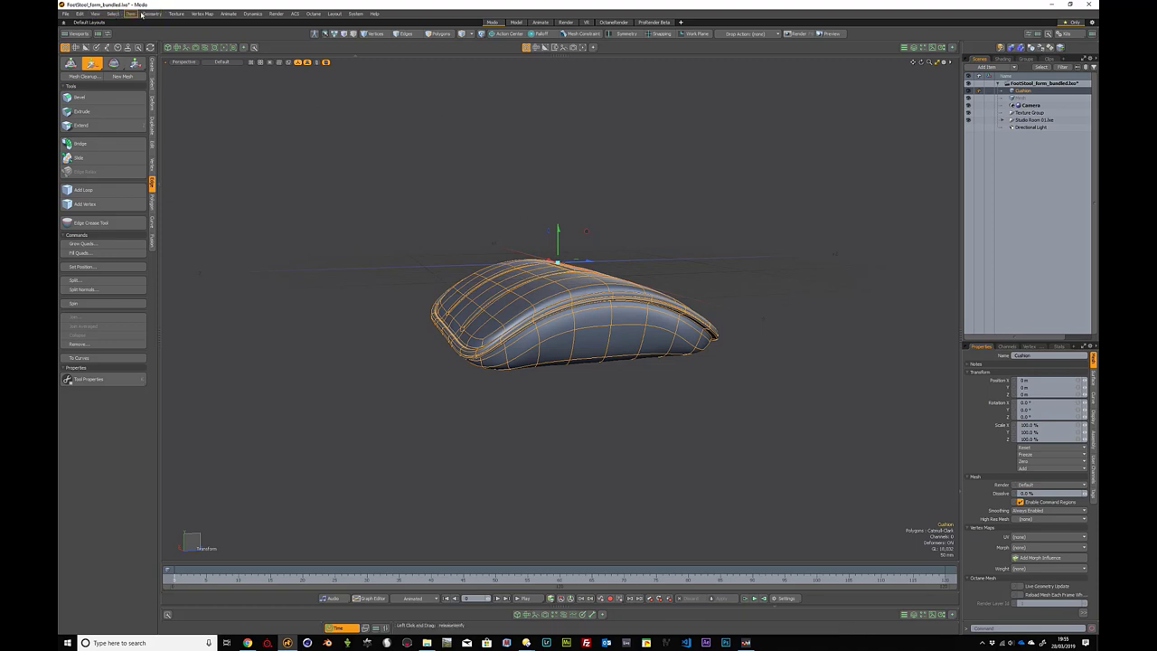
Step: Move the Cushion item's center to the bottom of its bounding box
{"action": "left_click", "coordinate": [147, 15]}
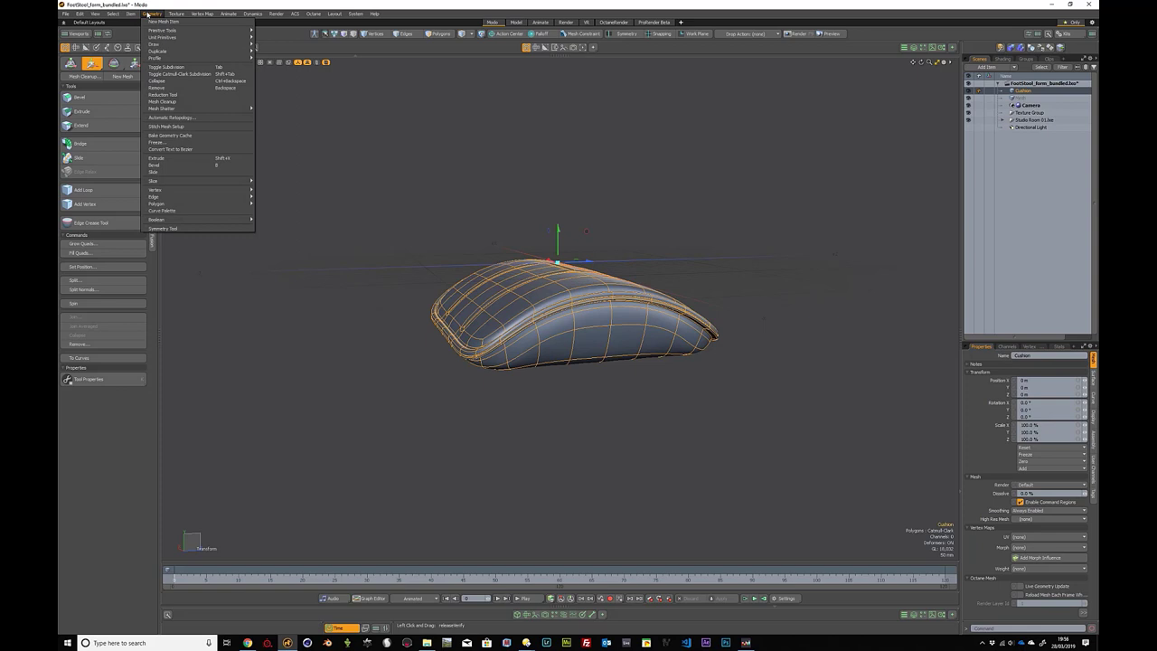
{"action": "mouse_move", "coordinate": [112, 14]}
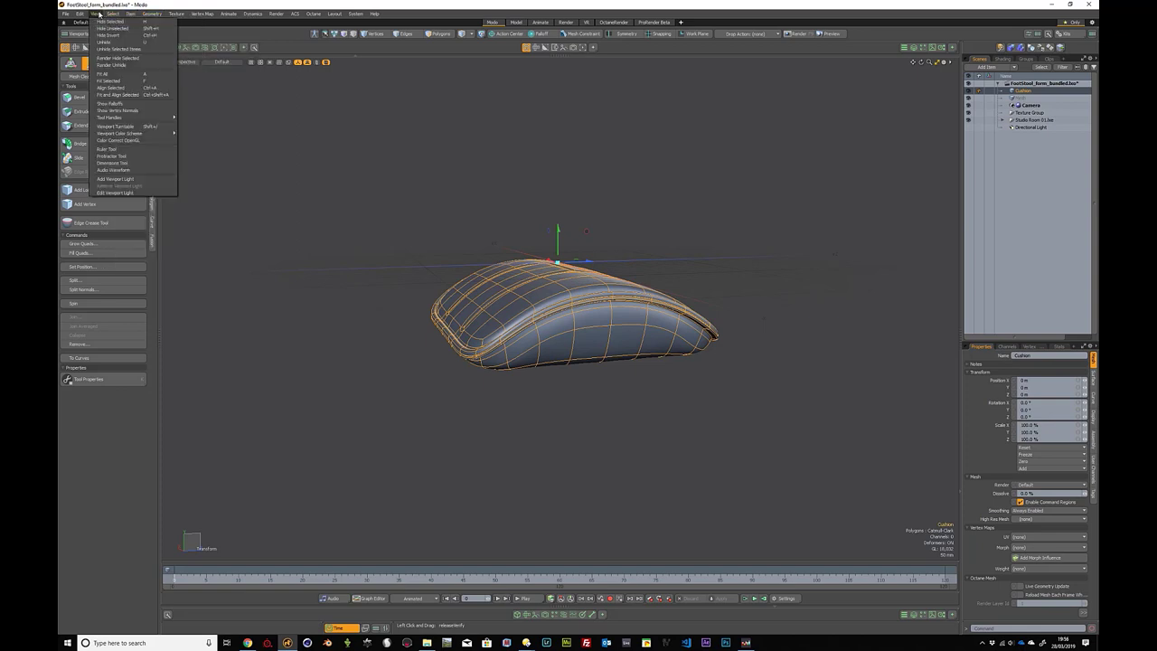
{"action": "mouse_move", "coordinate": [171, 13]}
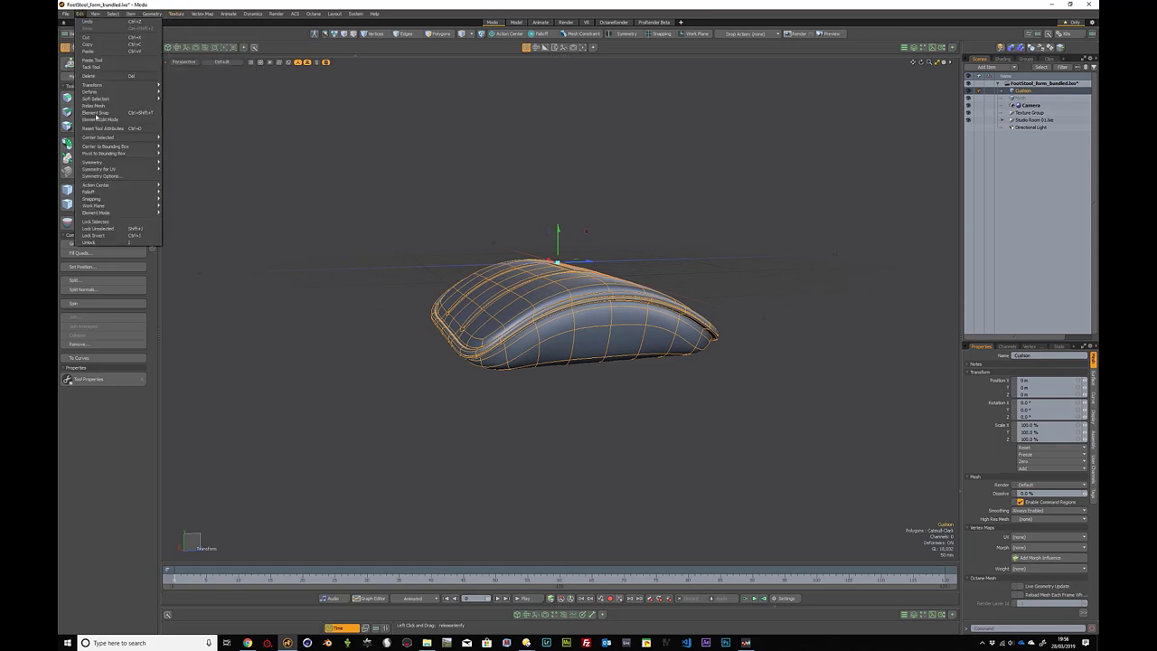
{"action": "mouse_move", "coordinate": [106, 147]}
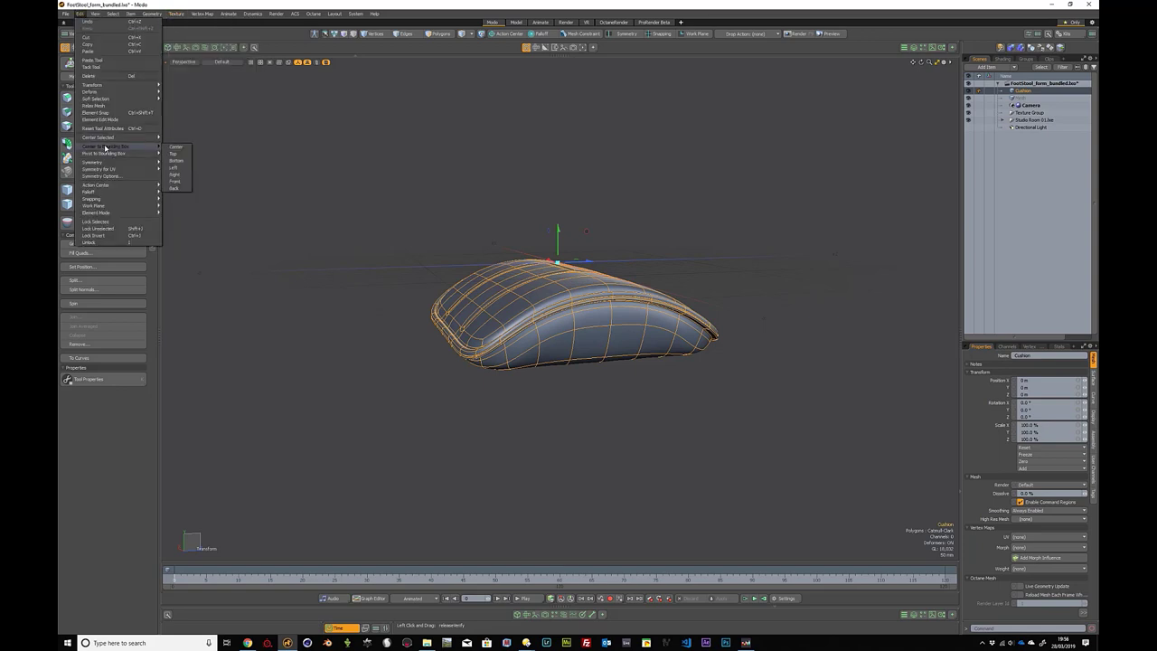
{"action": "left_click", "coordinate": [175, 160]}
{"action": "left_click_drag", "start_coordinate": [293, 197], "coordinate": [630, 301], "text": "alt"}
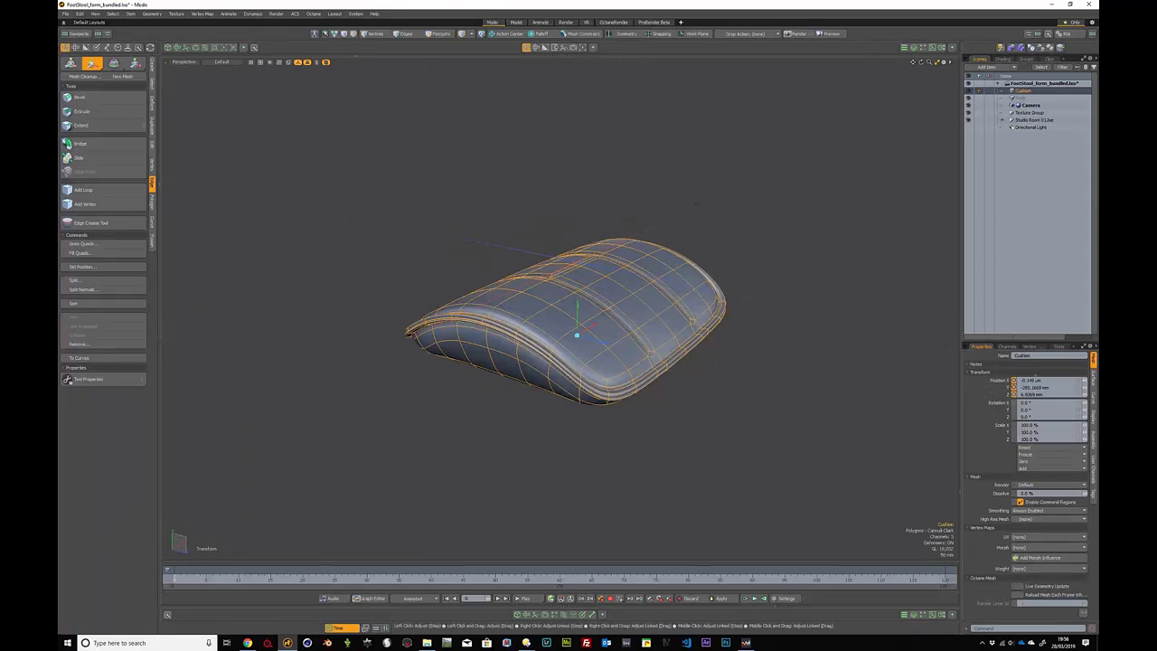
Step: Reset the Cushion's transforms so its position returns to the world origin
{"action": "left_click", "coordinate": [1033, 448]}
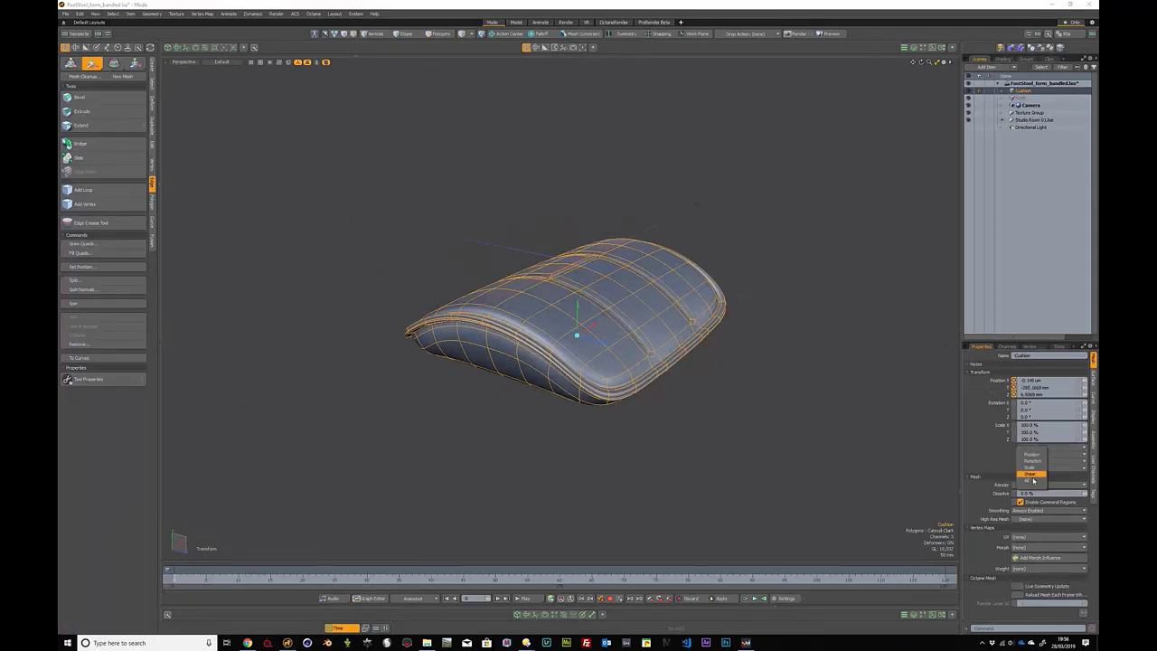
{"action": "left_click", "coordinate": [1031, 474]}
{"action": "left_click_drag", "start_coordinate": [653, 257], "coordinate": [816, 298], "text": "alt"}
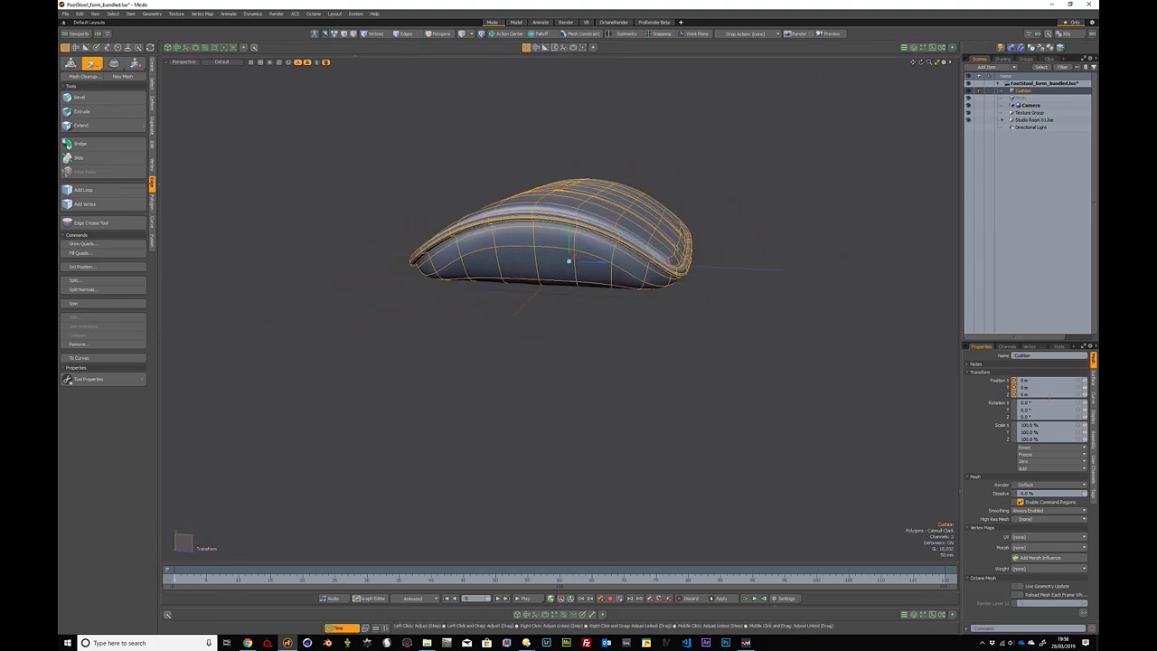
Step: Raise the Cushion above the ground by setting its Y position to 300 mm
{"action": "type", "text": "1"}
{"action": "key", "text": "Return"}
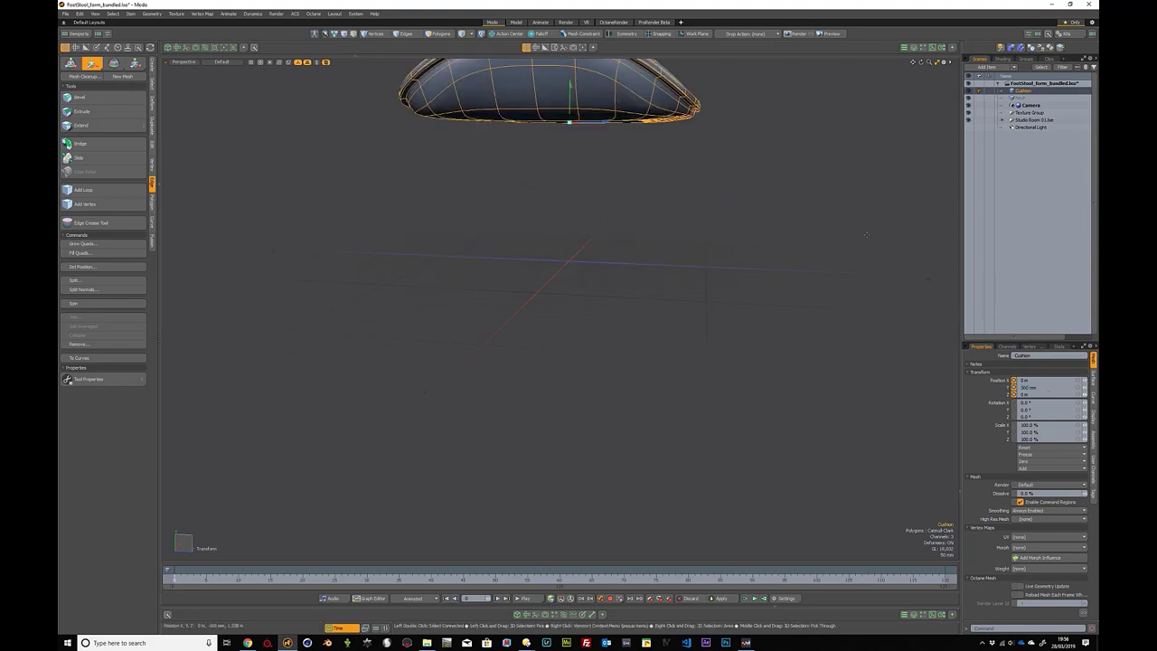
{"action": "left_click_drag", "start_coordinate": [746, 167], "coordinate": [734, 190], "text": "alt"}
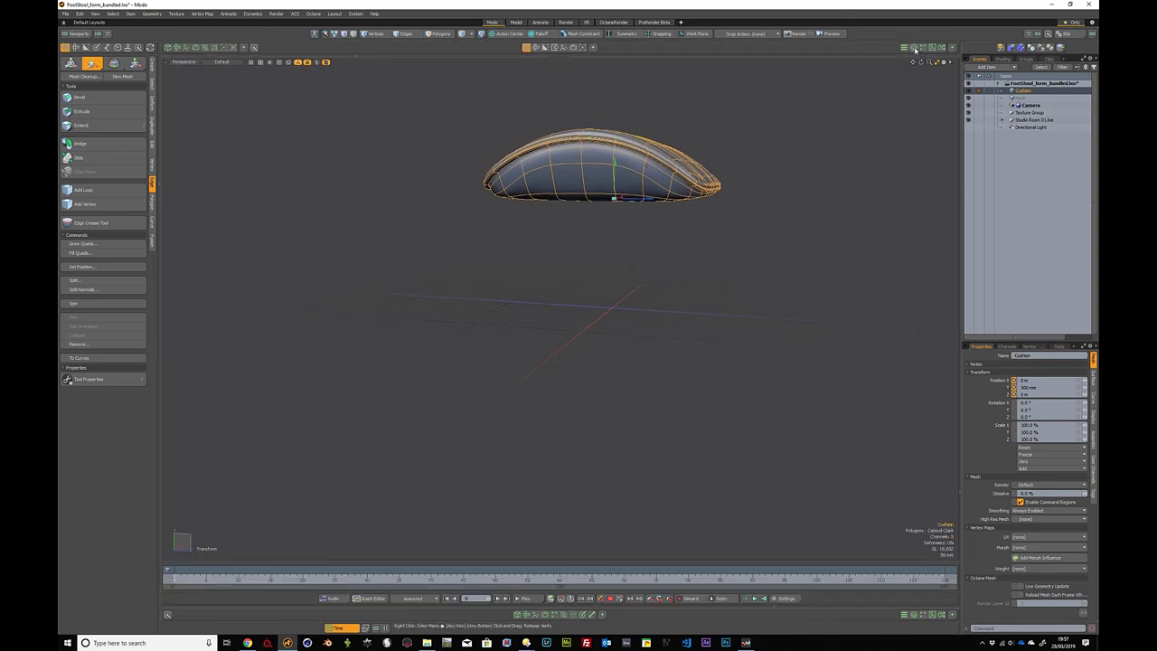
Step: Show the mesh operations list beside the viewport and delete the empty Mesh item from the scene
{"action": "left_click", "coordinate": [915, 49]}
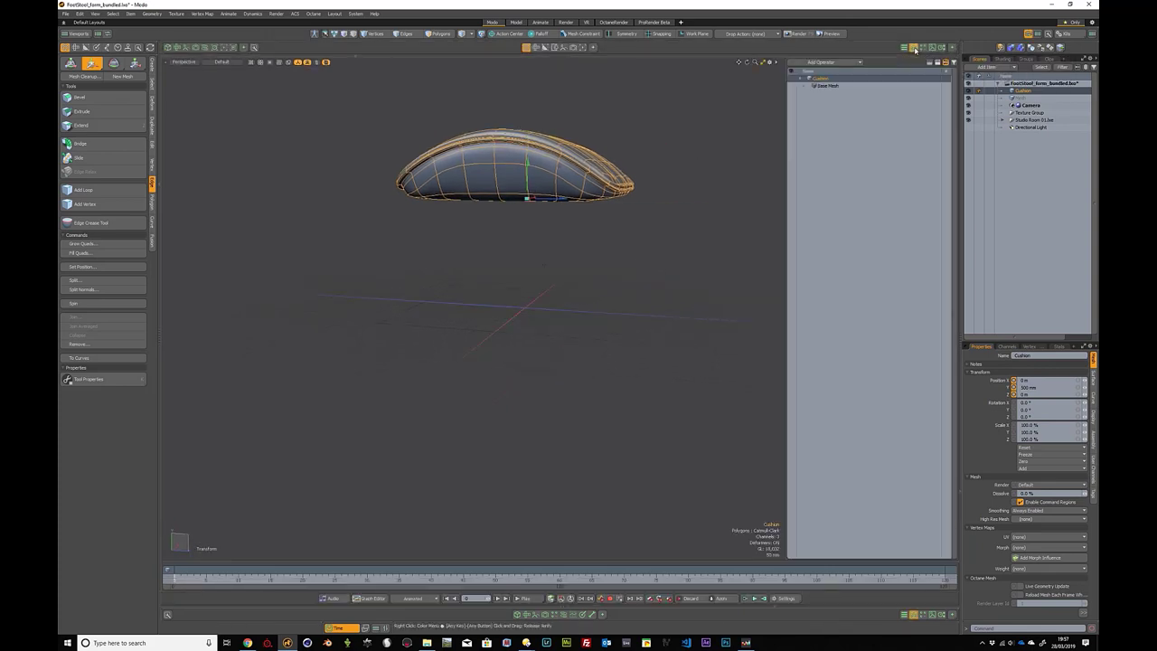
{"action": "left_click", "coordinate": [1019, 98]}
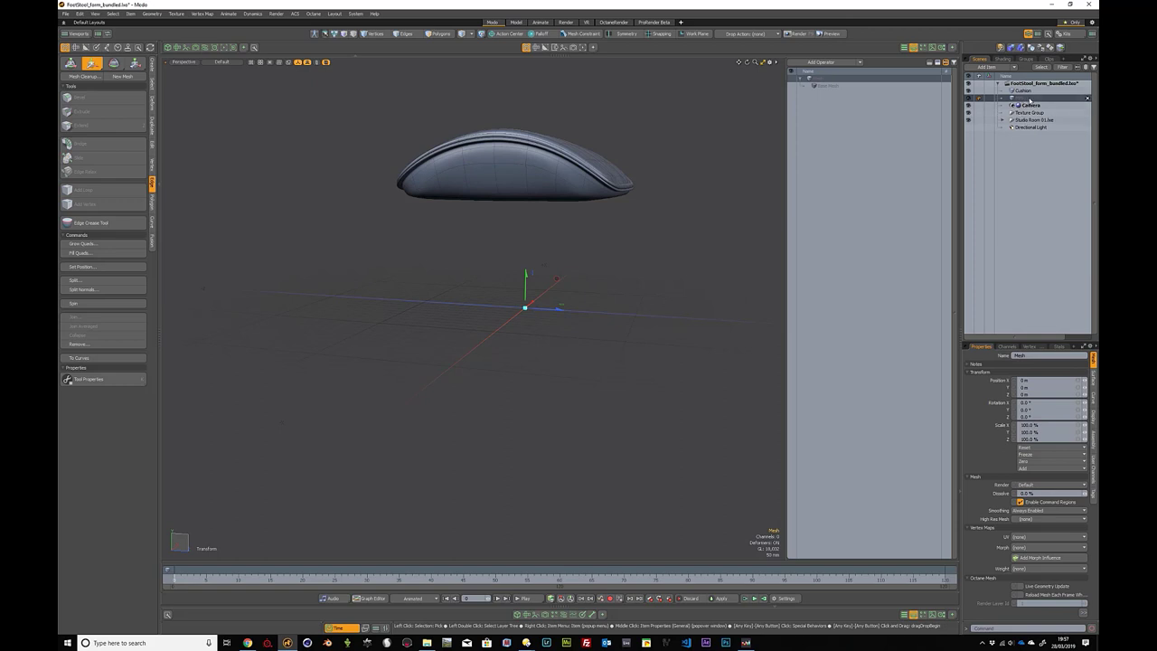
{"action": "left_click", "coordinate": [1088, 98]}
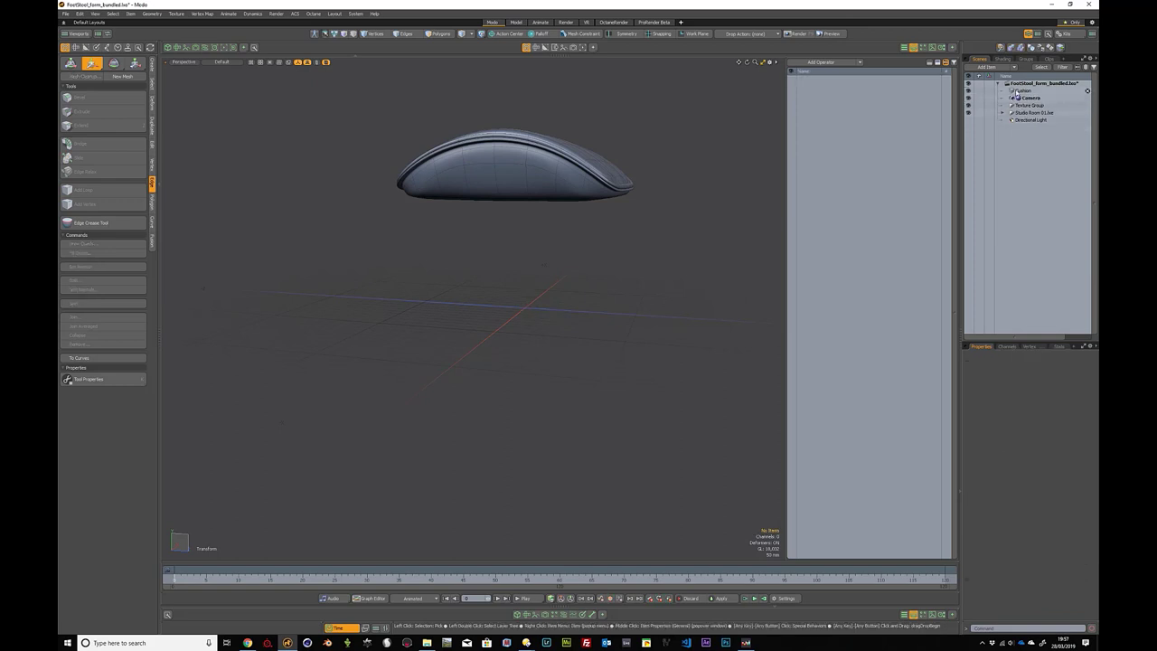
Step: Add a new Mesh item directly after the Cushion in the item list
{"action": "left_click", "coordinate": [1018, 91]}
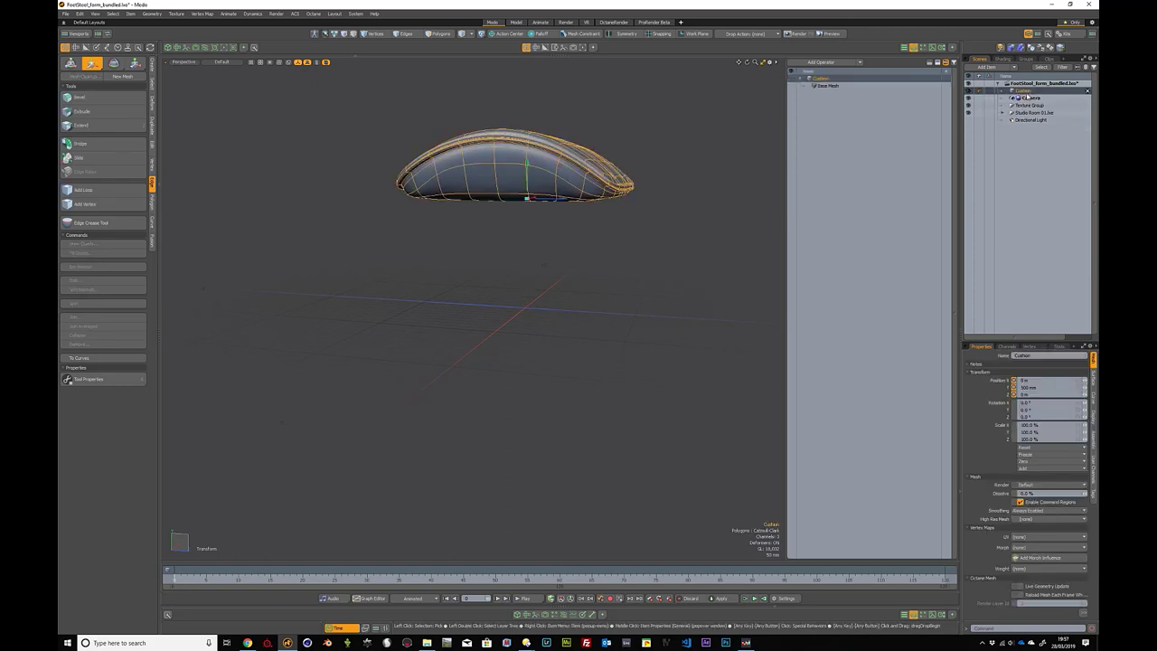
{"action": "key", "text": "n"}
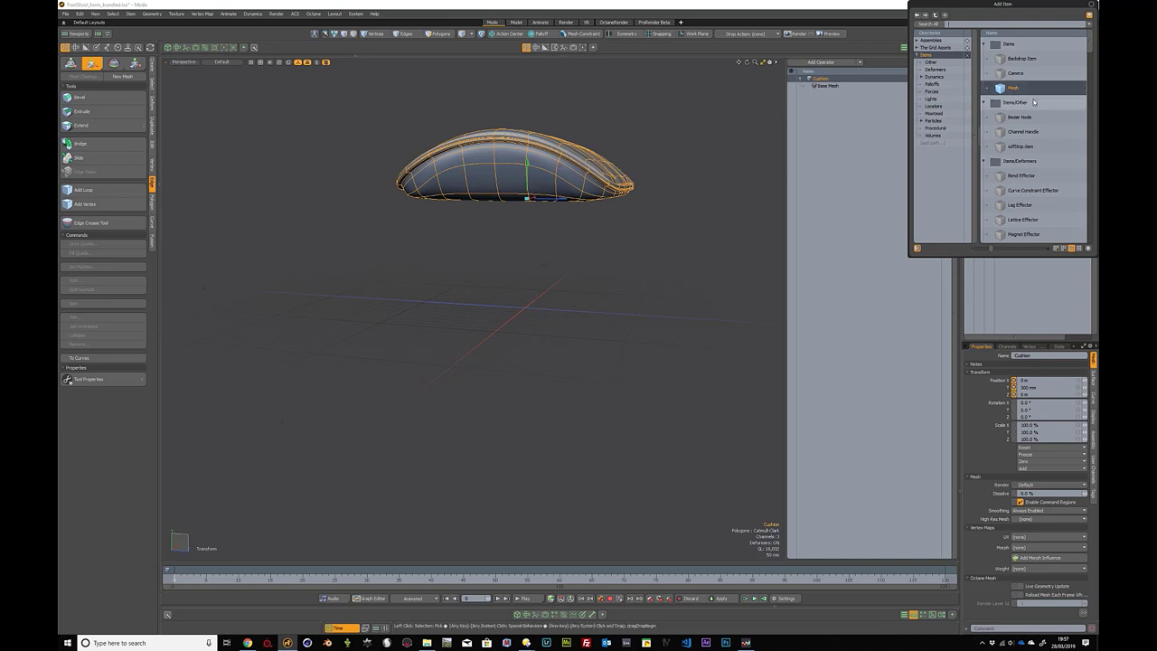
{"action": "double_click", "coordinate": [1020, 89]}
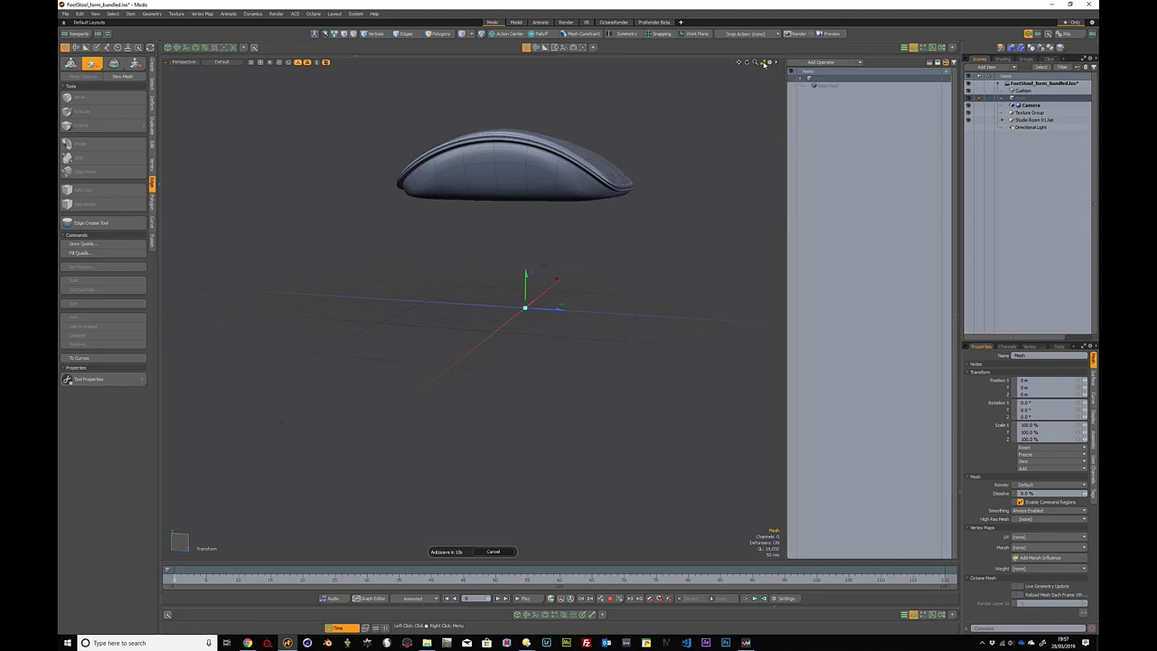
Step: Switch to the four-view layout and frame the cushion and the space beneath it in the orthographic views
{"action": "left_click", "coordinate": [764, 64]}
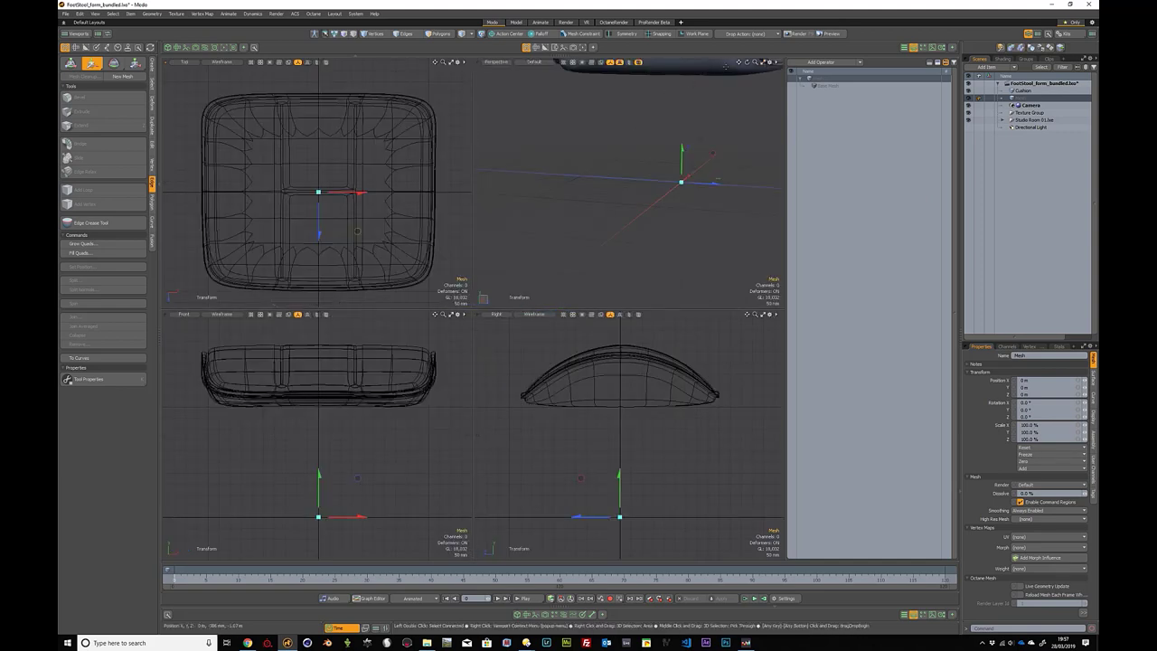
{"action": "scroll", "coordinate": [393, 188], "scroll_direction": "down", "scroll_amount": 2}
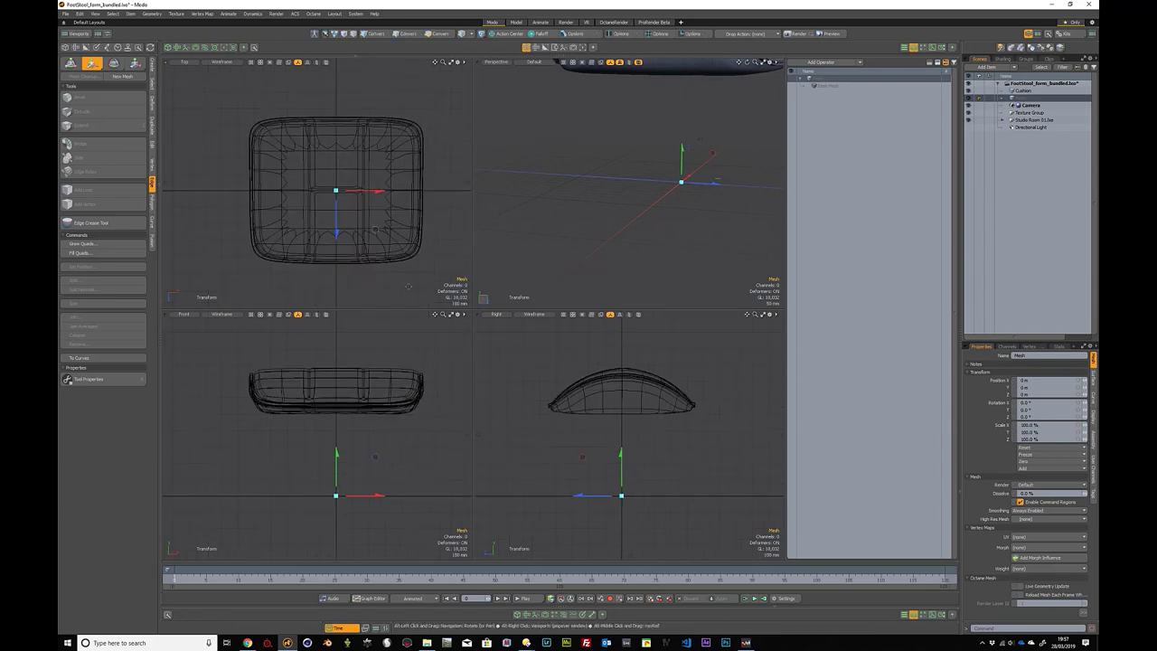
{"action": "left_click_drag", "start_coordinate": [644, 403], "coordinate": [664, 396], "text": "ctrl+alt"}
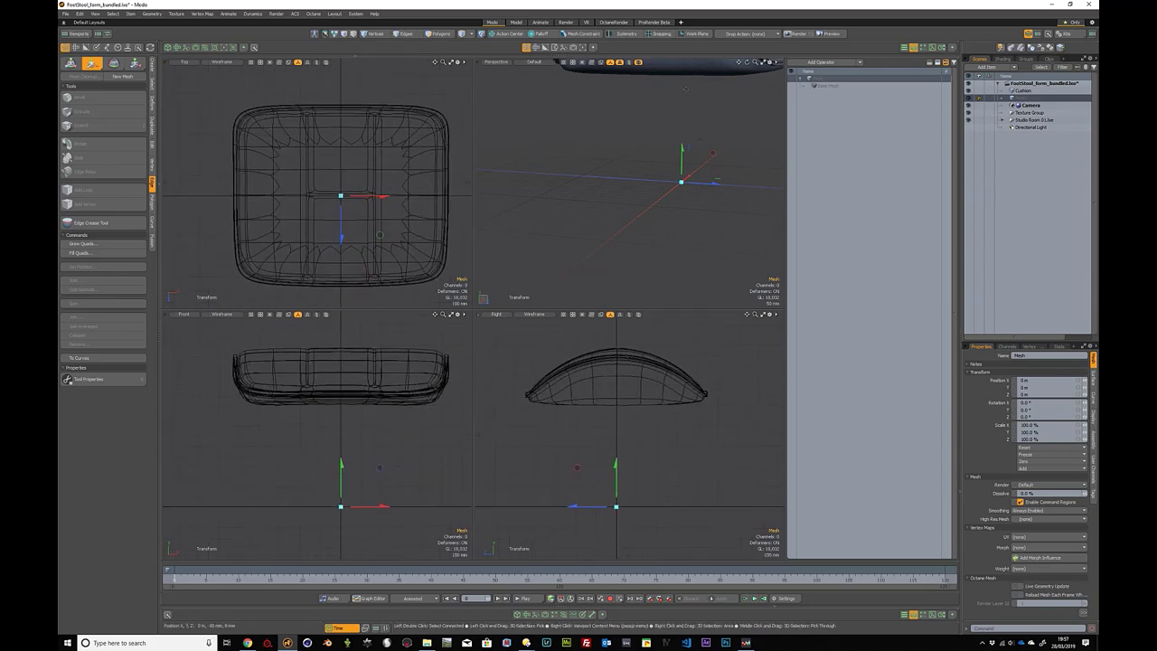
Step: Turn on snapping with Grid as the snap type
{"action": "left_click", "coordinate": [661, 33]}
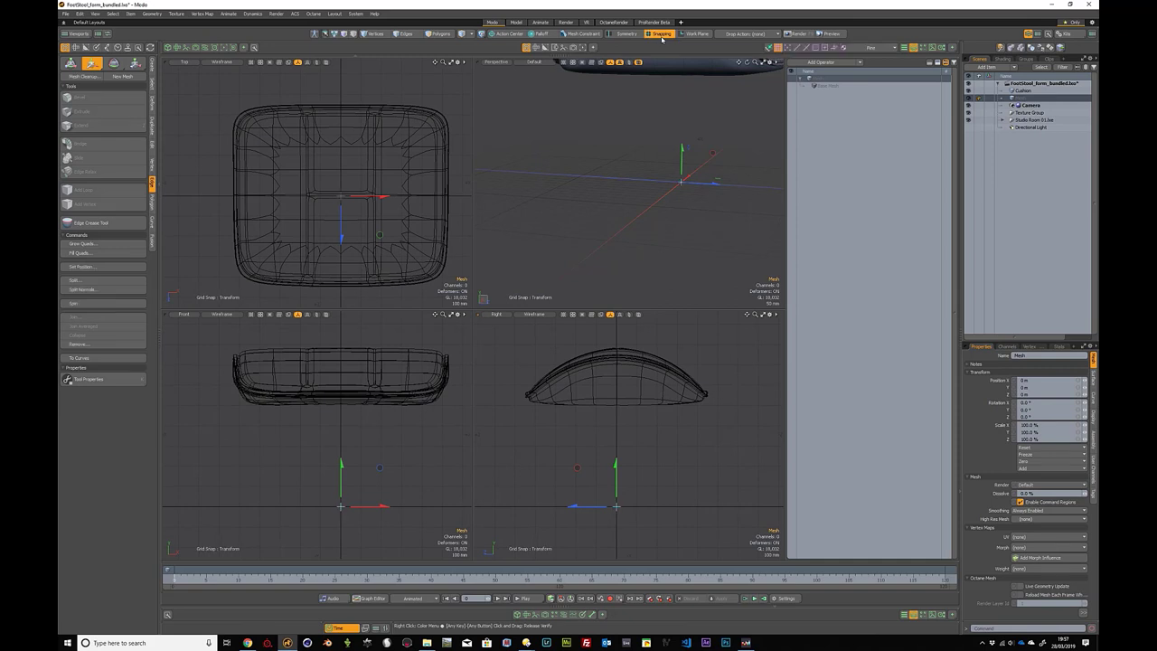
{"action": "key", "text": "alt"}
{"action": "left_click", "coordinate": [660, 34], "text": "alt"}
{"action": "left_click", "coordinate": [649, 99]}
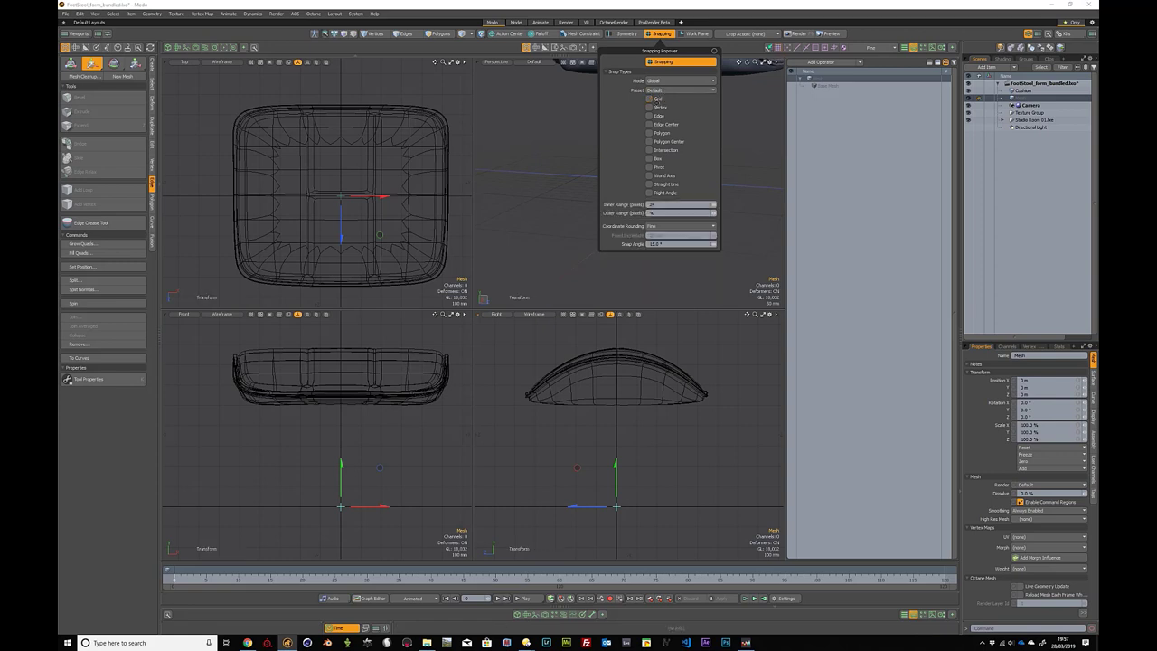
{"action": "left_click", "coordinate": [656, 102]}
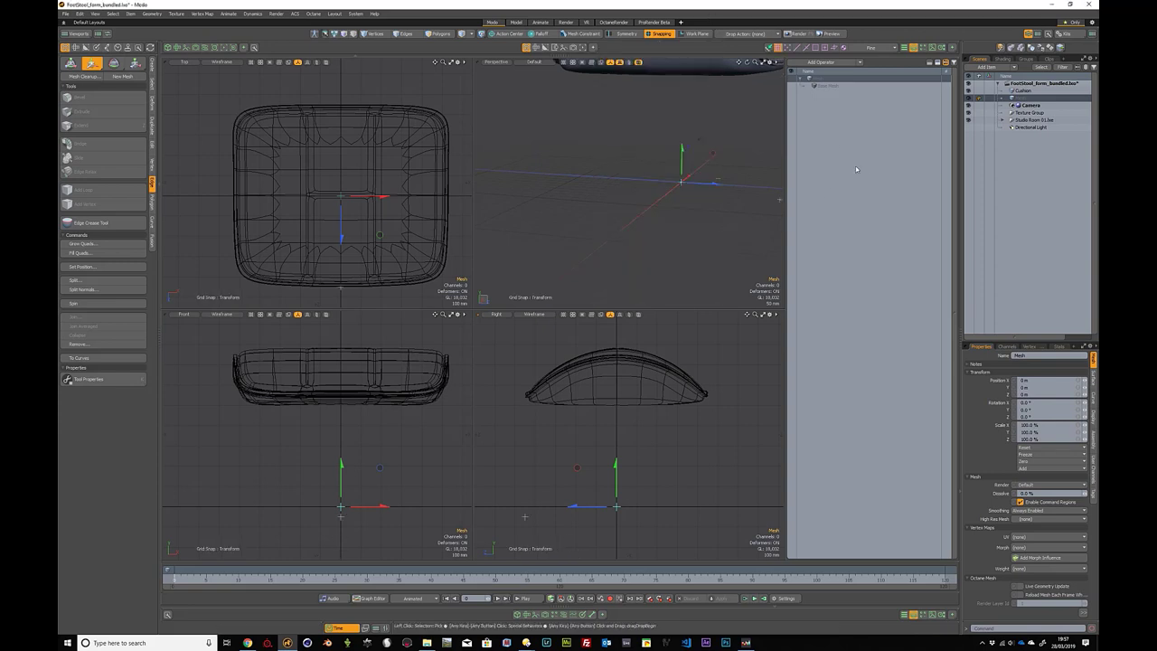
Step: Draw an open, C-shaped Bezier curve in the Right view, starting along the cushion's underside and looping down and back beneath it
{"action": "left_click", "coordinate": [152, 66]}
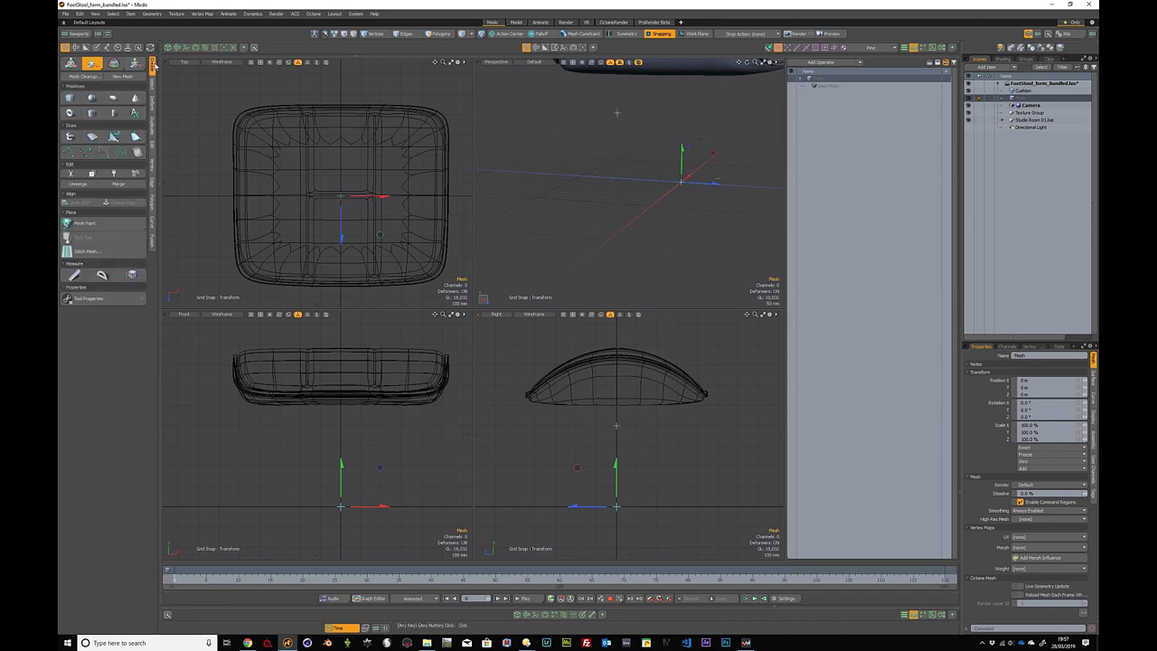
{"action": "left_click", "coordinate": [85, 154]}
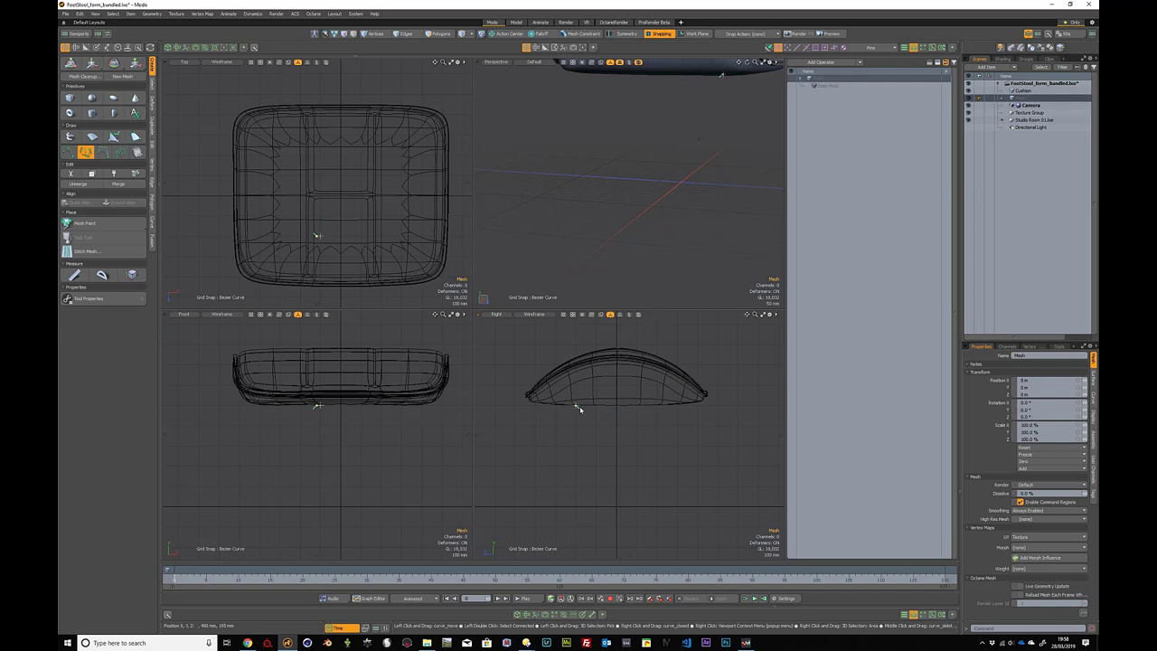
{"action": "left_click", "coordinate": [319, 154]}
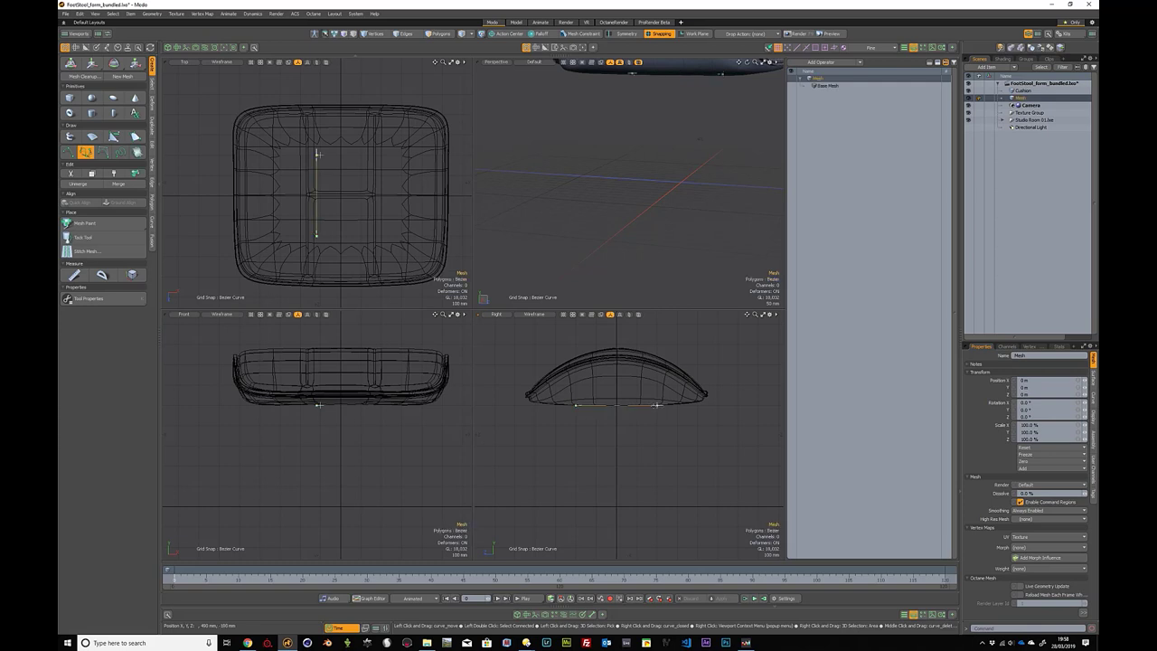
{"action": "left_click", "coordinate": [318, 445]}
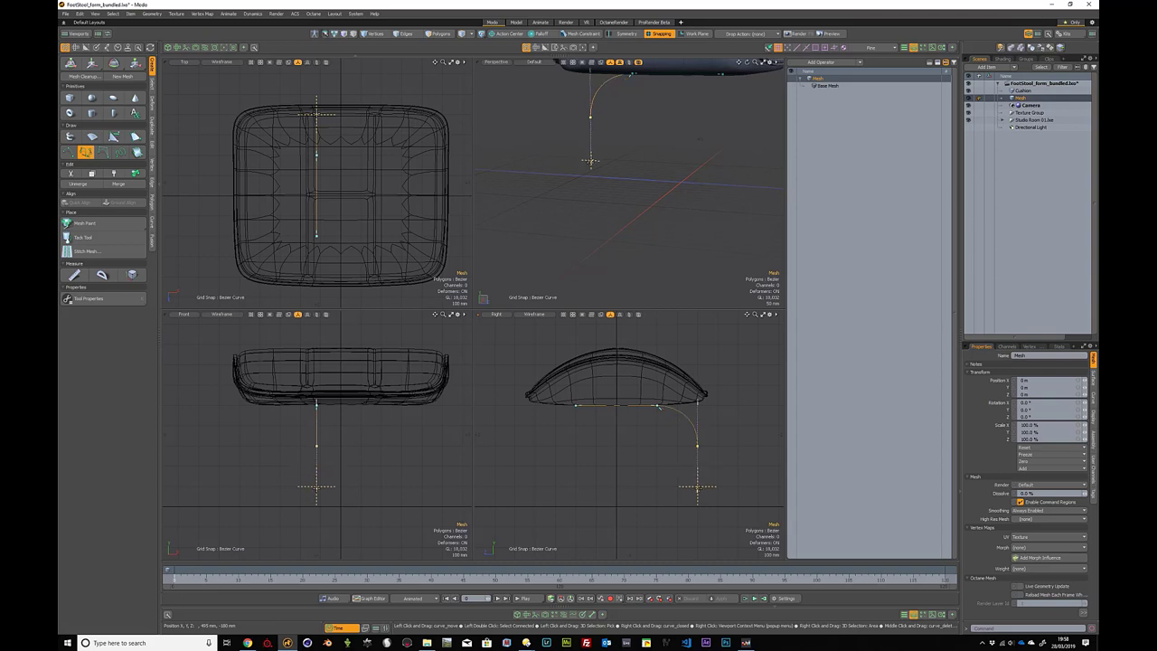
{"action": "left_click", "coordinate": [317, 488]}
{"action": "left_click", "coordinate": [657, 505]}
{"action": "left_click_drag", "start_coordinate": [658, 507], "coordinate": [658, 487]}
{"action": "left_click", "coordinate": [576, 466]}
{"action": "left_click_drag", "start_coordinate": [576, 465], "coordinate": [553, 443]}
{"action": "key", "text": "3"}
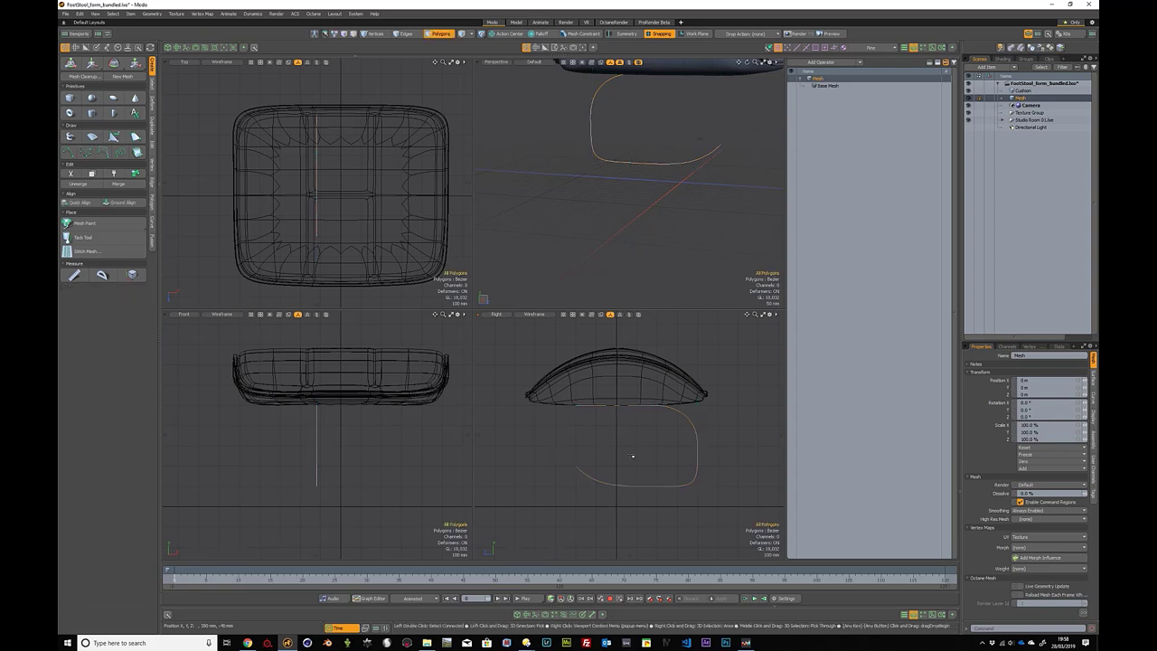
Step: Smooth the curve by shortening the vertical side's lower tangent handle and levelling the handle where the straight upper segment ends
{"action": "double_click", "coordinate": [641, 486]}
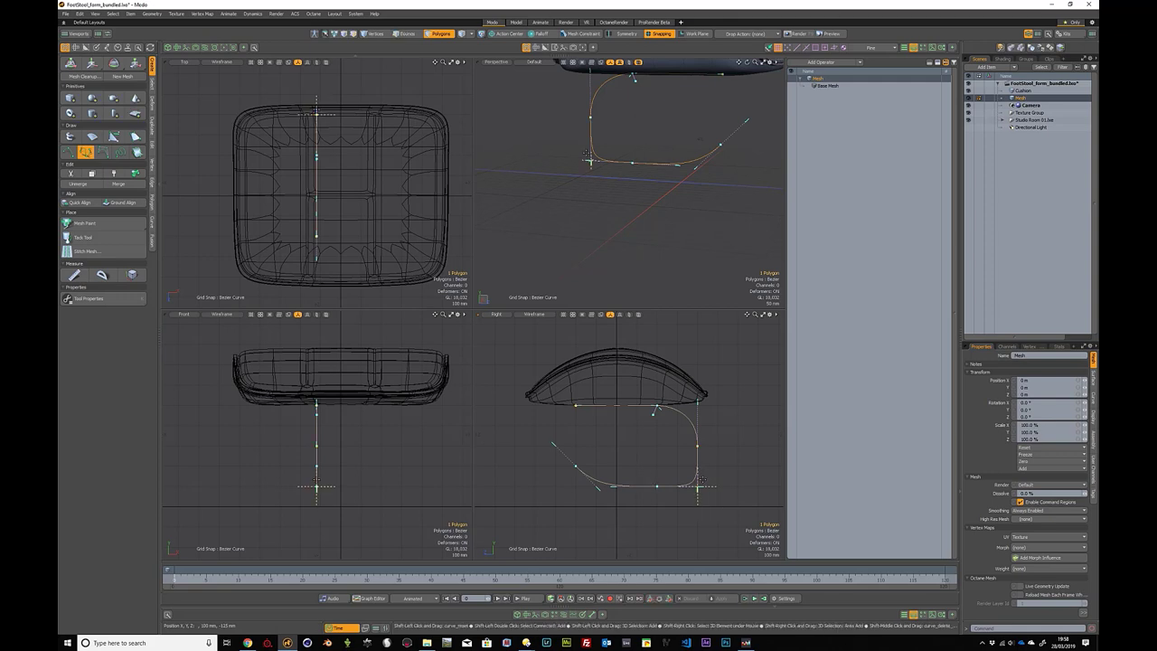
{"action": "mouse_move", "coordinate": [698, 488]}
{"action": "left_mouse_down", "text": "shift"}
{"action": "mouse_move", "coordinate": [740, 467]}
{"action": "mouse_move", "coordinate": [718, 488]}
{"action": "mouse_move", "coordinate": [678, 445]}
{"action": "mouse_move", "coordinate": [686, 486]}
{"action": "mouse_move", "coordinate": [721, 467]}
{"action": "mouse_move", "coordinate": [719, 488]}
{"action": "mouse_move", "coordinate": [699, 469]}
{"action": "left_mouse_up", "text": "shift"}
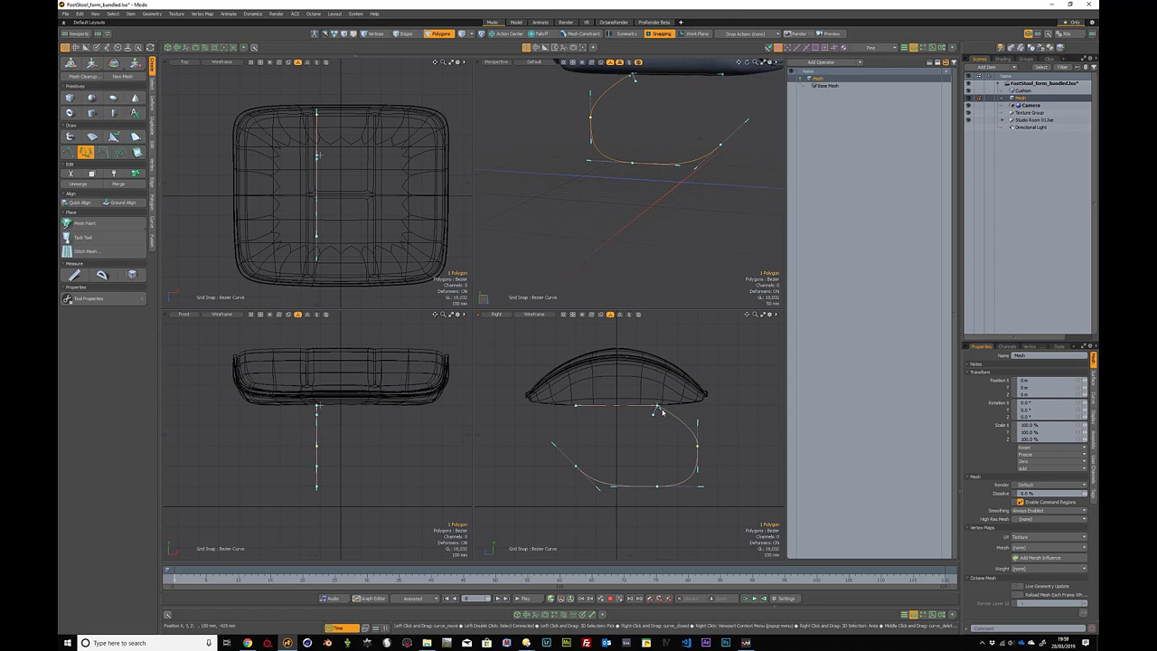
{"action": "key", "text": "shift"}
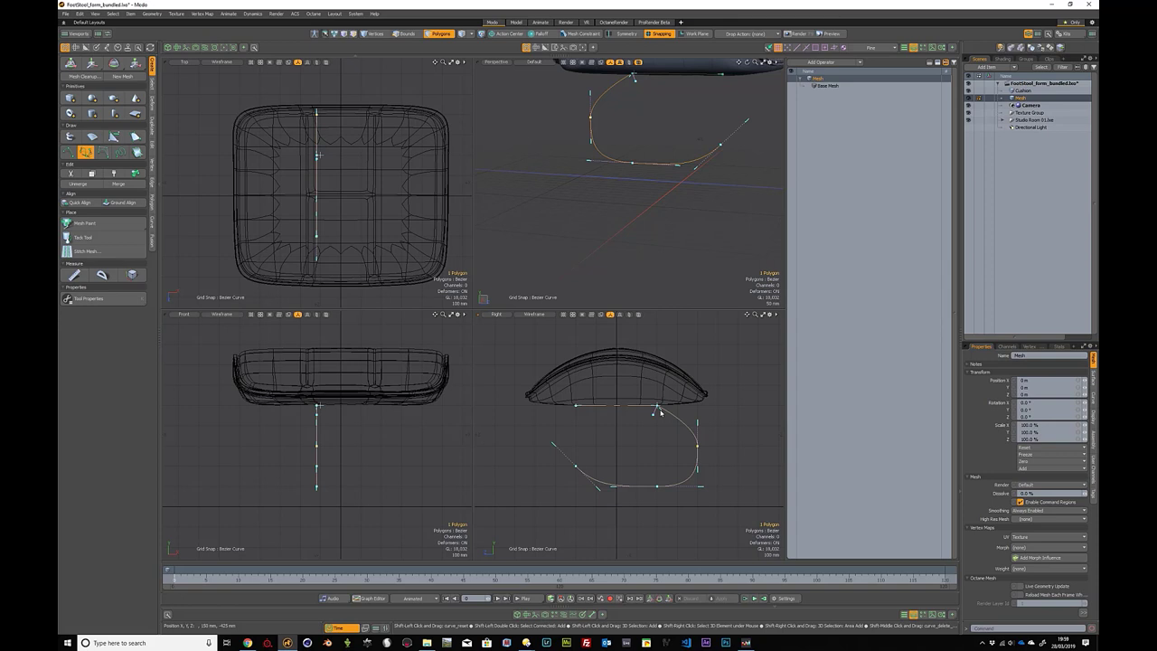
{"action": "mouse_move", "coordinate": [660, 412]}
{"action": "left_mouse_down", "text": "shift"}
{"action": "mouse_move", "coordinate": [665, 435]}
{"action": "mouse_move", "coordinate": [662, 407]}
{"action": "mouse_move", "coordinate": [682, 407]}
{"action": "left_mouse_up", "text": "shift"}
{"action": "key", "text": "space"}
{"action": "left_click", "coordinate": [720, 414]}
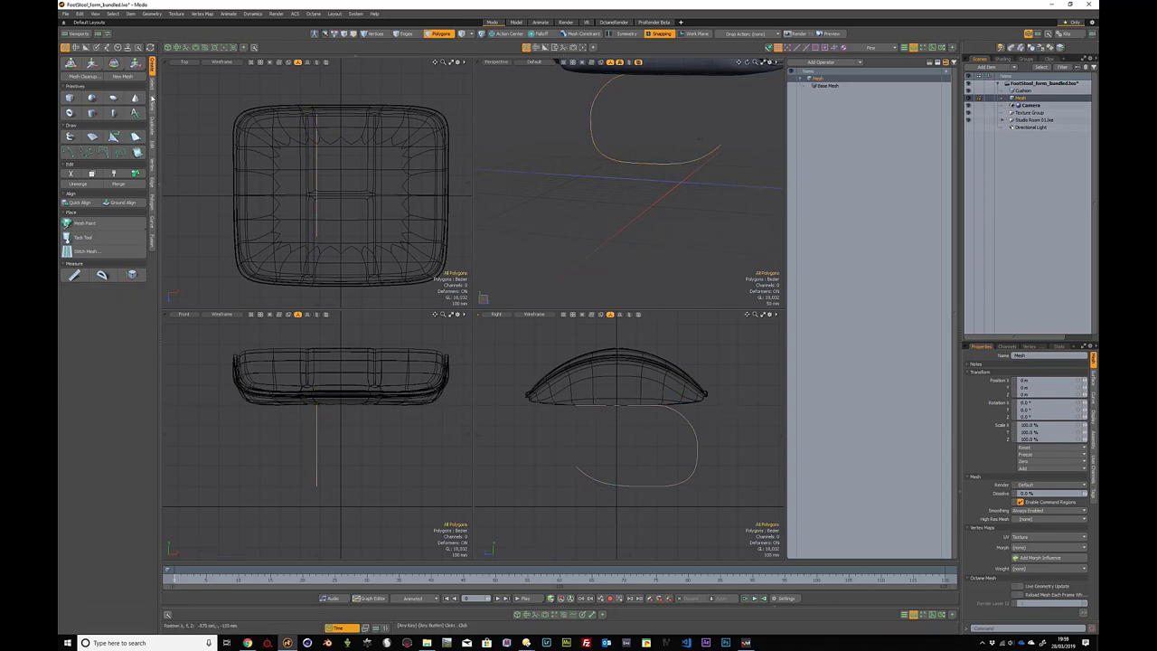
Step: Select the Bezier curve and move it along X onto the cushion's centre line
{"action": "left_click", "coordinate": [153, 105]}
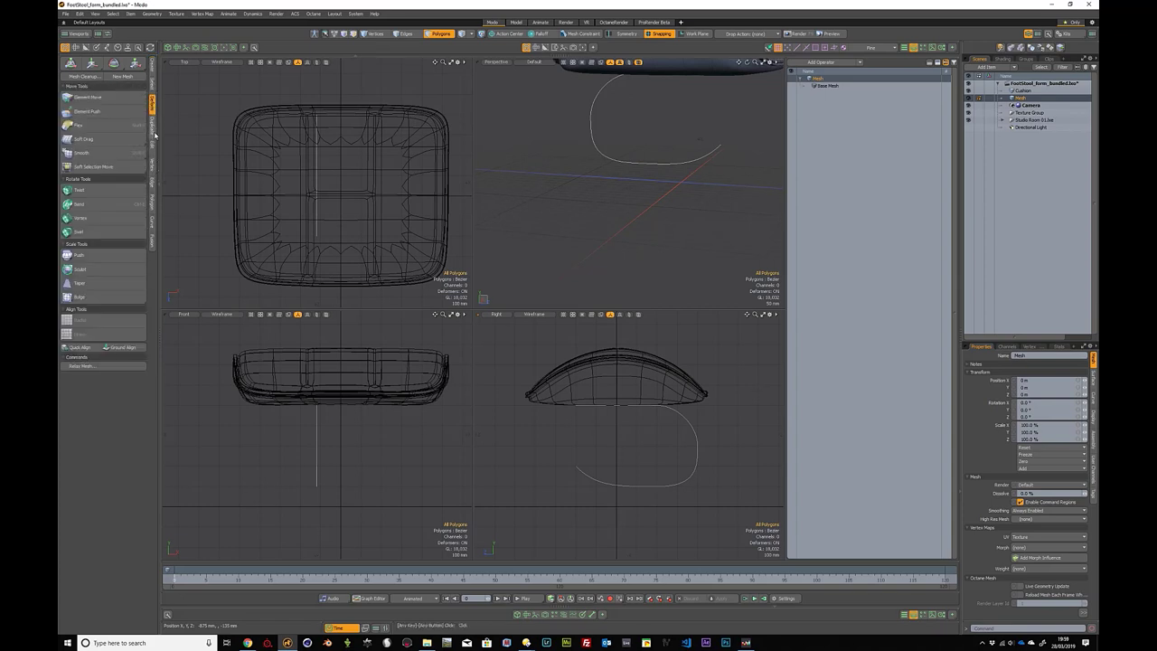
{"action": "left_click", "coordinate": [151, 128]}
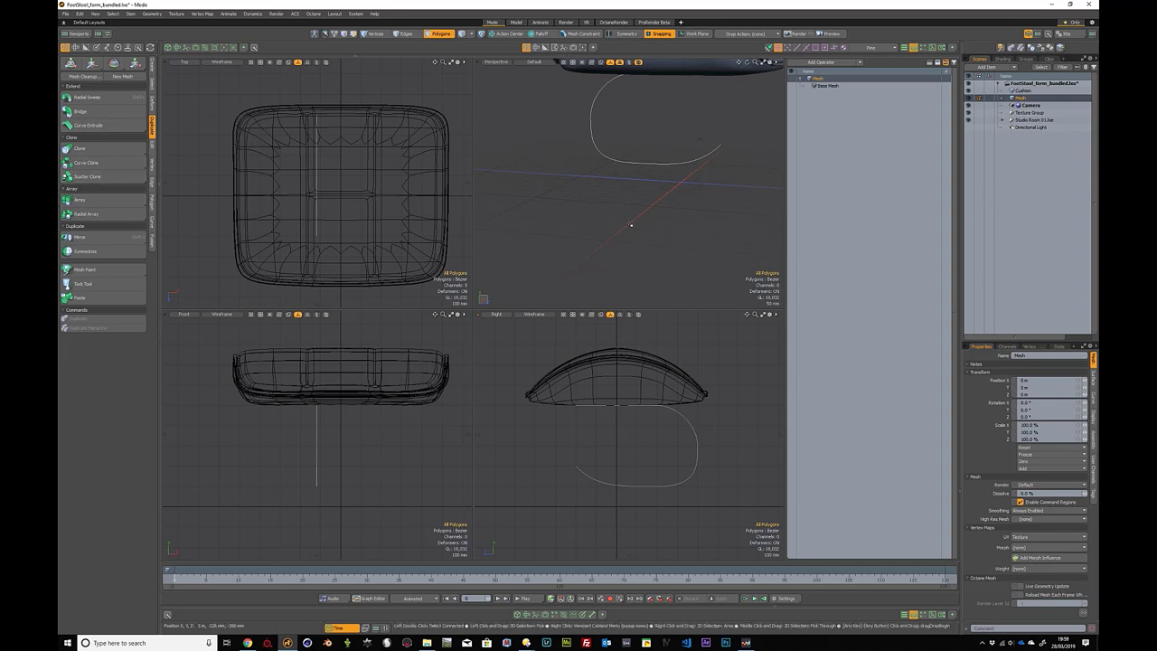
{"action": "left_click", "coordinate": [320, 176]}
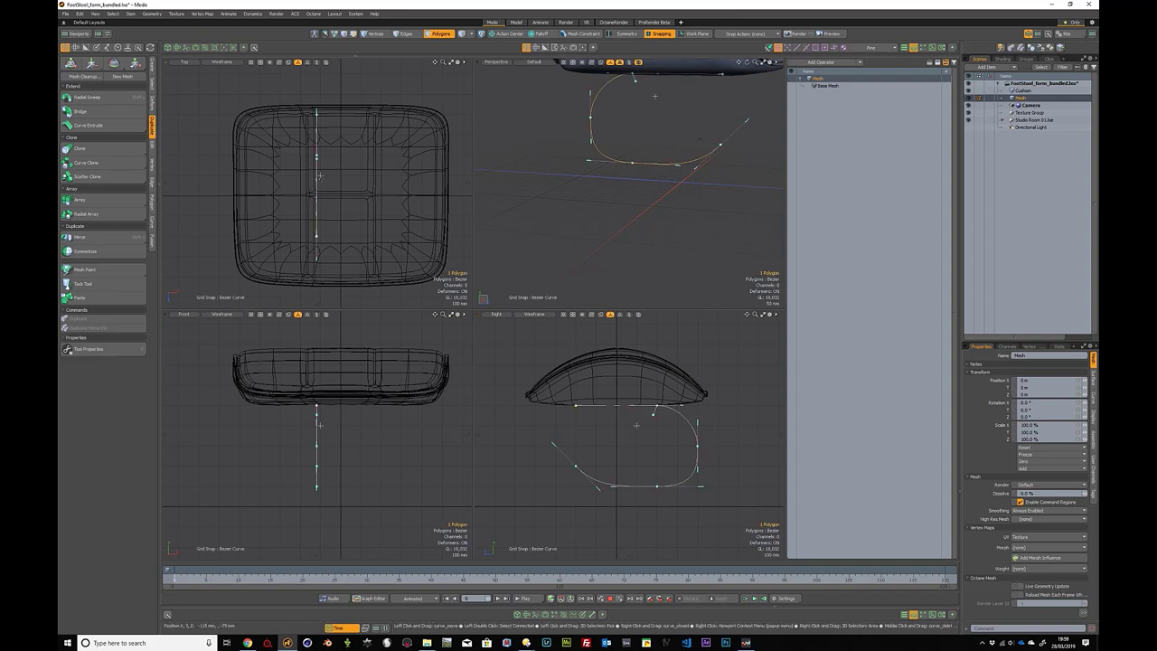
{"action": "key", "text": "w"}
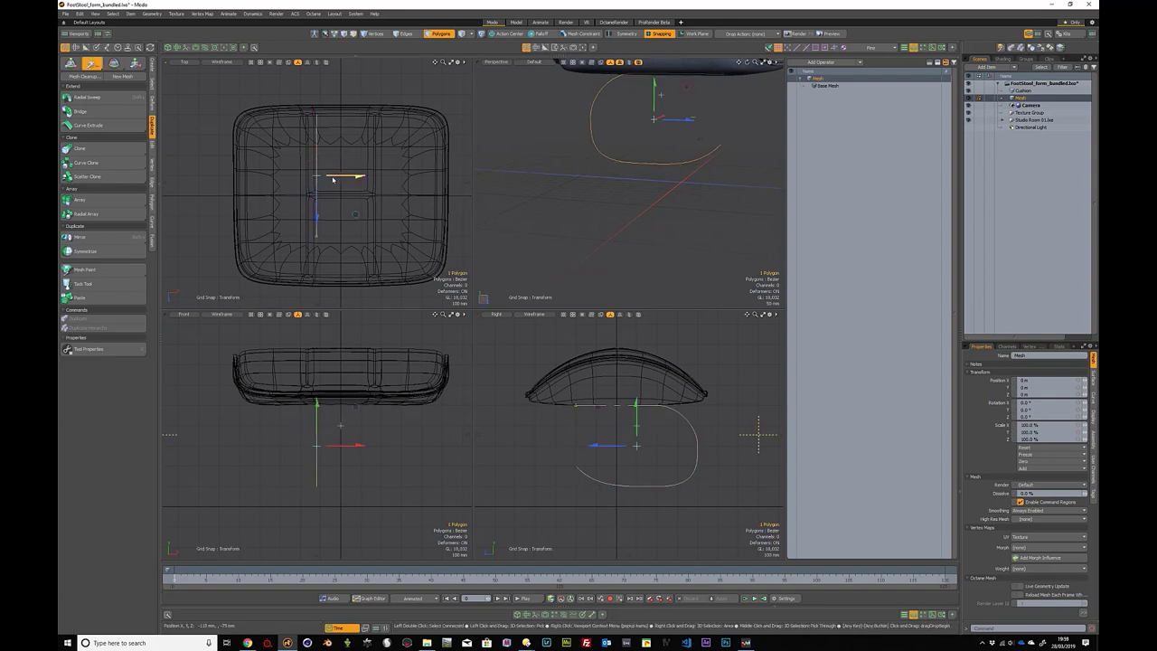
{"action": "left_click_drag", "start_coordinate": [333, 180], "coordinate": [357, 179]}
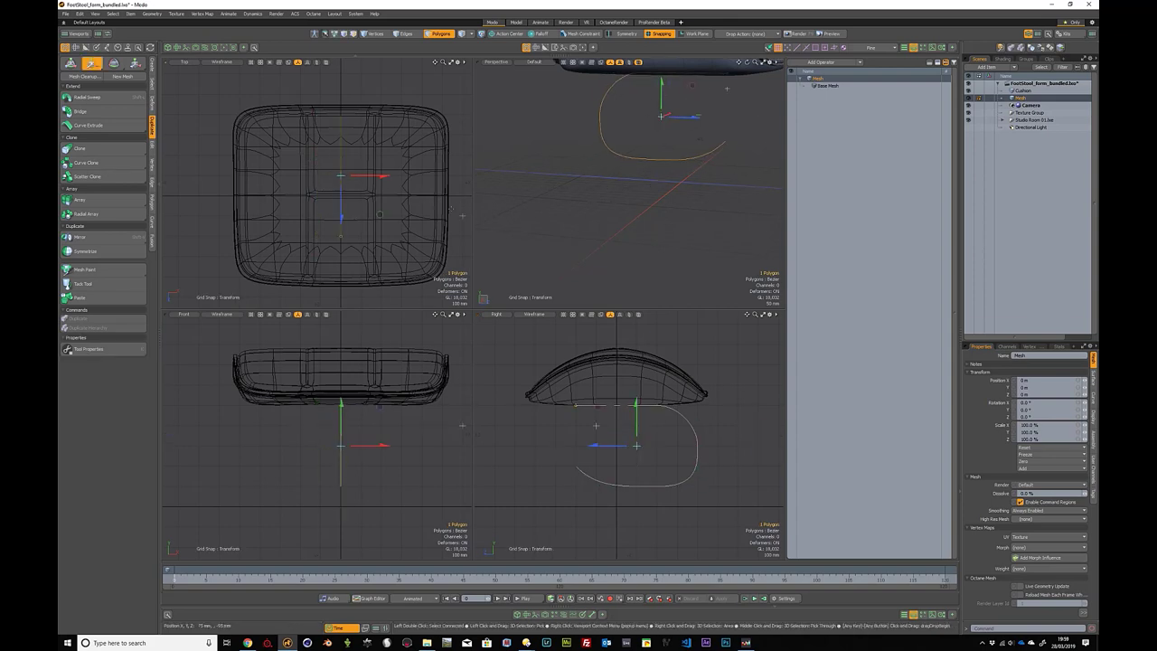
Step: Finish the curve's move and rename its mesh item to crv
{"action": "key", "text": "space"}
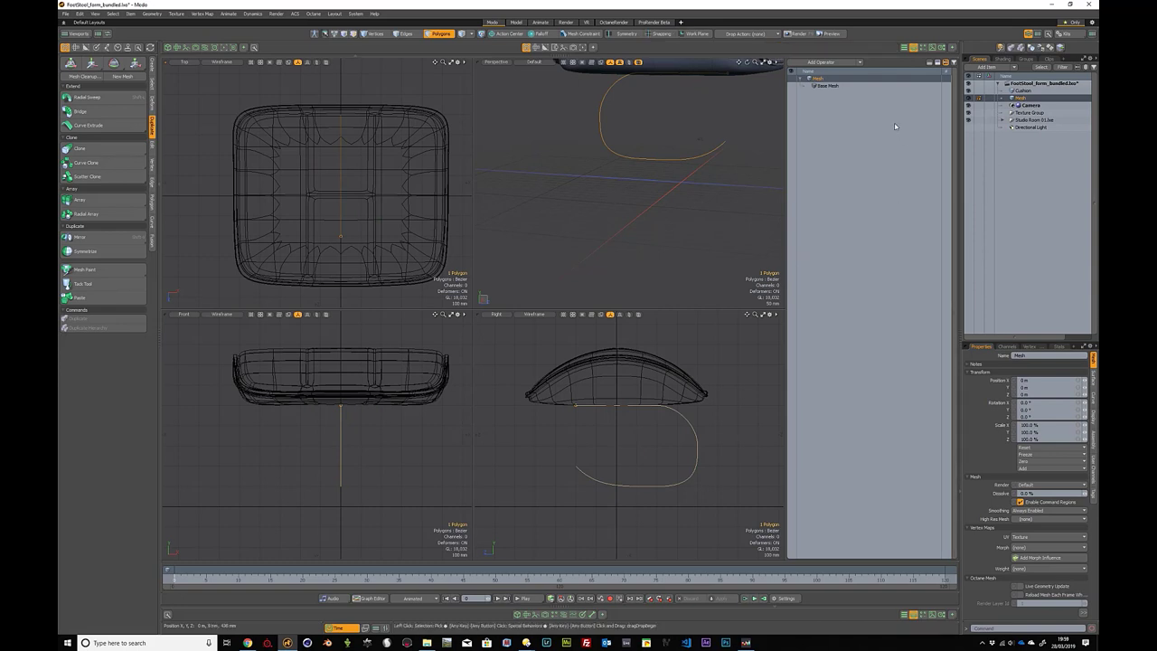
{"action": "double_click", "coordinate": [1026, 99]}
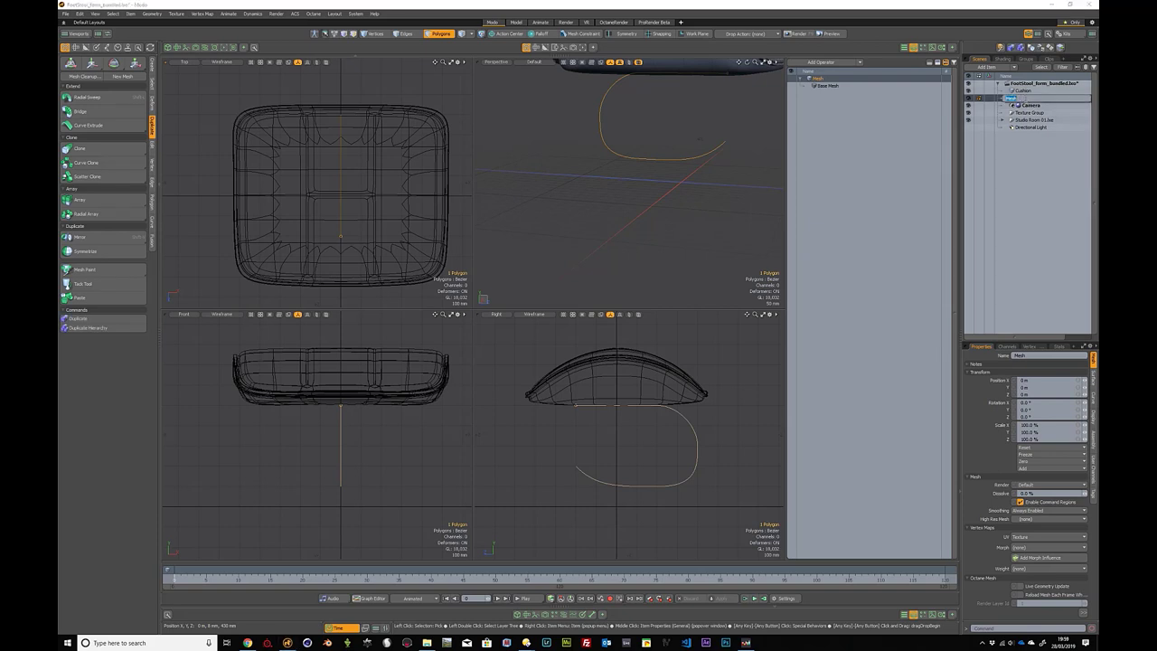
{"action": "key", "text": "Return"}
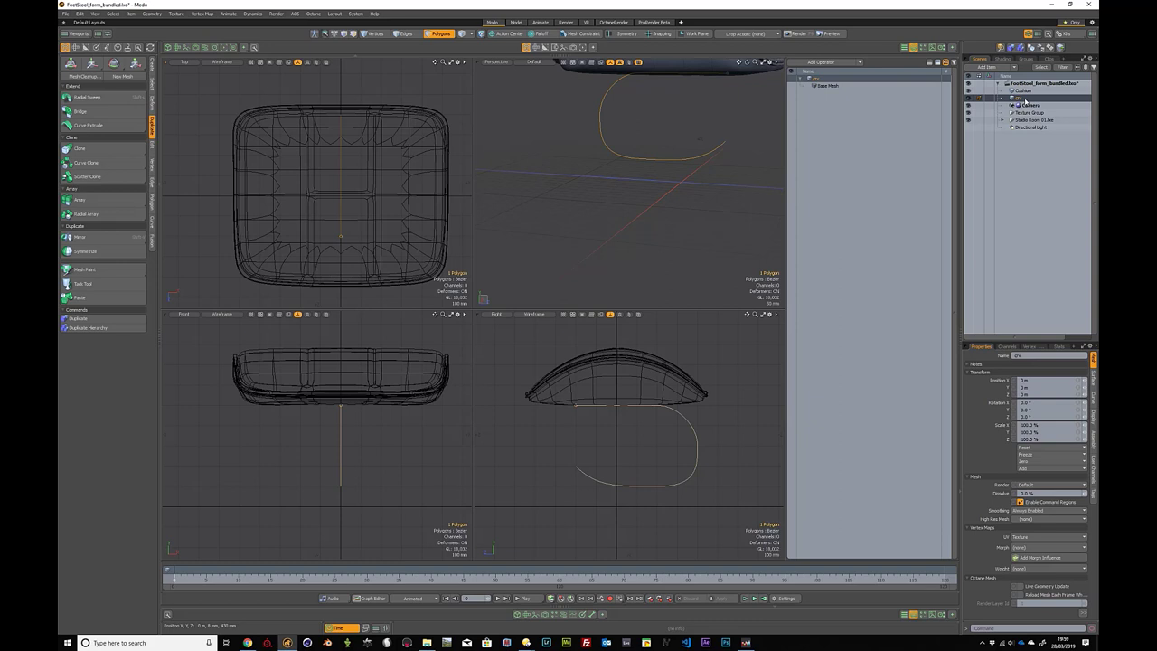
Step: Add a new mesh item with a Rectangle mesh operation and shrink the rectangle to about 548 by 138 mm
{"action": "key", "text": "n"}
{"action": "double_click", "coordinate": [1015, 94]}
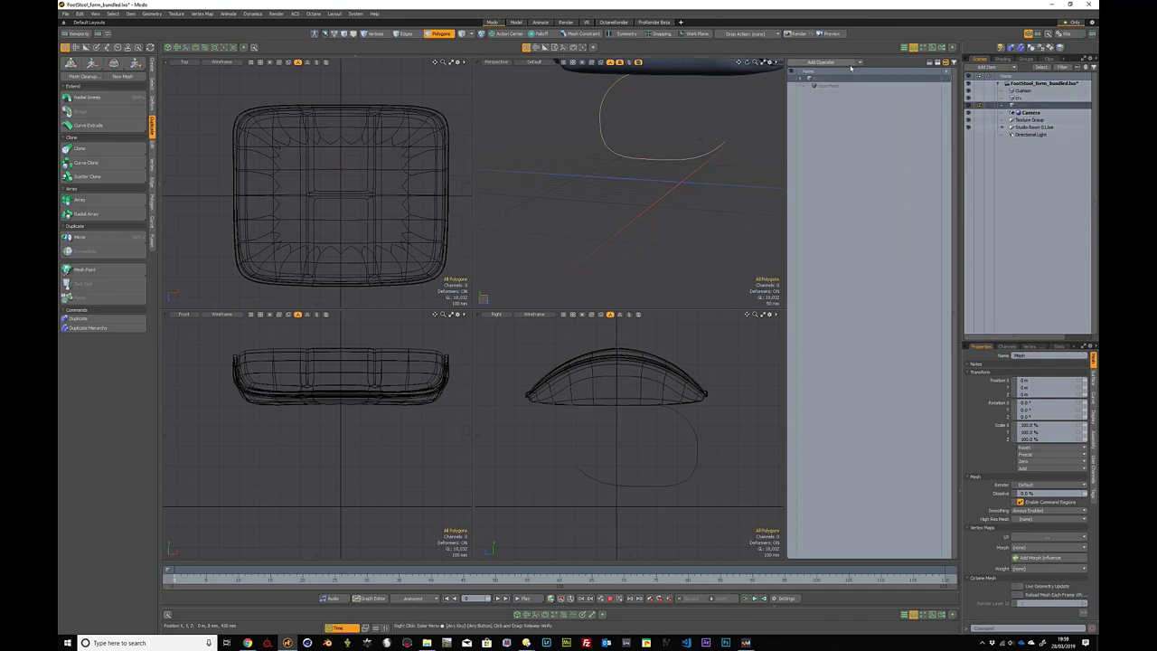
{"action": "left_click", "coordinate": [832, 62]}
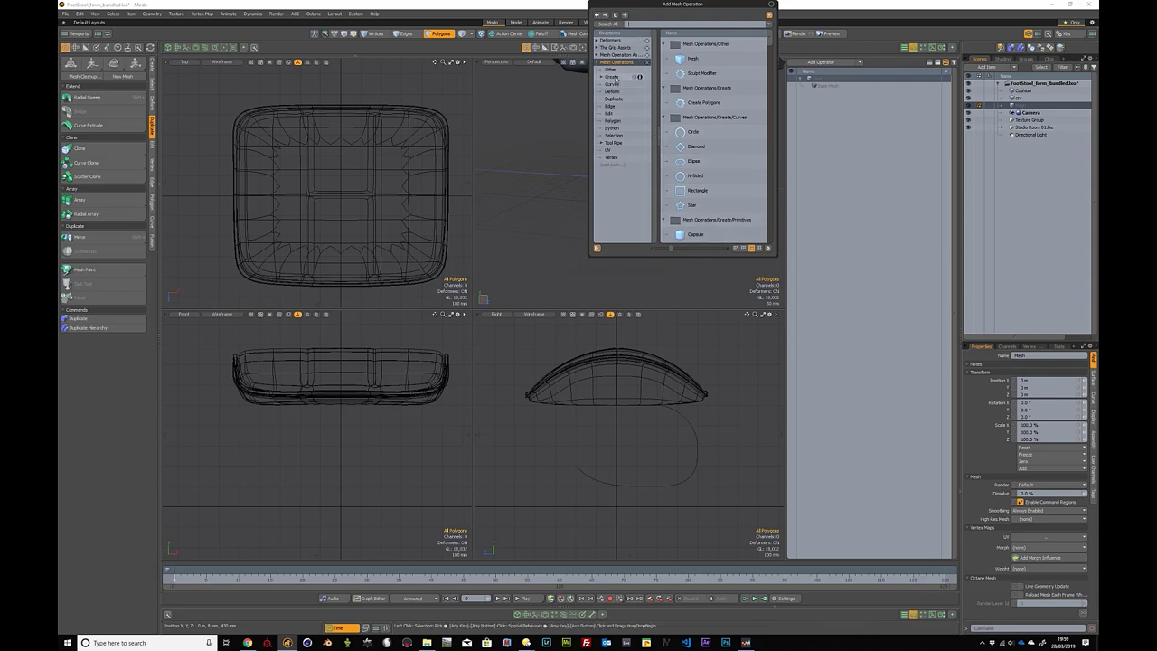
{"action": "left_click", "coordinate": [612, 71]}
{"action": "left_click", "coordinate": [614, 62]}
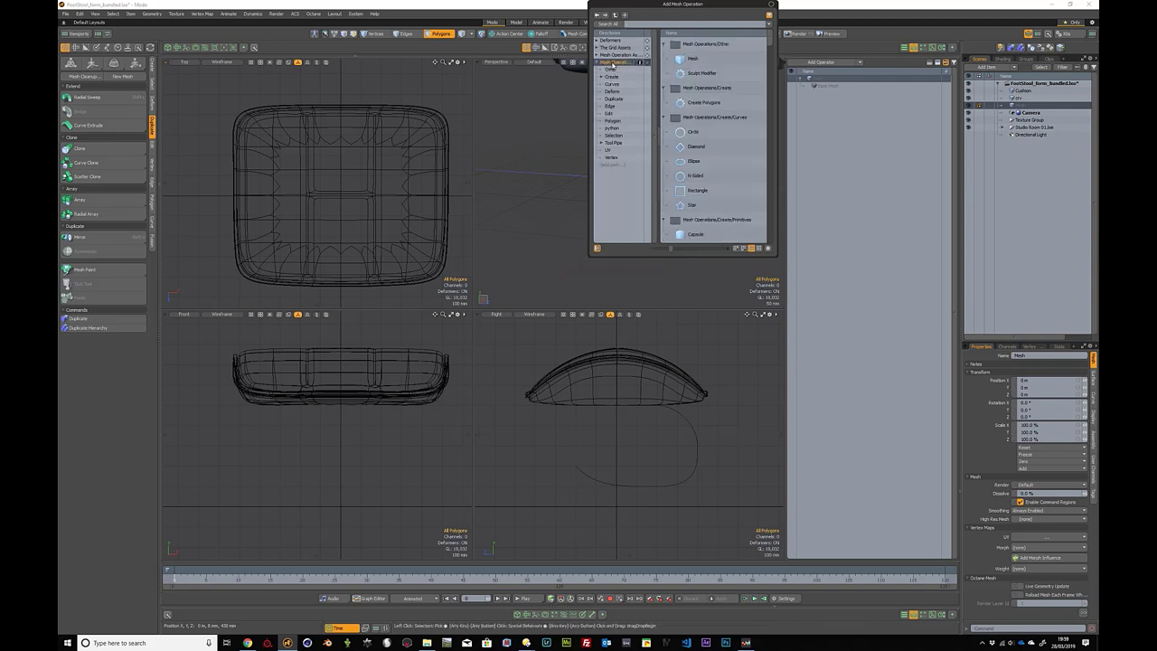
{"action": "double_click", "coordinate": [696, 191]}
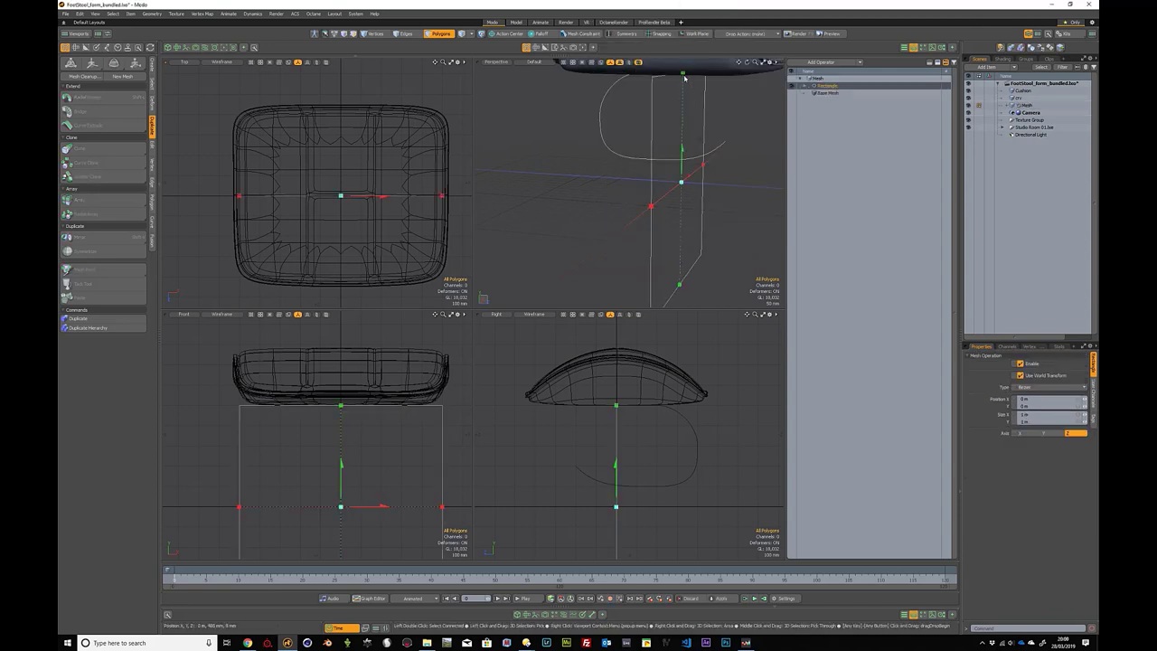
{"action": "left_click_drag", "start_coordinate": [684, 79], "coordinate": [661, 242]}
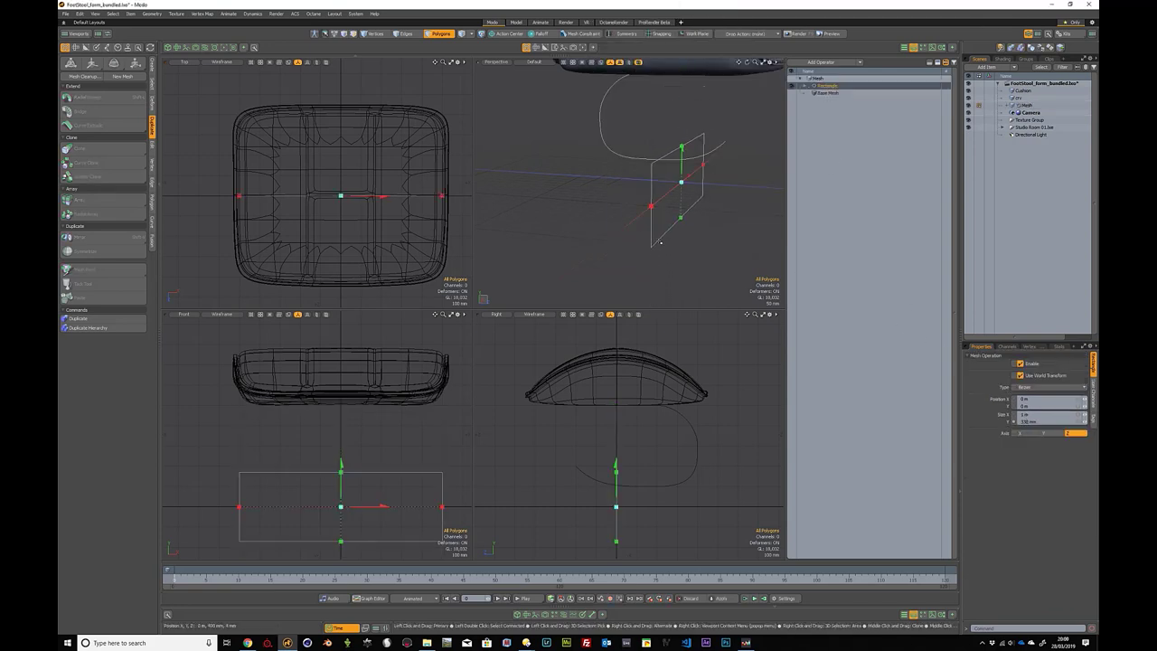
{"action": "left_click_drag", "start_coordinate": [704, 164], "coordinate": [682, 198]}
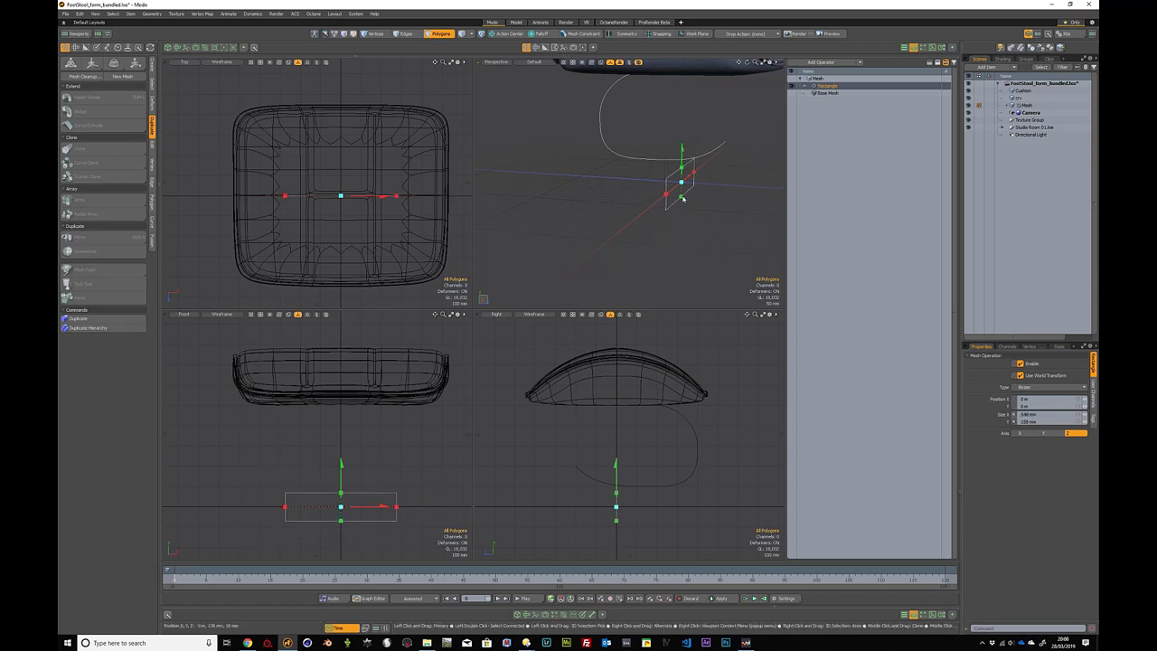
{"action": "key", "text": "1"}
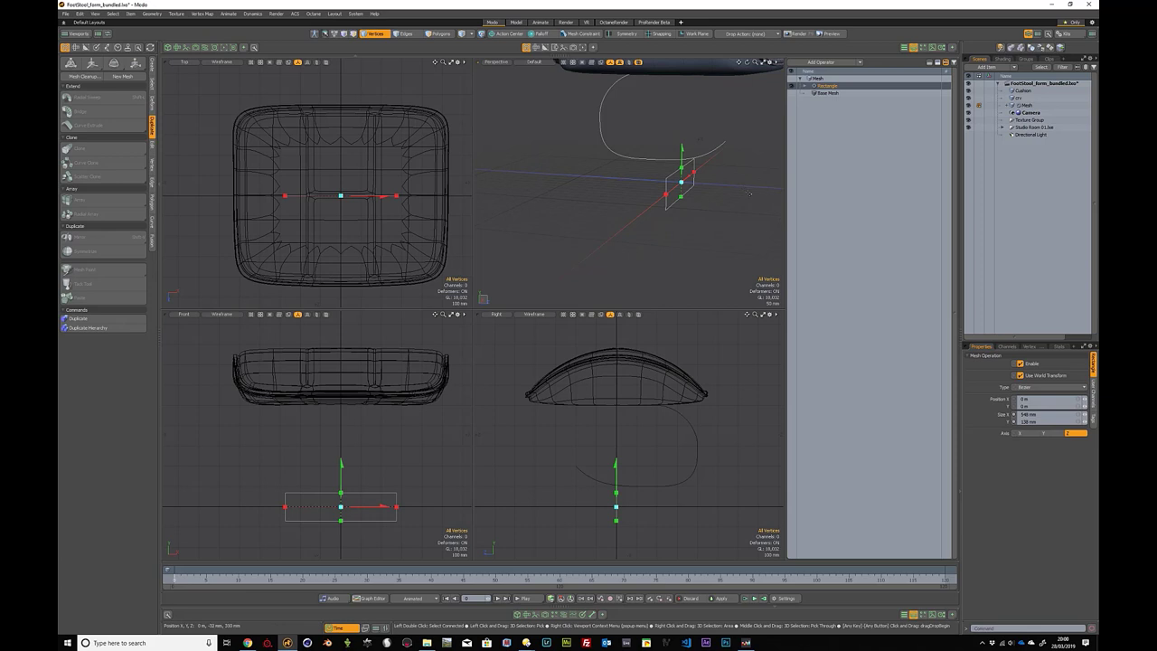
{"action": "left_click", "coordinate": [869, 126]}
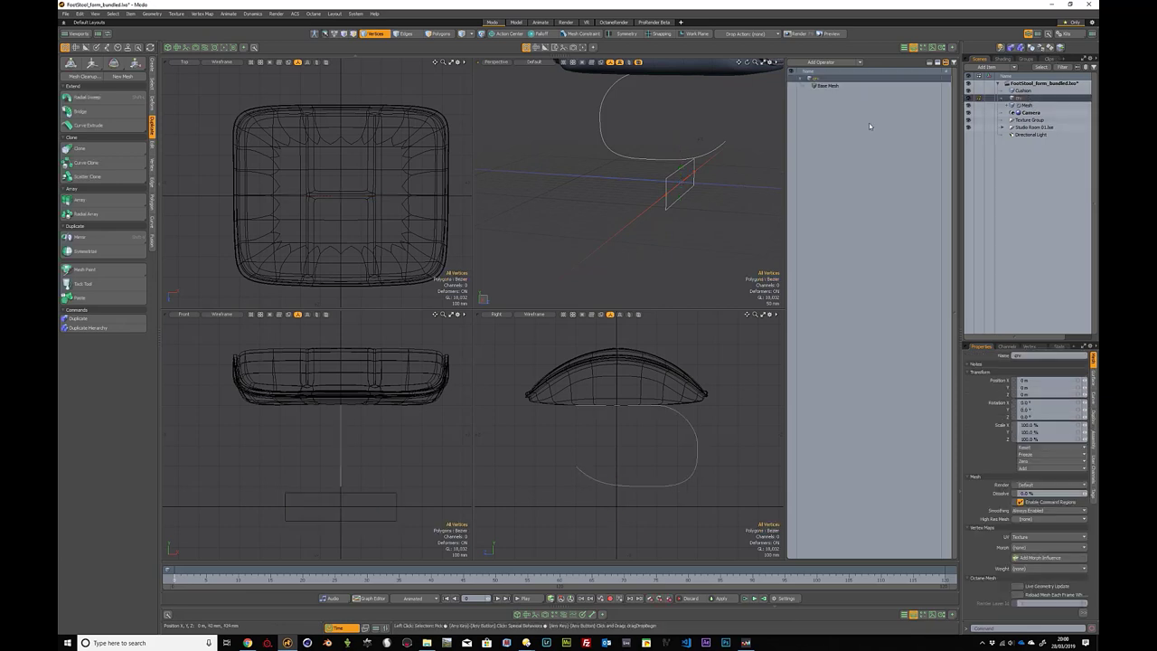
{"action": "key", "text": "3"}
{"action": "left_click", "coordinate": [705, 152]}
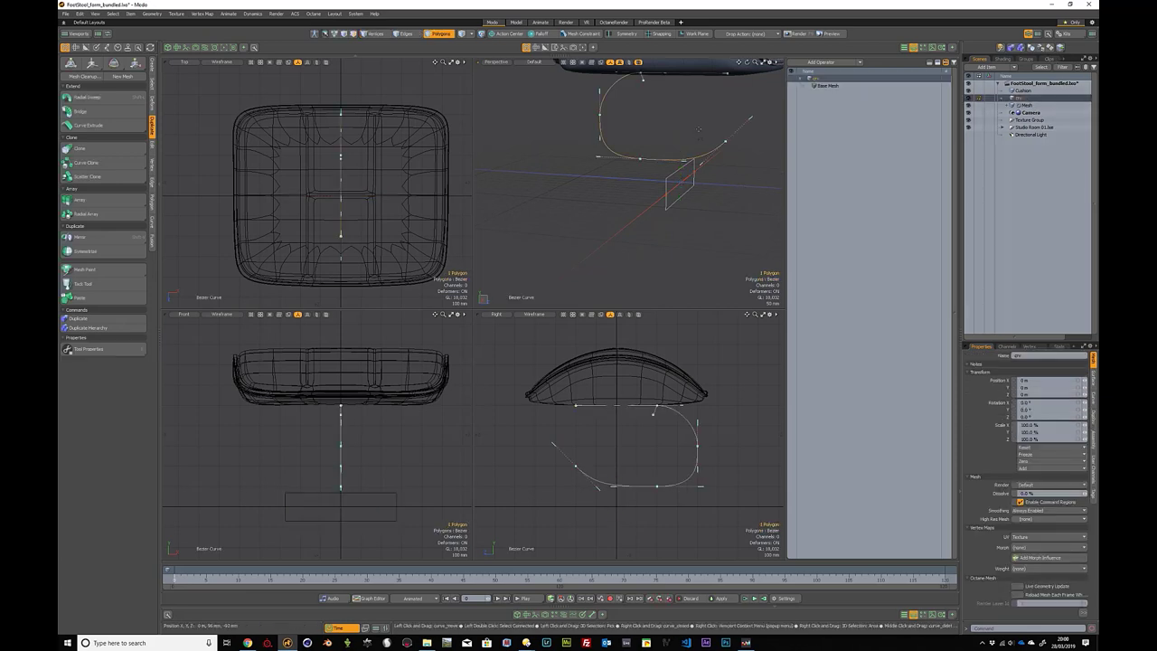
{"action": "key", "text": "space"}
{"action": "left_click", "coordinate": [692, 123]}
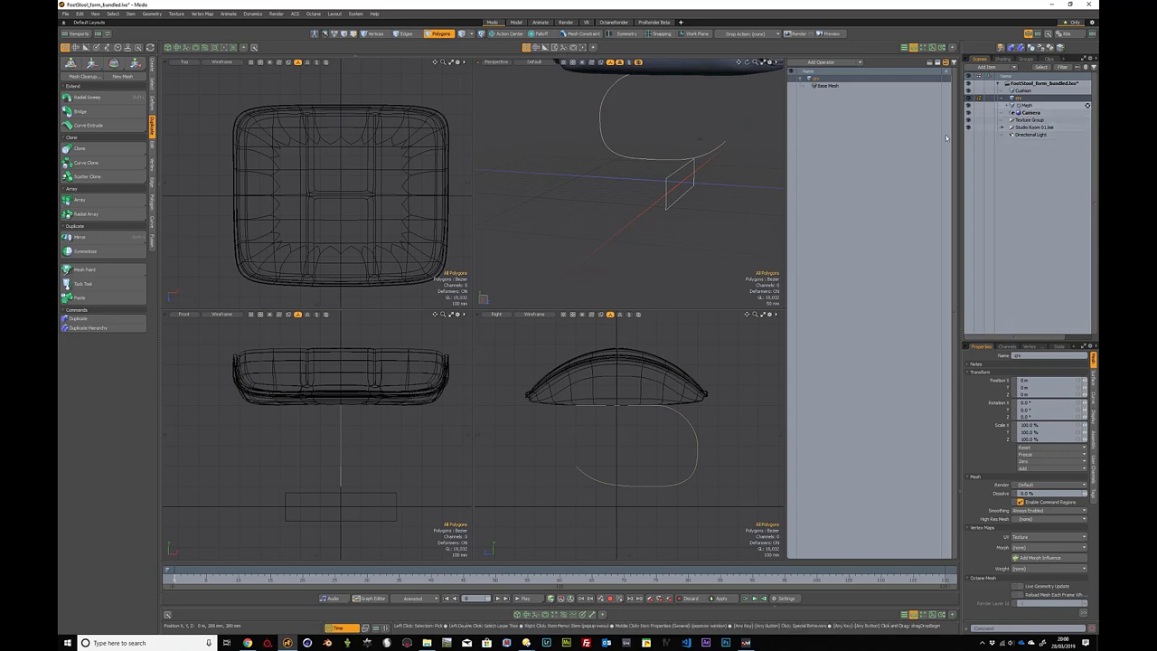
Step: Reselect the Rectangle operation on the new mesh and reduce its size to about 346 by 74 mm
{"action": "left_click", "coordinate": [1027, 106]}
{"action": "left_click", "coordinate": [824, 86]}
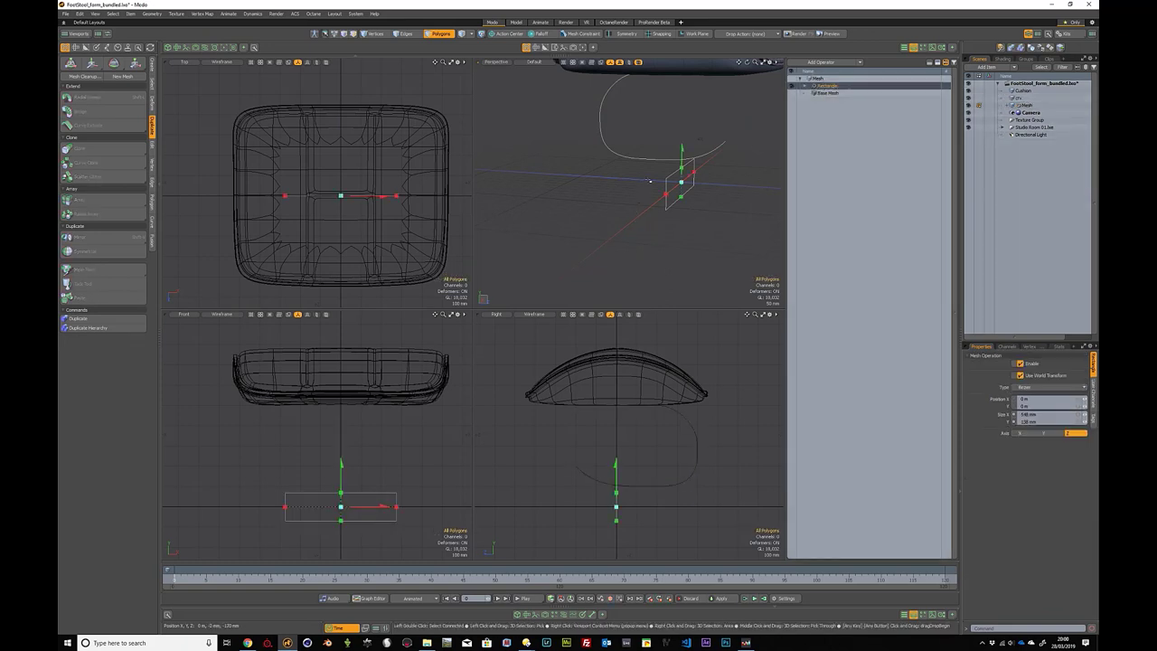
{"action": "left_click_drag", "start_coordinate": [667, 194], "coordinate": [682, 172]}
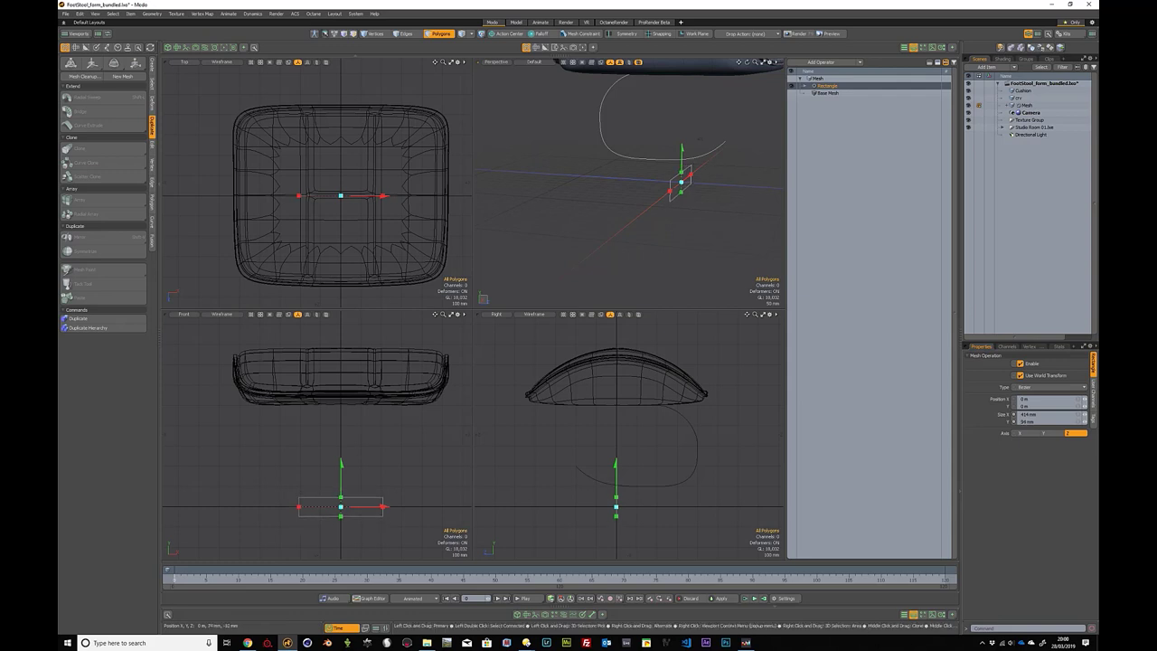
{"action": "left_click_drag", "start_coordinate": [648, 267], "coordinate": [699, 217], "text": "alt"}
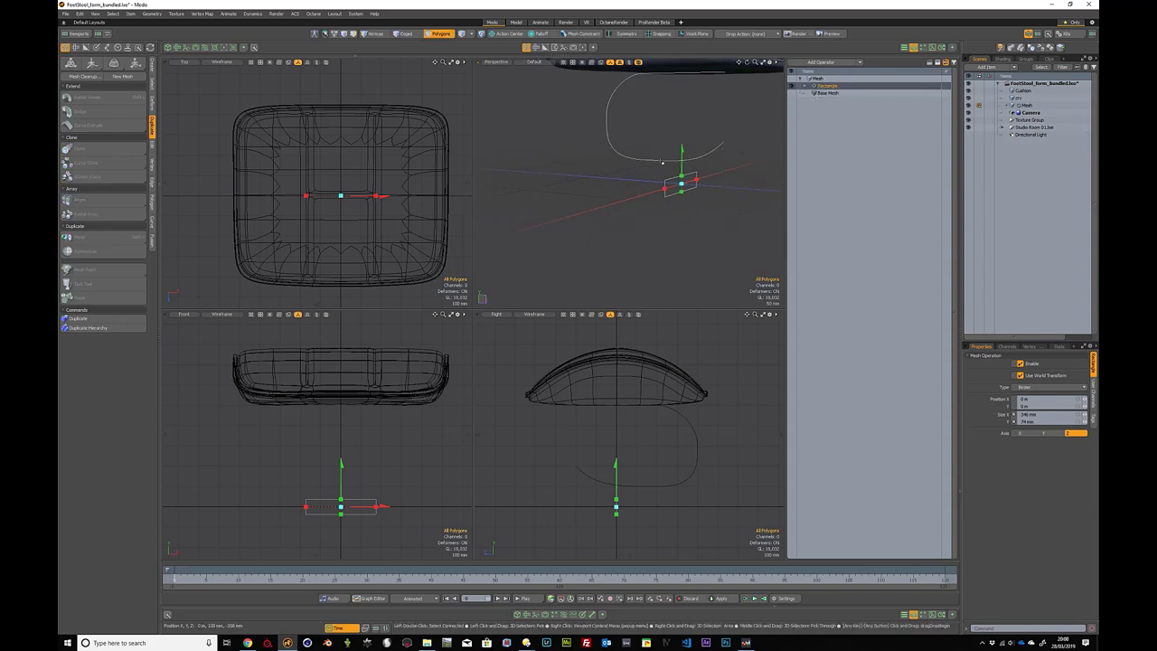
{"action": "left_click_drag", "start_coordinate": [663, 162], "coordinate": [715, 134], "text": "alt"}
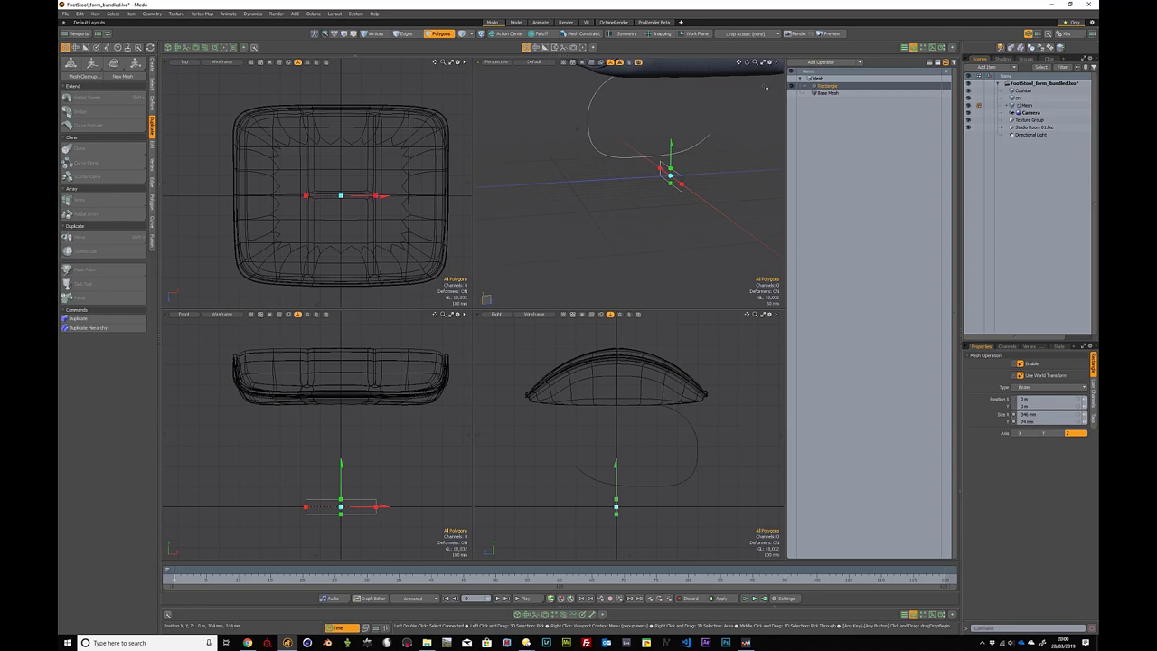
Step: Add a Curve Extrude mesh operation above the rectangle, with crv as its path
{"action": "left_click", "coordinate": [826, 63]}
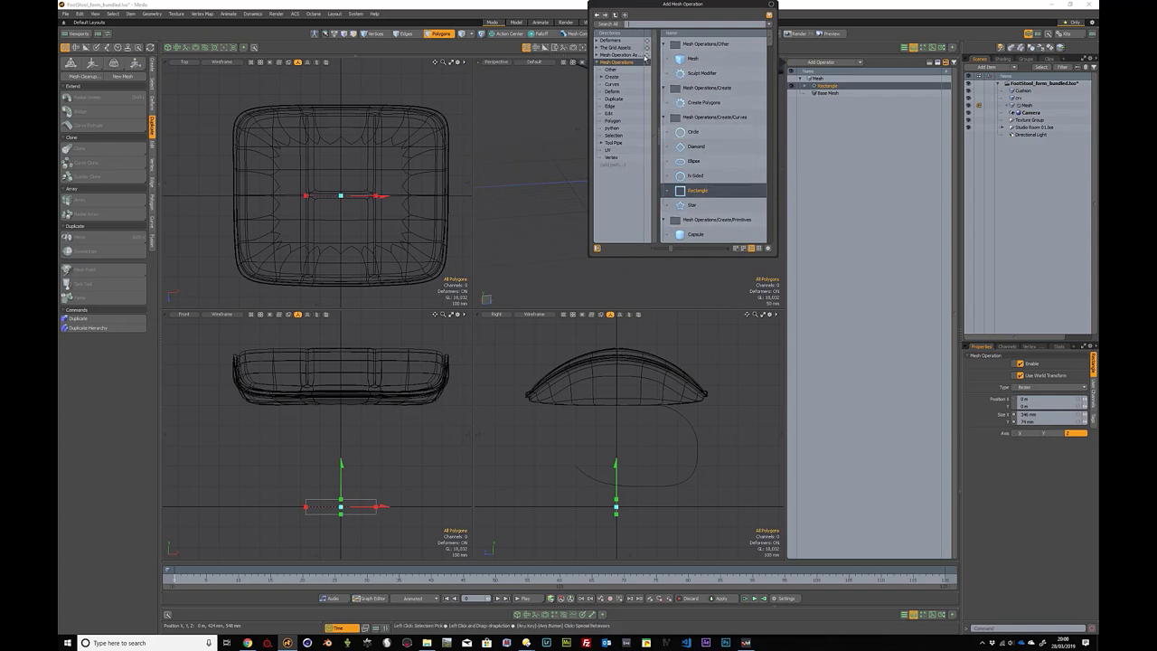
{"action": "type", "text": "curve"}
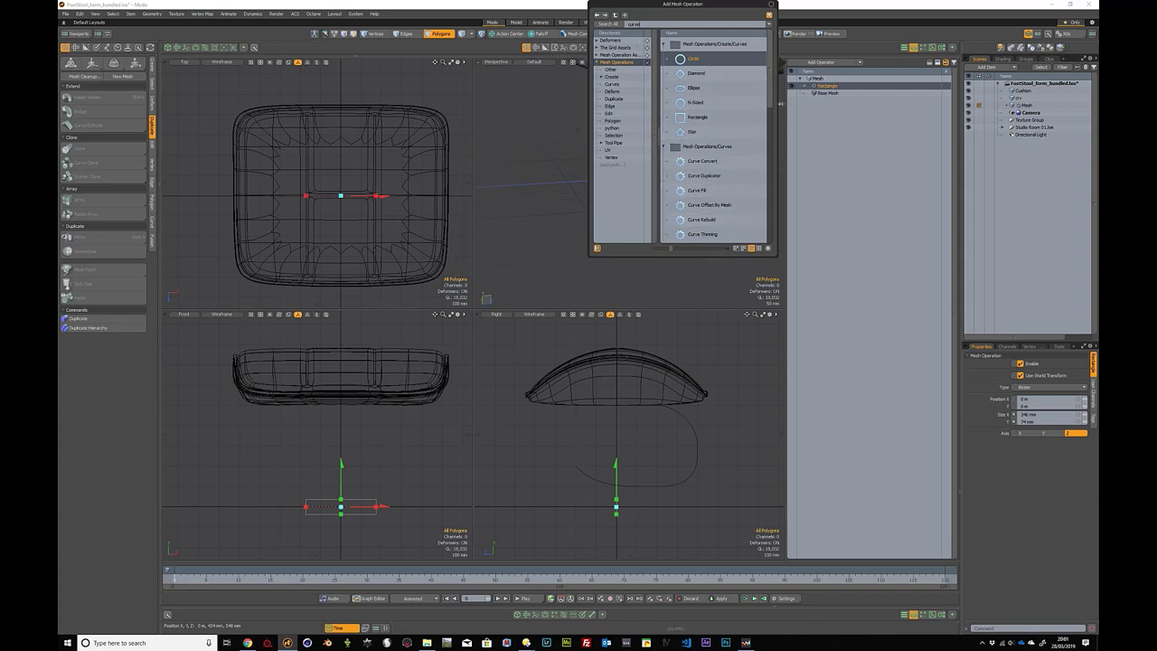
{"action": "mouse_move", "coordinate": [773, 109]}
{"action": "left_mouse_down"}
{"action": "mouse_move", "coordinate": [773, 140]}
{"action": "mouse_move", "coordinate": [773, 108]}
{"action": "left_mouse_up"}
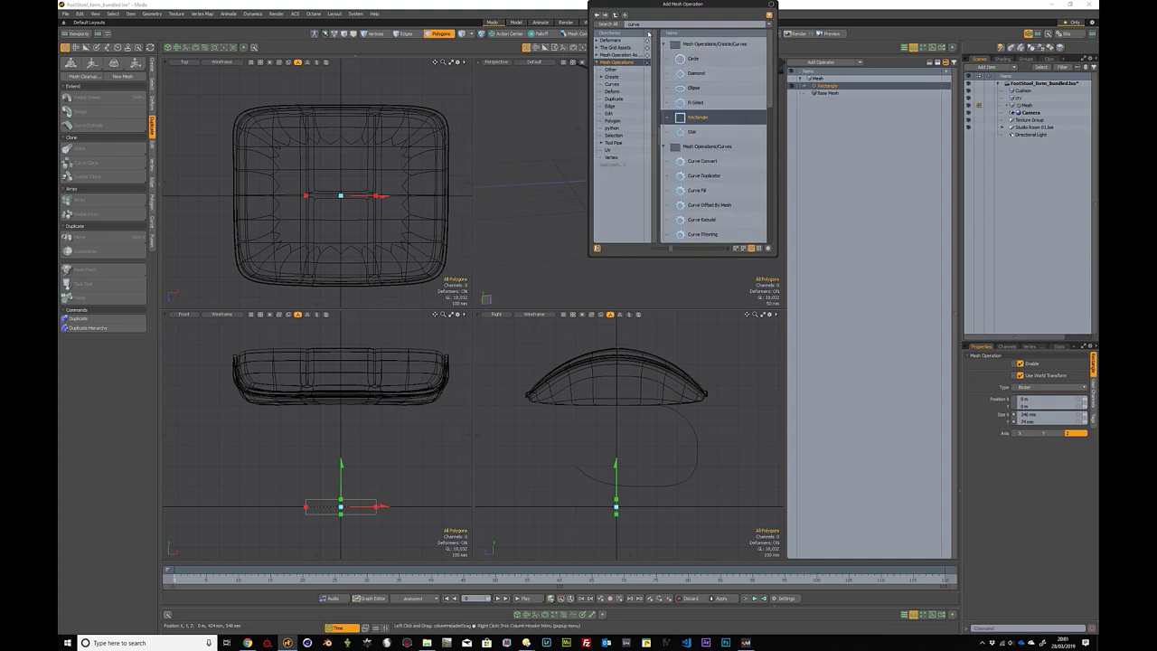
{"action": "type", "text": "ext"}
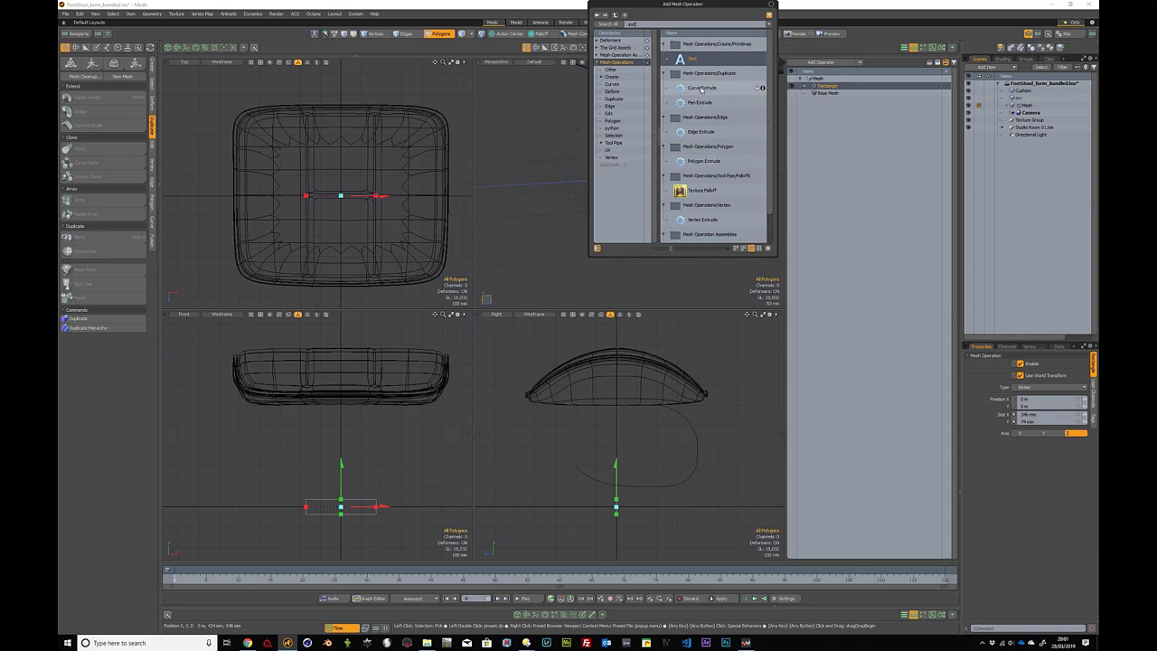
{"action": "double_click", "coordinate": [702, 88]}
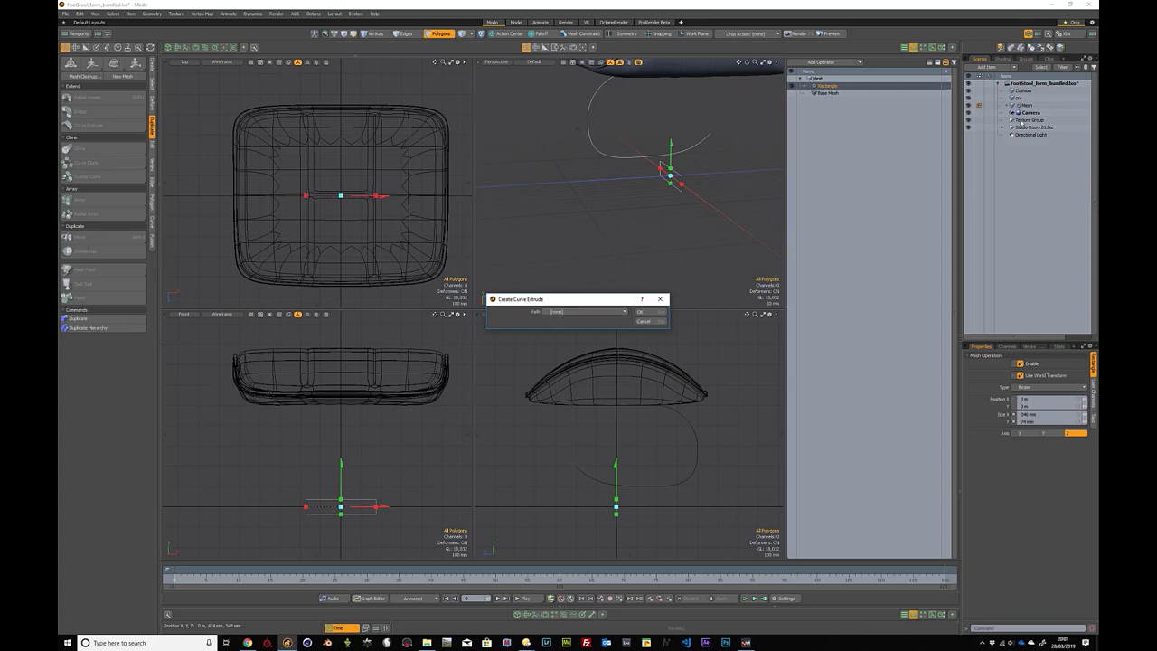
{"action": "left_click", "coordinate": [583, 311]}
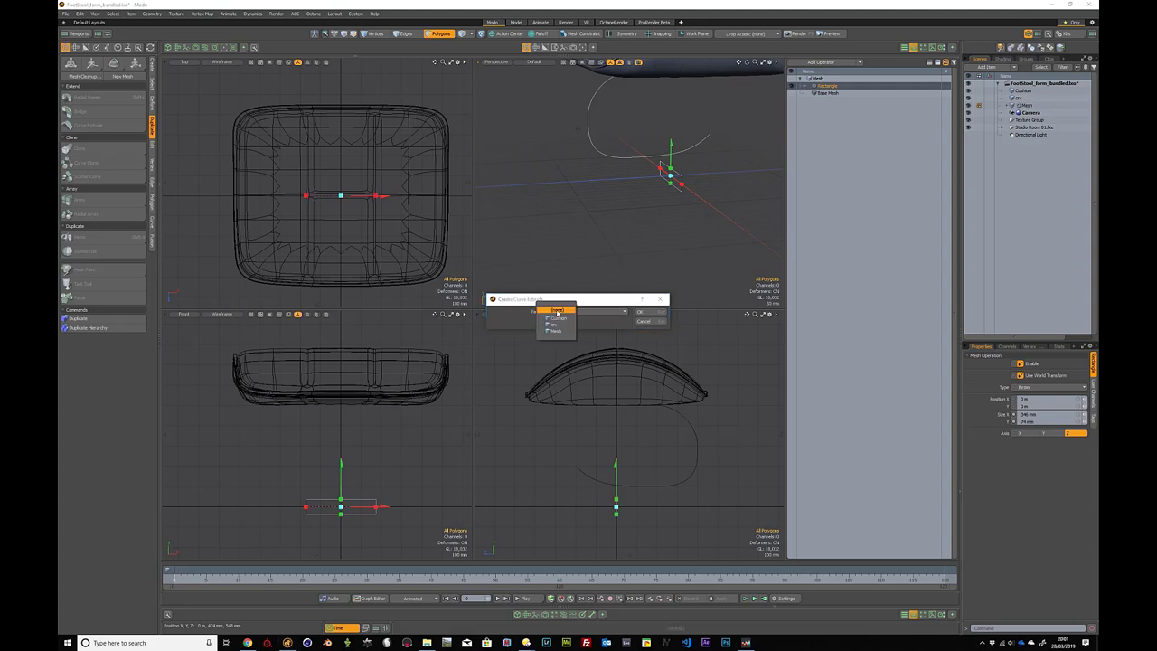
{"action": "left_click", "coordinate": [555, 322]}
{"action": "left_click", "coordinate": [649, 315]}
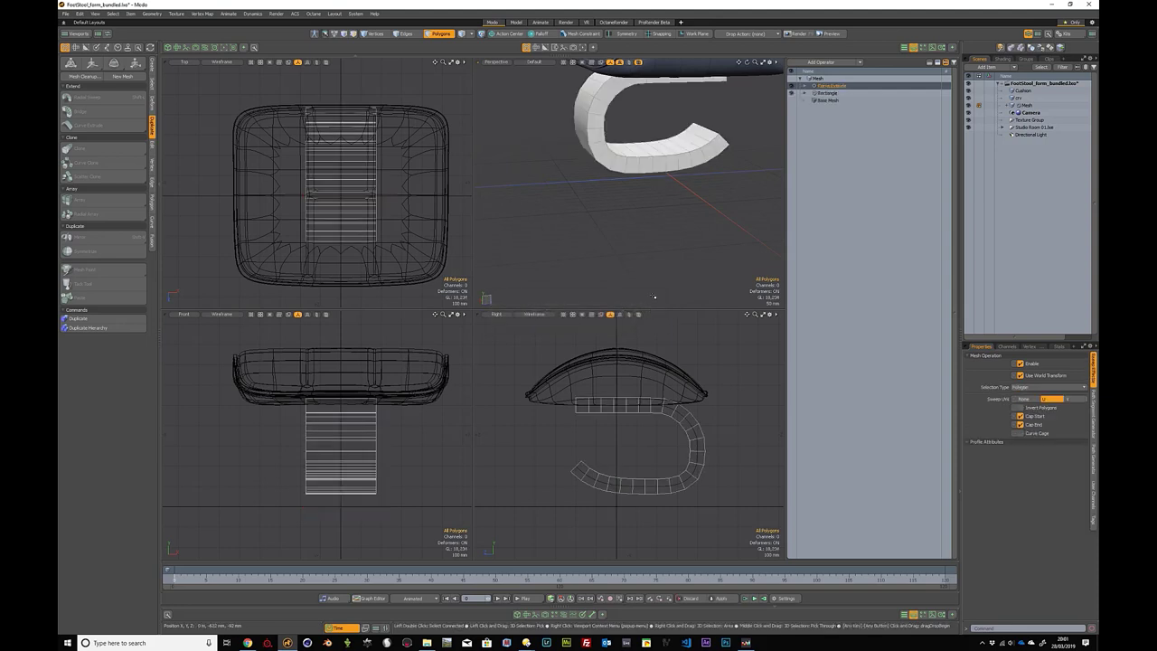
Step: Edit the crv curve in the Right view, lowering its bottom point to the ground line and bending its free lower end upwards
{"action": "left_click_drag", "start_coordinate": [722, 155], "coordinate": [669, 157], "text": "alt"}
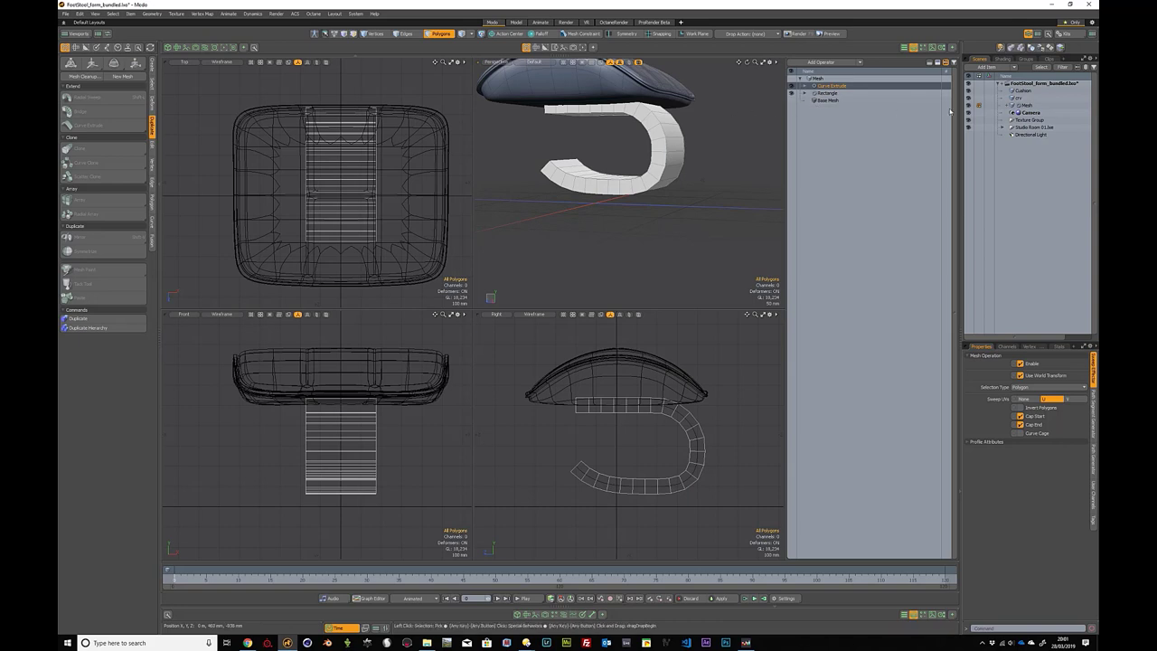
{"action": "left_click", "coordinate": [1015, 98]}
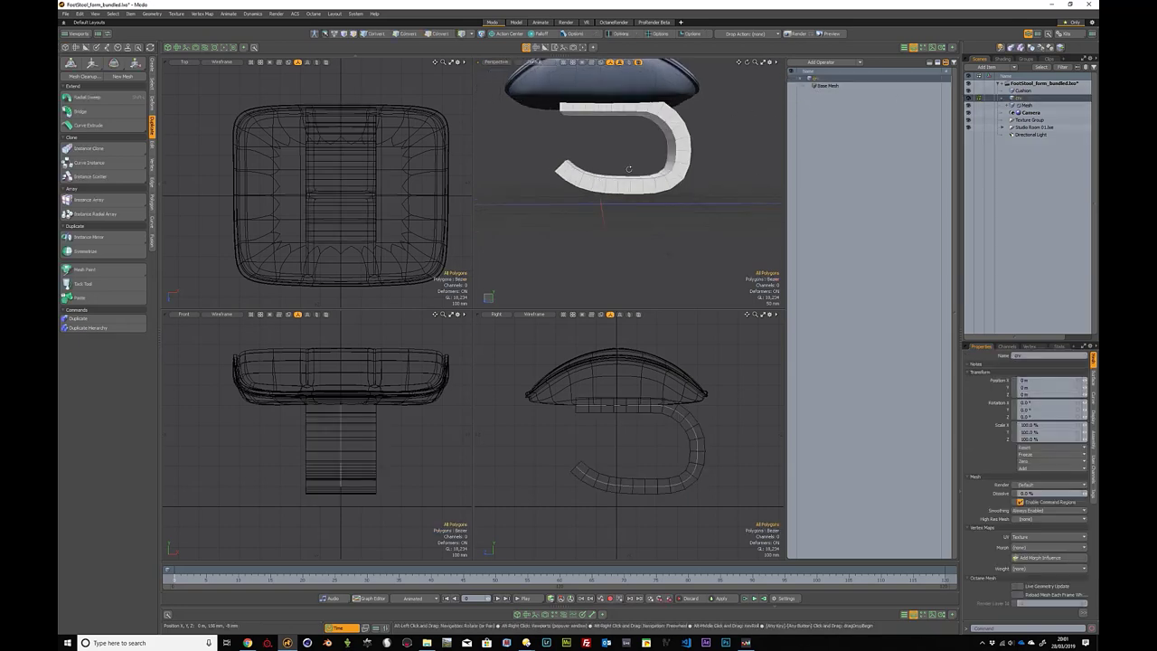
{"action": "double_click", "coordinate": [656, 486]}
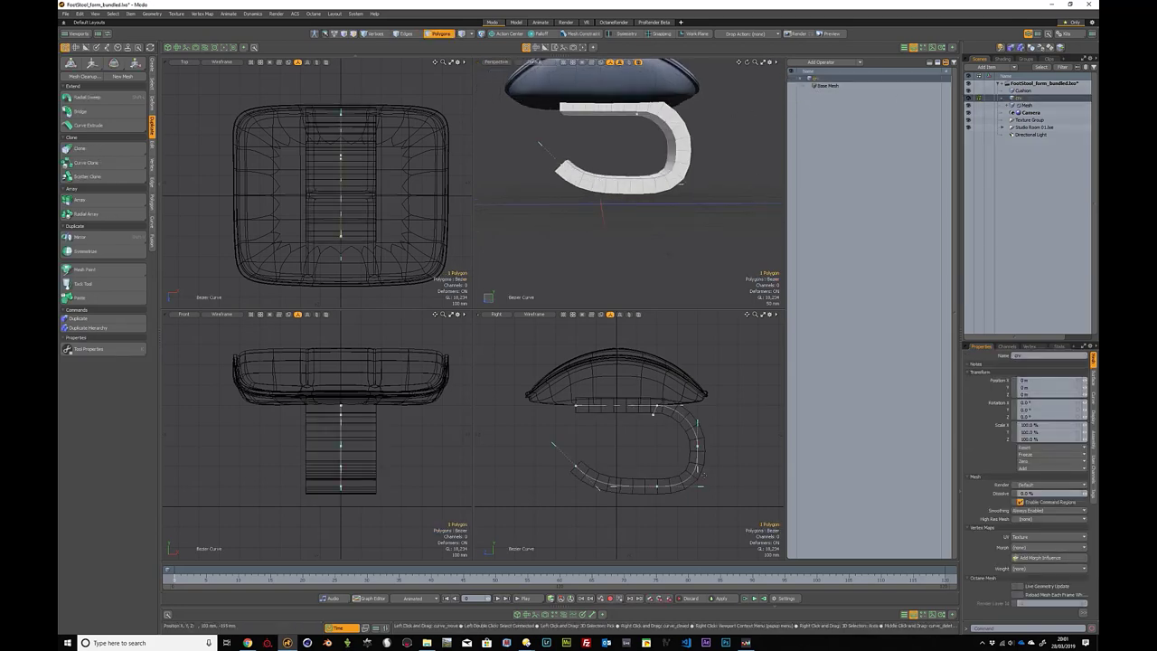
{"action": "mouse_move", "coordinate": [658, 489]}
{"action": "left_mouse_down"}
{"action": "mouse_move", "coordinate": [634, 443]}
{"action": "mouse_move", "coordinate": [655, 472]}
{"action": "mouse_move", "coordinate": [640, 495]}
{"action": "mouse_move", "coordinate": [644, 478]}
{"action": "mouse_move", "coordinate": [654, 511]}
{"action": "left_mouse_up"}
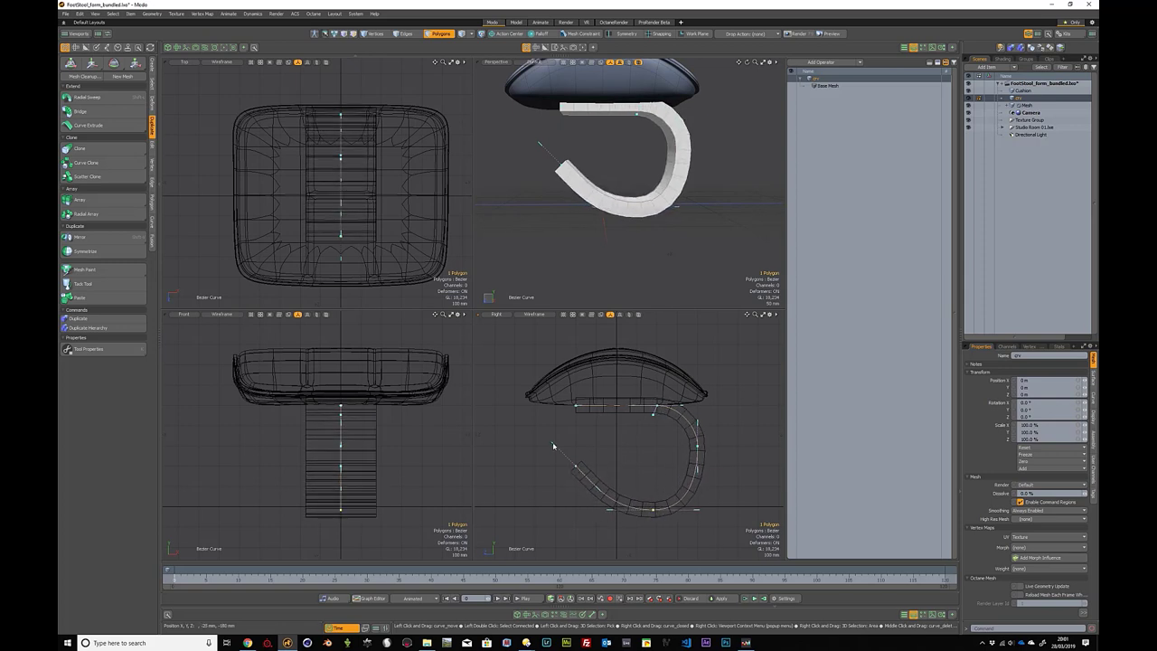
{"action": "mouse_move", "coordinate": [553, 445]}
{"action": "left_mouse_down"}
{"action": "mouse_move", "coordinate": [569, 435]}
{"action": "mouse_move", "coordinate": [609, 449]}
{"action": "mouse_move", "coordinate": [566, 458]}
{"action": "left_mouse_up"}
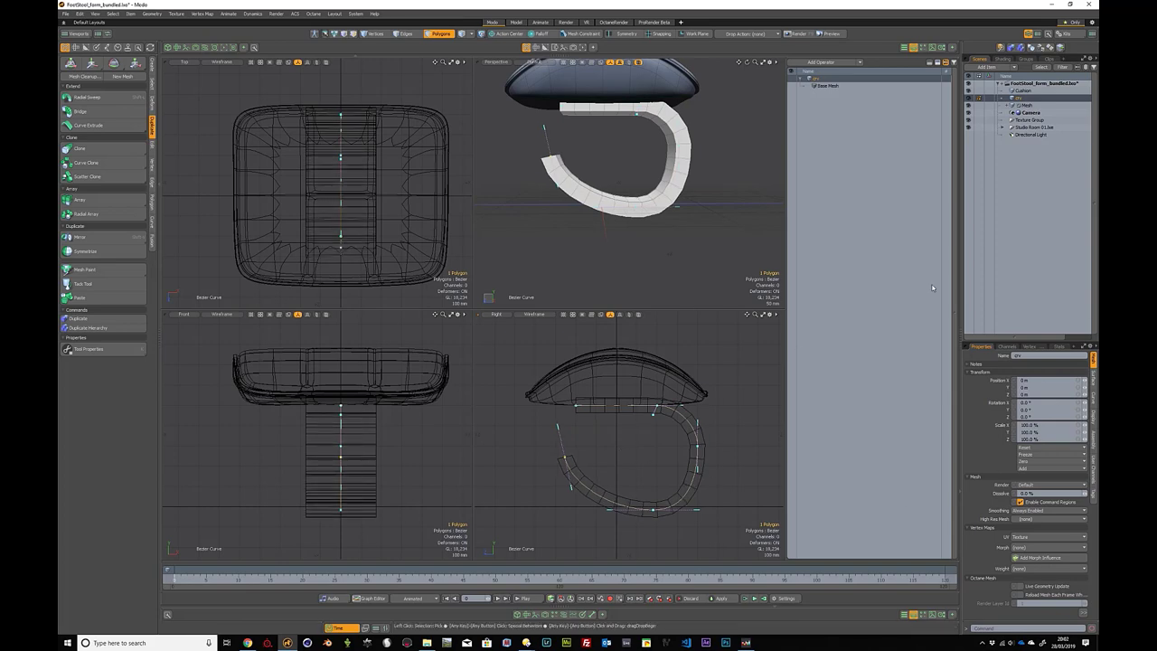
Step: Check the stool reference photo and reshape the curve's lower arm into a flat foot just above the ground line
{"action": "left_click_drag", "start_coordinate": [1156, 11], "coordinate": [779, 74]}
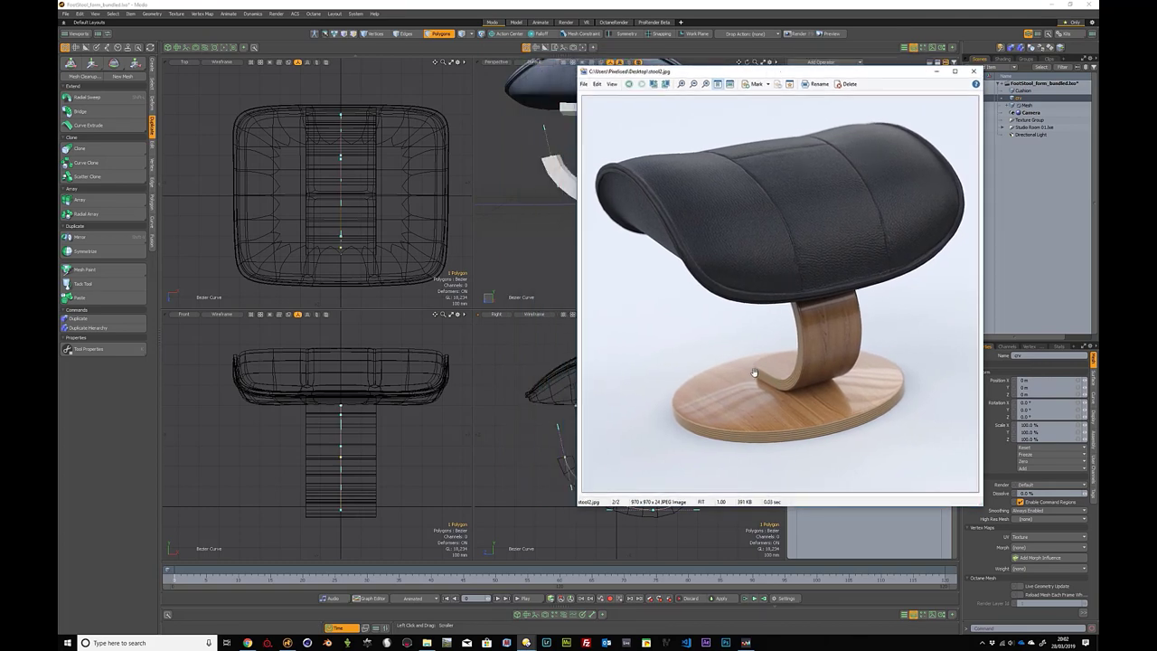
{"action": "key", "text": "alt+Tab"}
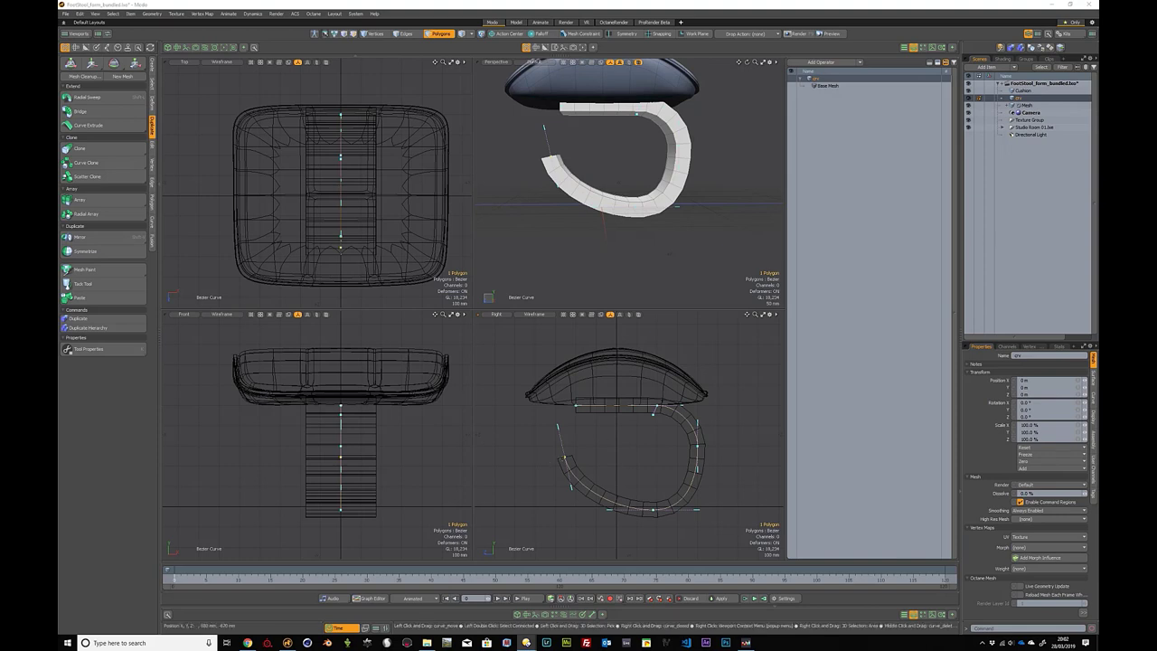
{"action": "left_click_drag", "start_coordinate": [565, 457], "coordinate": [540, 495]}
{"action": "left_click_drag", "start_coordinate": [654, 513], "coordinate": [693, 452]}
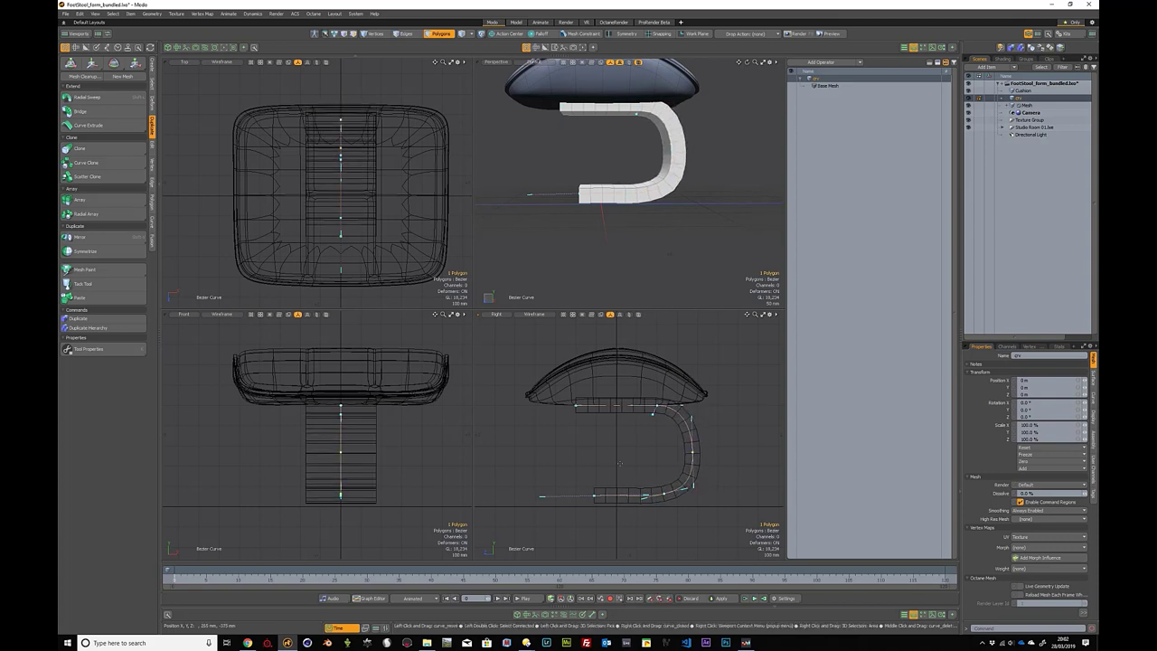
{"action": "left_click_drag", "start_coordinate": [594, 495], "coordinate": [649, 496]}
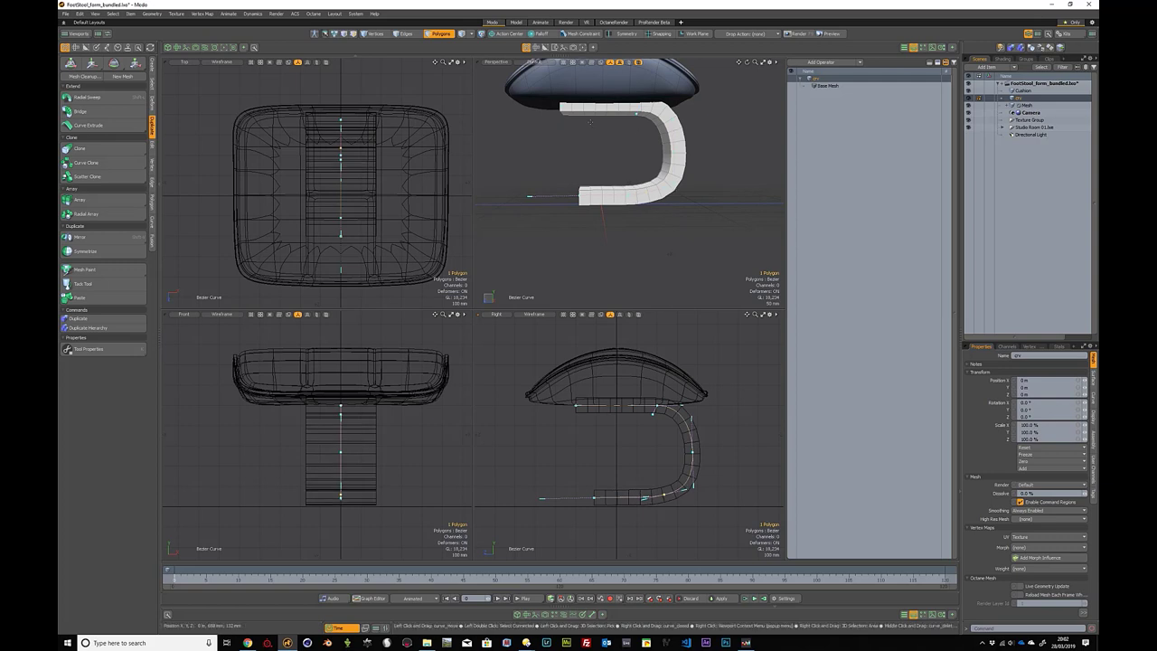
Step: Shift the curve's points slightly down and along negative Z in the Right view, keeping the C shape under the cushion
{"action": "mouse_move", "coordinate": [576, 407]}
{"action": "left_mouse_down"}
{"action": "mouse_move", "coordinate": [593, 406]}
{"action": "mouse_move", "coordinate": [578, 404]}
{"action": "left_mouse_up"}
{"action": "mouse_move", "coordinate": [690, 450]}
{"action": "left_mouse_down"}
{"action": "mouse_move", "coordinate": [710, 446]}
{"action": "mouse_move", "coordinate": [698, 454]}
{"action": "left_mouse_up"}
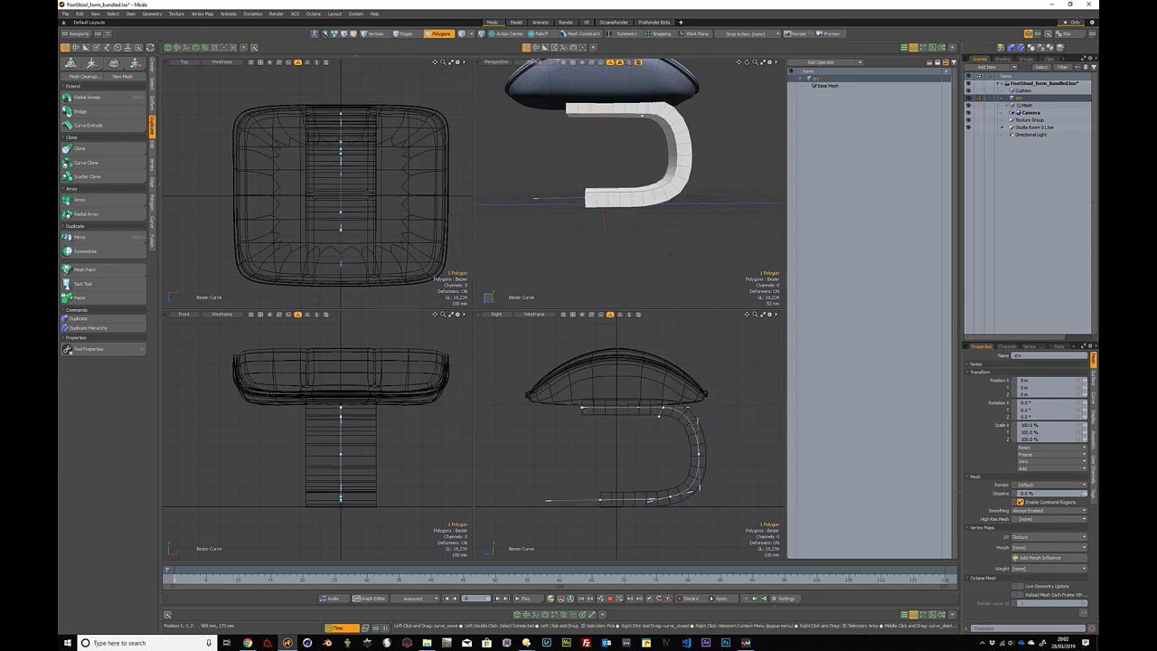
{"action": "mouse_move", "coordinate": [700, 458]}
{"action": "left_mouse_down", "text": "shift"}
{"action": "mouse_move", "coordinate": [706, 467]}
{"action": "mouse_move", "coordinate": [711, 445]}
{"action": "mouse_move", "coordinate": [691, 448]}
{"action": "mouse_move", "coordinate": [715, 457]}
{"action": "mouse_move", "coordinate": [695, 448]}
{"action": "mouse_move", "coordinate": [692, 460]}
{"action": "mouse_move", "coordinate": [699, 453]}
{"action": "left_mouse_up", "text": "shift"}
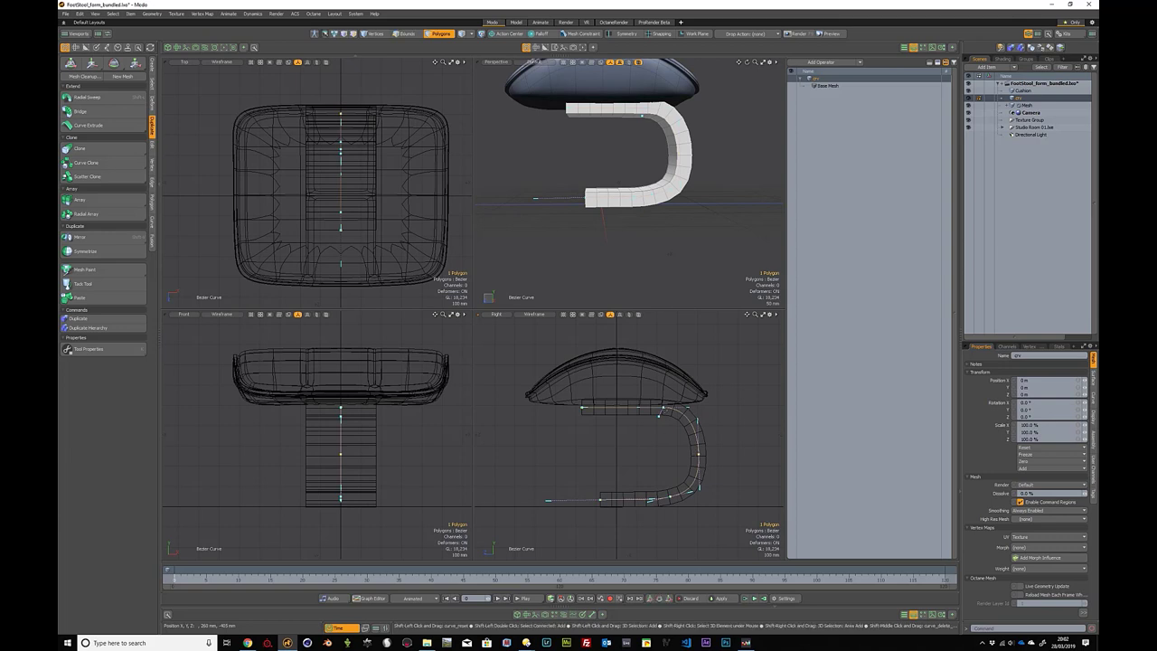
Step: Shift the crv curve's points slightly towards the cushion's centre in the Right view and smooth the tangent at its upper bend
{"action": "left_click_drag", "start_coordinate": [663, 409], "coordinate": [655, 409], "text": "shift"}
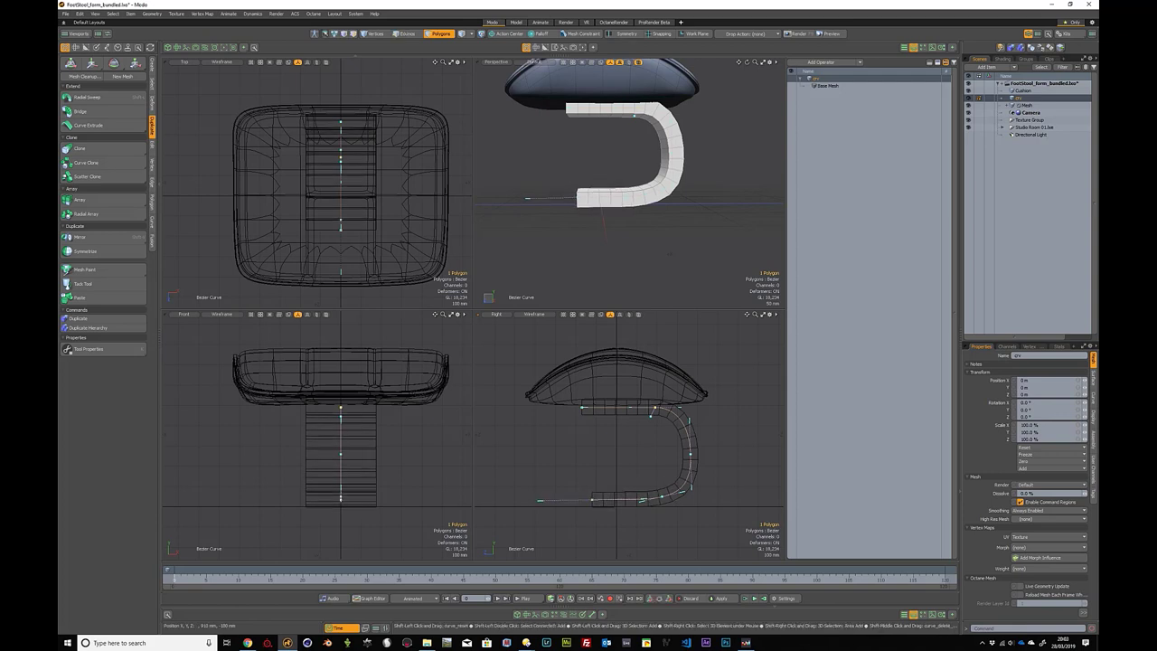
{"action": "left_click", "coordinate": [538, 499]}
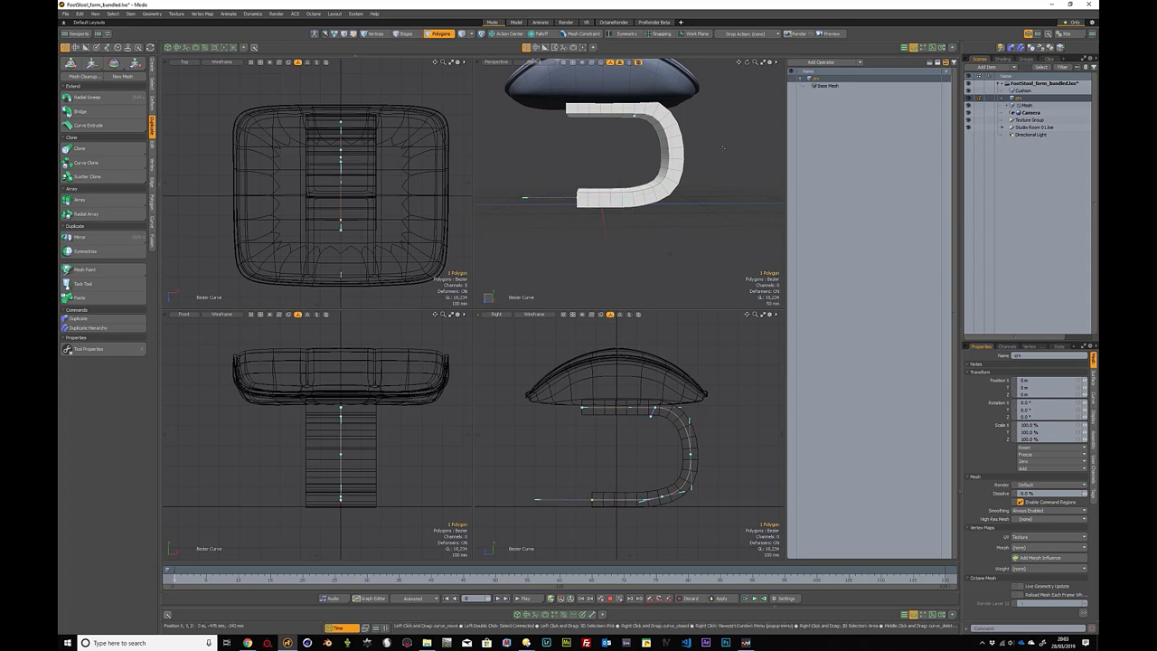
{"action": "left_click_drag", "start_coordinate": [678, 127], "coordinate": [675, 158], "text": "alt"}
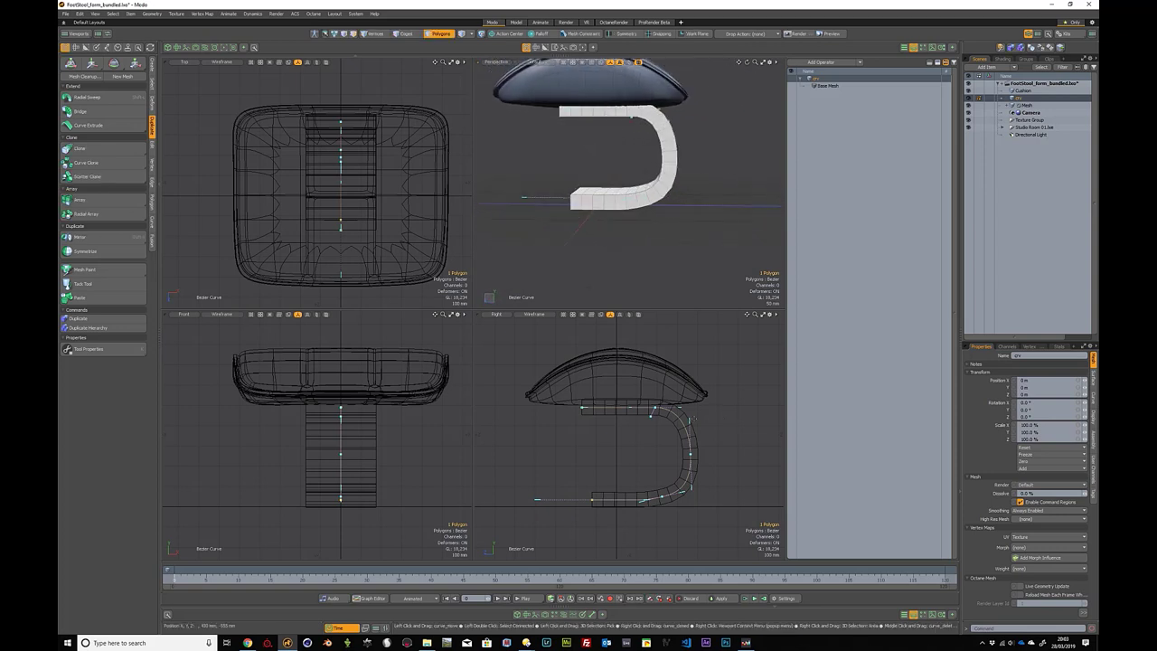
{"action": "mouse_move", "coordinate": [682, 411]}
{"action": "left_mouse_down"}
{"action": "mouse_move", "coordinate": [655, 411]}
{"action": "mouse_move", "coordinate": [688, 425]}
{"action": "left_mouse_up"}
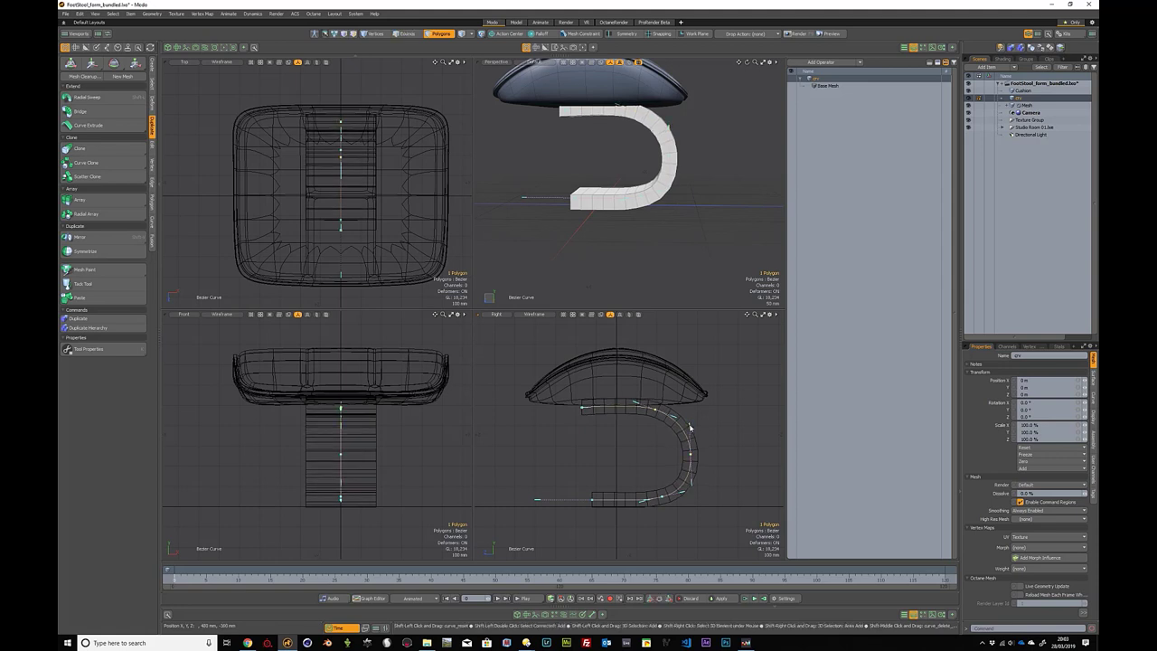
{"action": "left_click_drag", "start_coordinate": [695, 148], "coordinate": [669, 131], "text": "alt"}
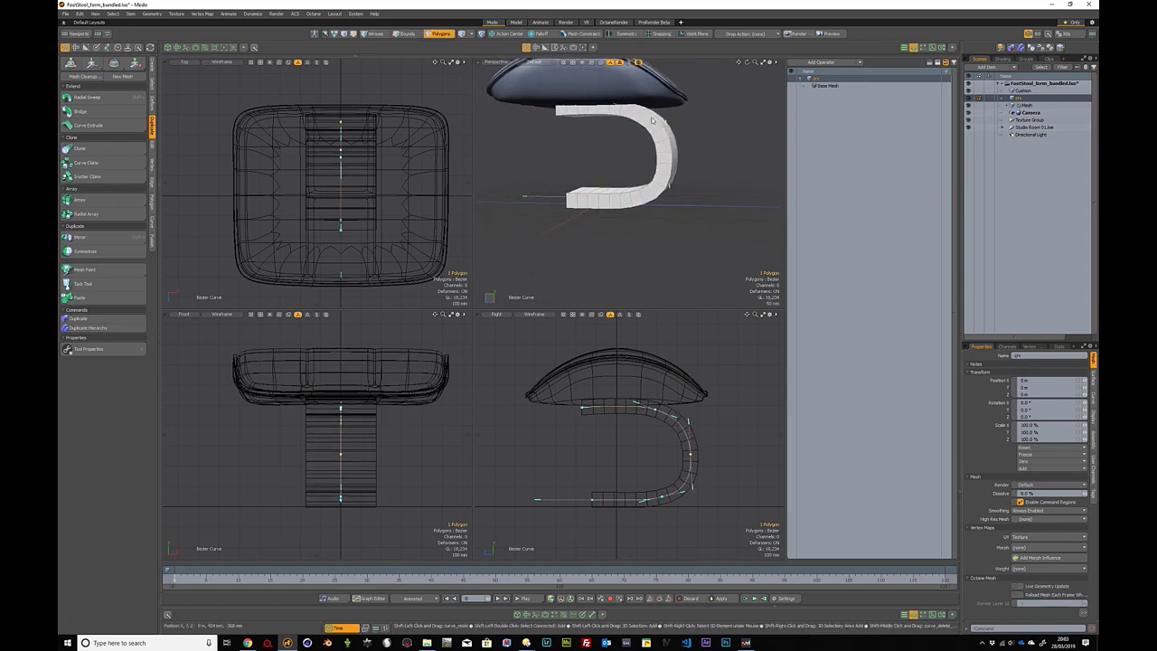
{"action": "left_click_drag", "start_coordinate": [652, 120], "coordinate": [700, 155], "text": "alt"}
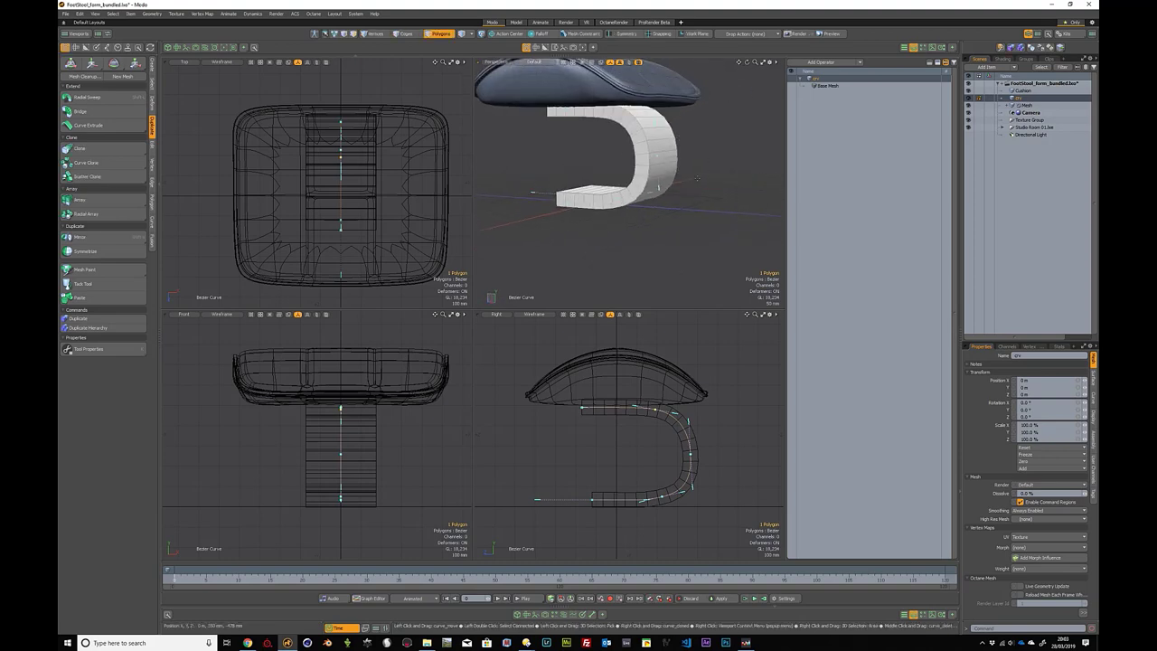
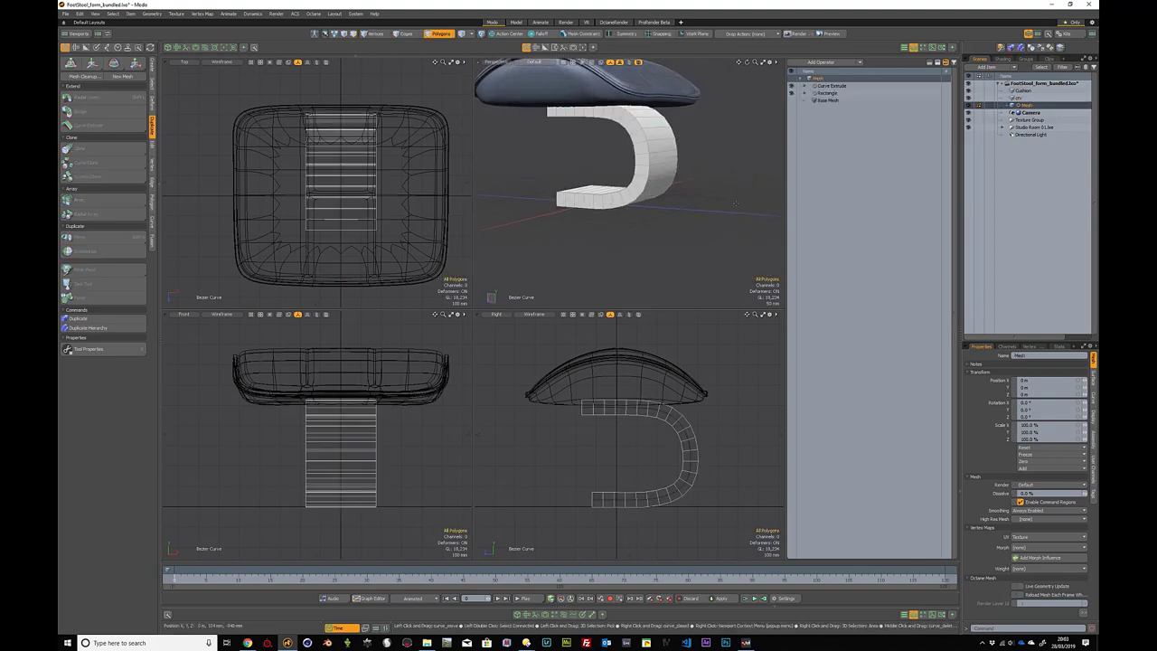
Step: Try to move a few selected polygons on the outer face of the procedural support mesh
{"action": "left_click_drag", "start_coordinate": [754, 148], "coordinate": [687, 136], "text": "alt"}
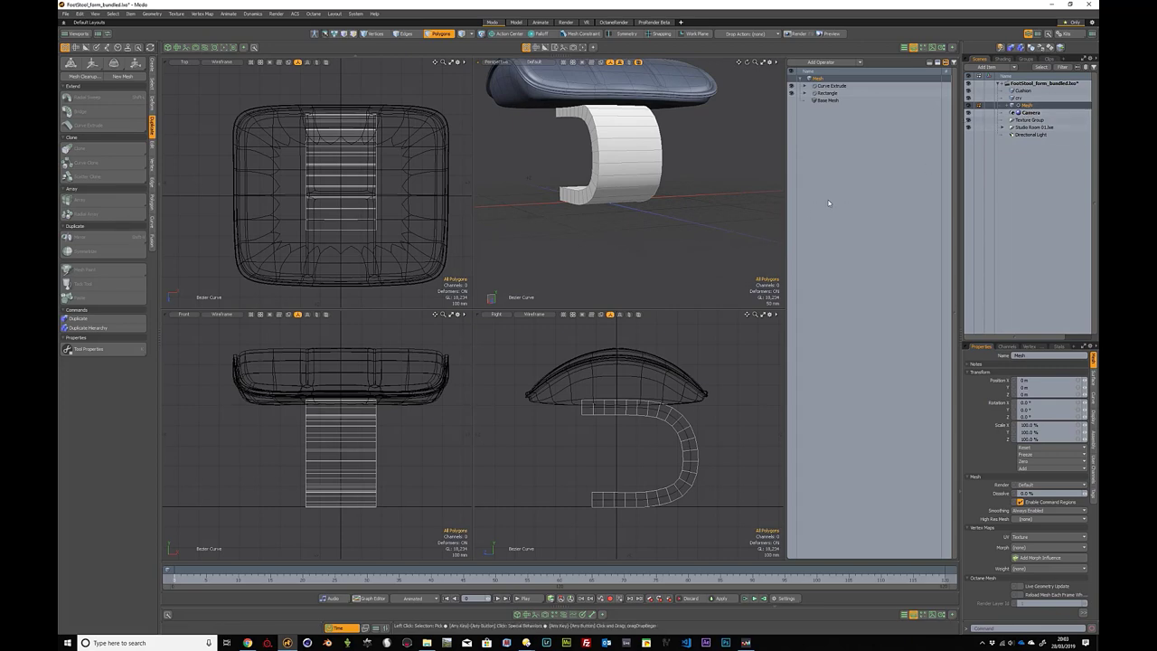
{"action": "double_click", "coordinate": [609, 130]}
{"action": "mouse_move", "coordinate": [608, 130]}
{"action": "left_mouse_down", "text": "alt"}
{"action": "mouse_move", "coordinate": [694, 184]}
{"action": "mouse_move", "coordinate": [647, 156]}
{"action": "mouse_move", "coordinate": [658, 148]}
{"action": "mouse_move", "coordinate": [659, 174]}
{"action": "left_mouse_up", "text": "alt"}
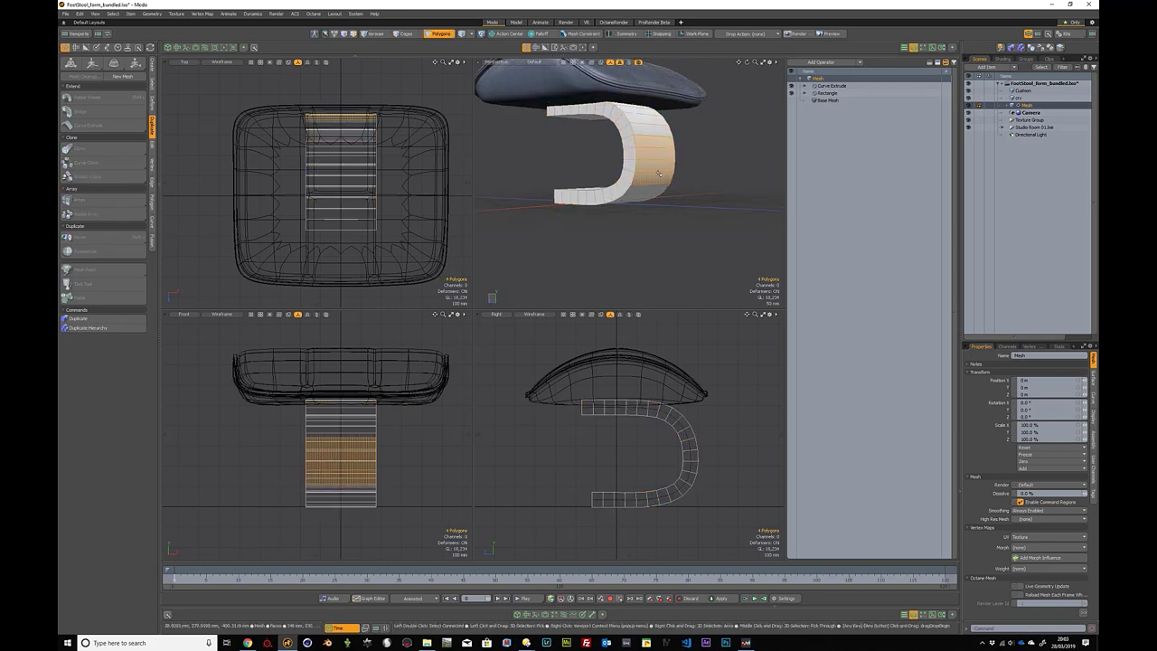
{"action": "key", "text": "w"}
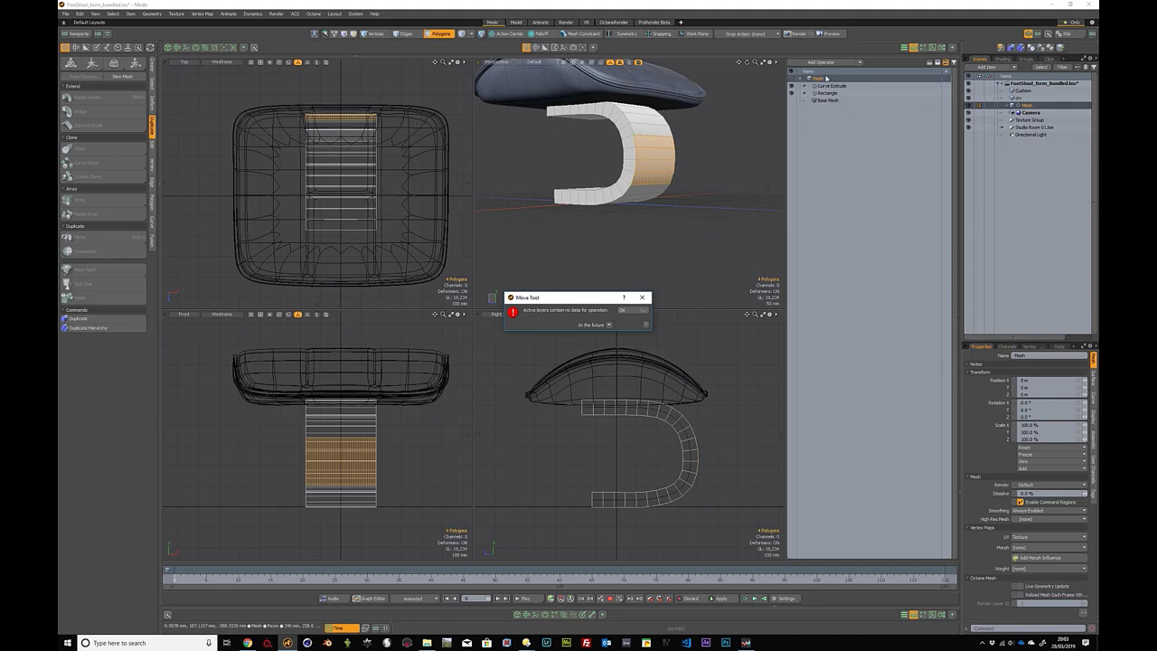
{"action": "left_click", "coordinate": [639, 308]}
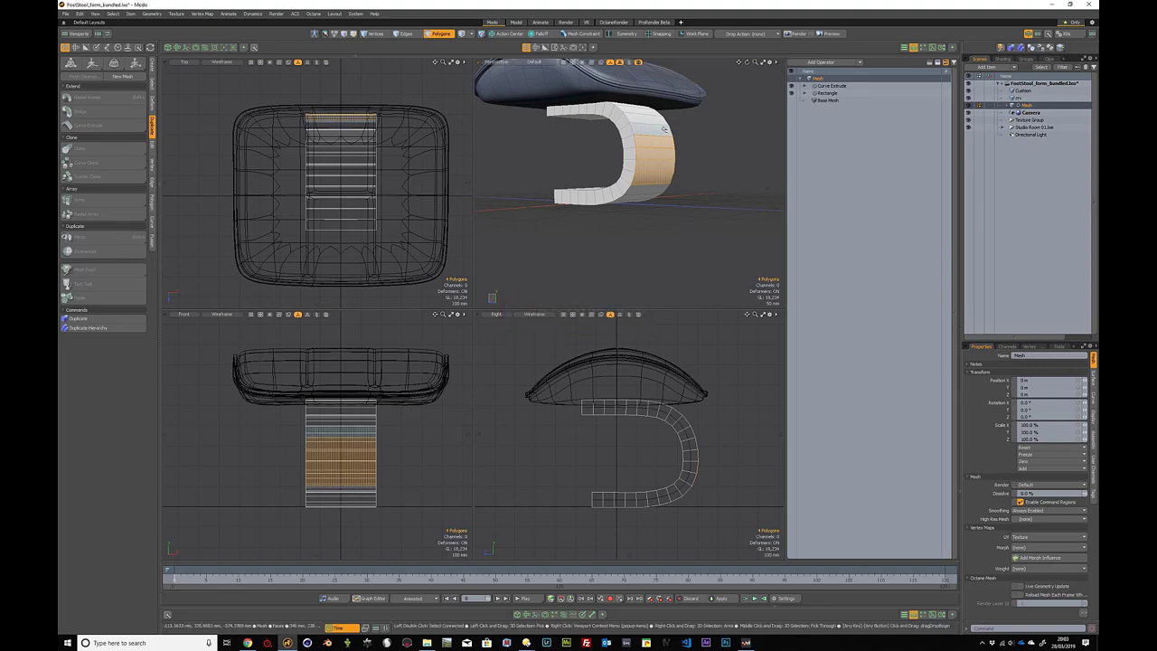
{"action": "left_click", "coordinate": [699, 165]}
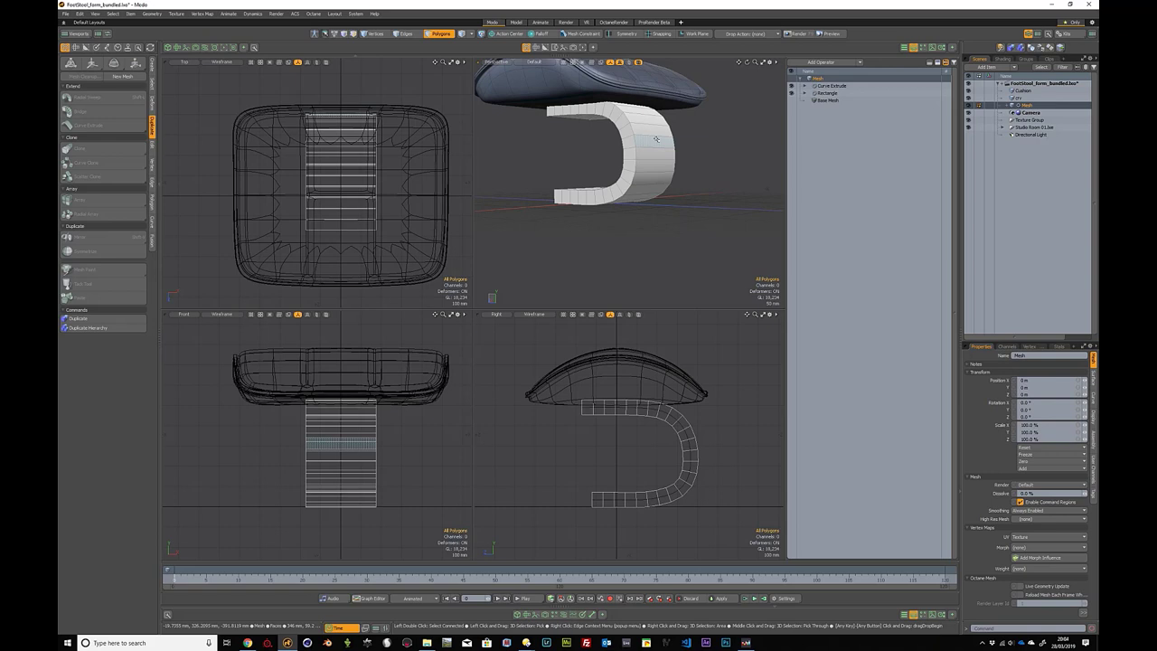
Step: Copy all polygons of the procedural support and paste them into a new mesh item
{"action": "double_click", "coordinate": [657, 138]}
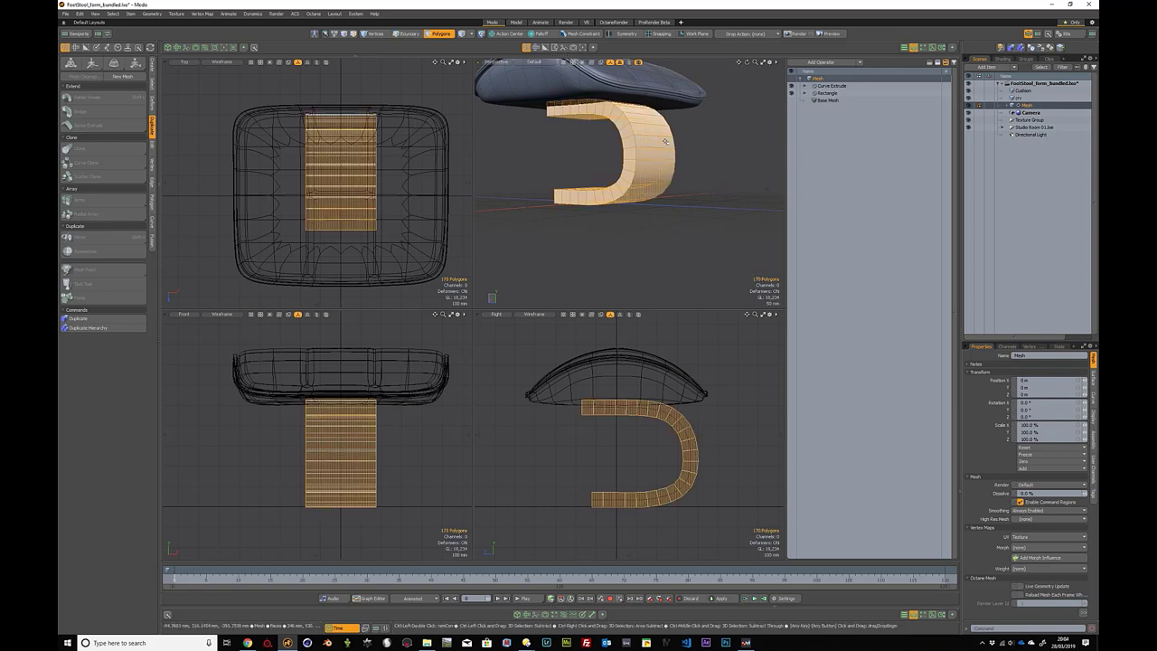
{"action": "right_click", "coordinate": [751, 130]}
{"action": "left_click", "coordinate": [755, 91]}
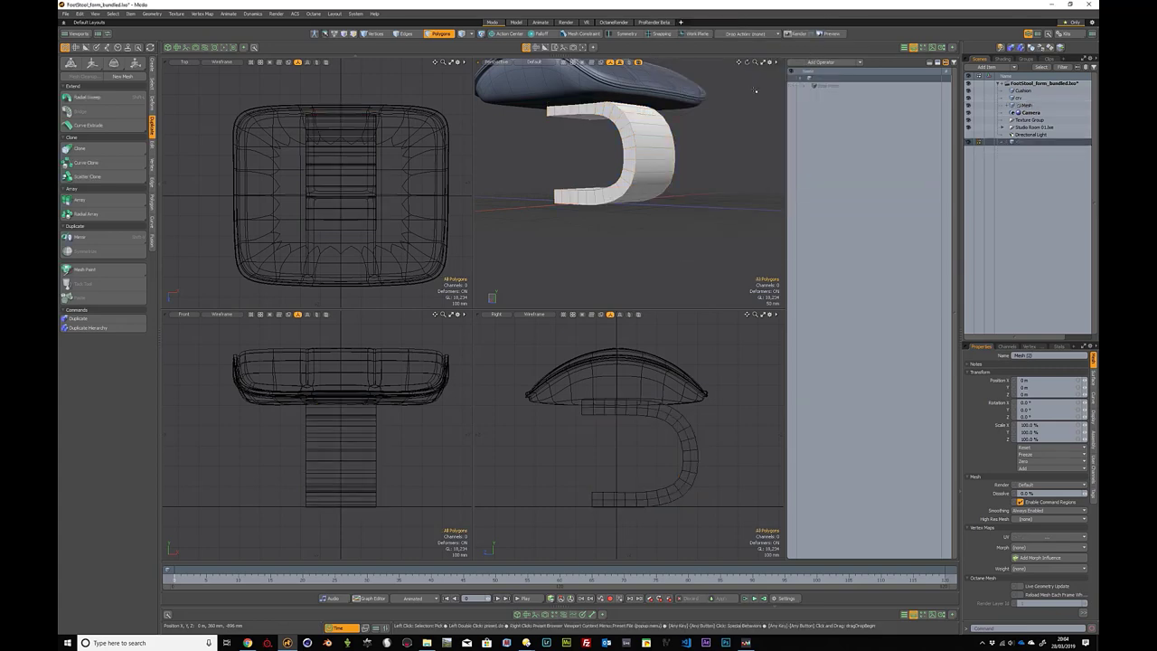
{"action": "key", "text": "ctrl+v"}
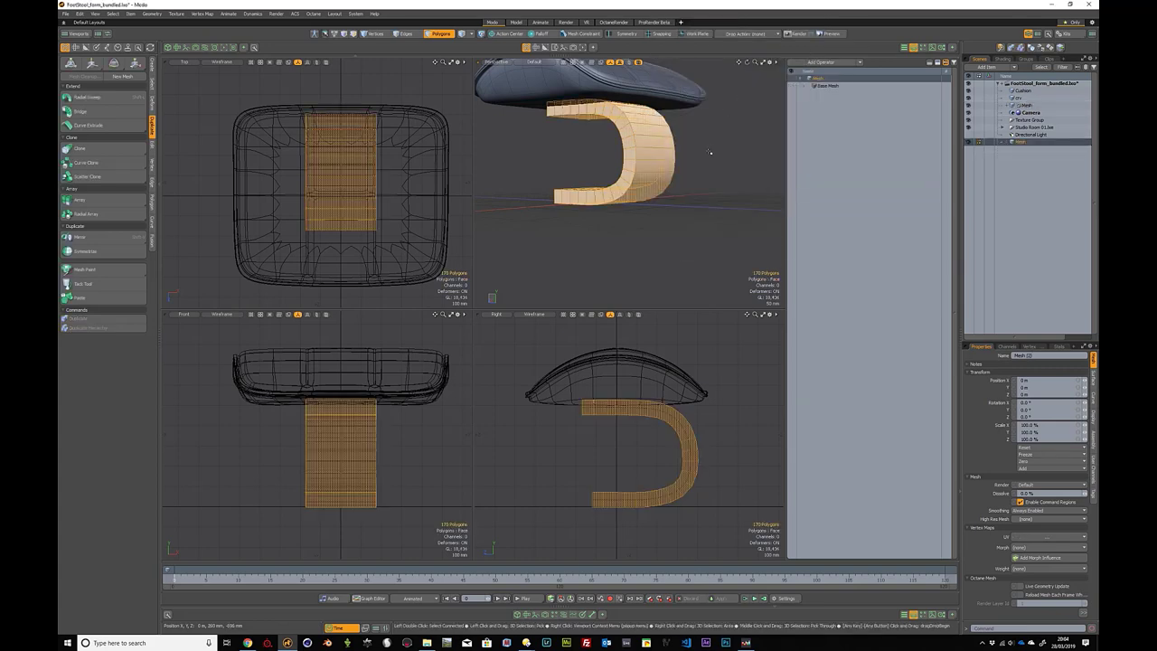
{"action": "left_click", "coordinate": [703, 149]}
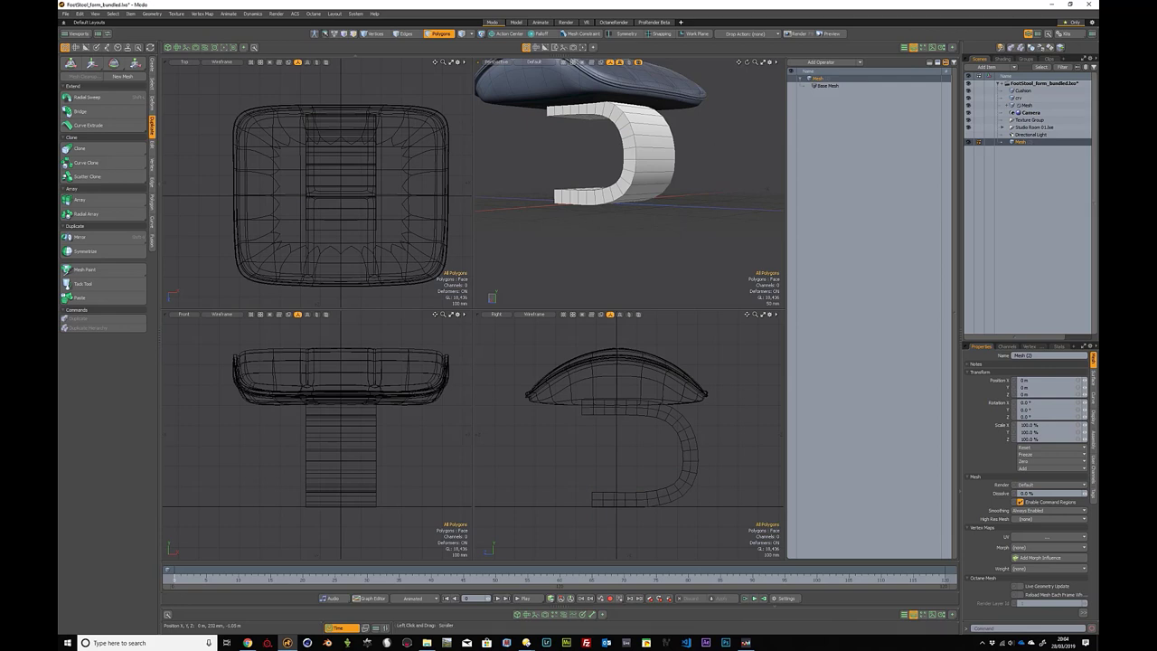
Step: Rename the new mesh item as FootStool_base
{"action": "double_click", "coordinate": [1022, 142]}
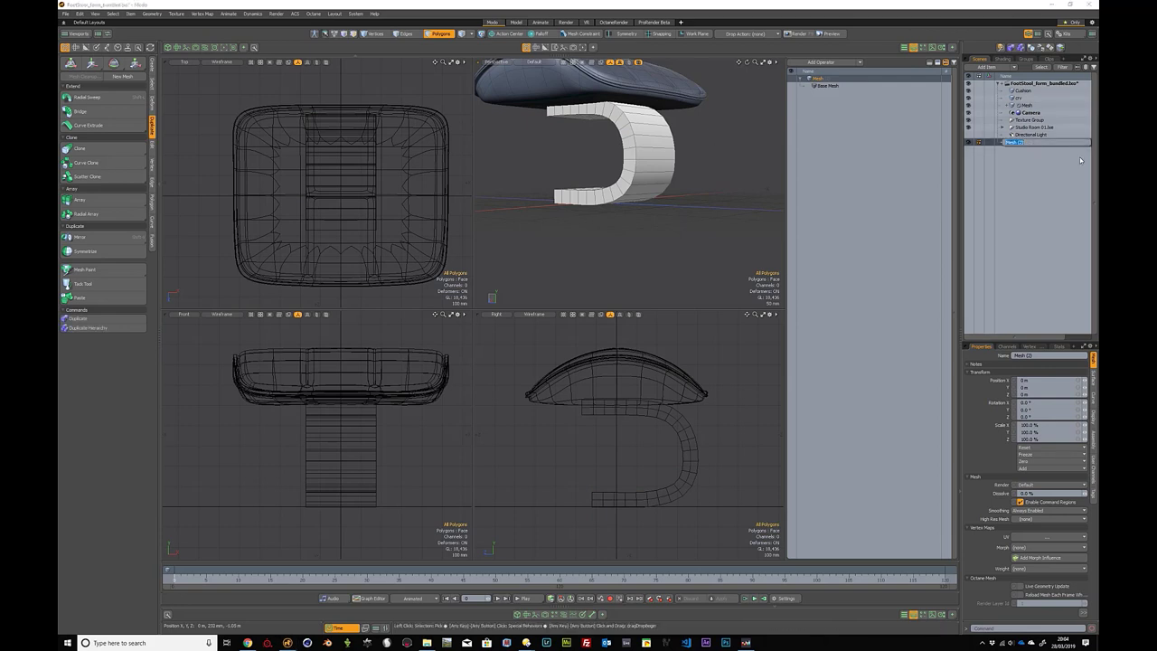
{"action": "type", "text": "F"}
{"action": "key", "text": "Return"}
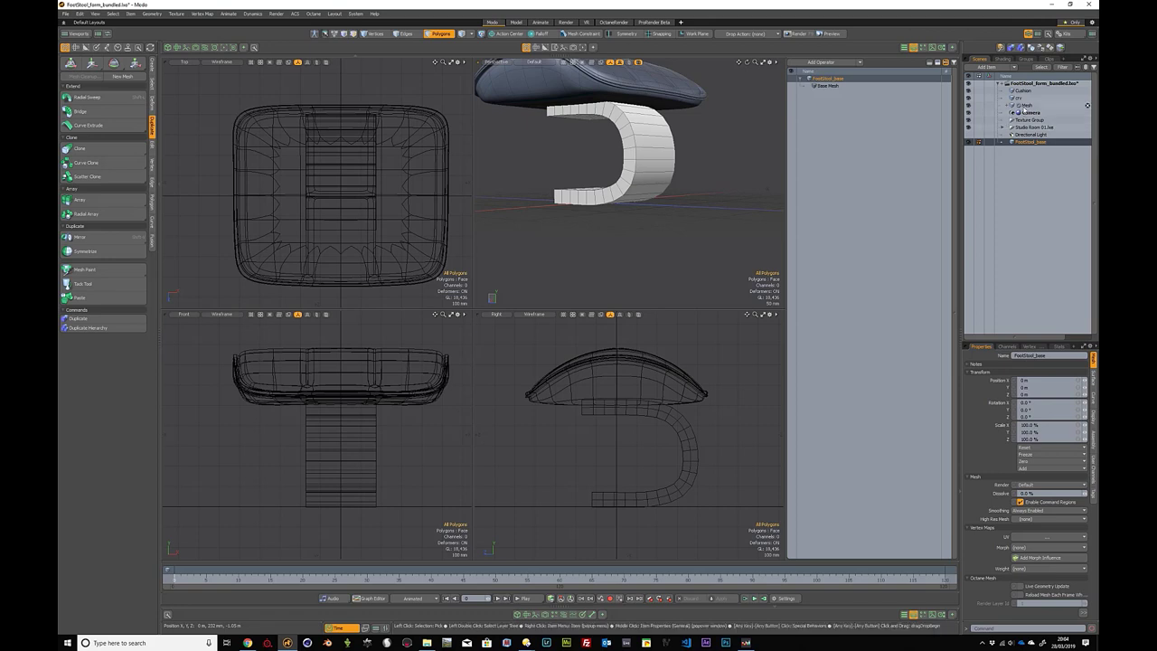
Step: Group the crv and procedural Mesh items and name the group MASTER
{"action": "left_click", "coordinate": [1039, 112]}
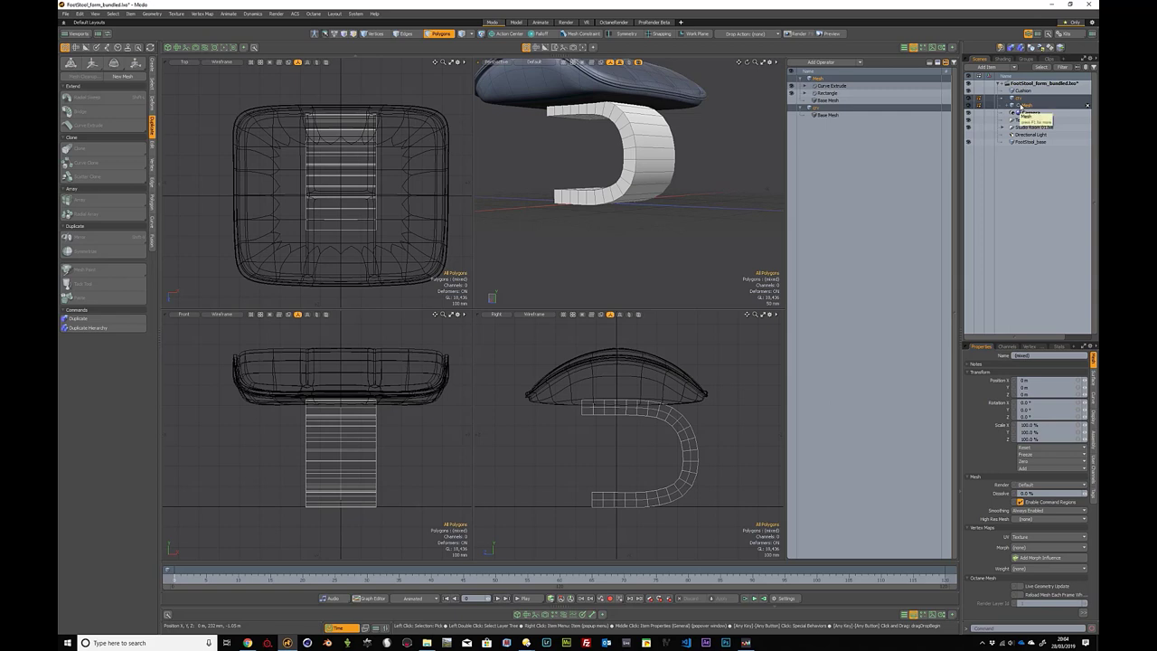
{"action": "key", "text": "ctrl+g"}
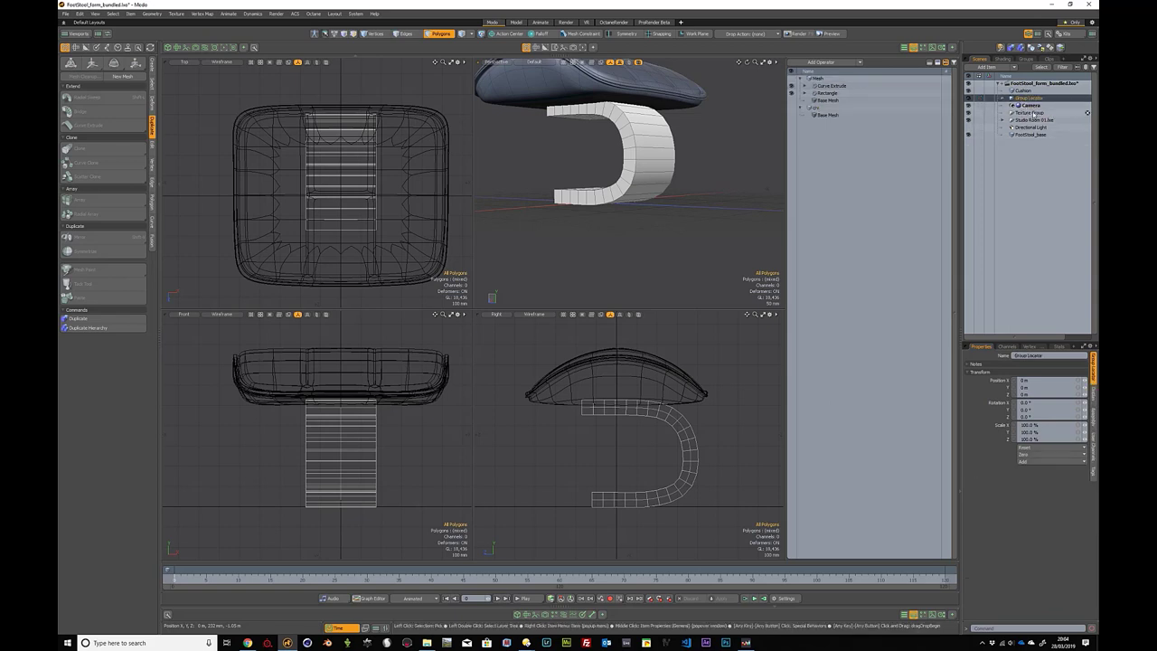
{"action": "double_click", "coordinate": [1035, 98]}
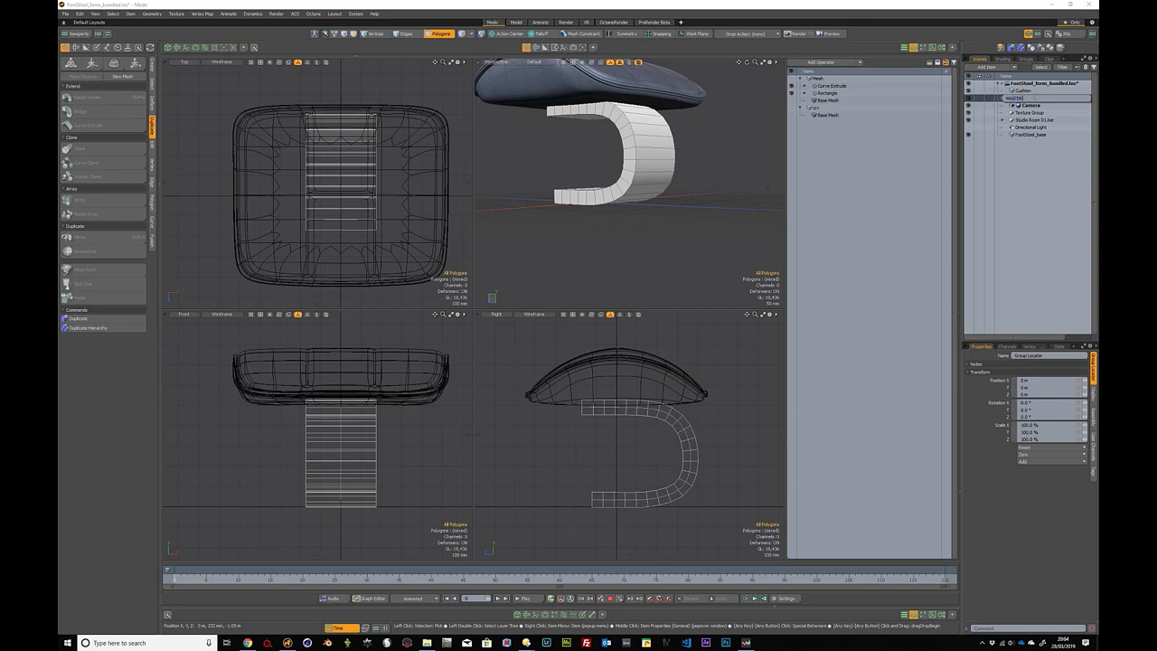
{"action": "type", "text": "MASTER"}
{"action": "key", "text": "Return"}
Step: Give the MASTER group the Red editor color and place it, hidden, above the Cushion item
{"action": "right_click", "coordinate": [1035, 98]}
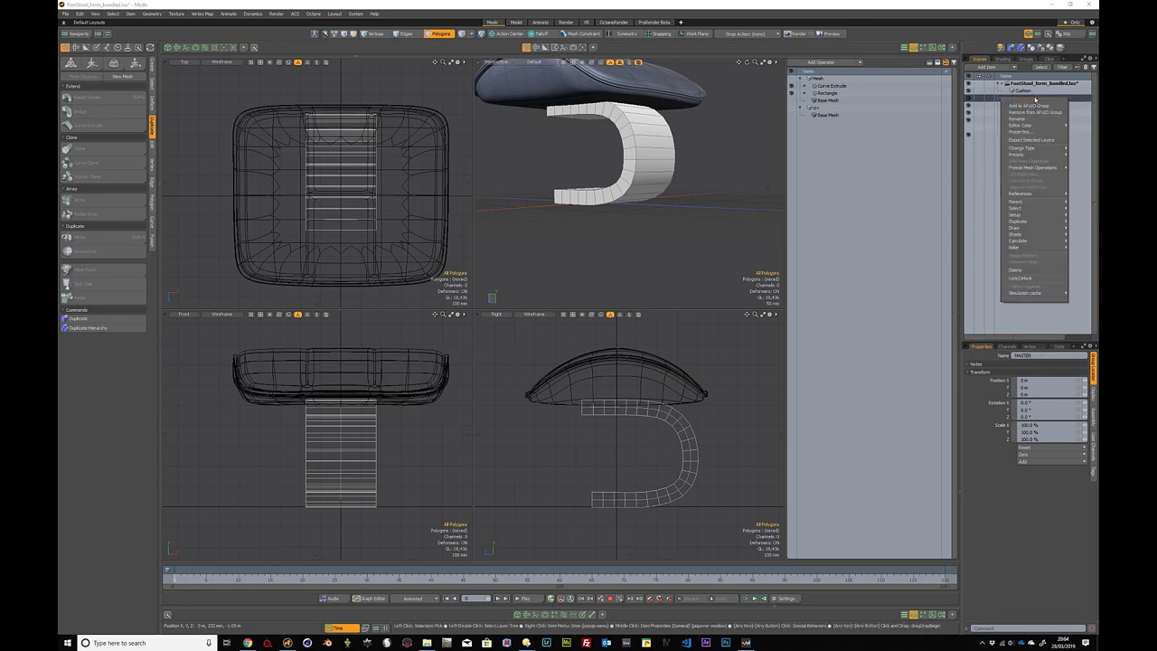
{"action": "mouse_move", "coordinate": [1035, 126]}
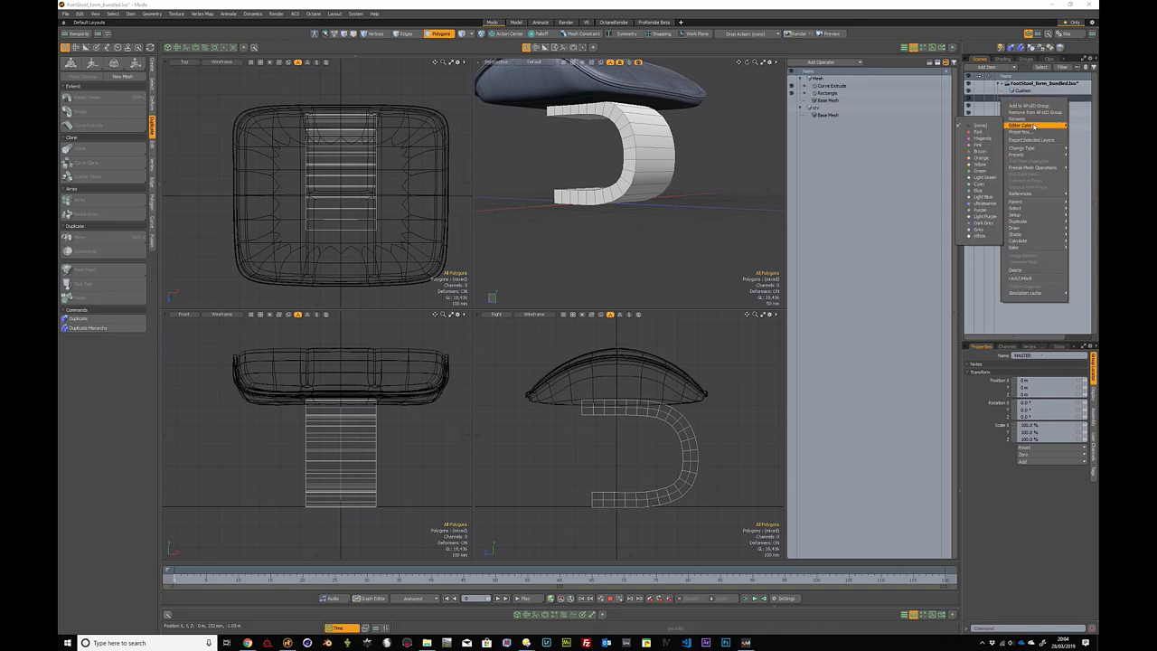
{"action": "left_click", "coordinate": [984, 132]}
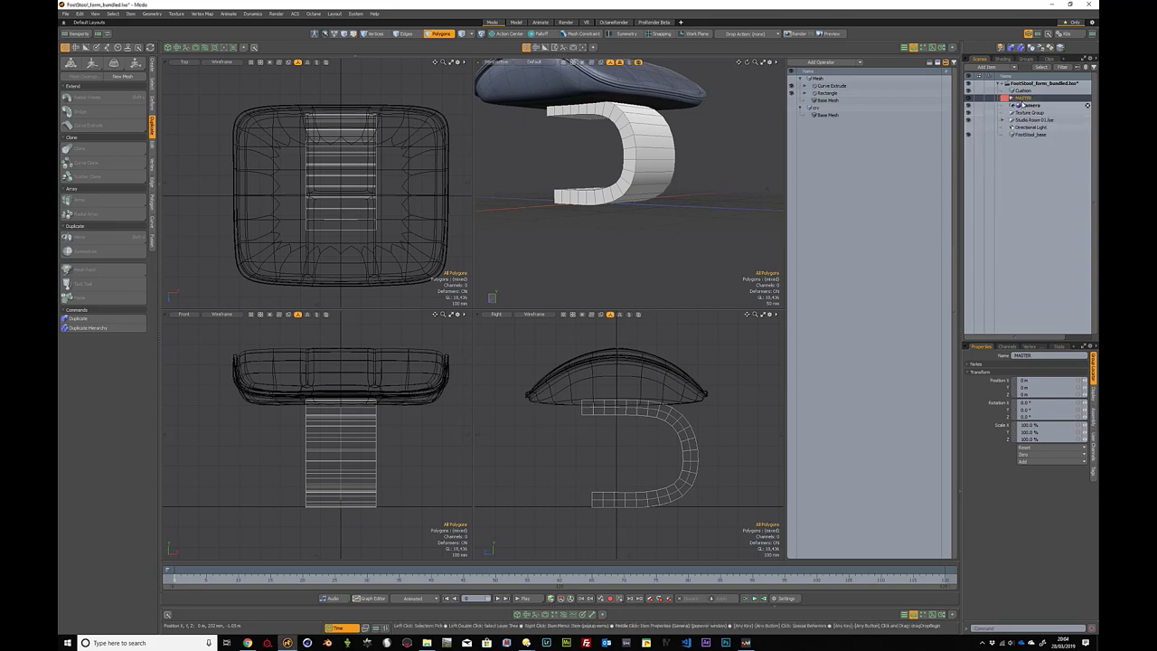
{"action": "left_click_drag", "start_coordinate": [1024, 98], "coordinate": [1029, 90]}
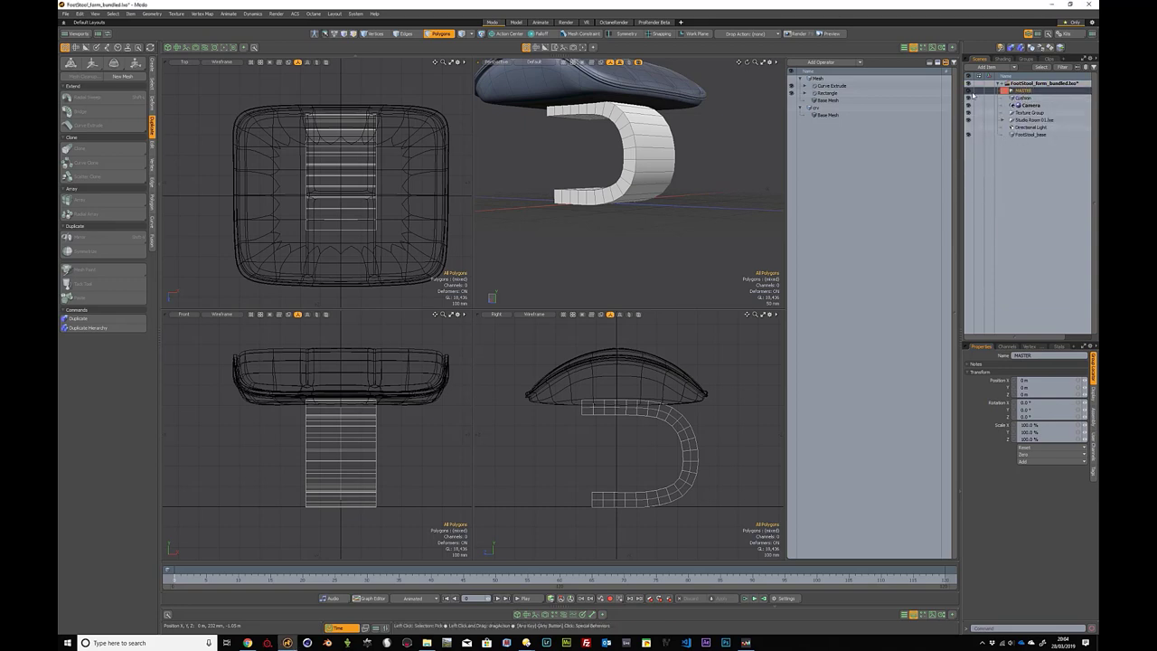
Step: Examine the FootStool_base mesh up close, selecting individual polygons on the side and back of its curve
{"action": "left_click", "coordinate": [1028, 134]}
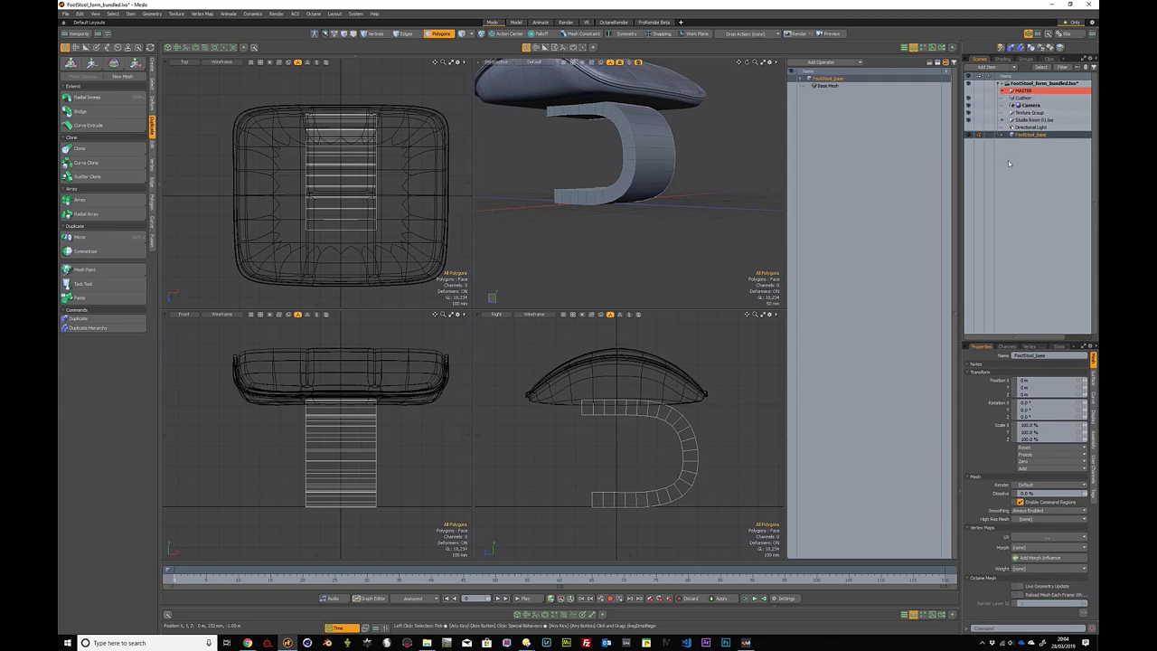
{"action": "left_click_drag", "start_coordinate": [697, 227], "coordinate": [617, 167], "text": "alt"}
{"action": "scroll", "coordinate": [631, 157], "scroll_direction": "up", "scroll_amount": 6}
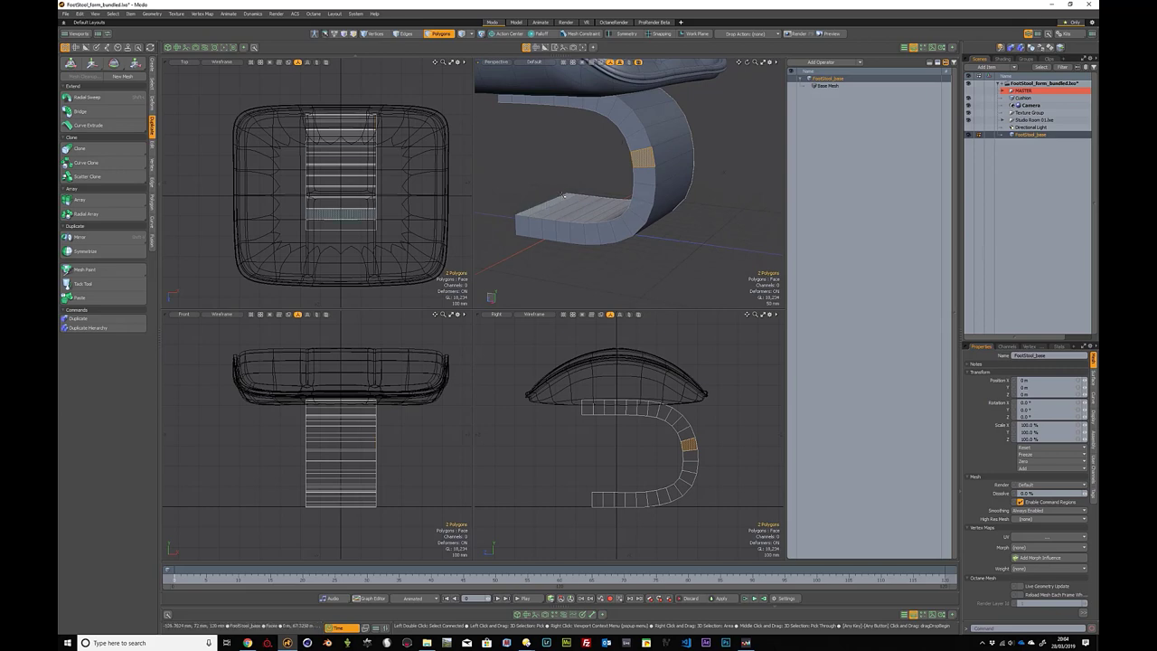
{"action": "left_click", "coordinate": [746, 181]}
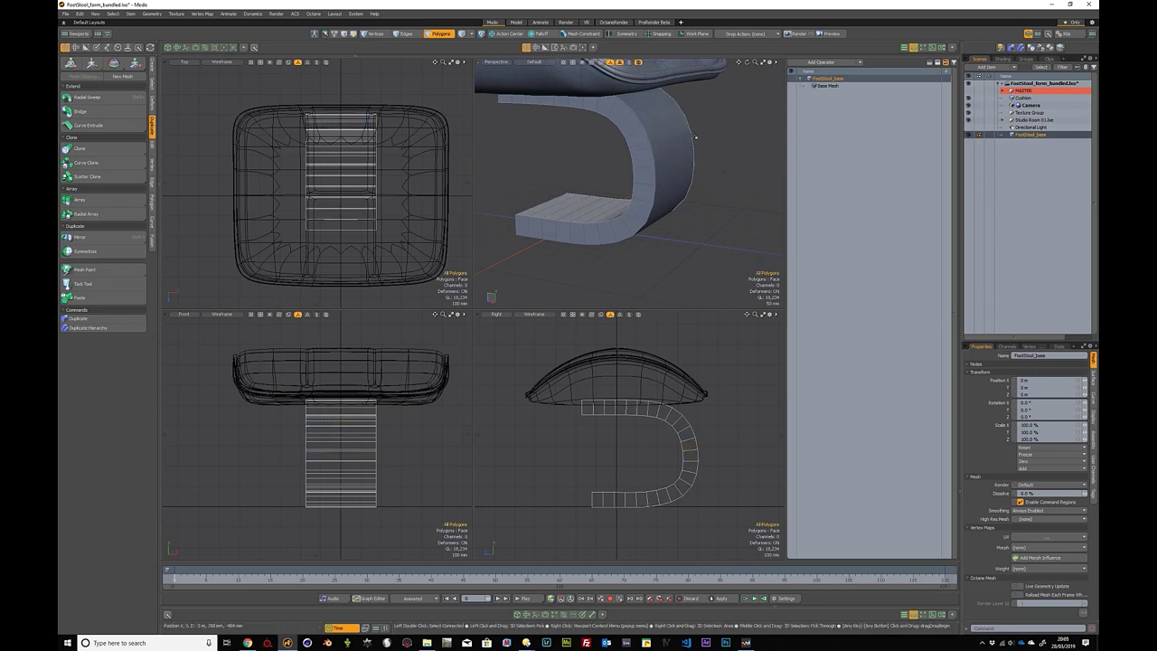
{"action": "left_click", "coordinate": [691, 147]}
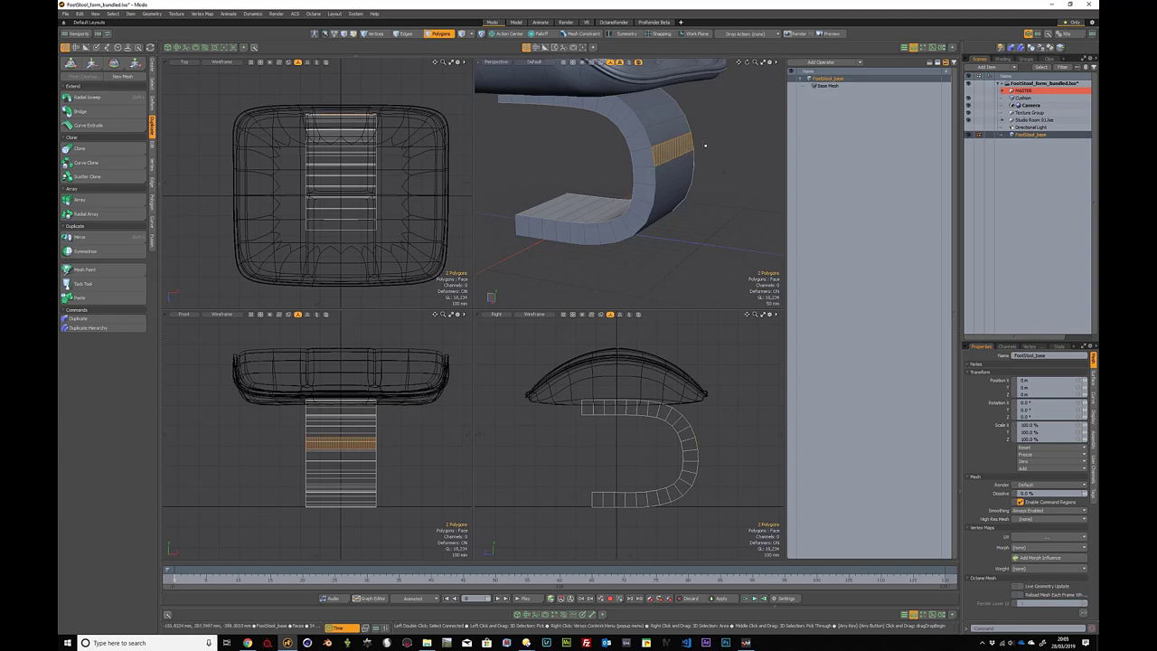
{"action": "left_click", "coordinate": [696, 147]}
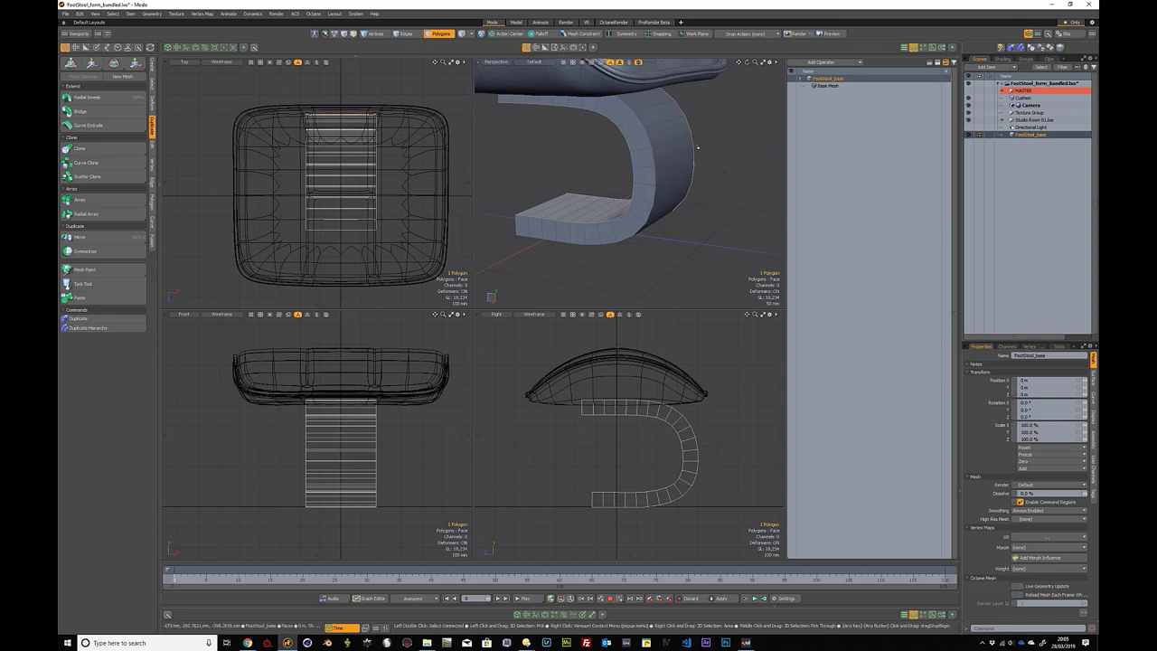
{"action": "double_click", "coordinate": [697, 147]}
{"action": "left_click_drag", "start_coordinate": [691, 152], "coordinate": [639, 165], "text": "alt"}
{"action": "left_click", "coordinate": [717, 150]}
{"action": "key", "text": "3"}
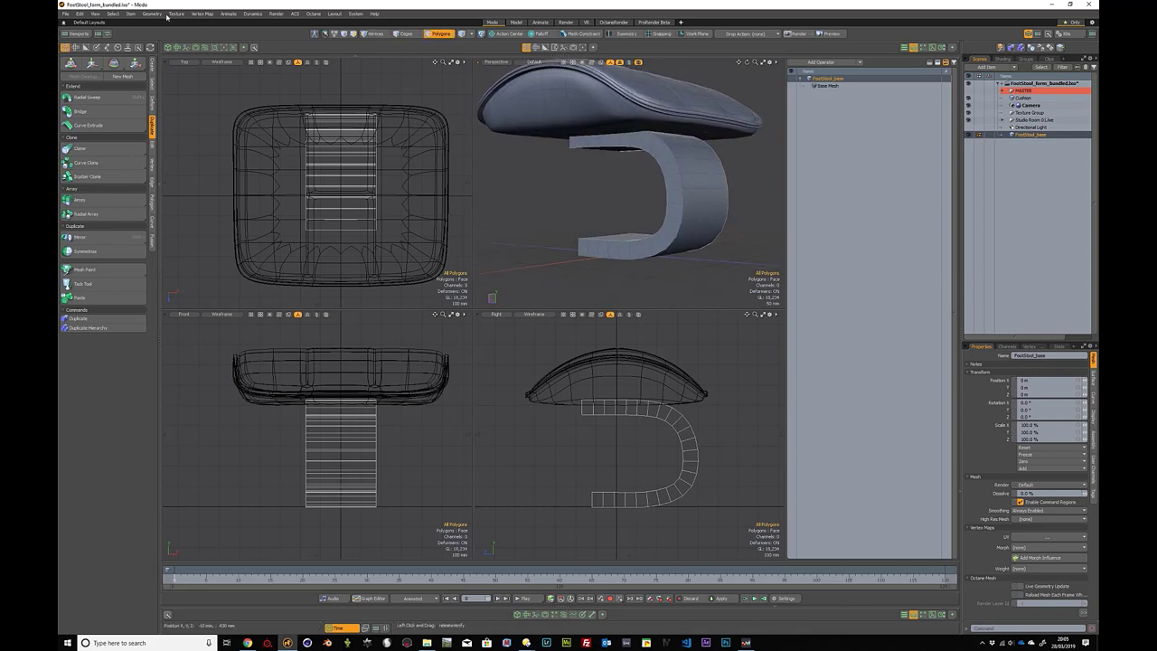
Step: Run Mesh Cleanup on FootStool_base with all cleanup options enabled and convert the mesh to subdivision surfaces
{"action": "left_click", "coordinate": [149, 16]}
{"action": "left_click", "coordinate": [181, 104]}
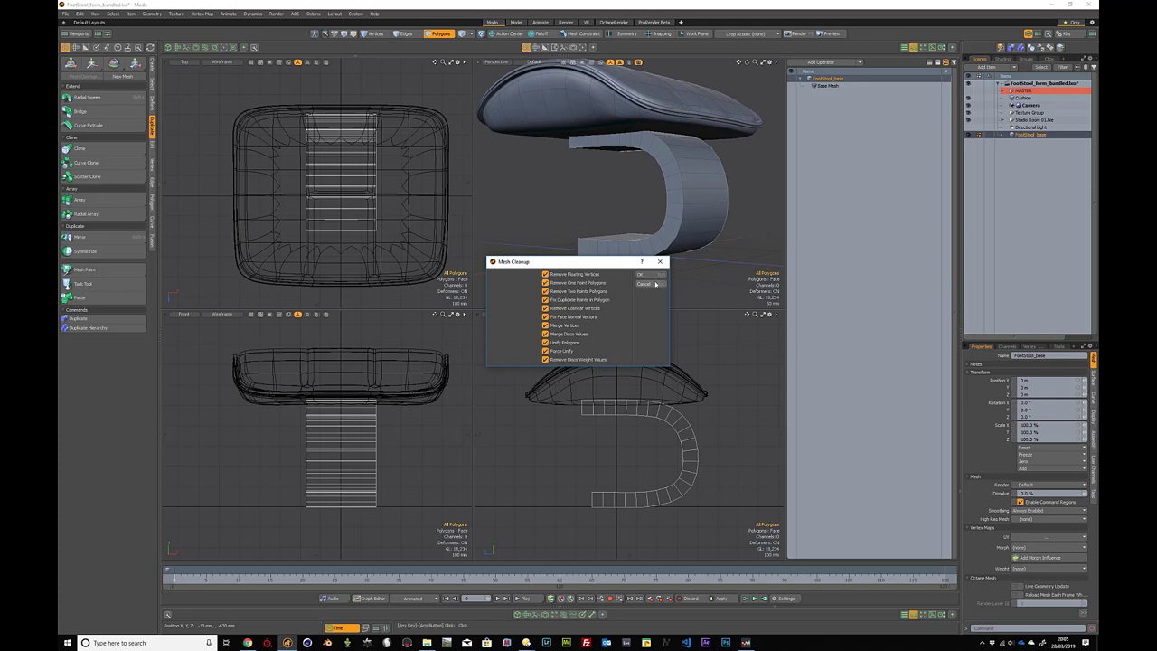
{"action": "left_click", "coordinate": [650, 274]}
{"action": "left_click", "coordinate": [630, 292]}
{"action": "left_click_drag", "start_coordinate": [769, 189], "coordinate": [694, 206], "text": "alt"}
{"action": "key", "text": "Tab"}
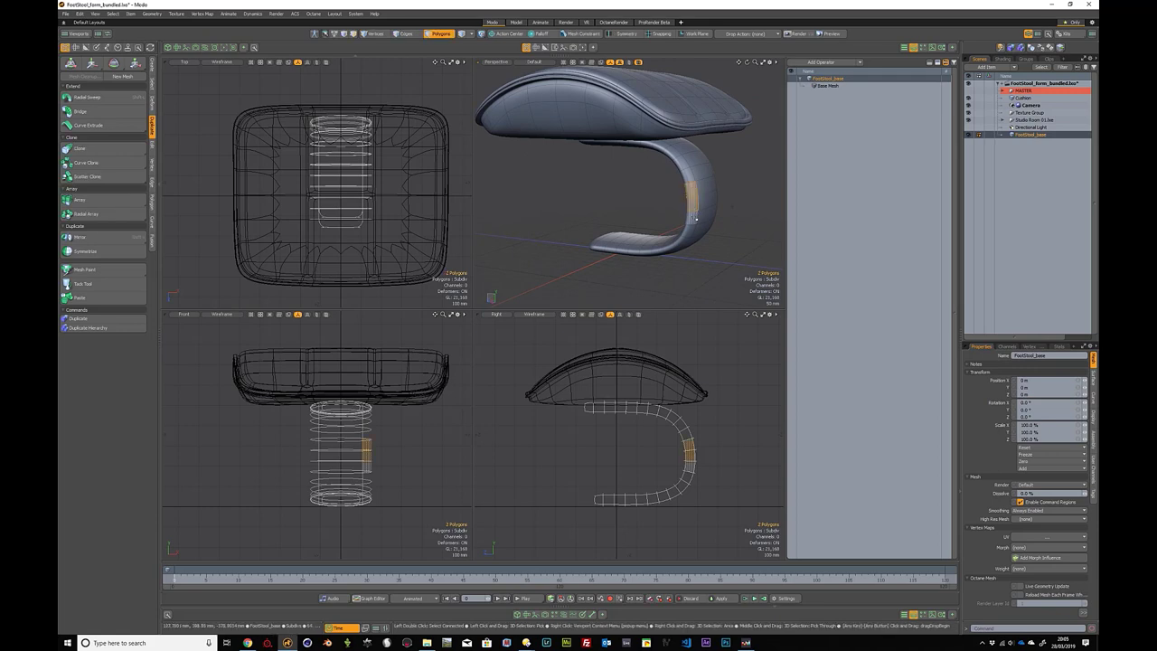
Step: Add two Loop Slice cuts through the thickness of FootStool_base along its curve, using Symmetry mode at 10%
{"action": "key", "text": "alt+c"}
{"action": "left_click_drag", "start_coordinate": [647, 175], "coordinate": [595, 208], "text": "alt"}
{"action": "key", "text": "k"}
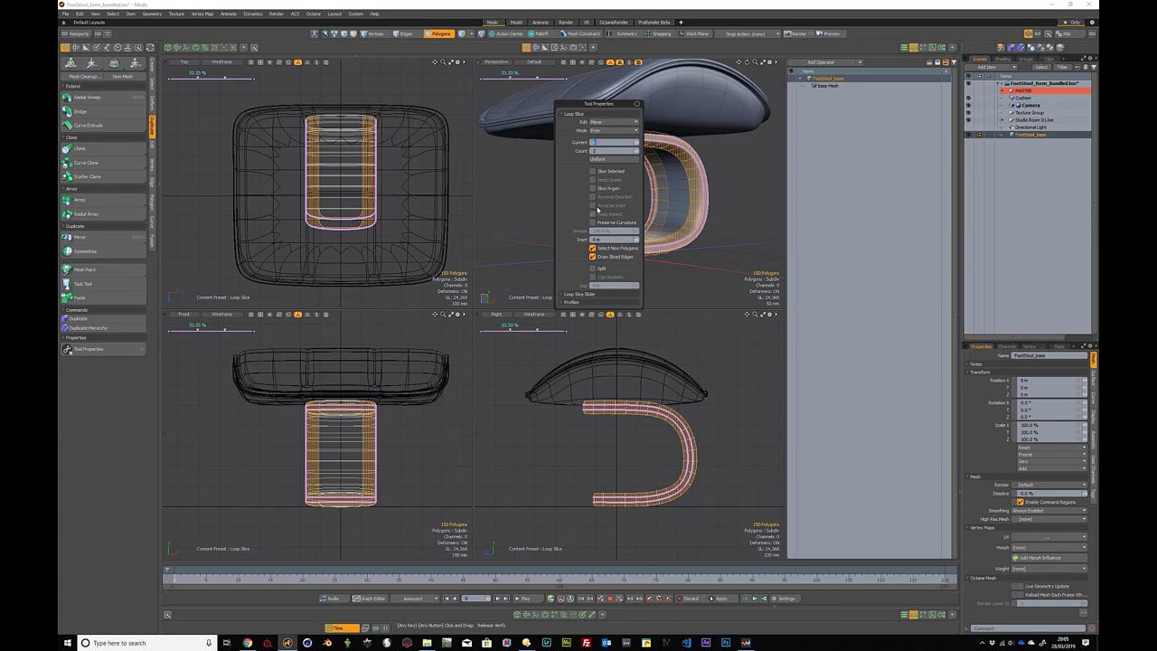
{"action": "left_click_drag", "start_coordinate": [602, 106], "coordinate": [473, 123]}
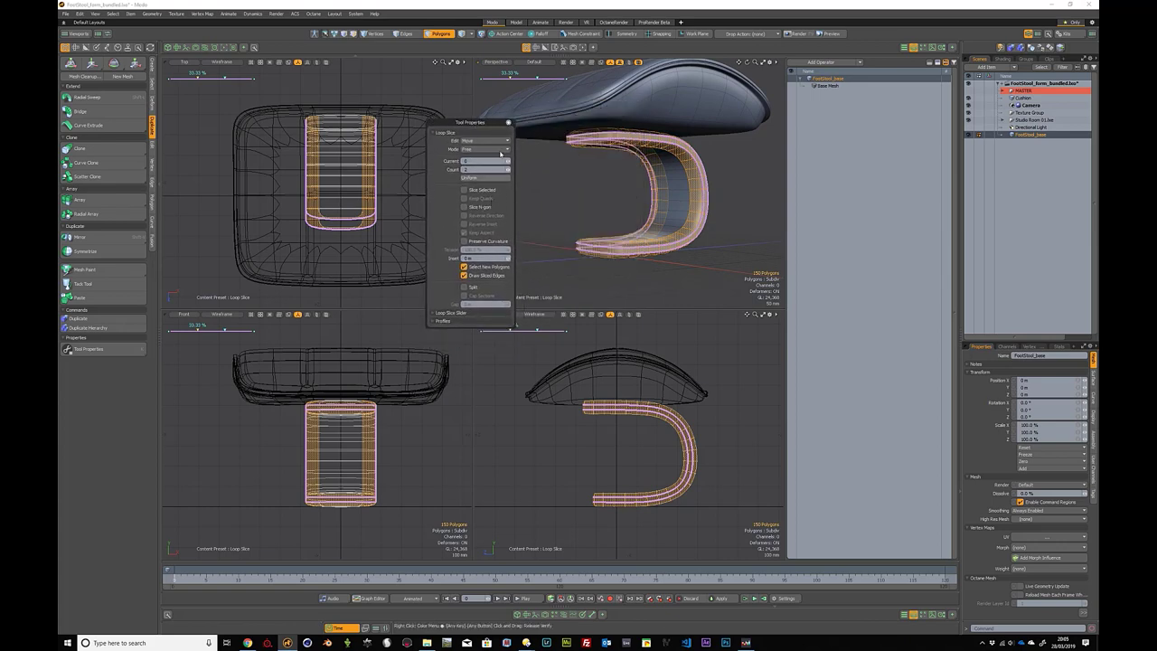
{"action": "left_click", "coordinate": [485, 148]}
{"action": "left_click", "coordinate": [476, 160]}
{"action": "left_click_drag", "start_coordinate": [509, 79], "coordinate": [490, 80]}
{"action": "left_click_drag", "start_coordinate": [692, 172], "coordinate": [561, 165], "text": "alt"}
{"action": "key", "text": "q"}
Step: Add a second symmetrical pair of loop slices along the strip's broad faces, placed close to its side edges
{"action": "left_click", "coordinate": [562, 165]}
{"action": "mouse_move", "coordinate": [704, 184]}
{"action": "left_mouse_down", "text": "alt"}
{"action": "mouse_move", "coordinate": [644, 177]}
{"action": "mouse_move", "coordinate": [675, 183]}
{"action": "mouse_move", "coordinate": [676, 197]}
{"action": "left_mouse_up", "text": "alt"}
{"action": "key", "text": "alt+c"}
{"action": "left_click", "coordinate": [671, 198]}
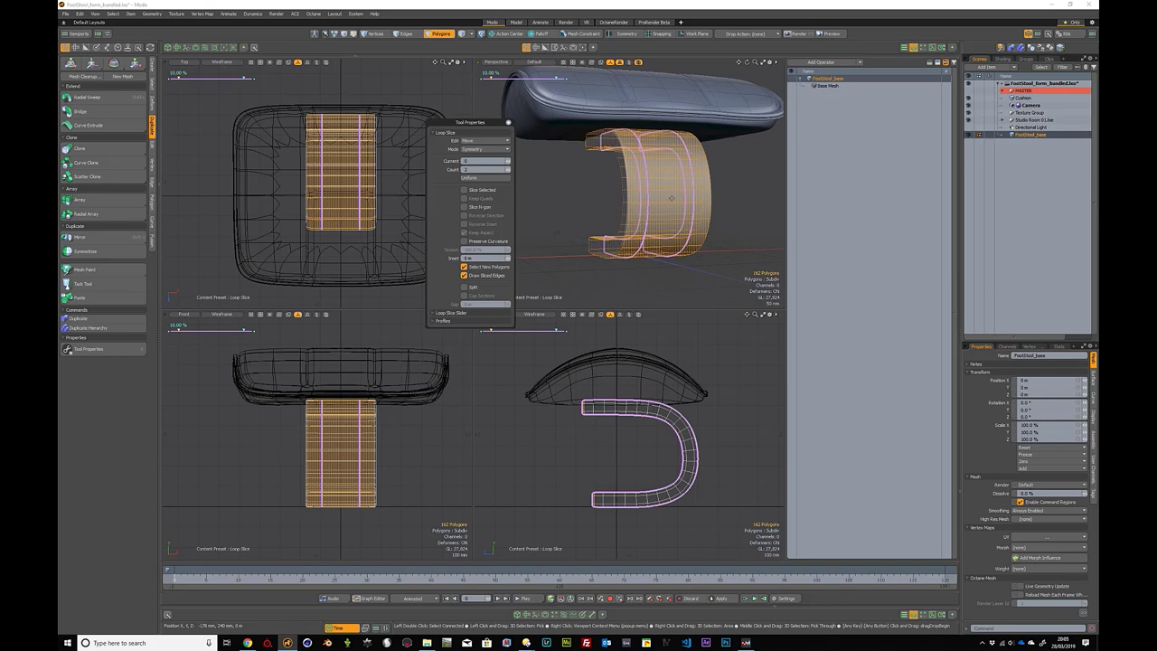
{"action": "left_click_drag", "start_coordinate": [554, 196], "coordinate": [634, 197]}
{"action": "left_click_drag", "start_coordinate": [553, 189], "coordinate": [672, 123], "text": "alt"}
{"action": "key", "text": "space"}
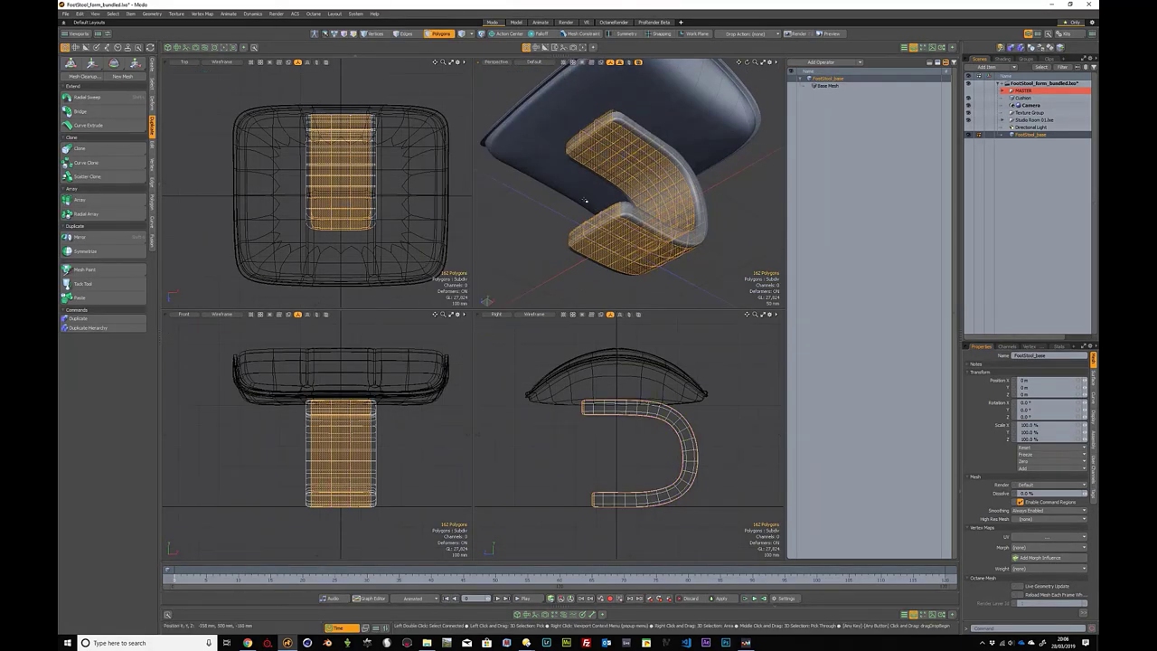
Step: Select the two centre polygons on the underside of the support's upper arm and inset them with a polygon Bevel
{"action": "left_click", "coordinate": [568, 207]}
{"action": "left_click_drag", "start_coordinate": [627, 168], "coordinate": [663, 183], "text": "alt"}
{"action": "scroll", "coordinate": [644, 142], "scroll_direction": "up", "scroll_amount": 3}
{"action": "key", "text": "3"}
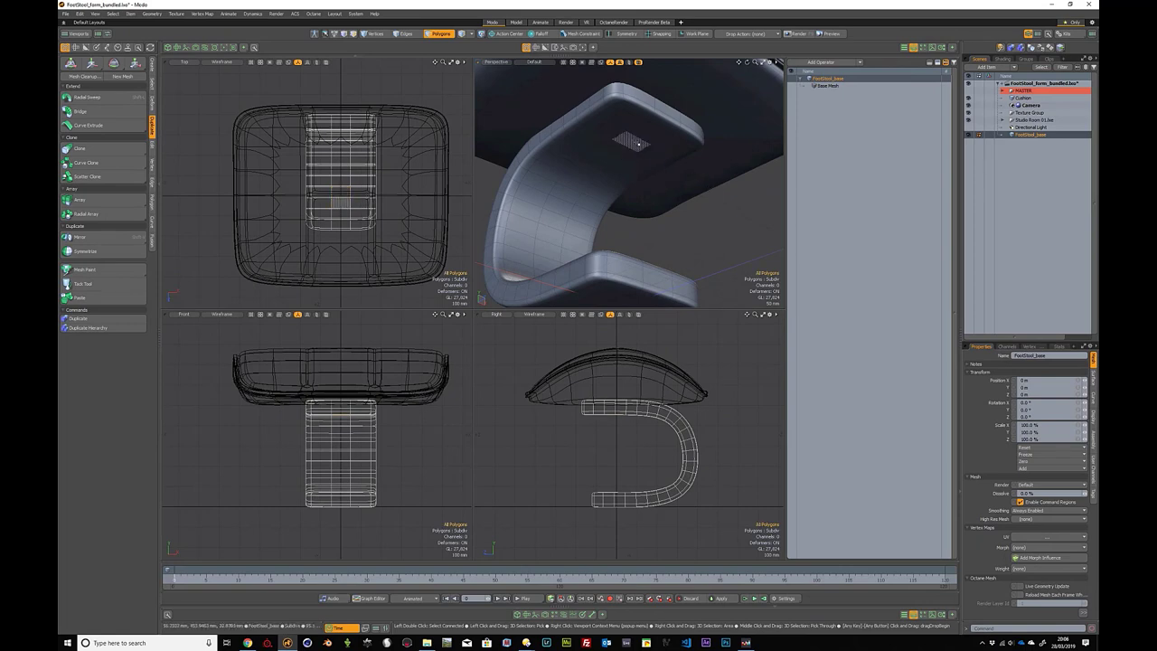
{"action": "left_click_drag", "start_coordinate": [644, 151], "coordinate": [647, 158], "text": "alt"}
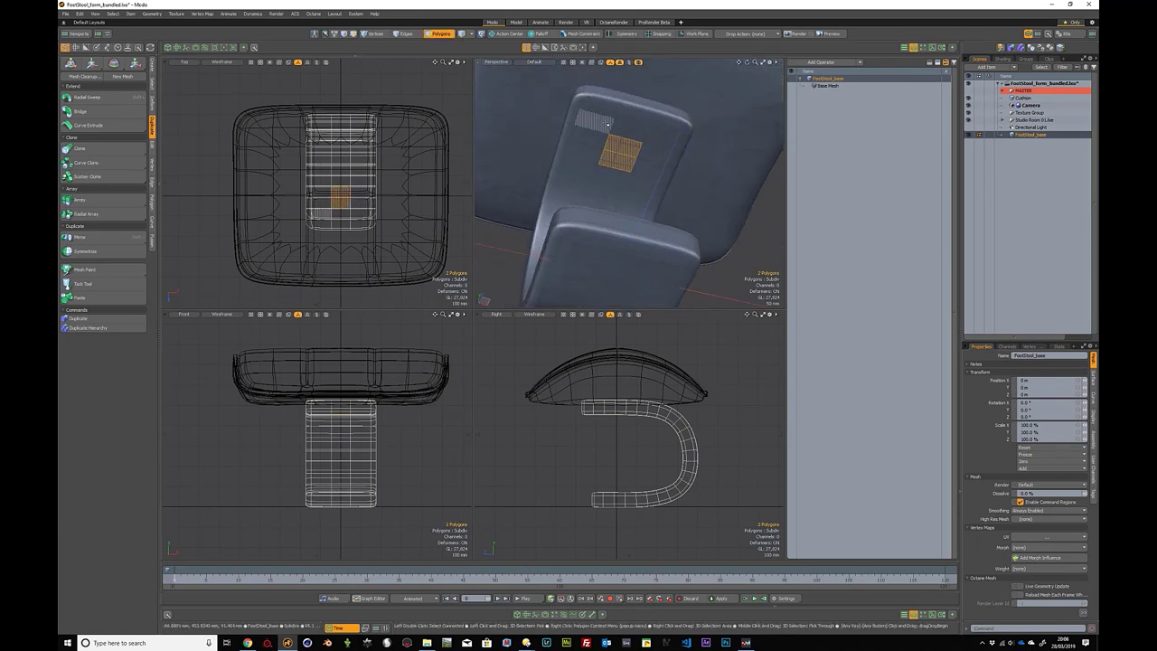
{"action": "key", "text": "b"}
{"action": "left_click_drag", "start_coordinate": [654, 163], "coordinate": [619, 157]}
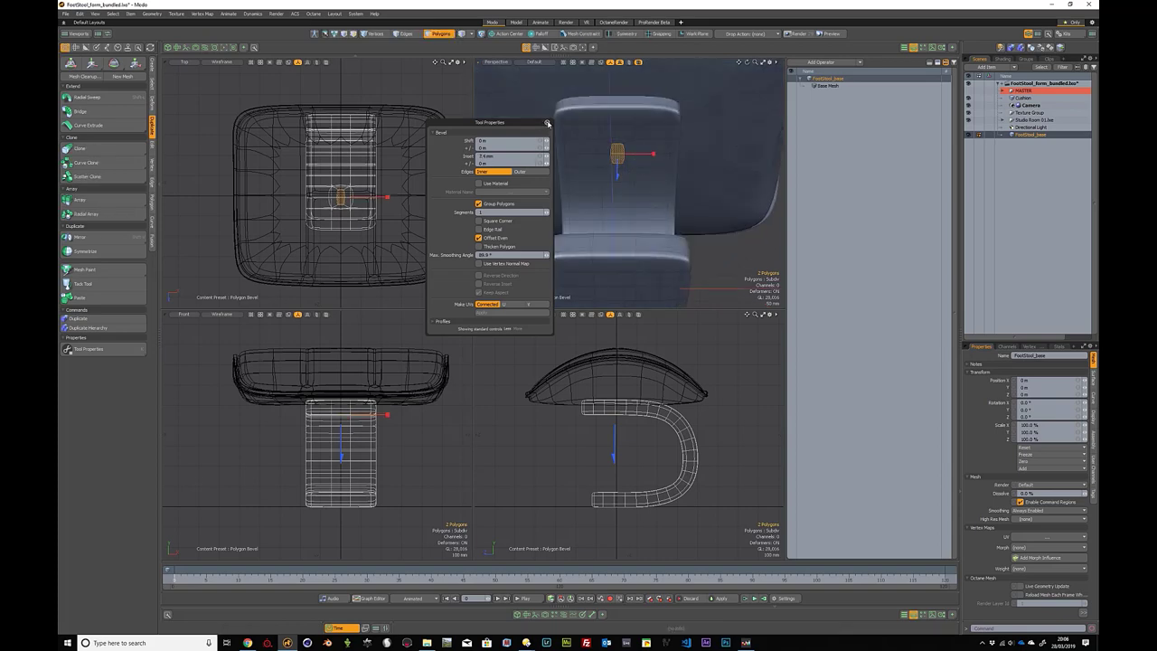
{"action": "left_click", "coordinate": [546, 123]}
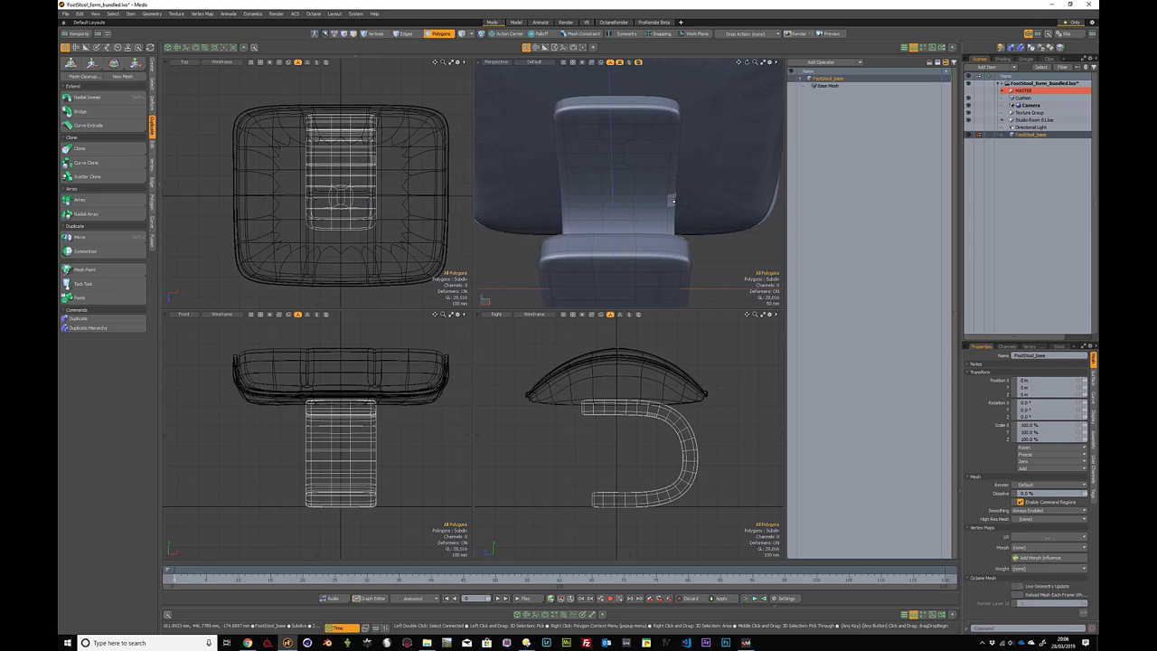
Step: Show FootStool_base as unsmoothed faces and shape the two inset centre polygons into a hexagon with Radial Align
{"action": "left_click_drag", "start_coordinate": [654, 178], "coordinate": [643, 142], "text": "alt"}
{"action": "left_click_drag", "start_coordinate": [593, 170], "coordinate": [630, 174]}
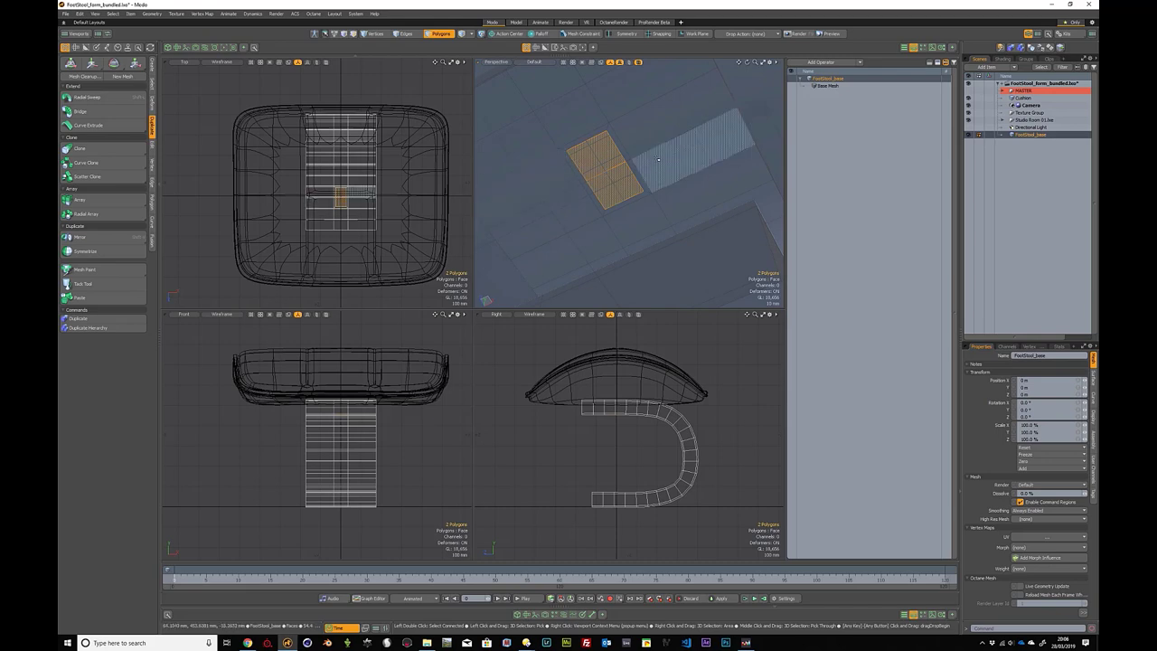
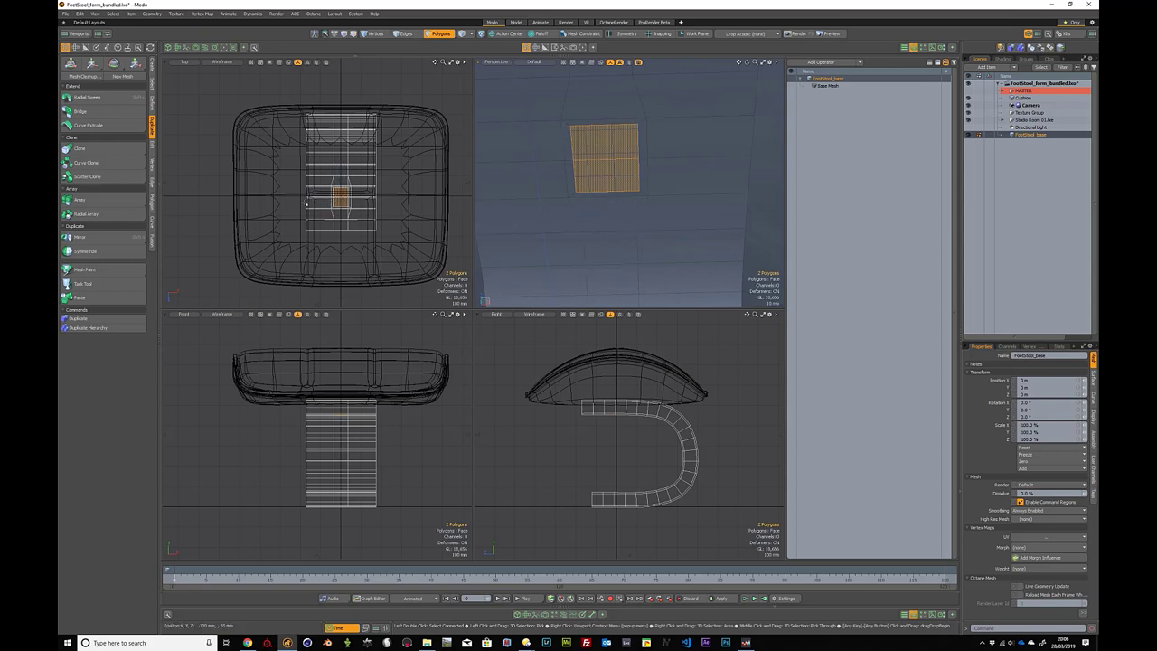
{"action": "left_click", "coordinate": [152, 103]}
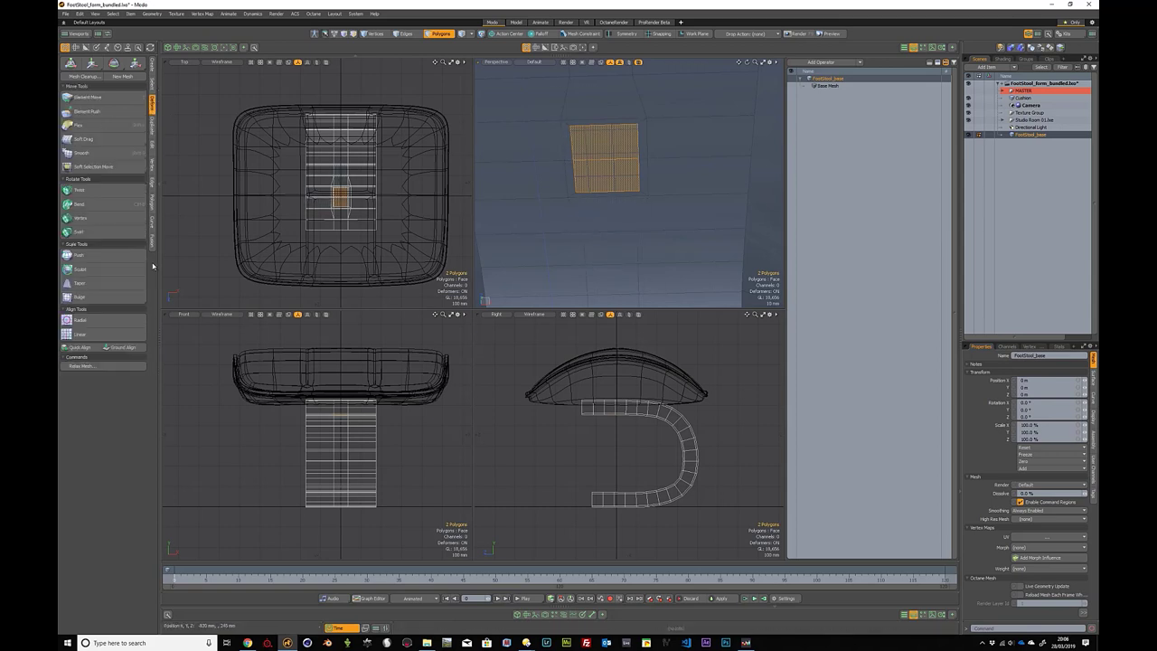
{"action": "left_click", "coordinate": [79, 320]}
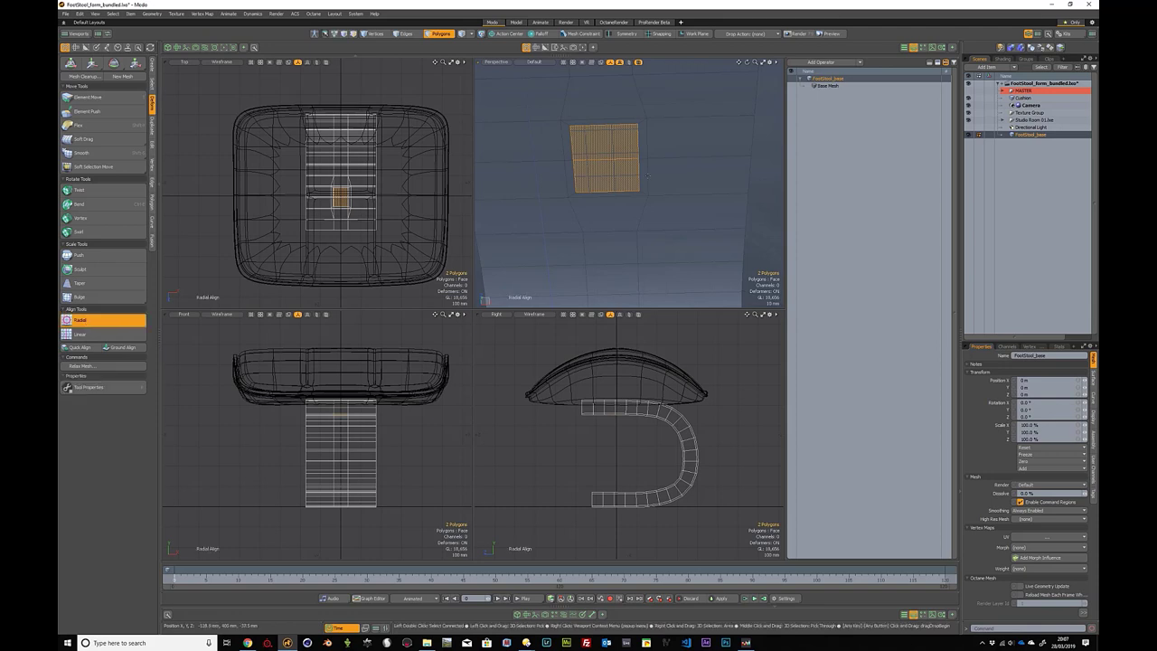
{"action": "left_click", "coordinate": [628, 147]}
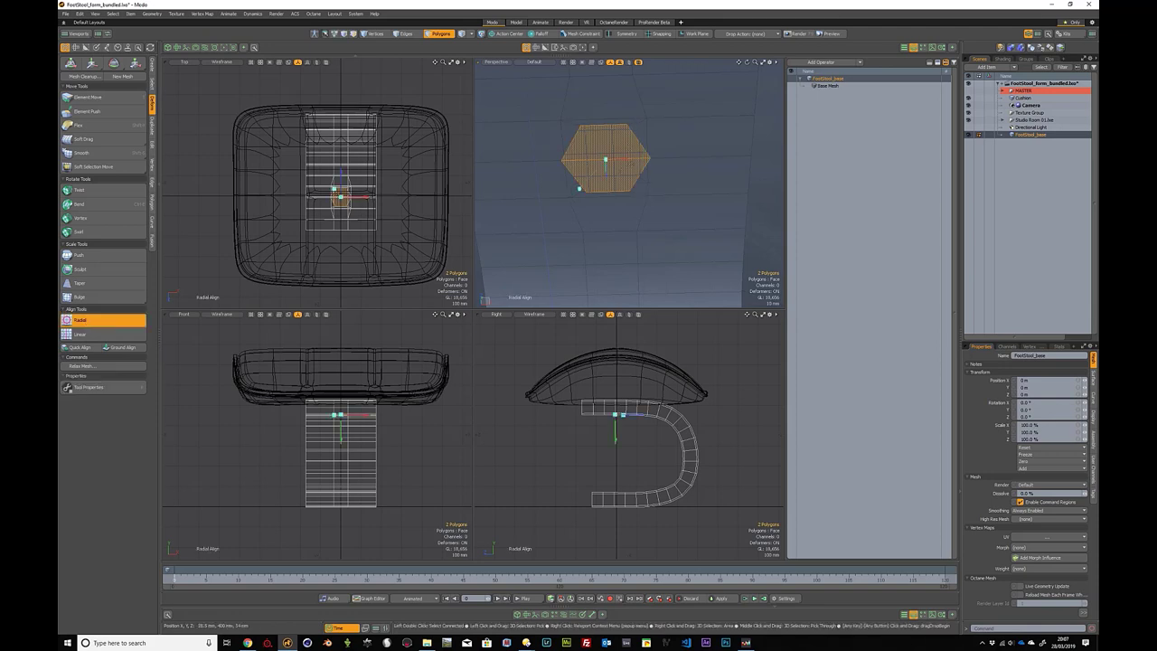
Step: Grow the selection by one ring of polygons and apply Radial Align to the enlarged area
{"action": "key", "text": "shift+Up"}
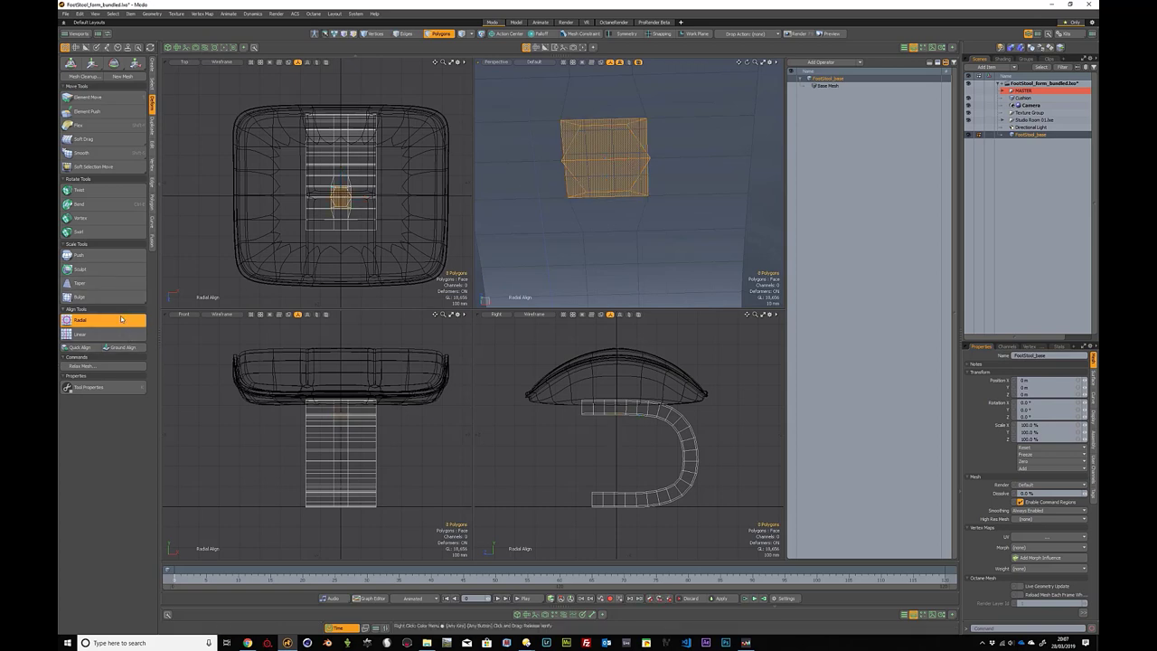
{"action": "left_click", "coordinate": [528, 197]}
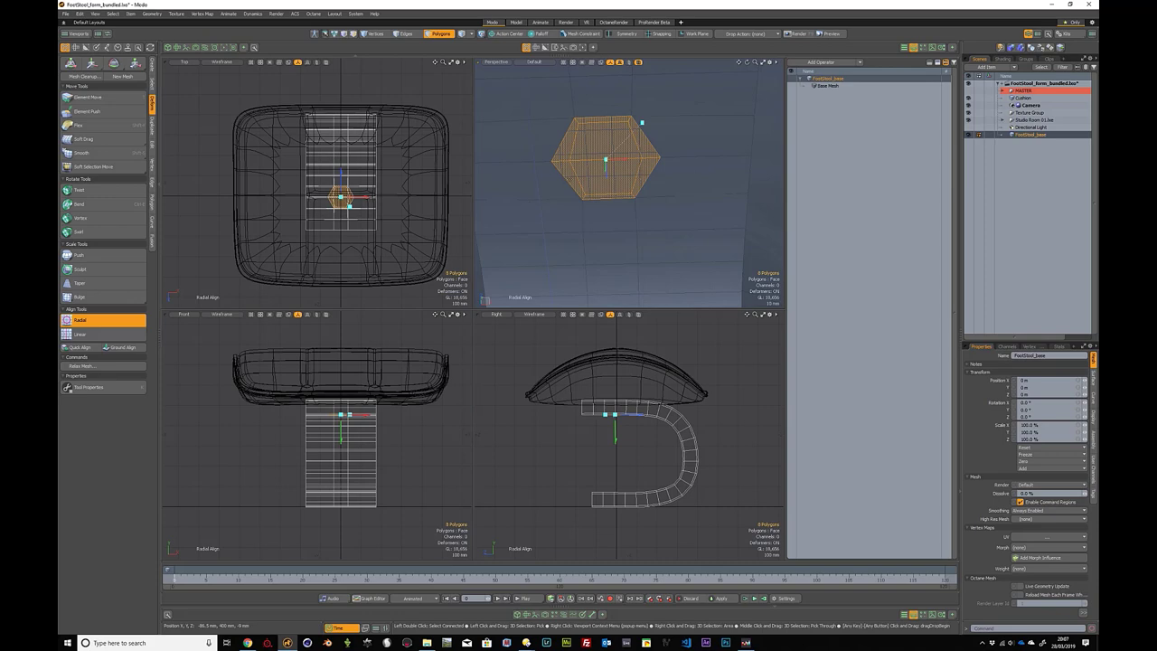
{"action": "key", "text": "q"}
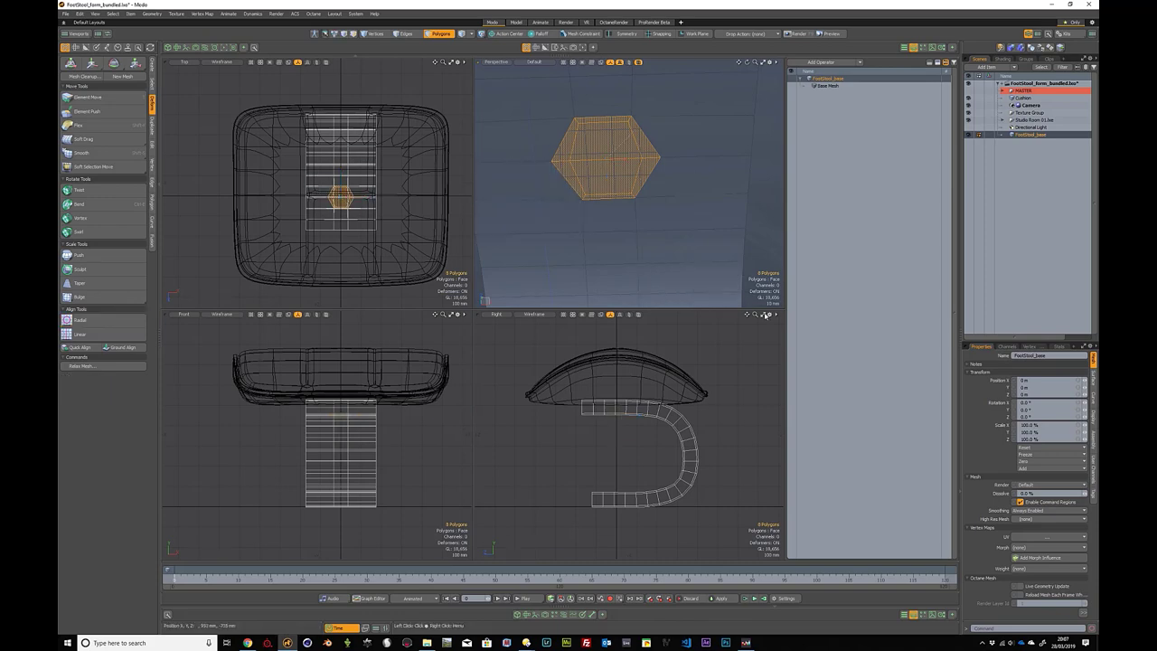
{"action": "scroll", "coordinate": [594, 235], "scroll_direction": "down", "scroll_amount": 3}
{"action": "left_click_drag", "start_coordinate": [594, 235], "coordinate": [679, 243], "text": "alt+shift"}
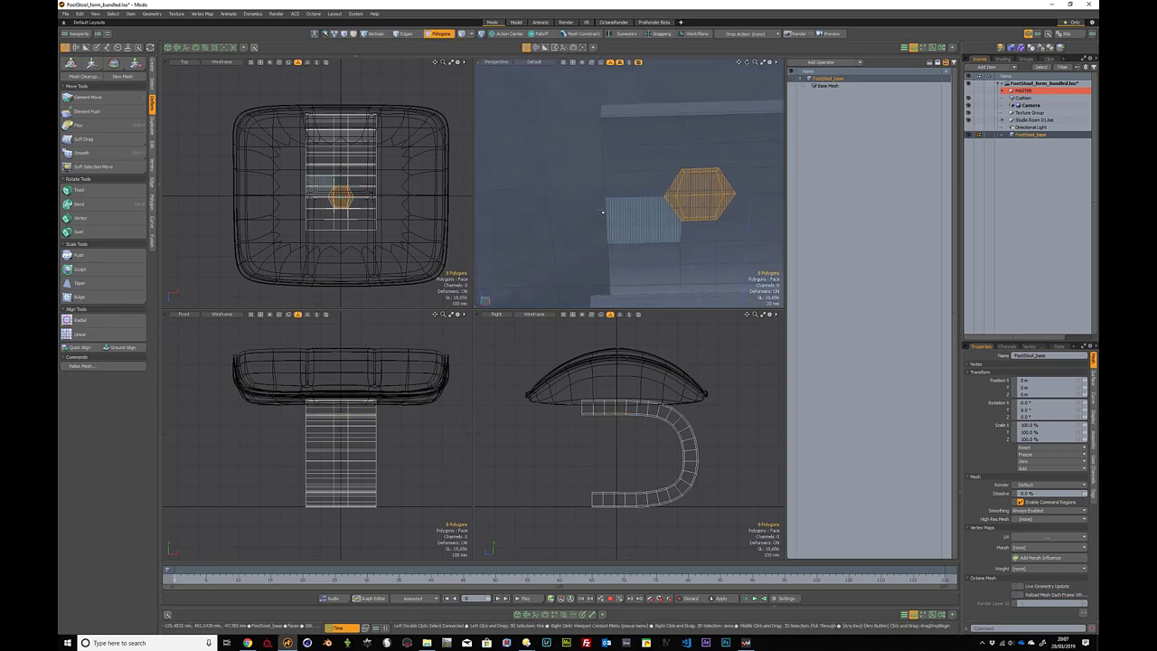
Step: Clear the polygon selection and return FootStool_base from flat faces to subdivision surfaces
{"action": "left_click", "coordinate": [577, 204]}
{"action": "key", "text": "shift+Tab"}
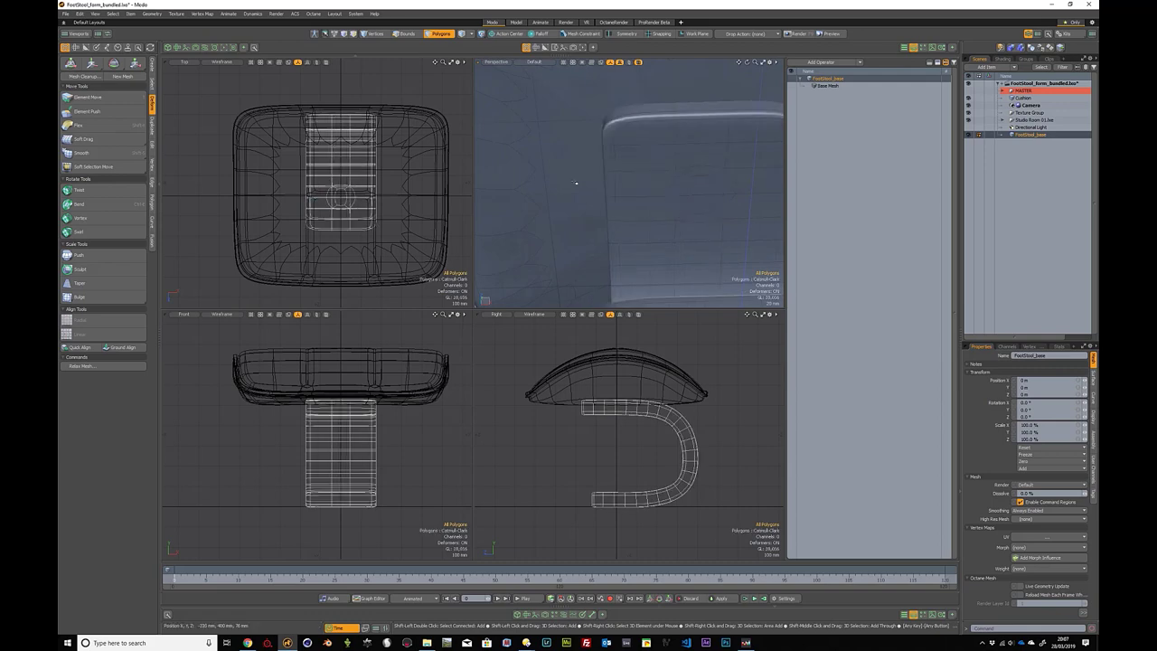
{"action": "key", "text": "Tab"}
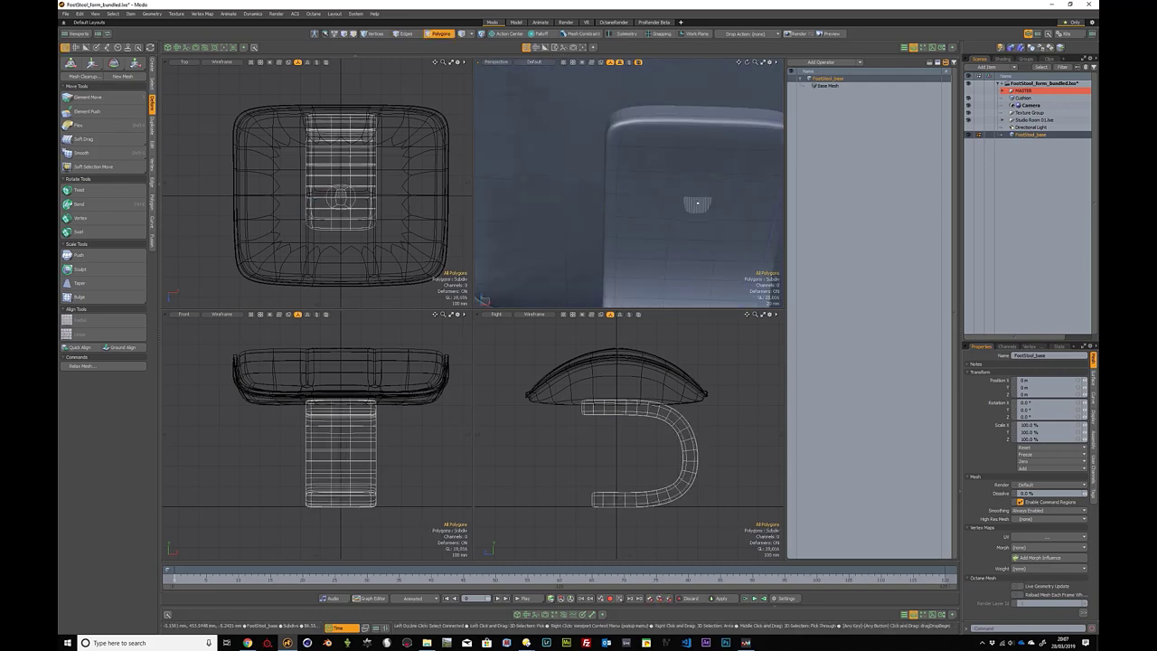
Step: Sink a round hole into the upper arm's underside by beveling its two centre polygons inward in successive passes
{"action": "left_click", "coordinate": [697, 204]}
{"action": "left_click_drag", "start_coordinate": [697, 204], "coordinate": [691, 228], "text": "alt"}
{"action": "key", "text": "b"}
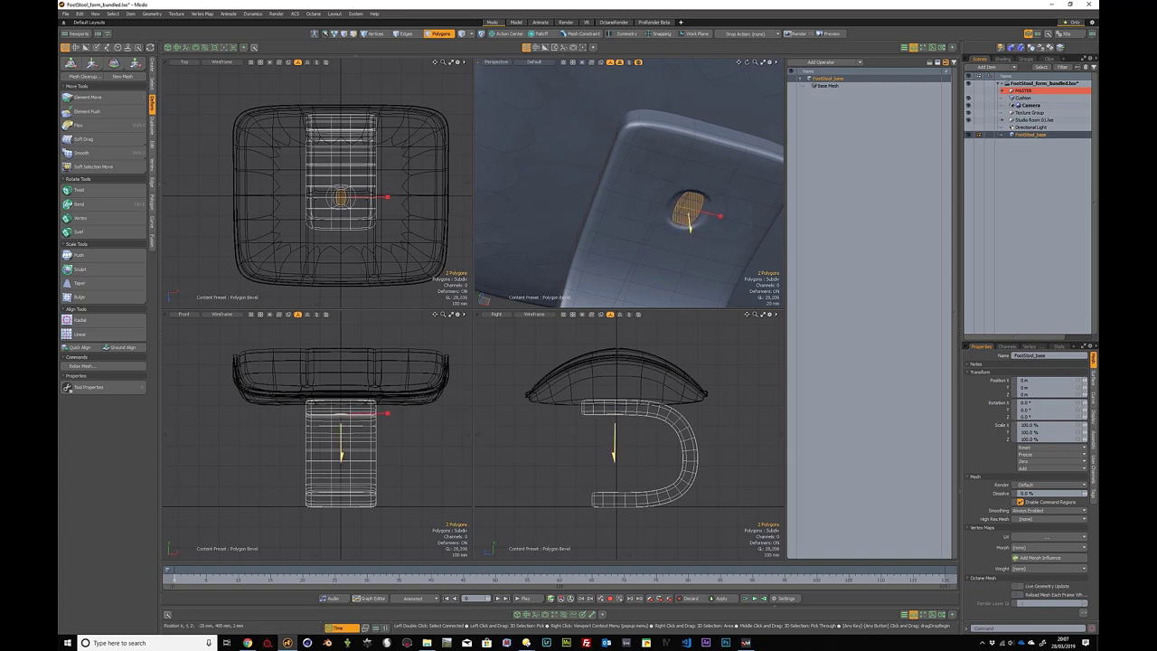
{"action": "key", "text": "shift"}
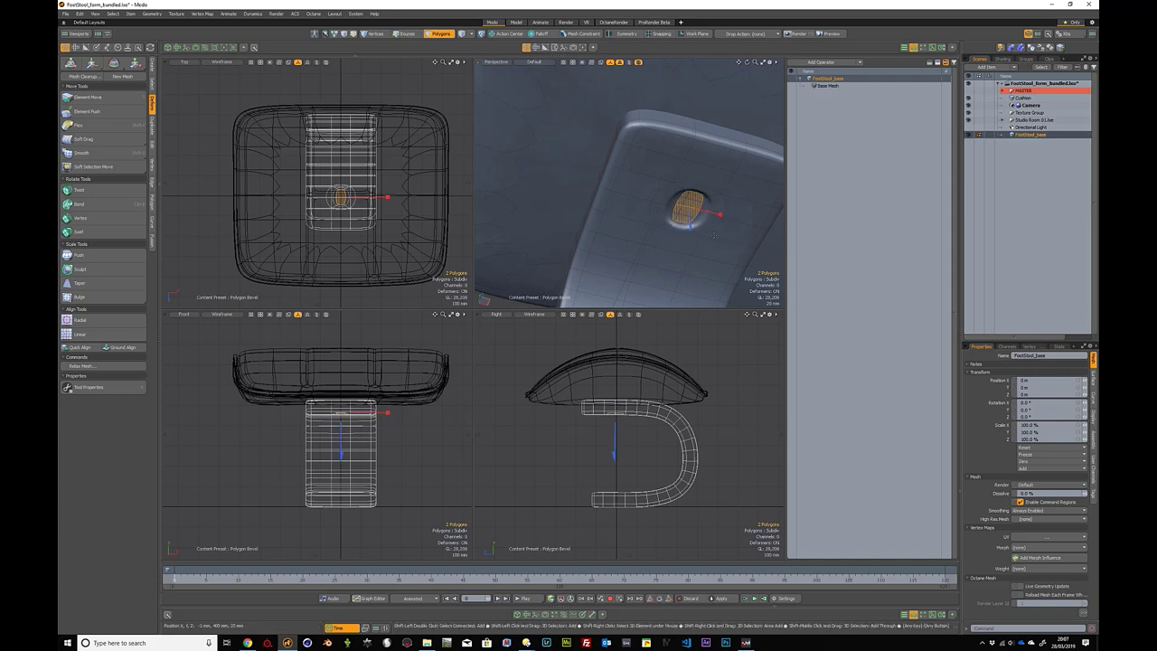
{"action": "left_click", "coordinate": [712, 236], "text": "shift"}
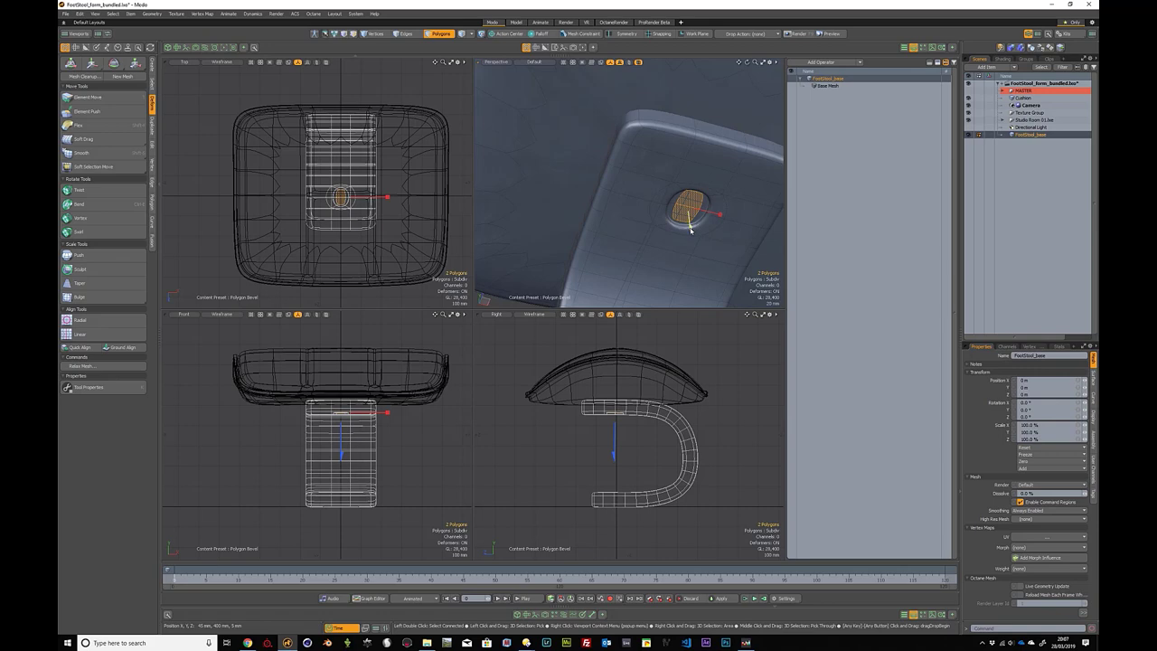
{"action": "left_click_drag", "start_coordinate": [691, 230], "coordinate": [690, 226]}
{"action": "key", "text": "q"}
{"action": "left_click", "coordinate": [748, 254]}
Step: Switch FootStool_base to flat faces, grow the selection over the hexagonal recess and its surrounding ring, and apply Radial Align
{"action": "key", "text": "Tab"}
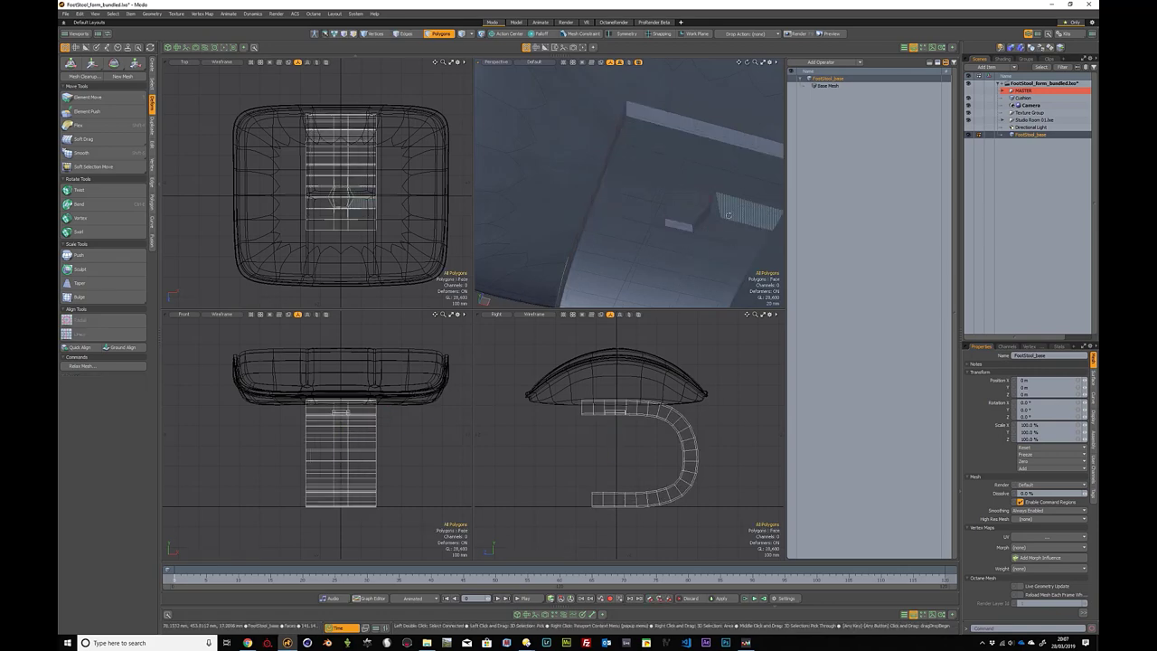
{"action": "left_click_drag", "start_coordinate": [729, 215], "coordinate": [702, 193], "text": "alt"}
{"action": "key", "text": "shift+Up"}
{"action": "key", "text": "shift+Up"}
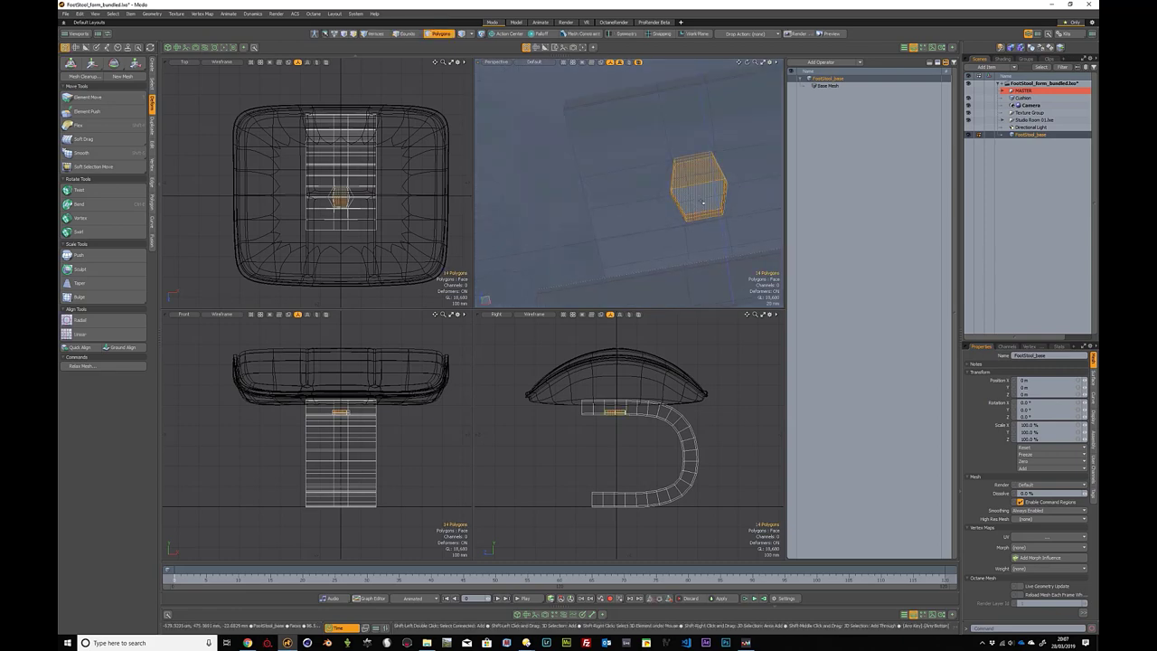
{"action": "key", "text": "shift+Down"}
{"action": "key", "text": "shift+Down"}
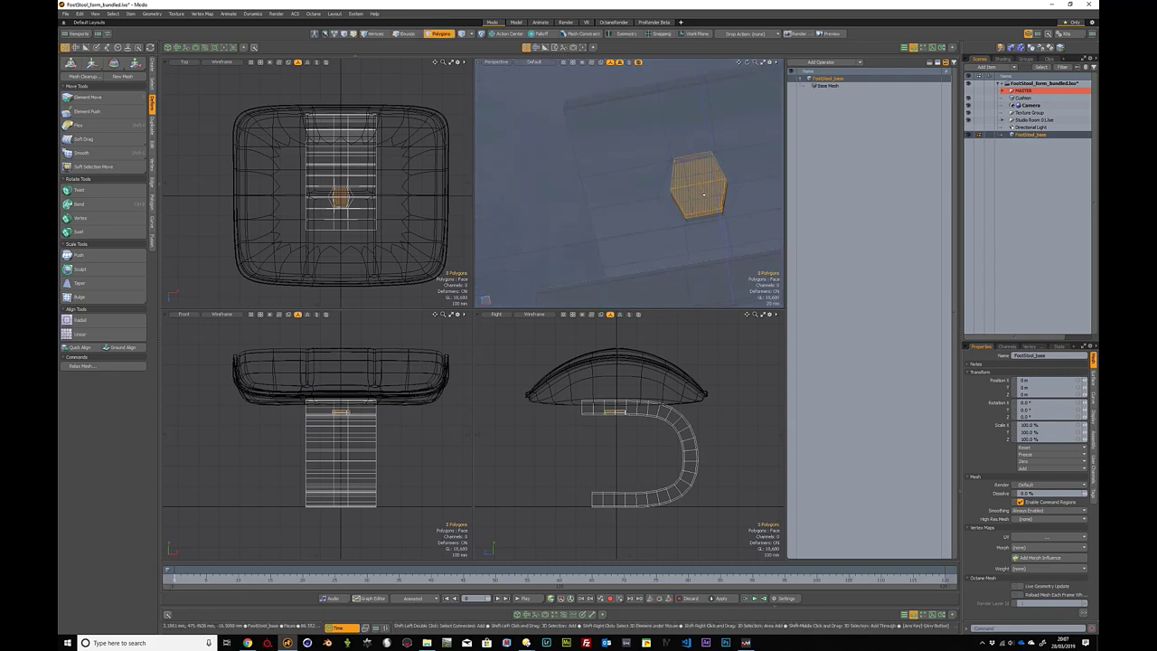
{"action": "key", "text": "shift+Up"}
{"action": "left_click", "coordinate": [79, 320]}
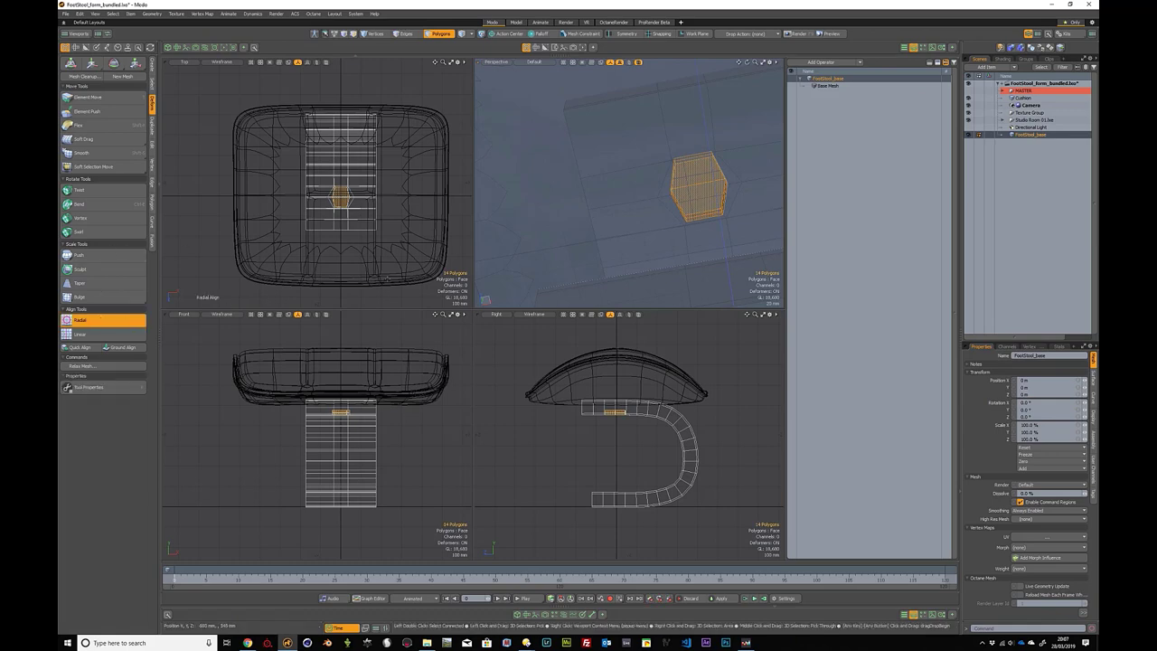
{"action": "left_click", "coordinate": [587, 207]}
{"action": "key", "text": "space"}
{"action": "left_click", "coordinate": [593, 204]}
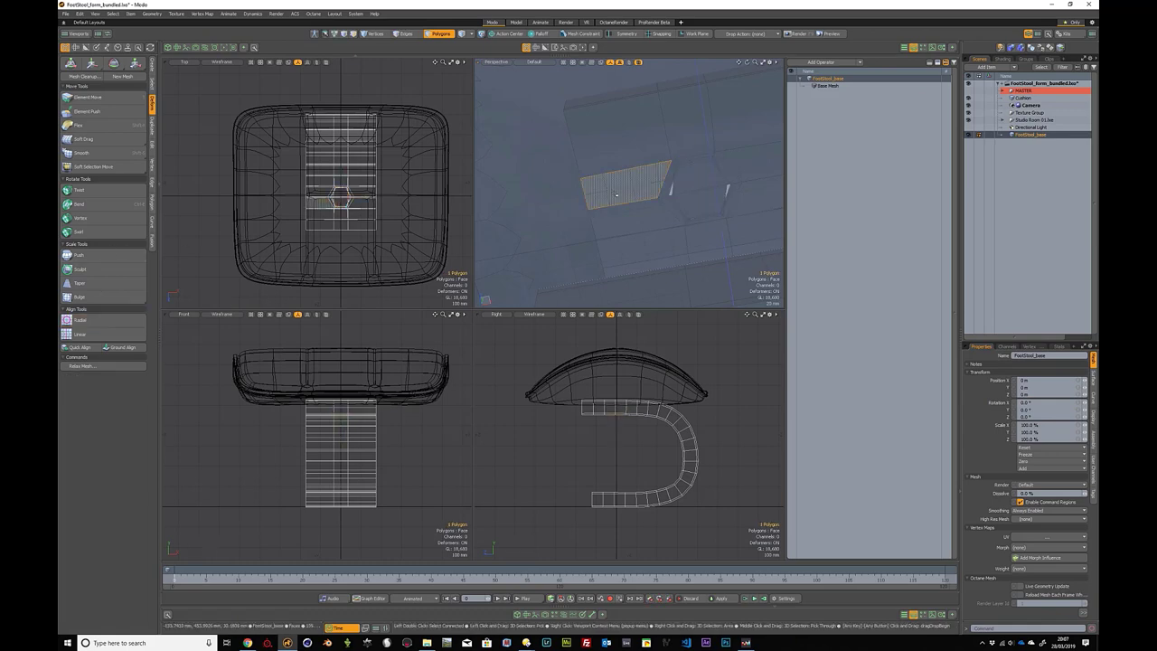
Step: Try adjusting the polygons at the hexagonal recess with the Transform tool
{"action": "left_click", "coordinate": [697, 183]}
{"action": "left_click_drag", "start_coordinate": [697, 184], "coordinate": [660, 132]}
{"action": "key", "text": "y"}
{"action": "key", "text": "space"}
{"action": "left_click", "coordinate": [685, 286]}
{"action": "left_click_drag", "start_coordinate": [664, 132], "coordinate": [634, 201]}
{"action": "key", "text": "y"}
{"action": "key", "text": "q"}
{"action": "key", "text": "Escape"}
Step: Move the two polygons closing the hexagonal recess further into the support to deepen the hole
{"action": "key", "text": "Tab"}
{"action": "scroll", "coordinate": [695, 139], "scroll_direction": "up", "scroll_amount": 3}
{"action": "key", "text": "Tab"}
{"action": "scroll", "coordinate": [672, 158], "scroll_direction": "up", "scroll_amount": 3}
{"action": "key", "text": "3"}
{"action": "key", "text": "l"}
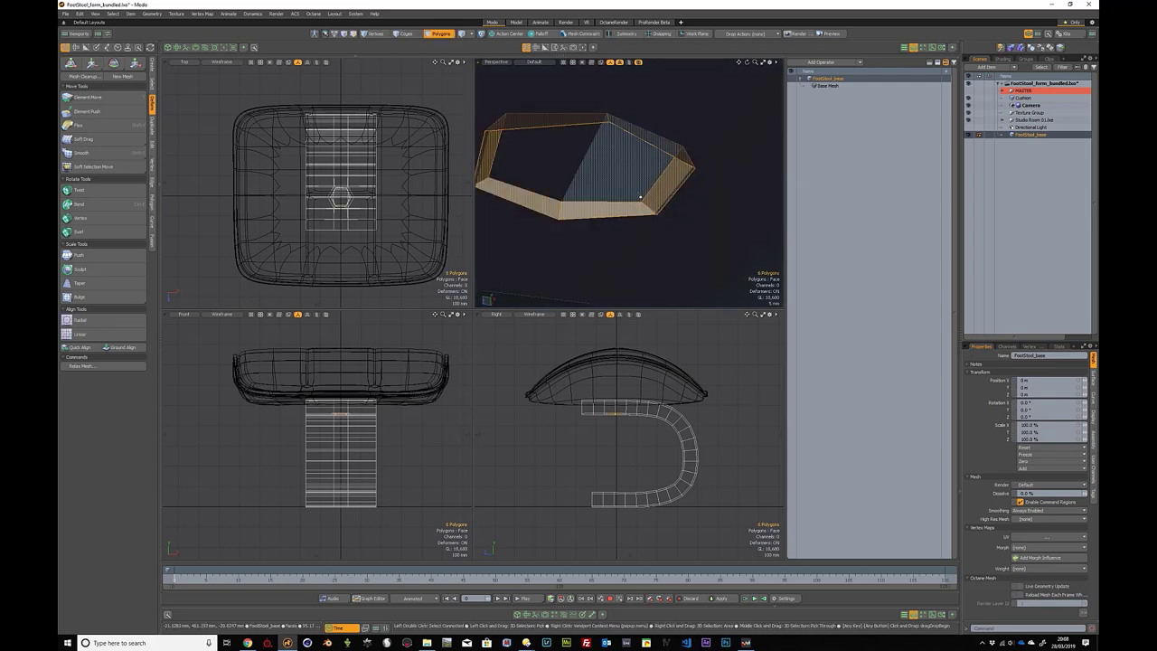
{"action": "key", "text": "w"}
{"action": "left_click_drag", "start_coordinate": [584, 159], "coordinate": [579, 160], "text": "alt"}
{"action": "key", "text": "q"}
{"action": "scroll", "coordinate": [604, 162], "scroll_direction": "down", "scroll_amount": 2}
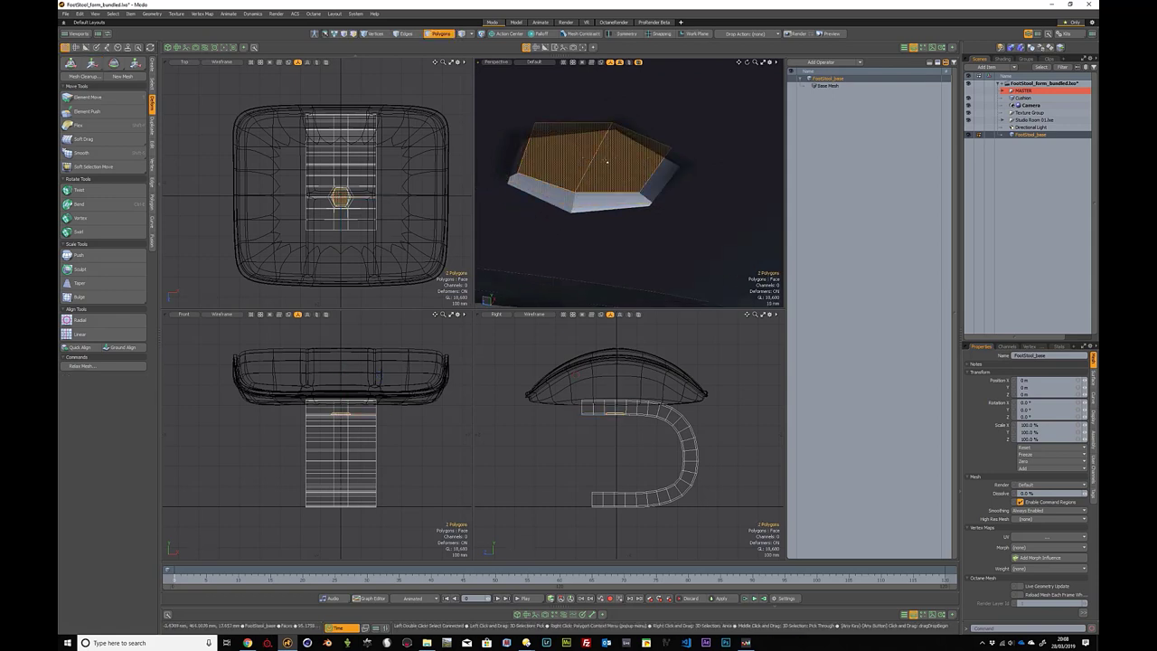
{"action": "key", "text": "w"}
{"action": "key", "text": "q"}
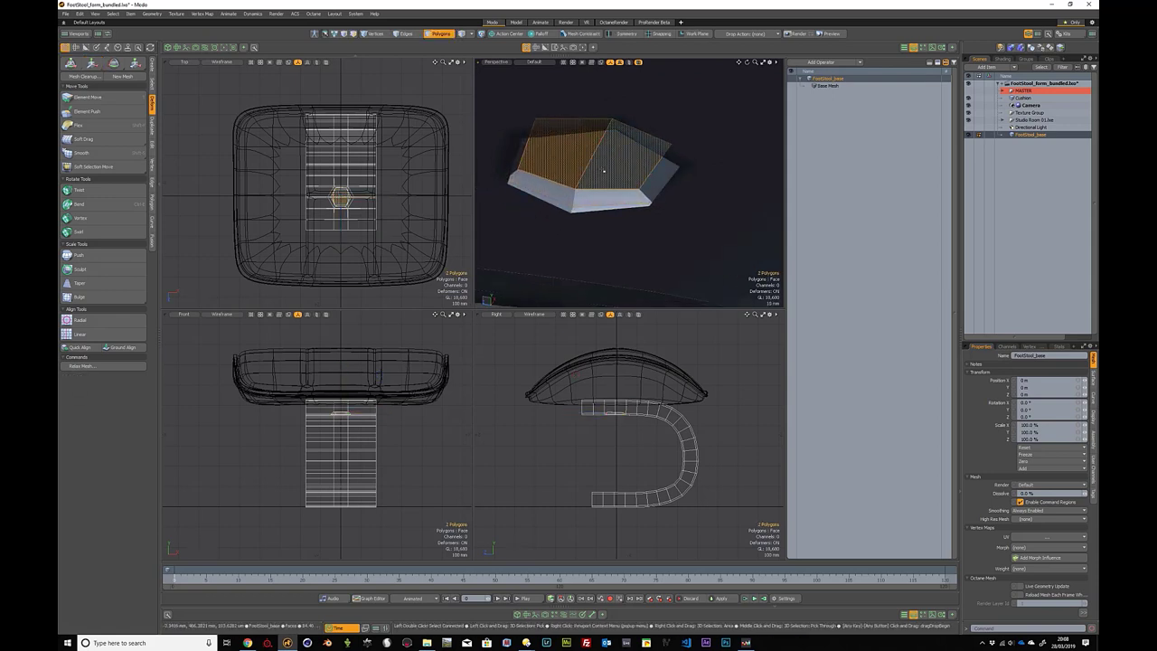
Step: Deselect the recess polygons and turn FootStool_base's subdivision smoothing back on
{"action": "left_click", "coordinate": [561, 305]}
{"action": "key", "text": "Tab"}
{"action": "left_click_drag", "start_coordinate": [648, 153], "coordinate": [674, 210], "text": "ctrl+alt"}
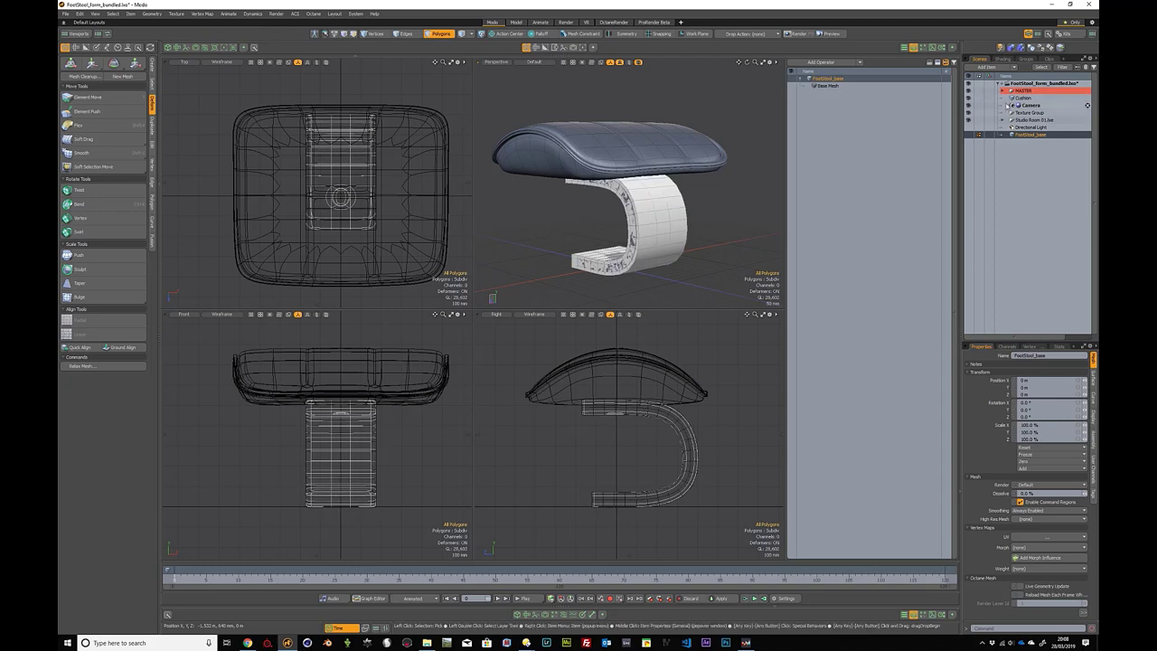
Step: Expand the MASTER group, select its crv item and open the curve for Bezier point editing
{"action": "left_click", "coordinate": [1003, 90]}
{"action": "left_click", "coordinate": [1024, 105]}
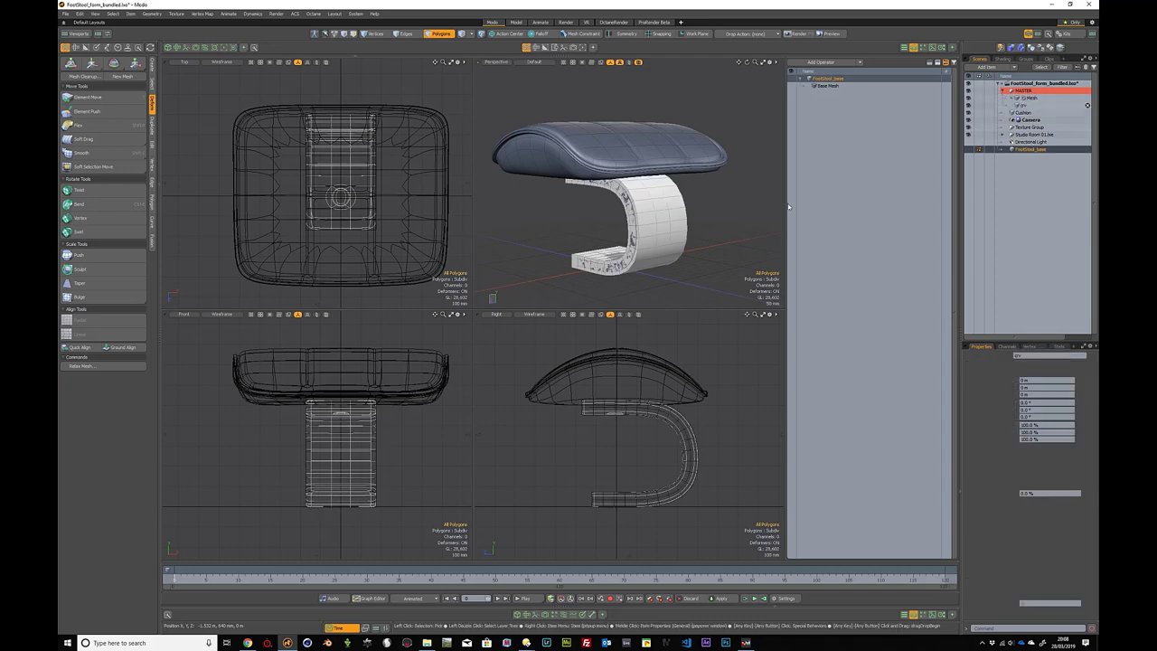
{"action": "left_click", "coordinate": [673, 422]}
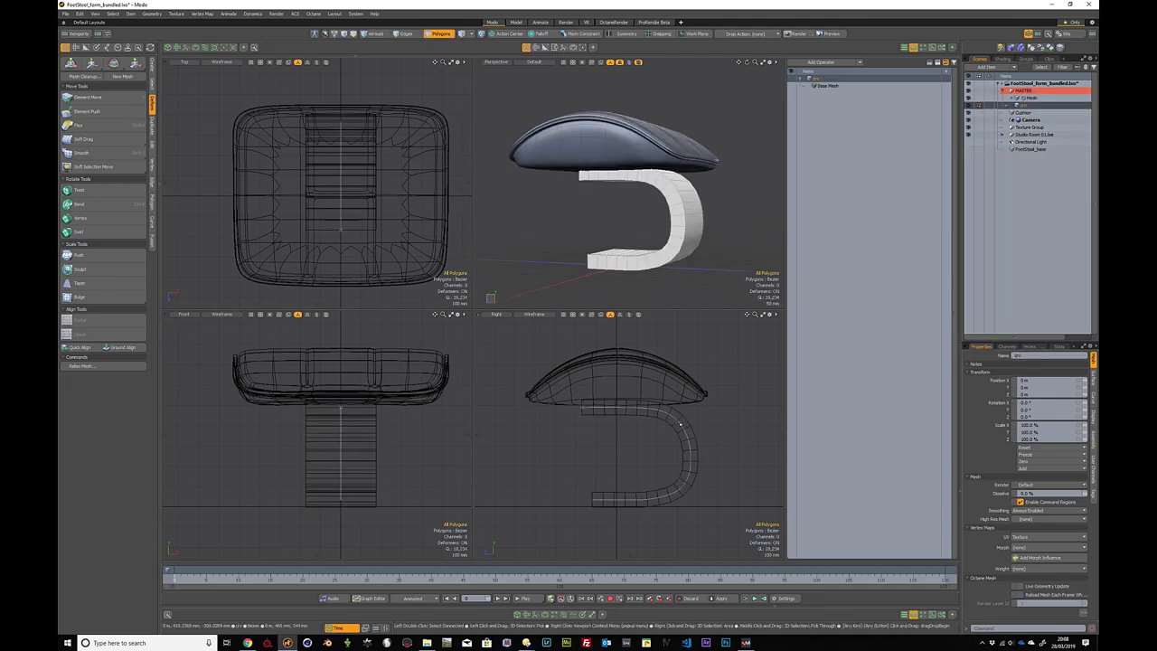
{"action": "key", "text": "Return"}
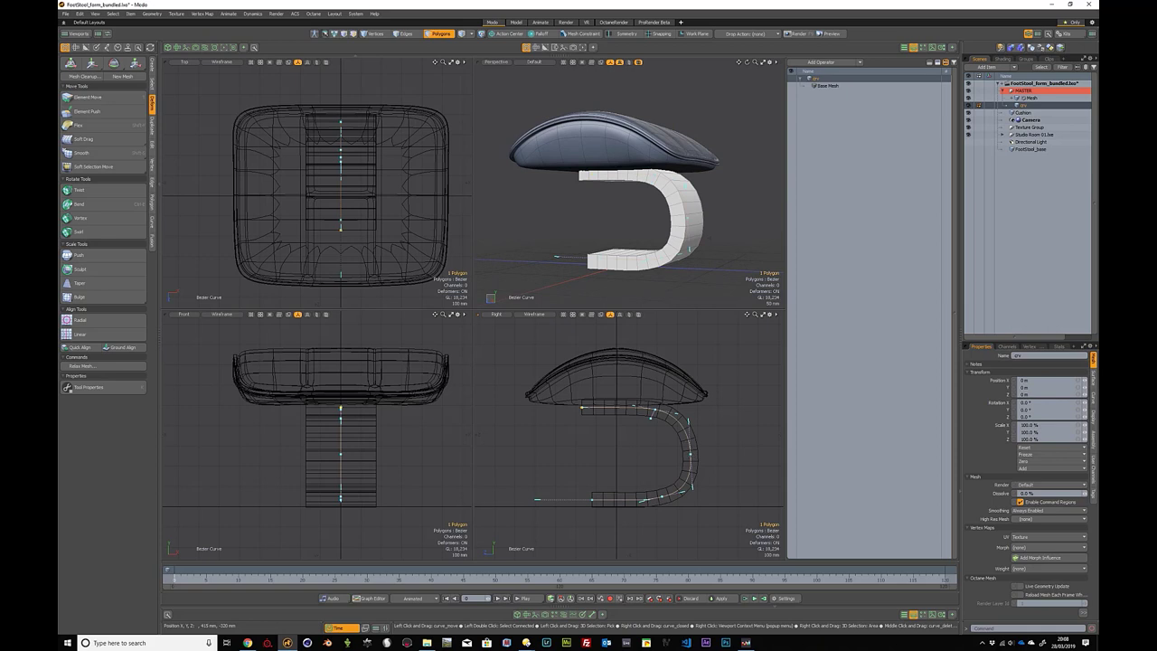
Step: Pull the Bezier point at the back of the crv curve's bend outward and undo the edit
{"action": "left_click_drag", "start_coordinate": [692, 457], "coordinate": [711, 443]}
{"action": "key", "text": "ctrl+z"}
{"action": "key", "text": "ctrl+z"}
{"action": "key", "text": "ctrl+z"}
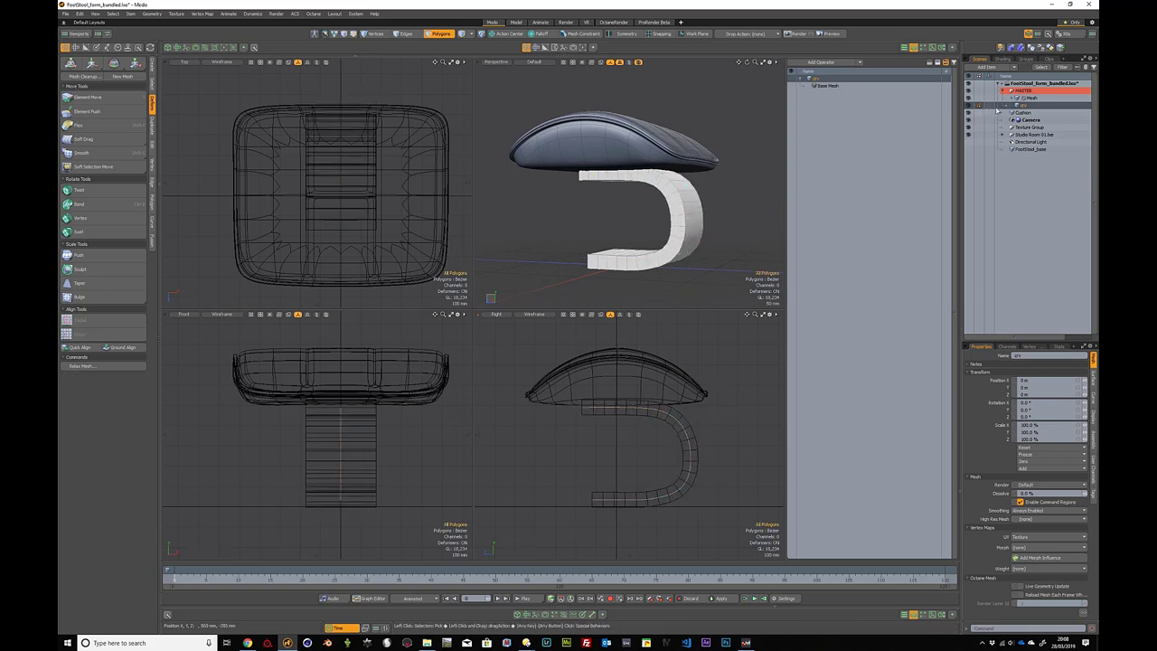
Step: Hide and collapse the MASTER group, and make FootStool_base the selected, visible item
{"action": "left_click", "coordinate": [981, 92]}
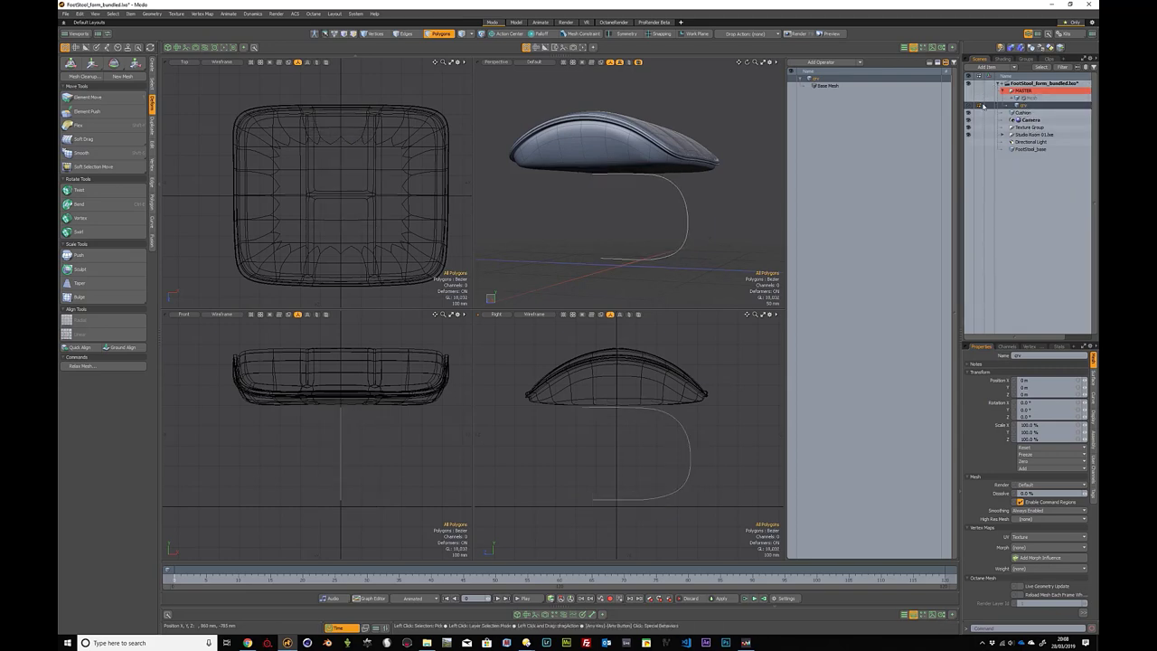
{"action": "left_click", "coordinate": [1003, 91]}
{"action": "left_click", "coordinate": [1027, 135]}
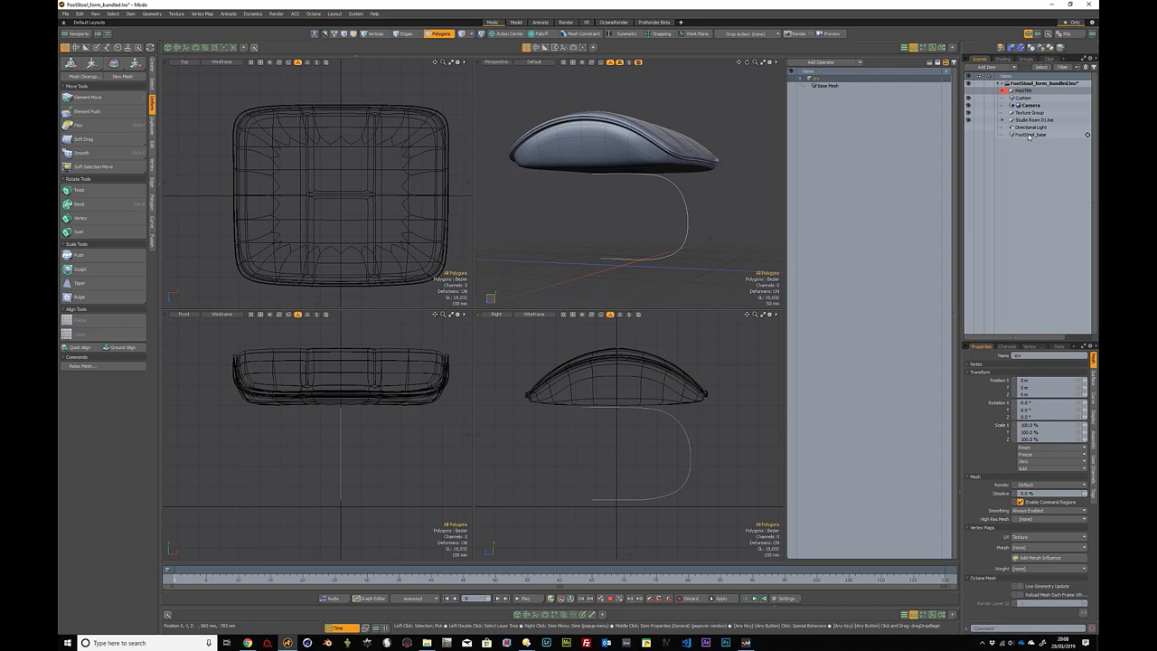
{"action": "left_click", "coordinate": [970, 135]}
Step: Scale FootStool_base narrower across its width with the Transform tool, and undo the extra adjustment tried on it
{"action": "left_click_drag", "start_coordinate": [711, 201], "coordinate": [644, 178], "text": "alt"}
{"action": "key", "text": "y"}
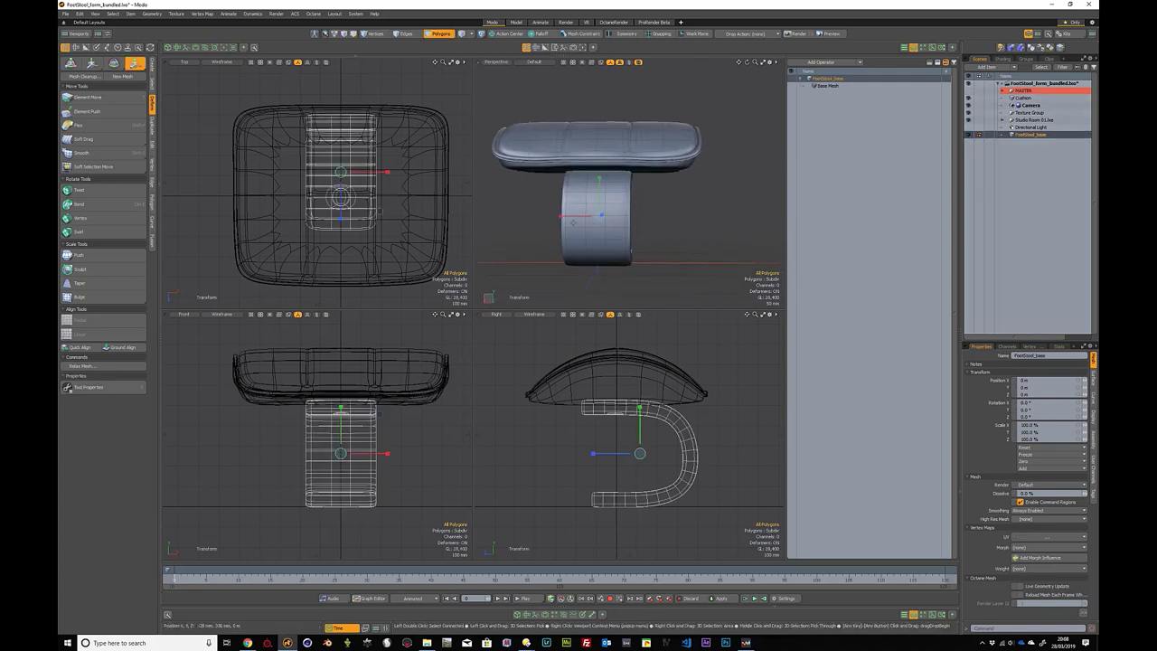
{"action": "left_click_drag", "start_coordinate": [560, 221], "coordinate": [691, 216]}
{"action": "key", "text": "3"}
{"action": "left_click_drag", "start_coordinate": [608, 215], "coordinate": [646, 207]}
{"action": "key", "text": "ctrl+z"}
{"action": "key", "text": "q"}
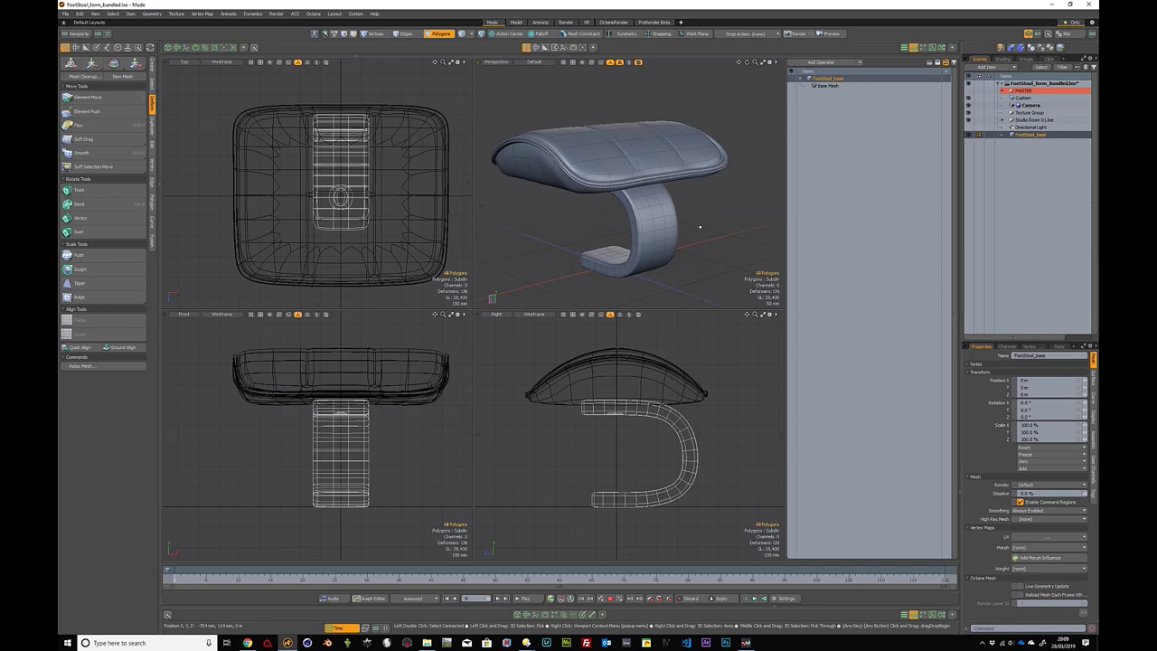
Step: Bring up the stool2.jpg reference picture to compare the support's proportions, and move it out of the way again
{"action": "left_click_drag", "start_coordinate": [1095, 308], "coordinate": [735, 301]}
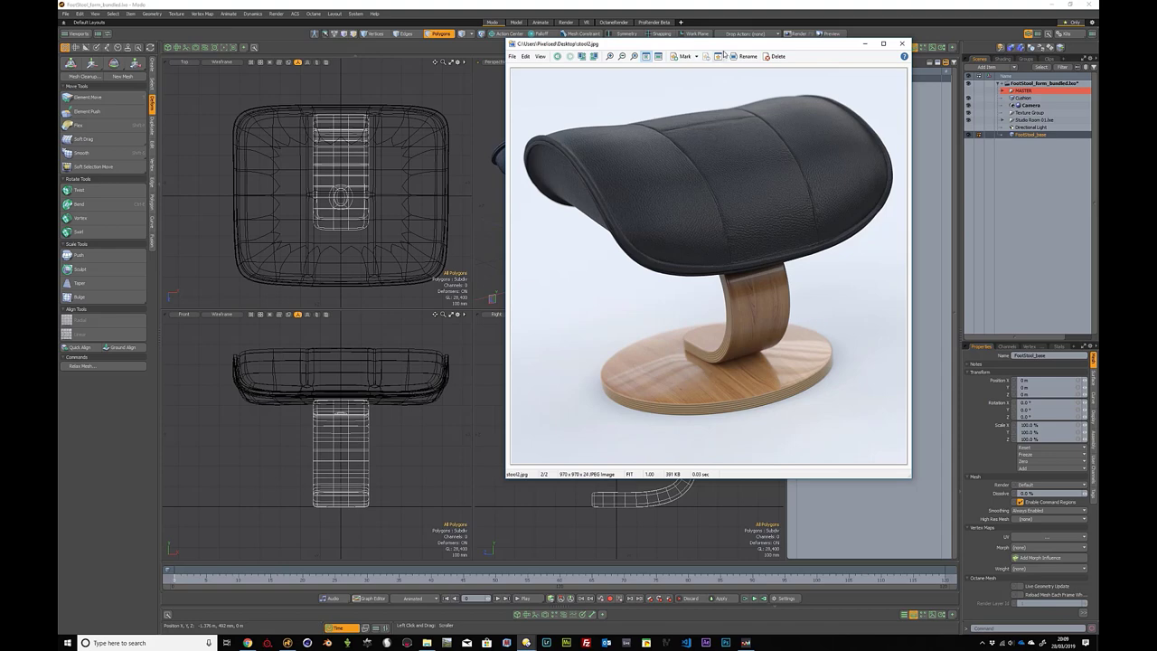
{"action": "left_click_drag", "start_coordinate": [716, 50], "coordinate": [1156, 79]}
Step: Move FootStool_base up in the item list so that it sits directly beneath Cushion
{"action": "left_click_drag", "start_coordinate": [574, 174], "coordinate": [664, 131], "text": "alt"}
{"action": "scroll", "coordinate": [626, 127], "scroll_direction": "up", "scroll_amount": 5}
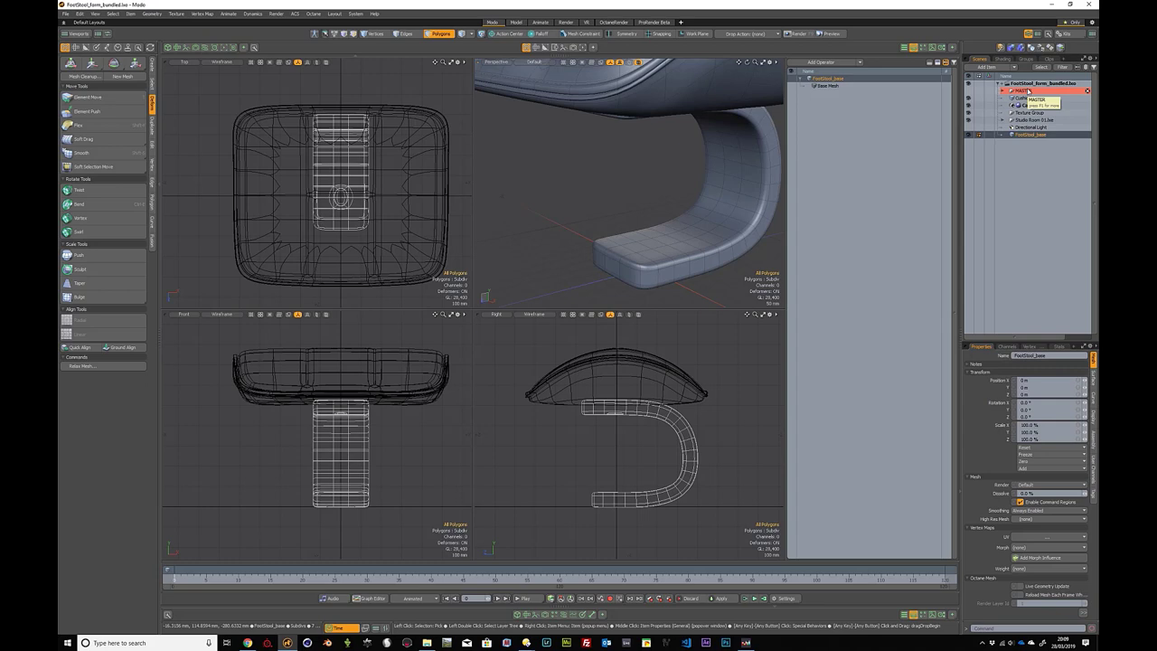
{"action": "left_click", "coordinate": [1031, 91]}
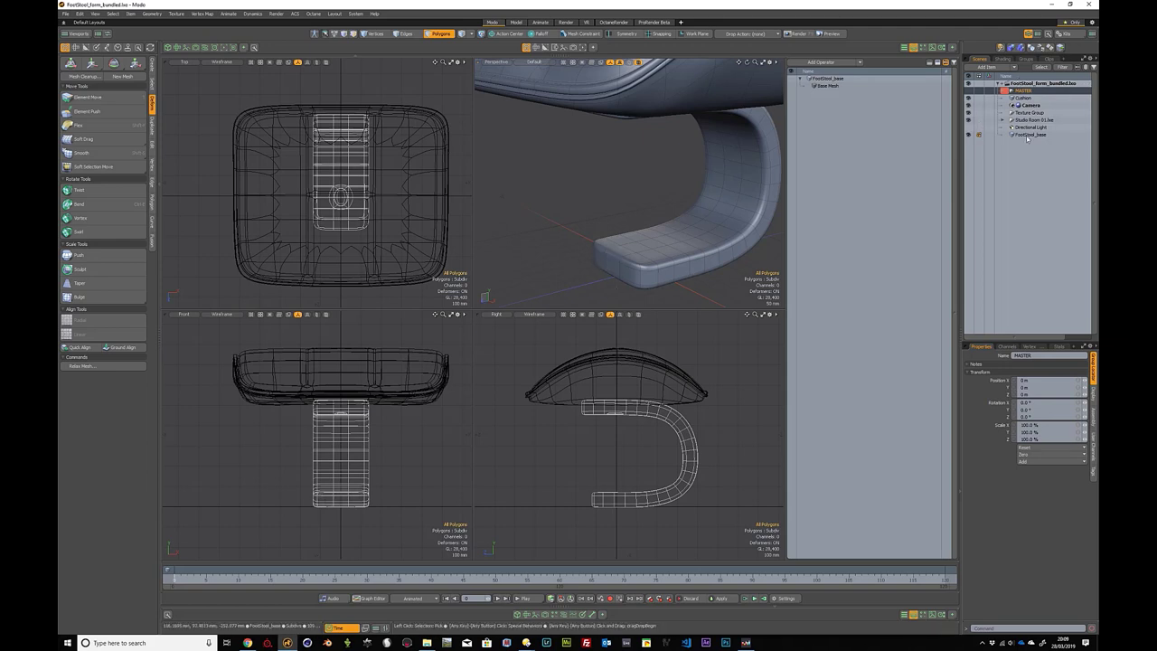
{"action": "left_click_drag", "start_coordinate": [1028, 134], "coordinate": [1029, 105]}
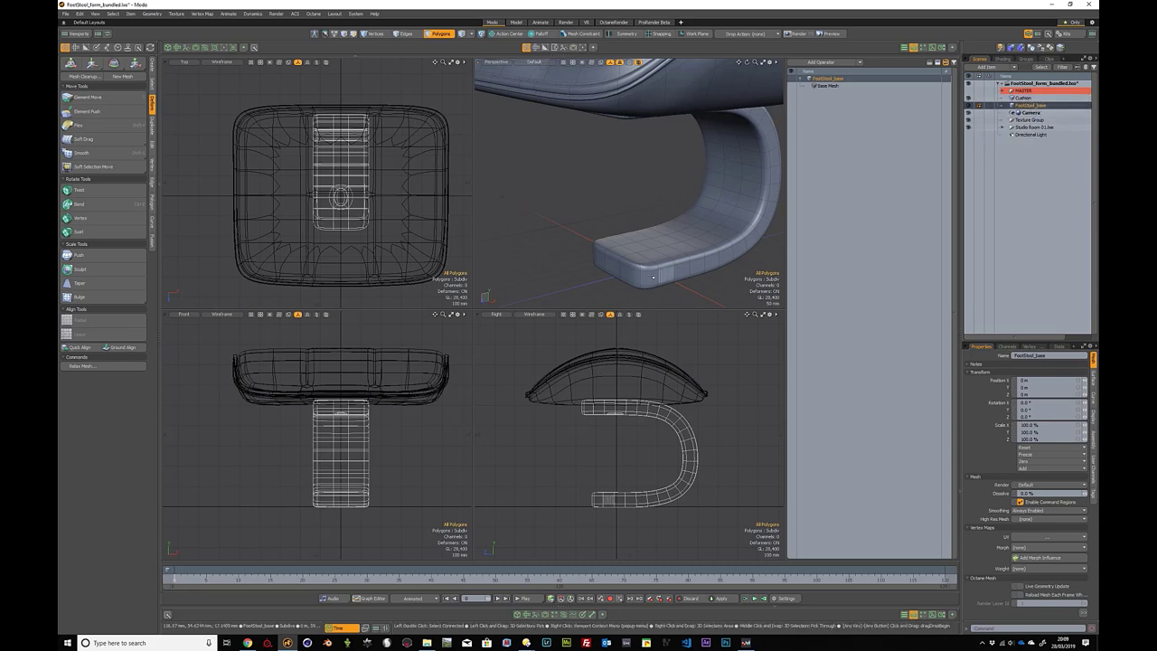
Step: Select the polygons at the end of FootStool_base's foot, move them outward to lengthen the foot and deselect them
{"action": "left_click_drag", "start_coordinate": [630, 273], "coordinate": [647, 228]}
{"action": "key", "text": "w"}
{"action": "key", "text": "q"}
{"action": "left_click", "coordinate": [552, 258]}
{"action": "scroll", "coordinate": [584, 253], "scroll_direction": "up", "scroll_amount": 4}
{"action": "left_click_drag", "start_coordinate": [664, 277], "coordinate": [662, 282], "text": "alt"}
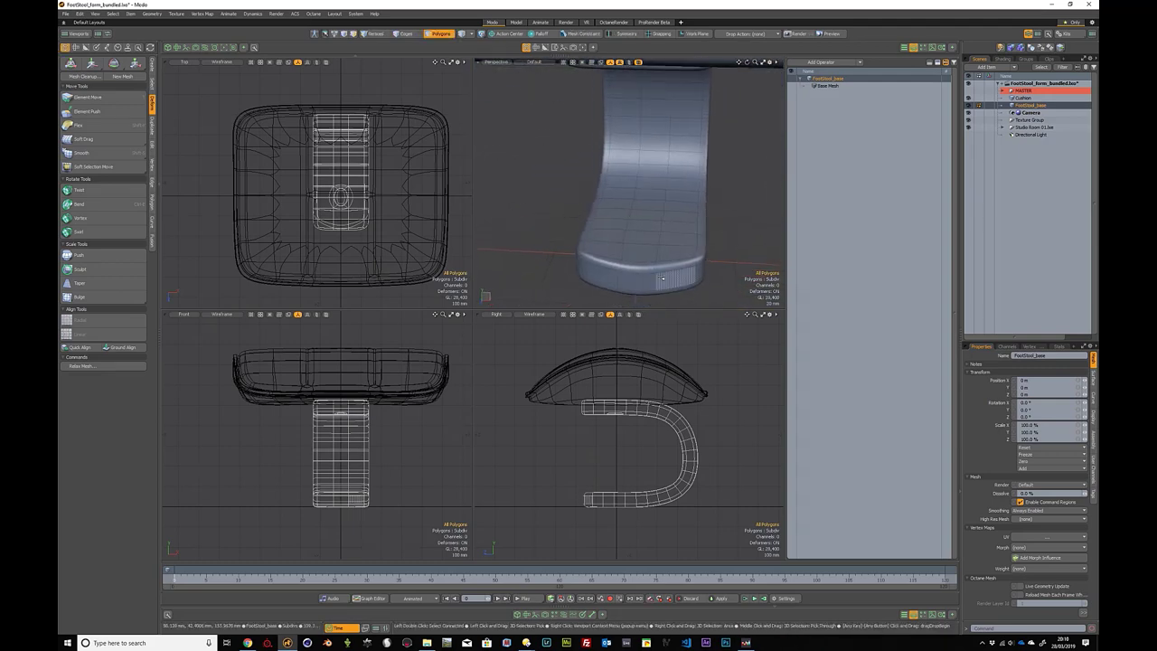
Step: Turn off FootStool_base's subdivision smoothing and spread the two inner vertical edges of the foot's end face further apart
{"action": "key", "text": "Tab"}
{"action": "key", "text": "3"}
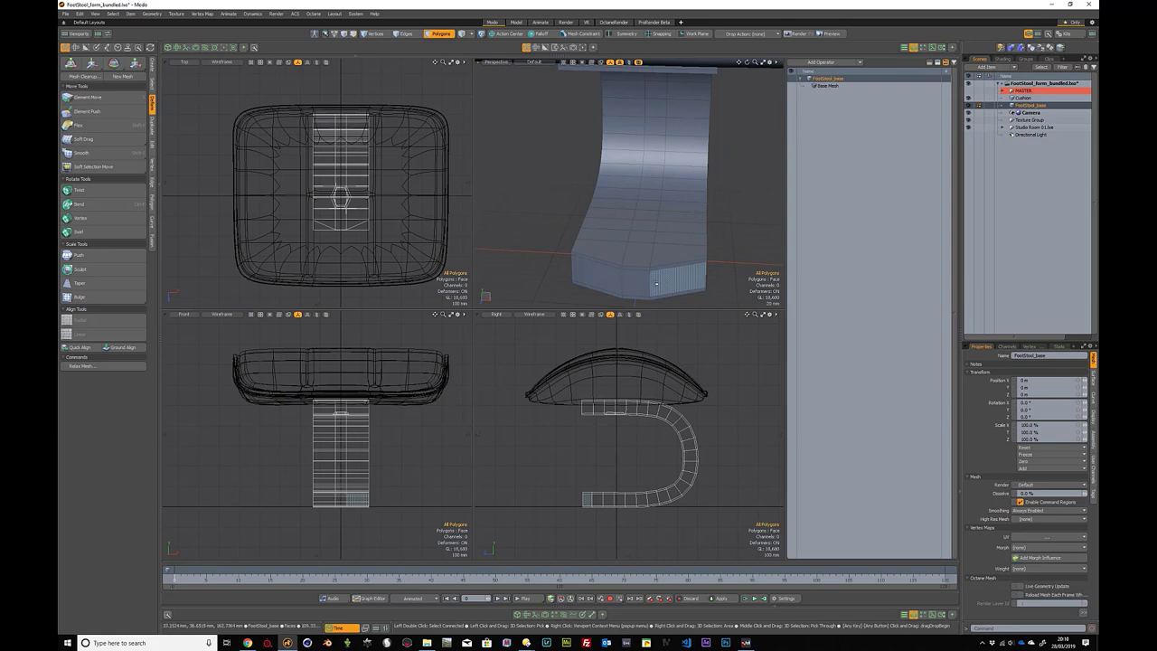
{"action": "key", "text": "2"}
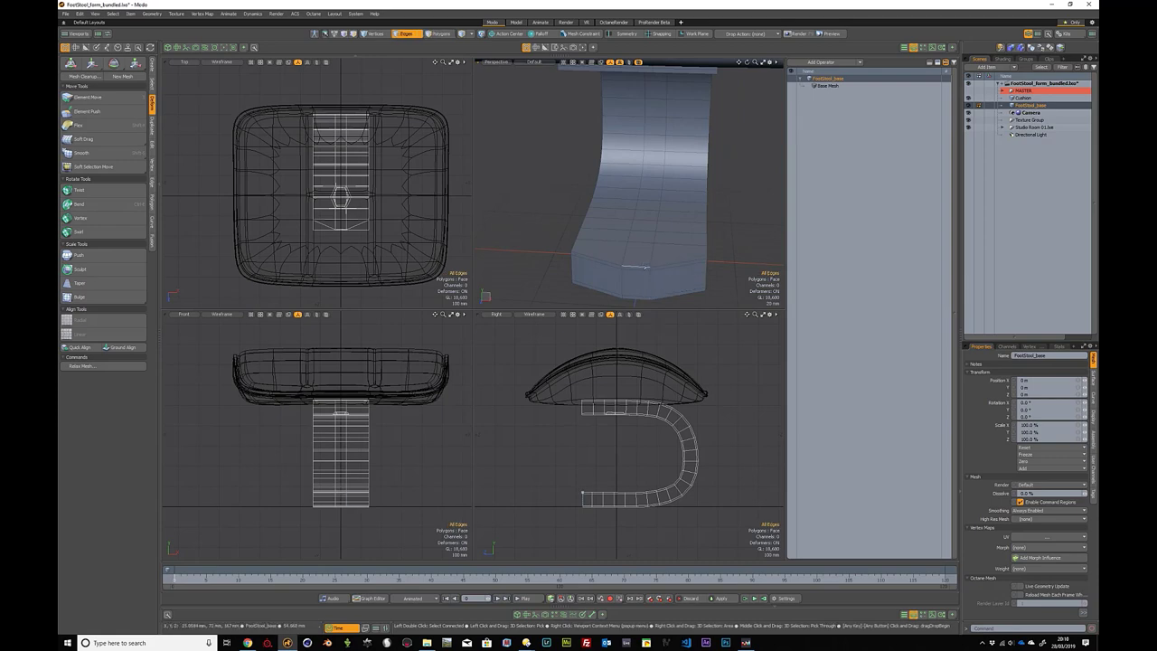
{"action": "left_click_drag", "start_coordinate": [648, 265], "coordinate": [651, 302]}
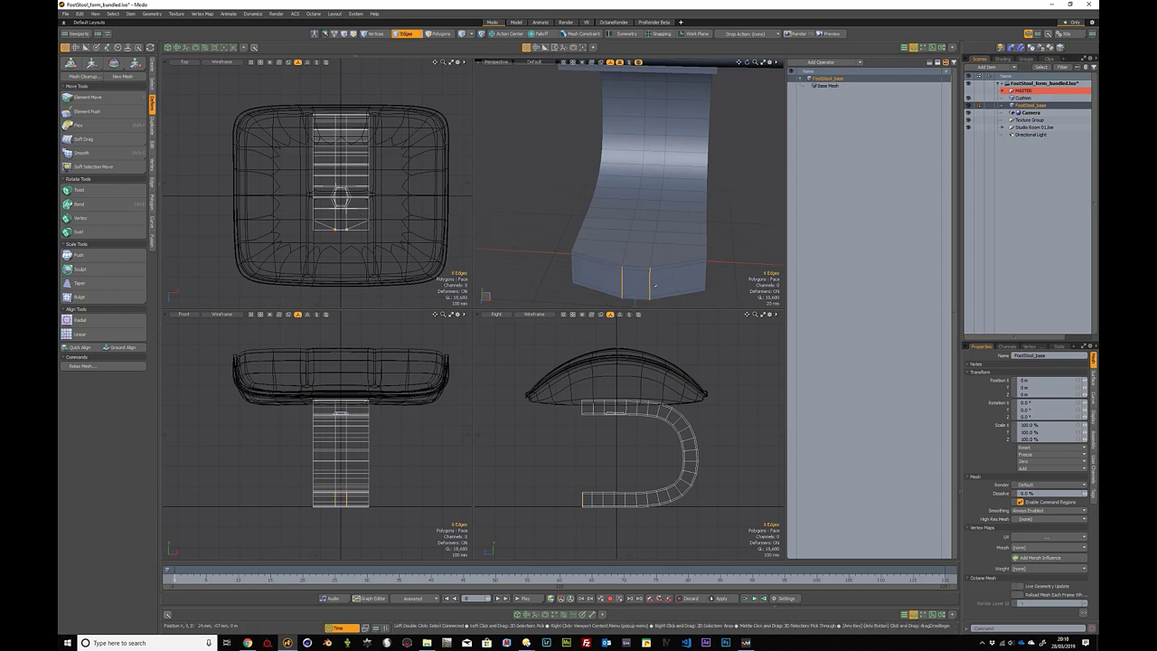
{"action": "key", "text": "y"}
{"action": "left_click_drag", "start_coordinate": [687, 286], "coordinate": [699, 266]}
{"action": "key", "text": "space"}
{"action": "left_click", "coordinate": [735, 253]}
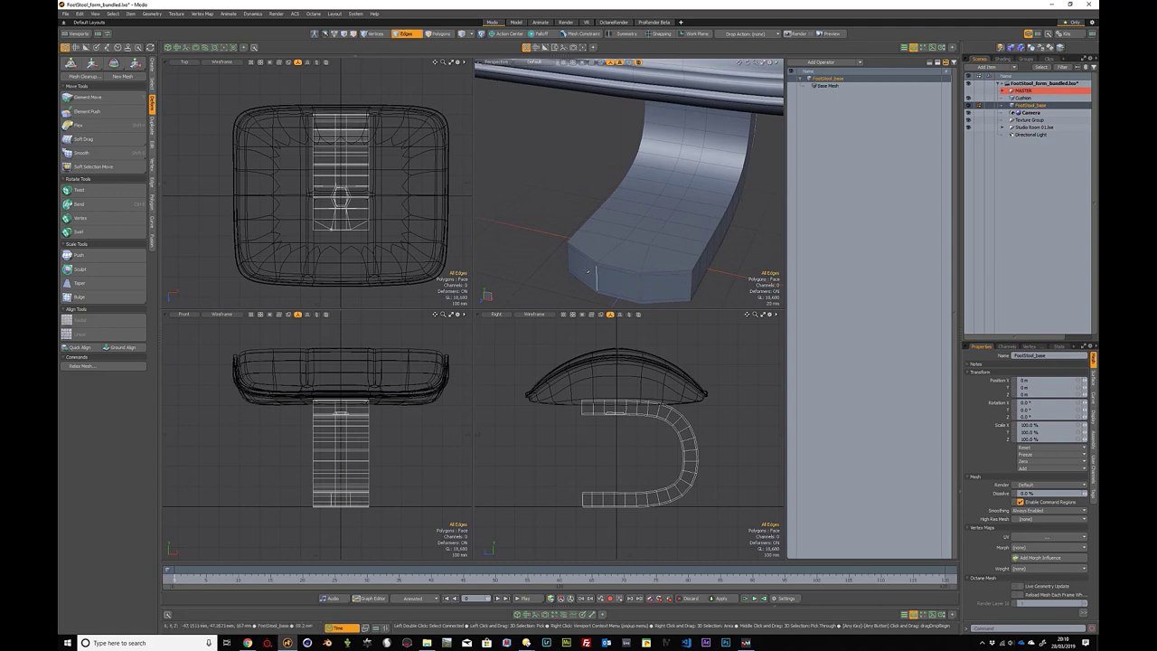
Step: Turn FootStool_base's subdivision smoothing back on and check the reshaped foot in edge selection mode
{"action": "left_click_drag", "start_coordinate": [600, 273], "coordinate": [631, 226], "text": "alt"}
{"action": "key", "text": "Tab"}
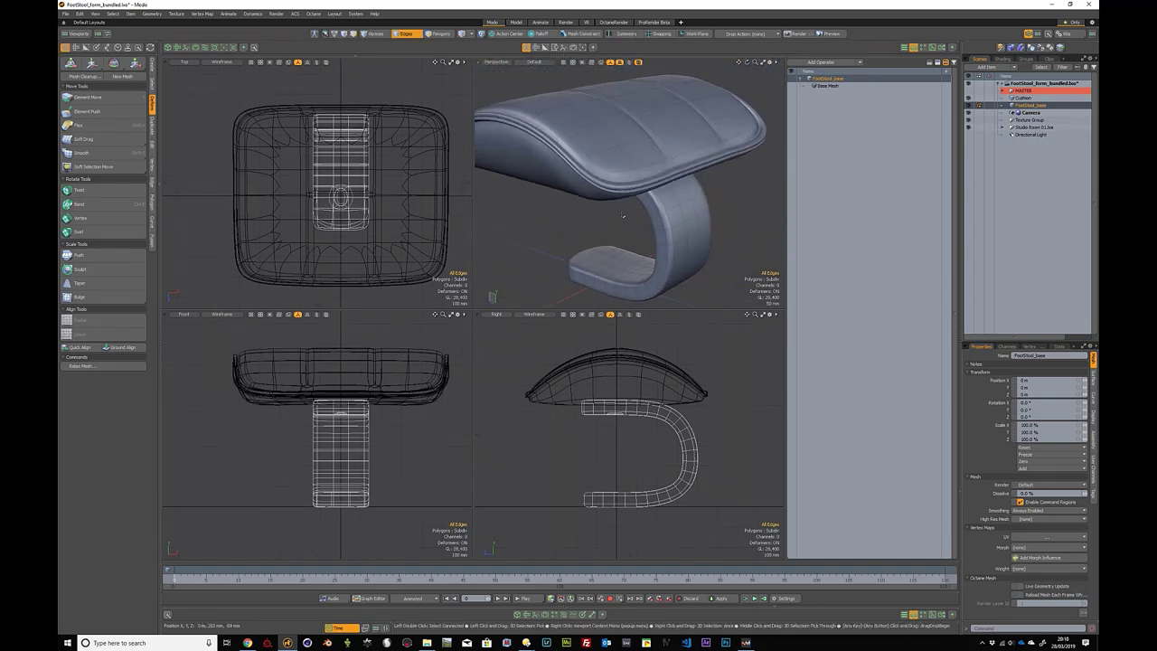
{"action": "key", "text": "2"}
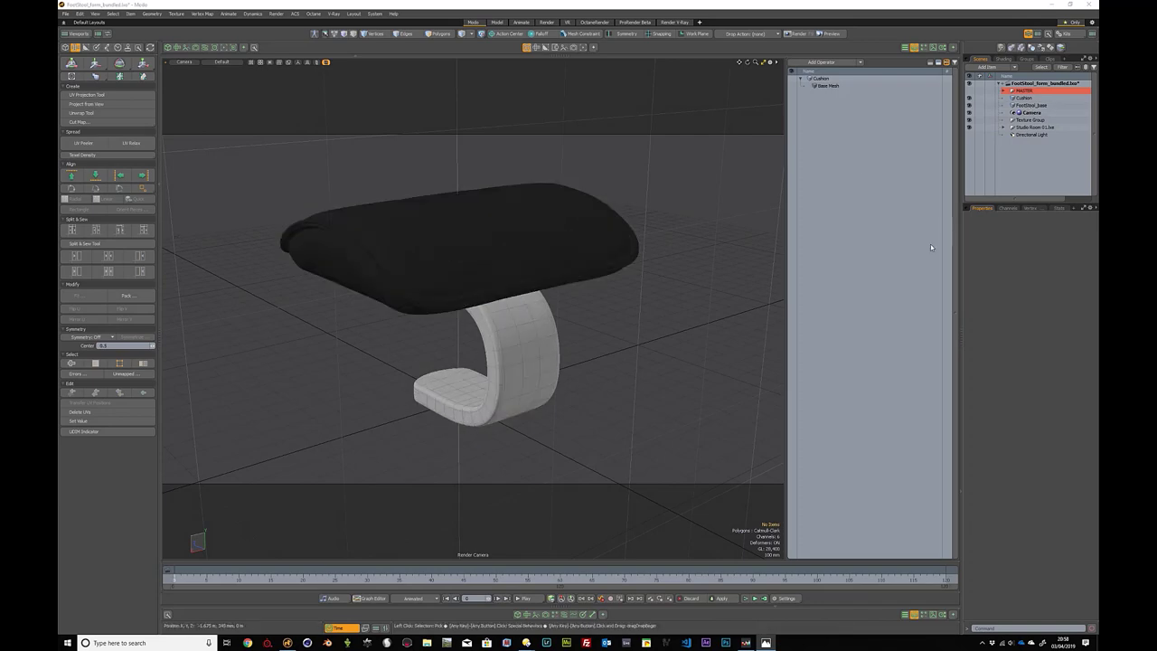
Step: Add a new empty mesh item to the scene directly below FootStool_base and select it
{"action": "left_click", "coordinate": [1031, 106]}
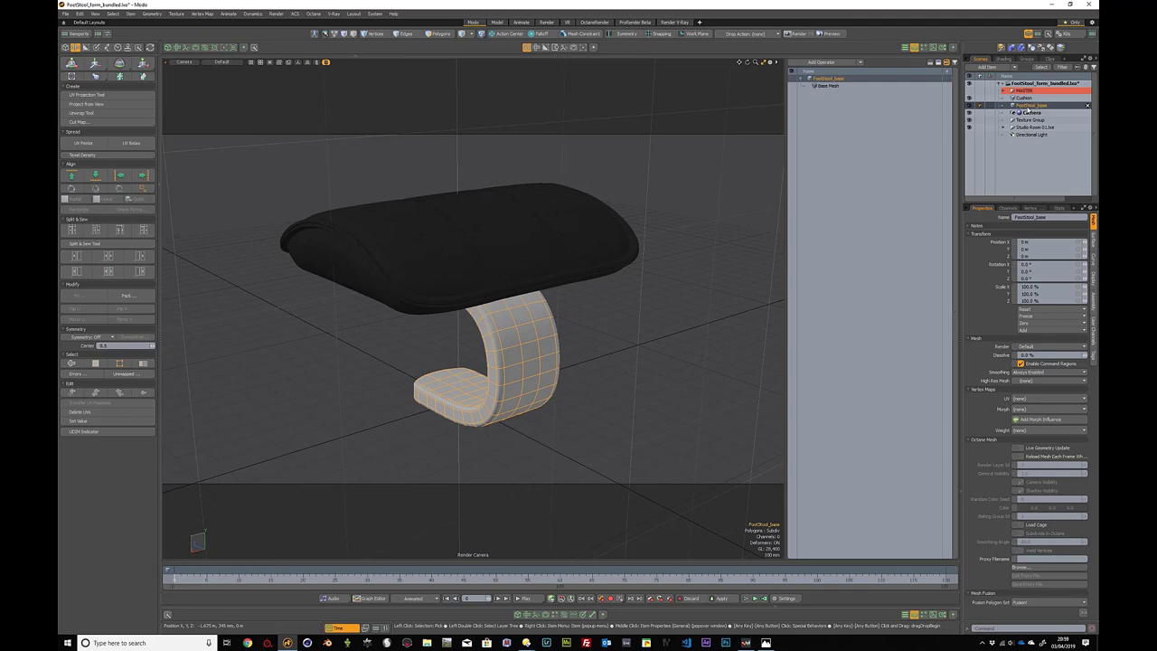
{"action": "left_click", "coordinate": [986, 66]}
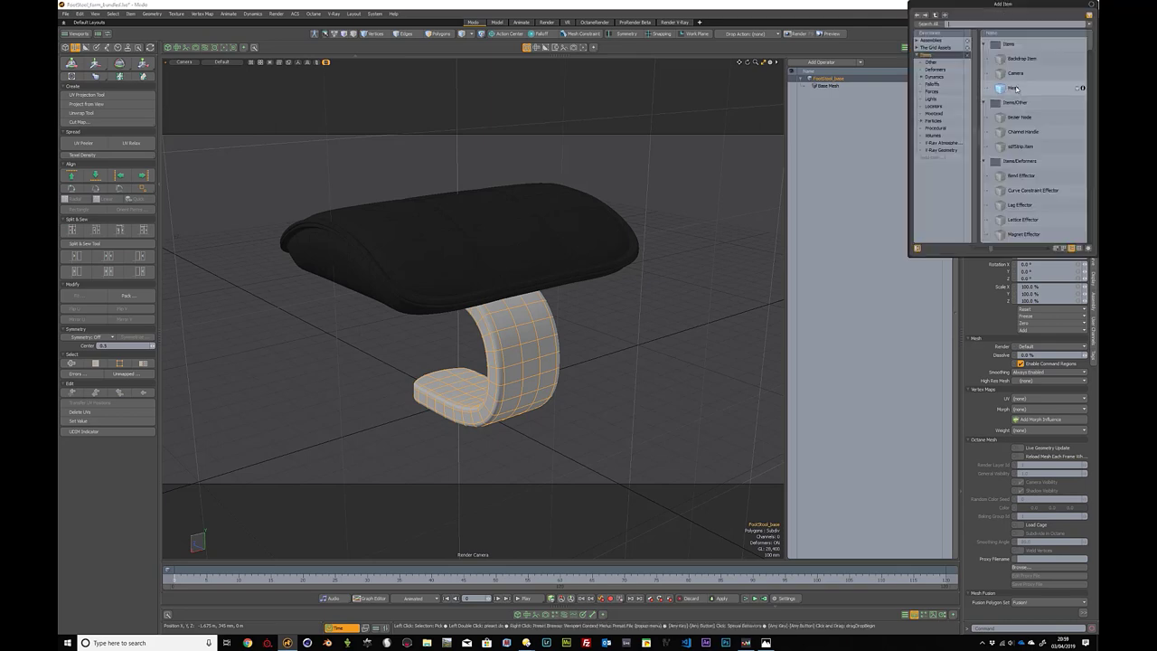
{"action": "left_click", "coordinate": [1014, 88]}
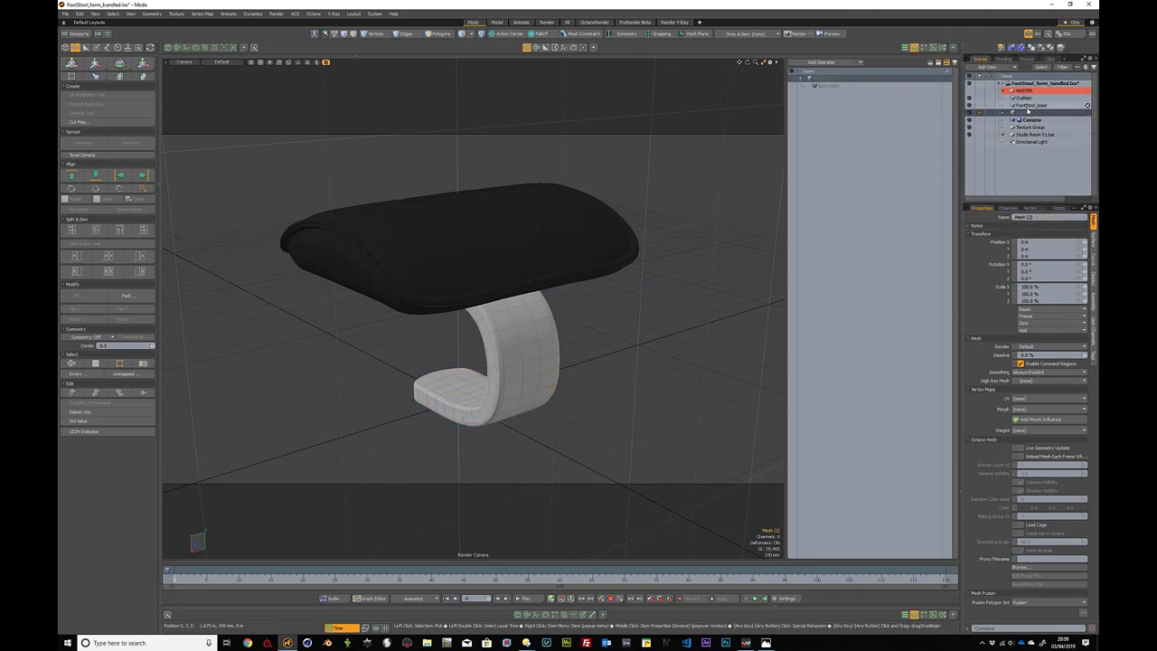
{"action": "left_click", "coordinate": [1025, 106]}
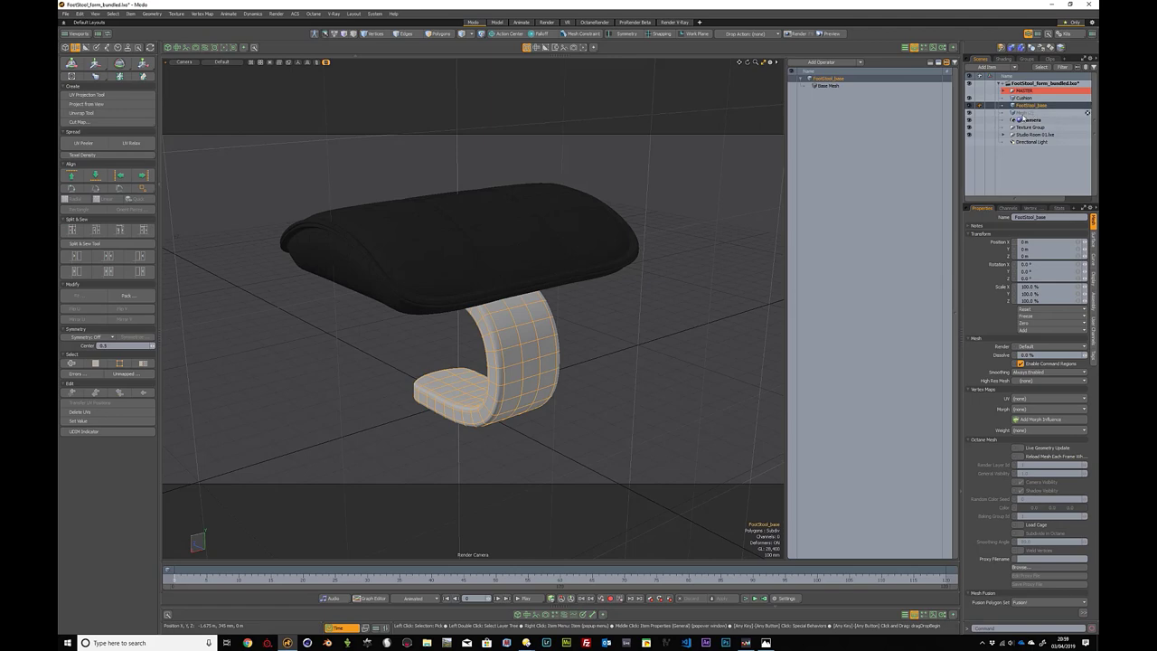
{"action": "left_click", "coordinate": [1023, 114]}
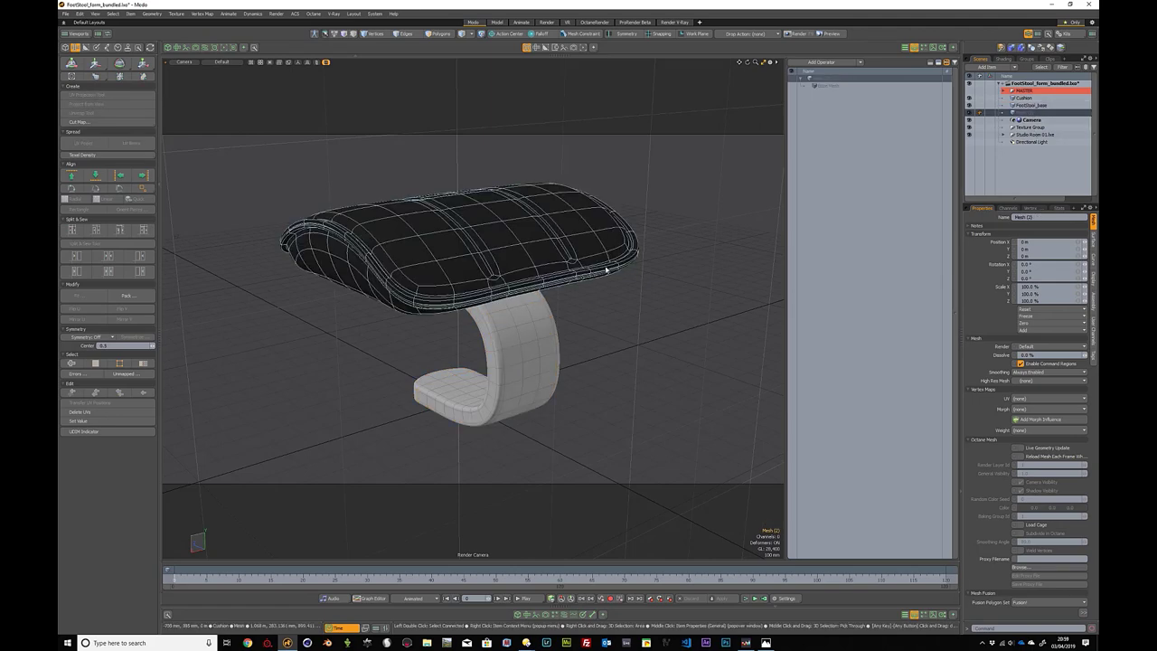
Step: Create a 1 m cube primitive at the scene's origin with the basic modelling tools
{"action": "left_click", "coordinate": [65, 47]}
{"action": "left_click", "coordinate": [152, 65]}
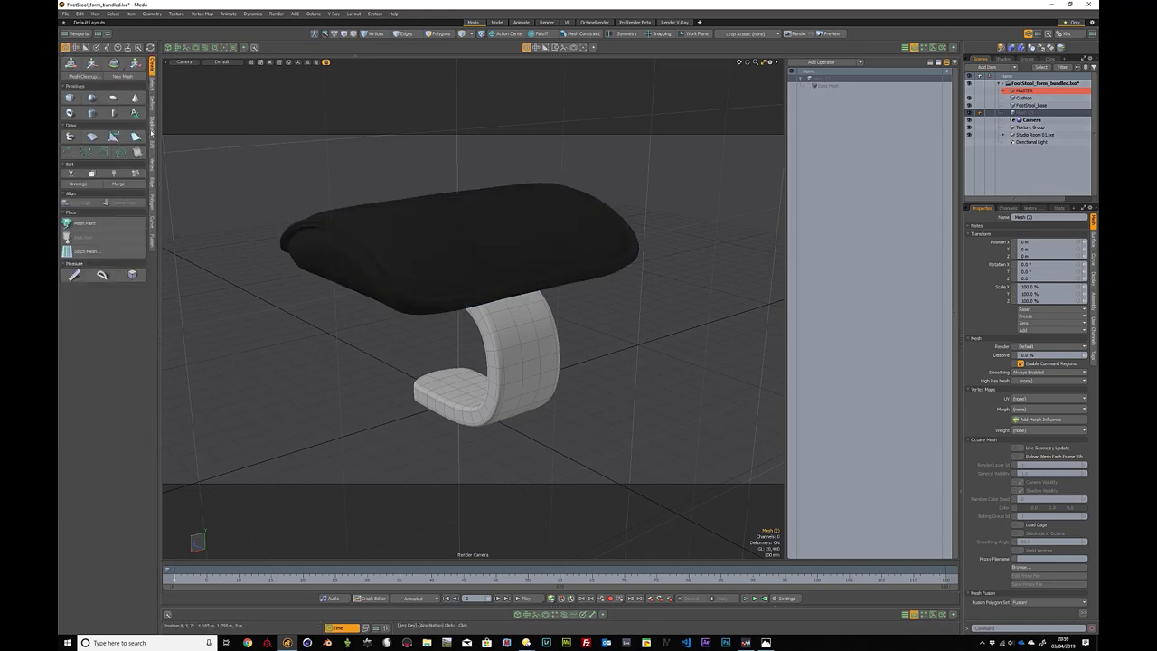
{"action": "left_click", "coordinate": [70, 98]}
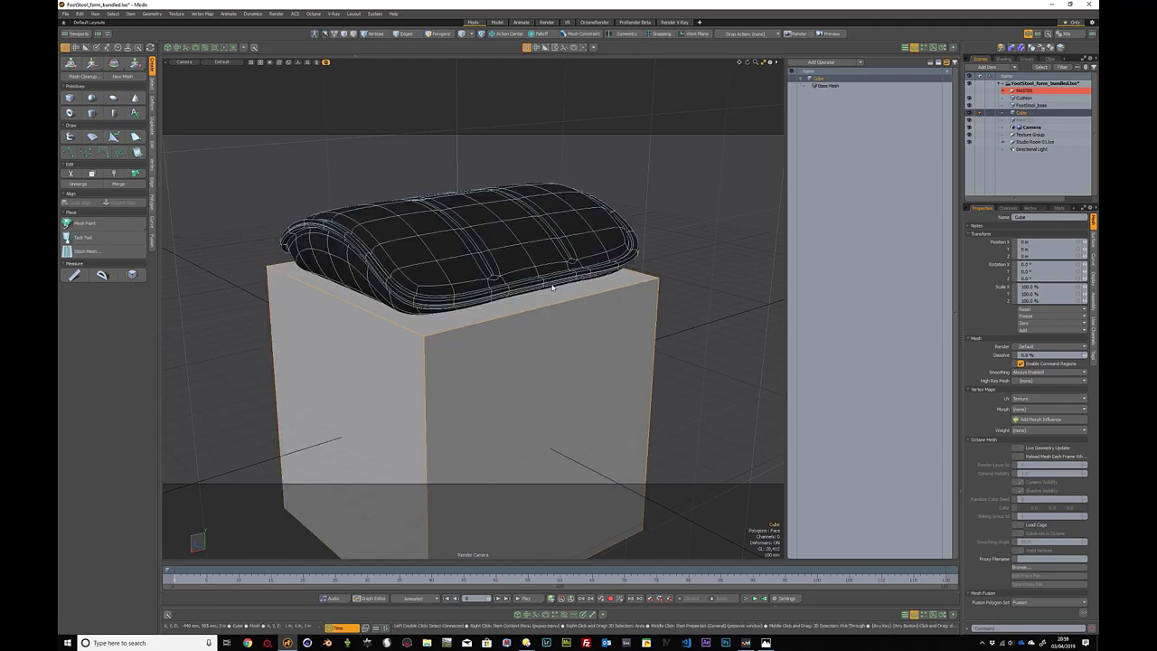
Step: Scale all of the cube's polygons into a flat slab at 11% in Y and 56% in Z, slightly reduced in X
{"action": "key", "text": "3"}
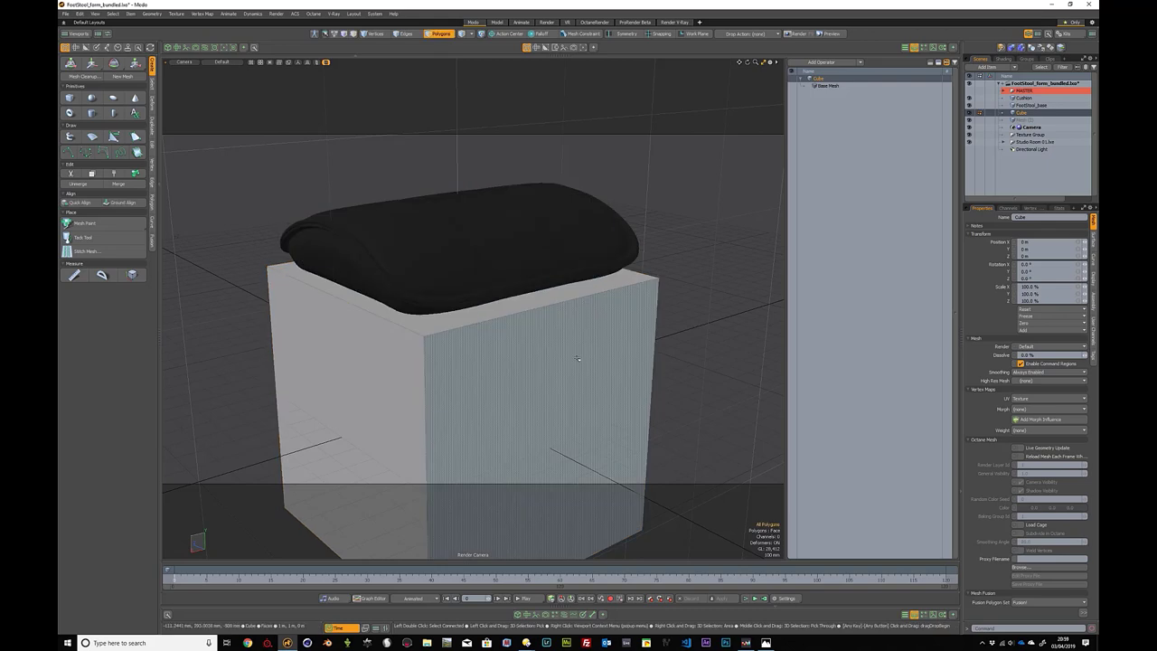
{"action": "double_click", "coordinate": [578, 359]}
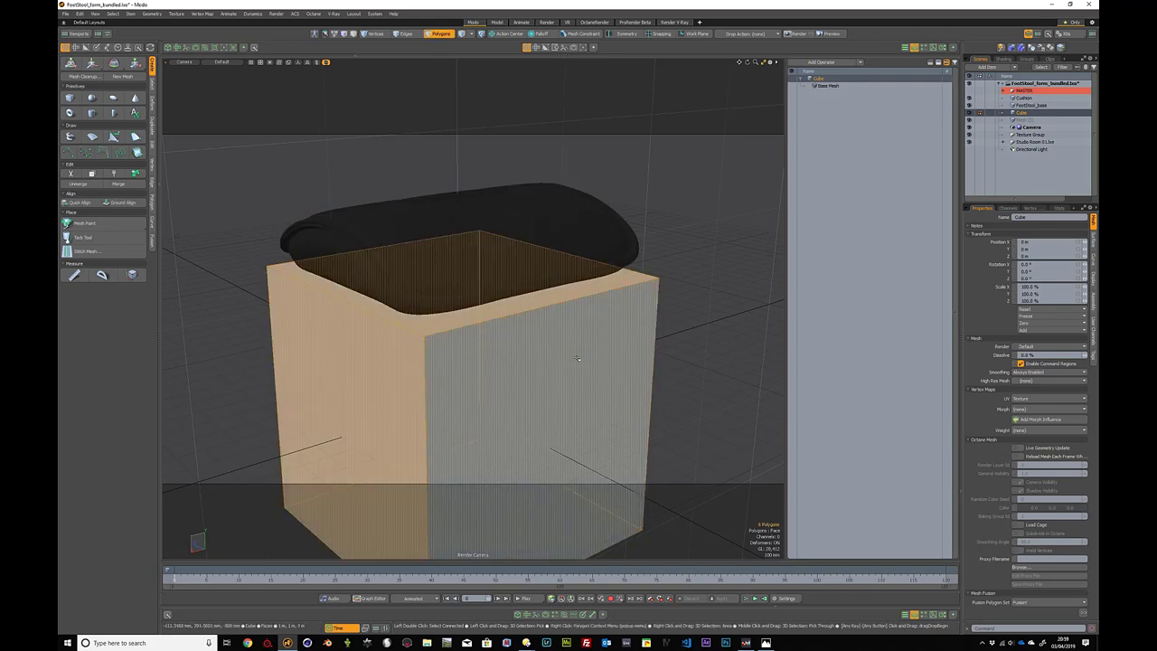
{"action": "key", "text": "r"}
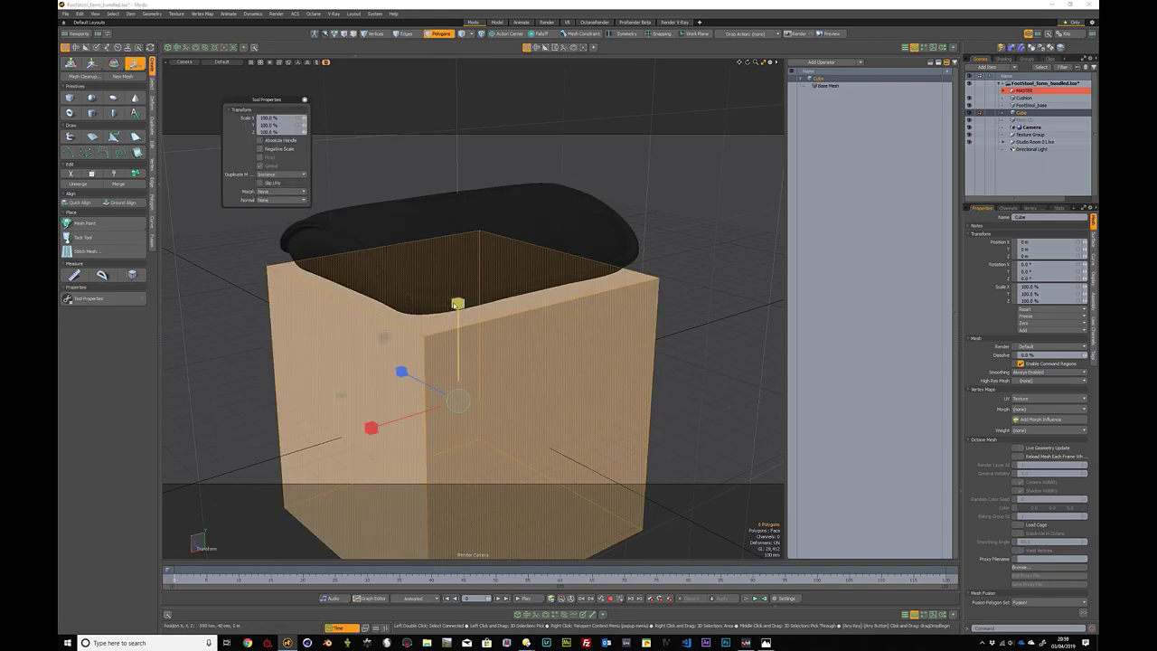
{"action": "left_click_drag", "start_coordinate": [458, 303], "coordinate": [458, 394]}
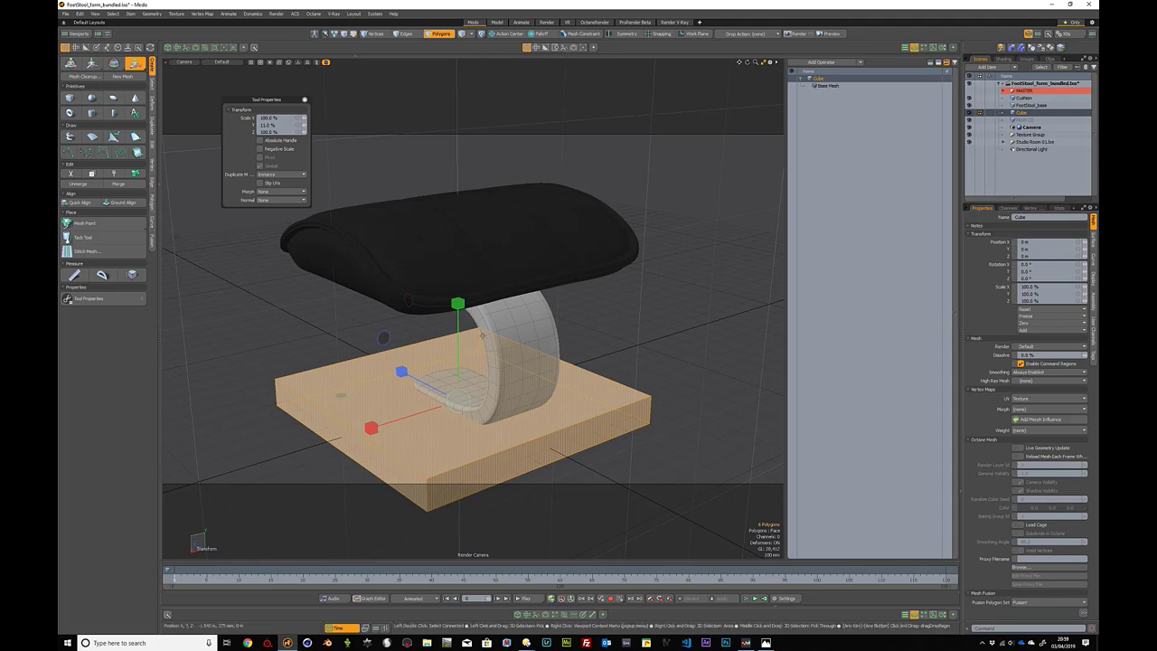
{"action": "left_click_drag", "start_coordinate": [401, 372], "coordinate": [522, 353]}
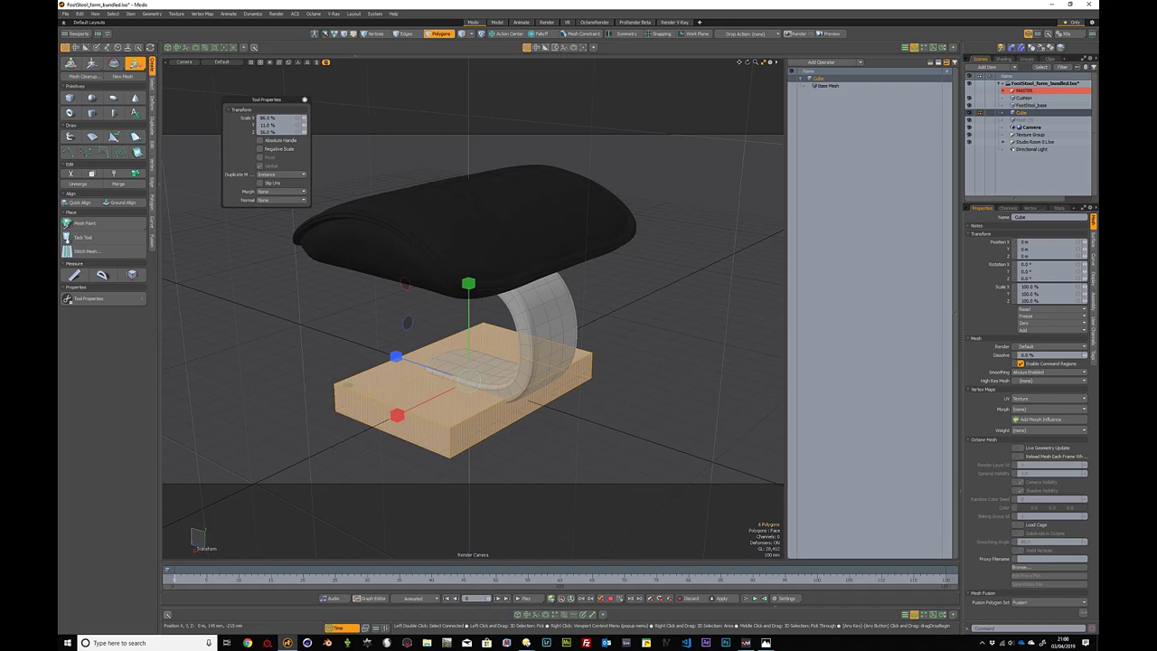
{"action": "key", "text": "space"}
{"action": "left_click", "coordinate": [622, 274]}
Step: Select all polygons of the slab, turn on subdivision smoothing for it and deselect them
{"action": "mouse_move", "coordinate": [499, 324]}
{"action": "left_mouse_down", "text": "alt"}
{"action": "mouse_move", "coordinate": [561, 308]}
{"action": "mouse_move", "coordinate": [537, 299]}
{"action": "mouse_move", "coordinate": [503, 312]}
{"action": "left_mouse_up", "text": "alt"}
{"action": "key", "text": "3"}
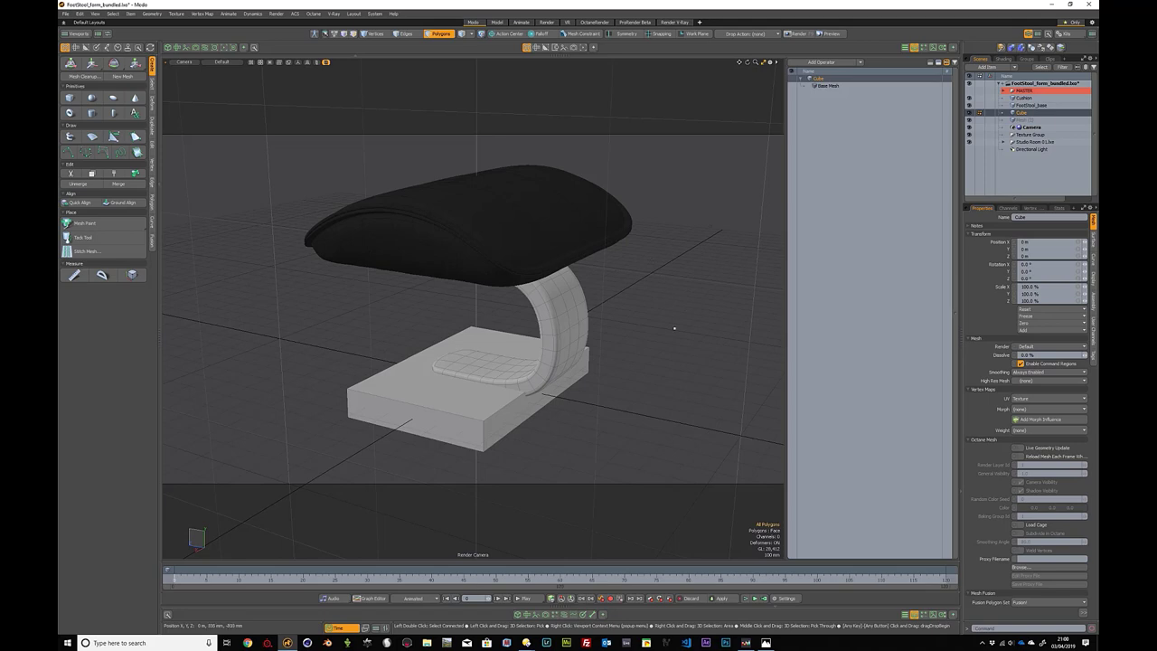
{"action": "left_click_drag", "start_coordinate": [674, 328], "coordinate": [597, 294], "text": "alt"}
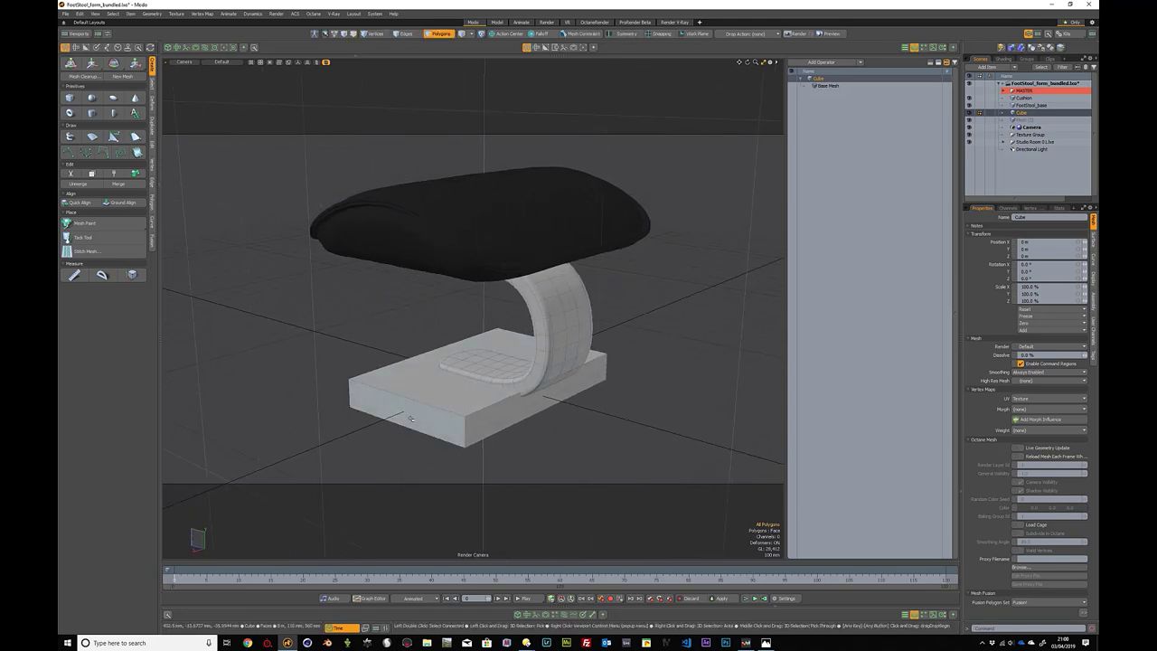
{"action": "double_click", "coordinate": [470, 376]}
{"action": "key", "text": "Tab"}
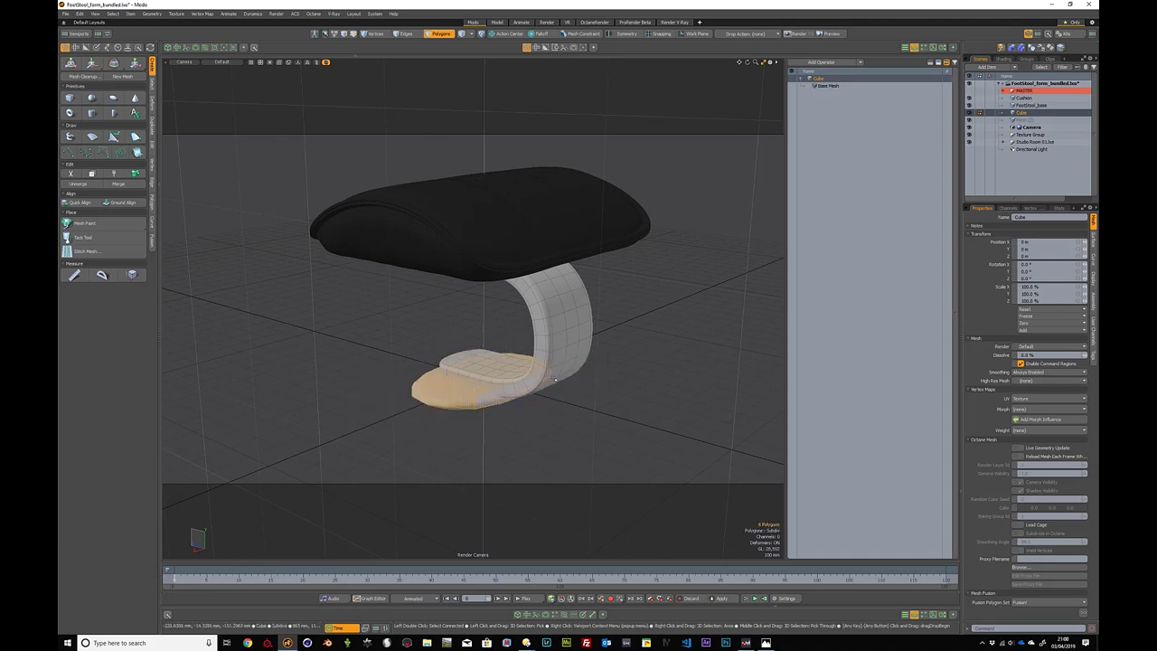
{"action": "left_click", "coordinate": [749, 247]}
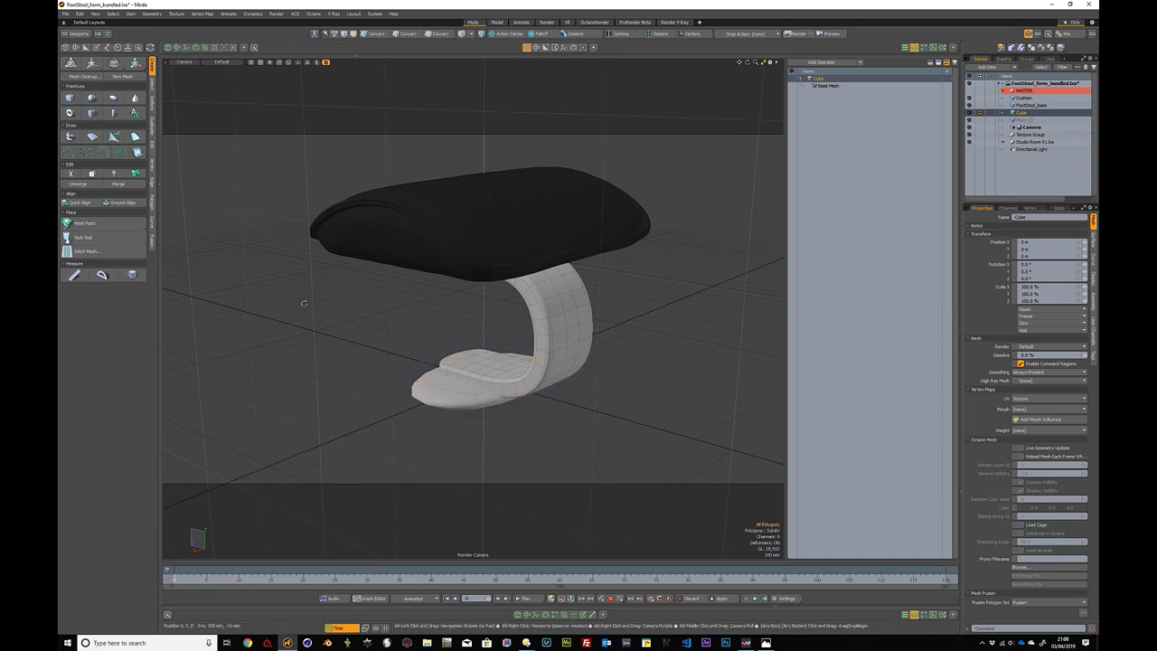
Step: Select adjacent end and top polygons of the slab and loop slice it lengthwise with two symmetric loops at 7%
{"action": "left_click_drag", "start_coordinate": [304, 303], "coordinate": [497, 317], "text": "alt"}
{"action": "left_click", "coordinate": [518, 386]}
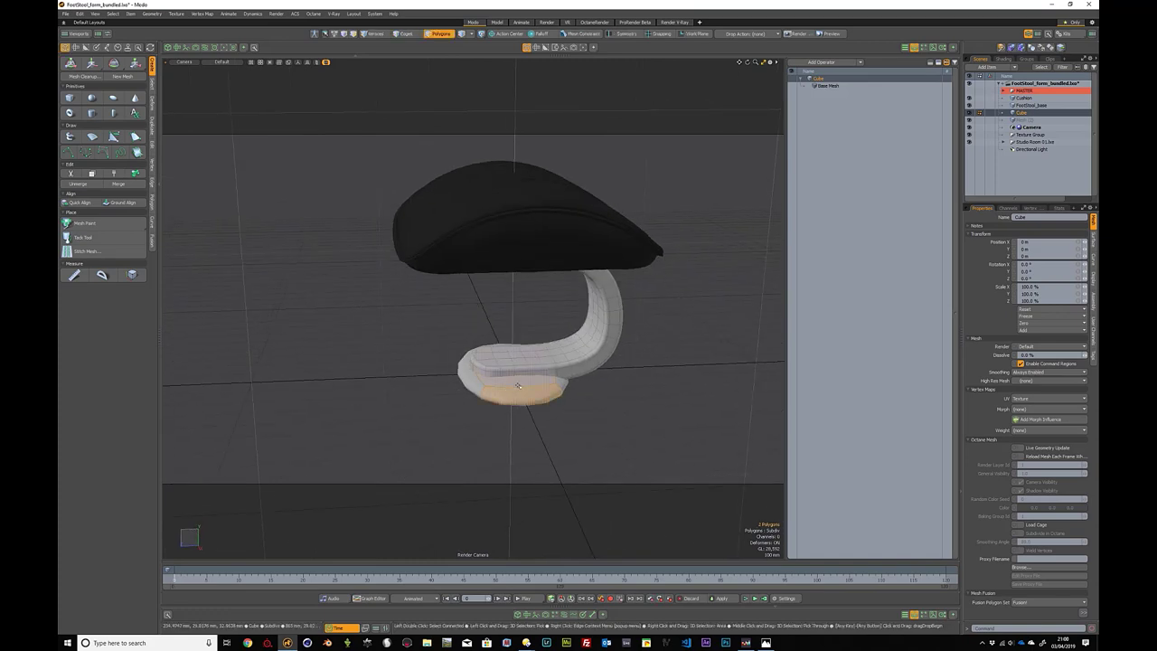
{"action": "left_click", "coordinate": [558, 429]}
{"action": "left_click", "coordinate": [520, 395]}
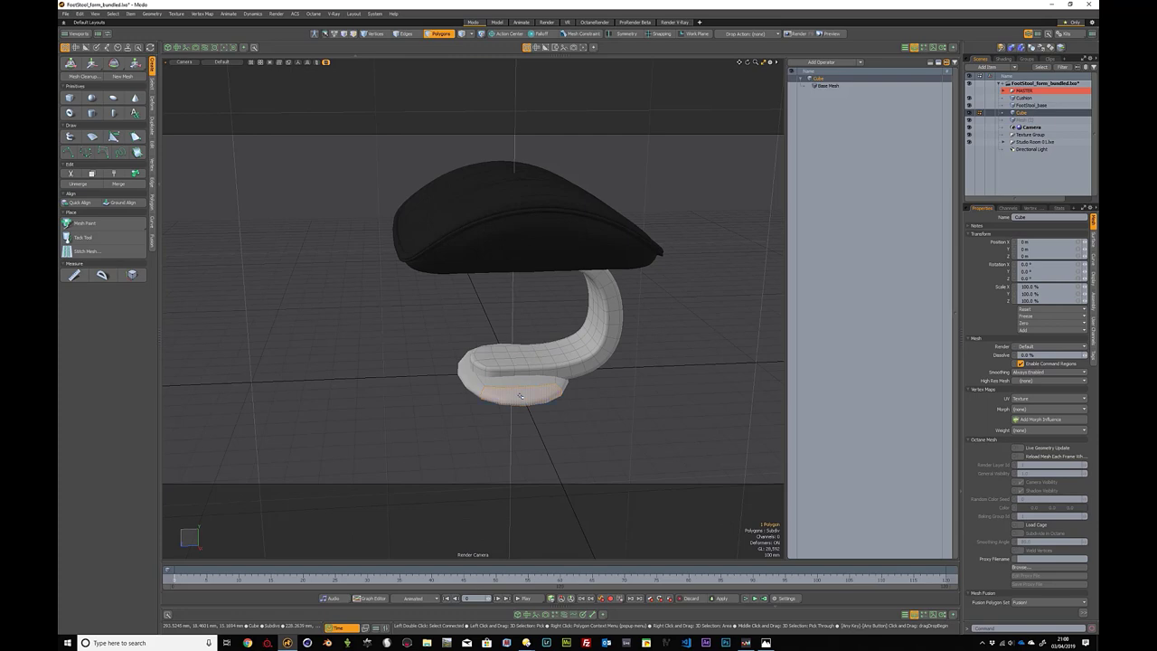
{"action": "left_click", "coordinate": [521, 387], "text": "shift"}
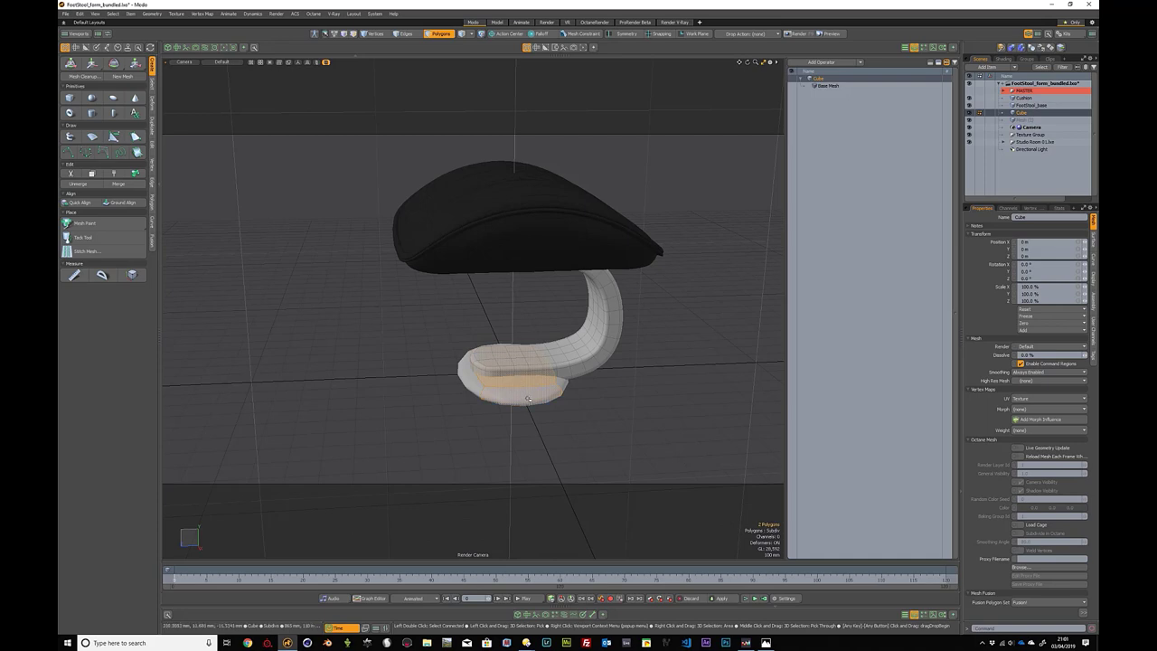
{"action": "key", "text": "alt+c"}
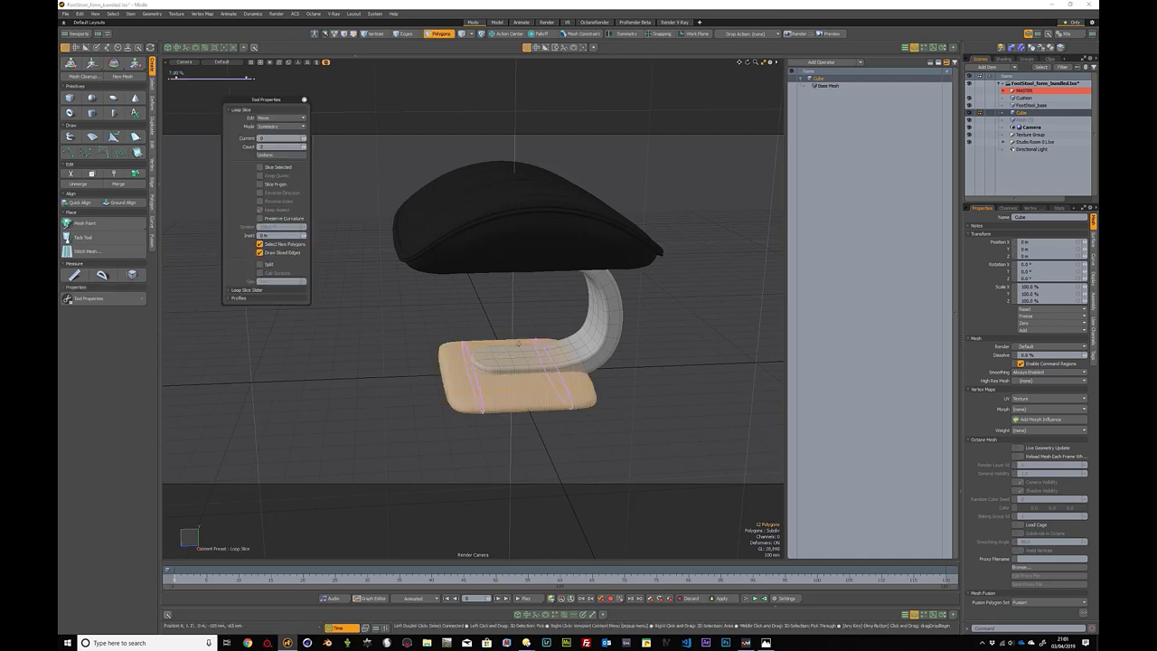
{"action": "left_click_drag", "start_coordinate": [519, 344], "coordinate": [485, 332], "text": "alt"}
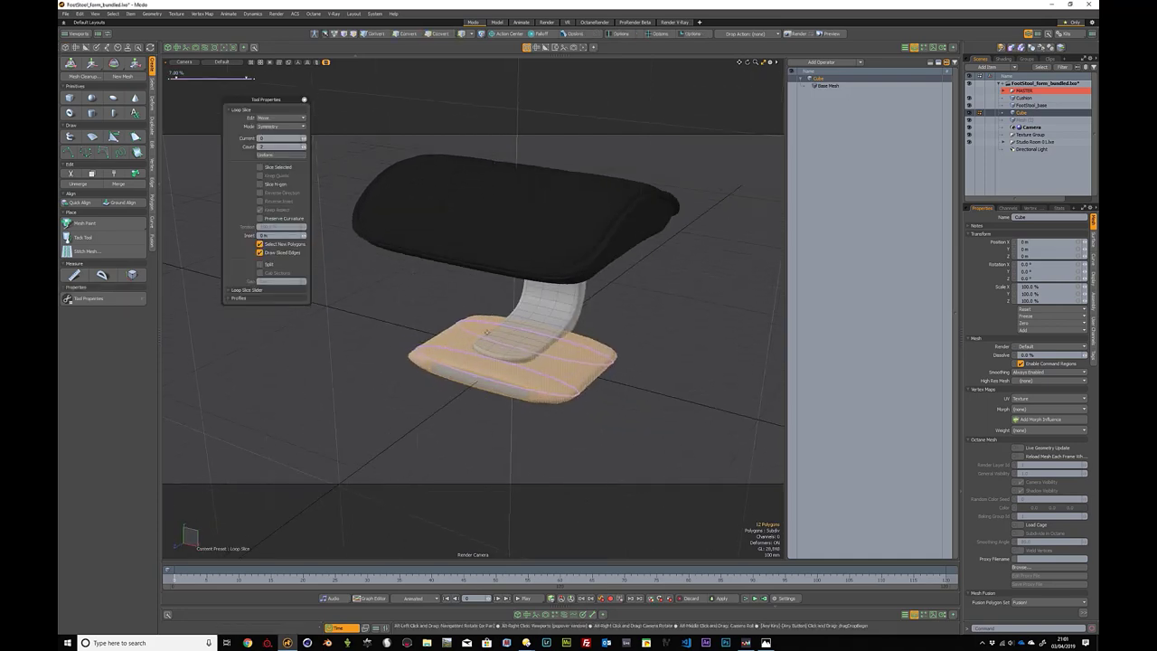
{"action": "key", "text": "space"}
Step: Loop slice the slab crosswise with two symmetric loops from its long side and top polygons, and clear the selection
{"action": "left_click_drag", "start_coordinate": [500, 373], "coordinate": [494, 384]}
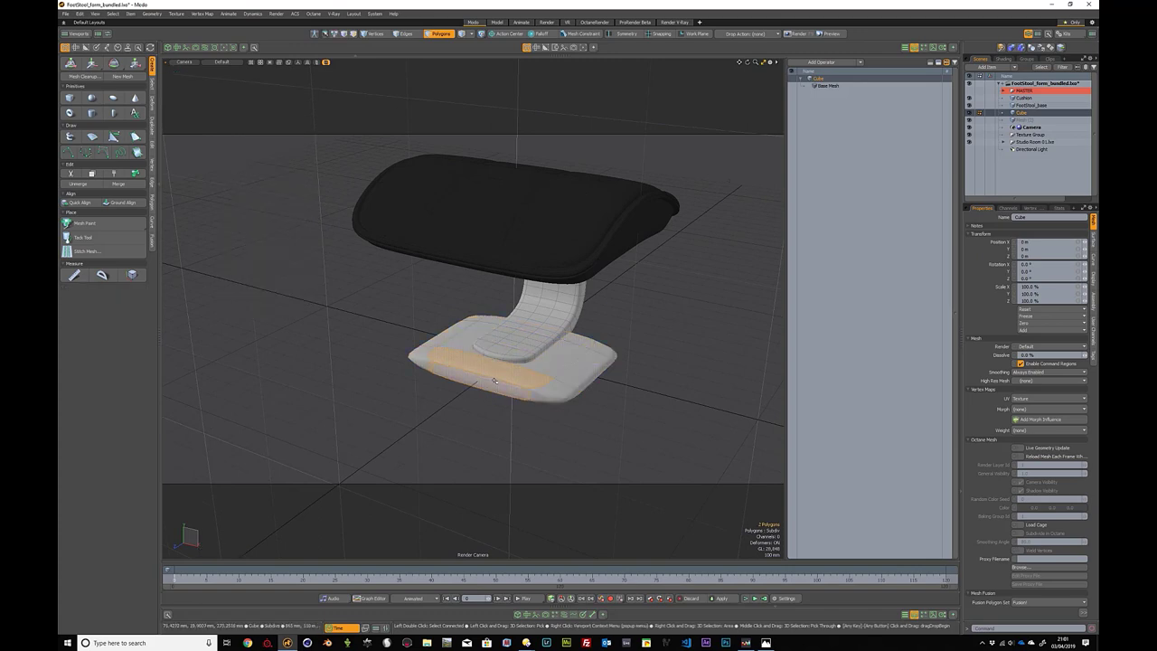
{"action": "key", "text": "alt+c"}
{"action": "key", "text": "space"}
{"action": "left_click", "coordinate": [675, 334]}
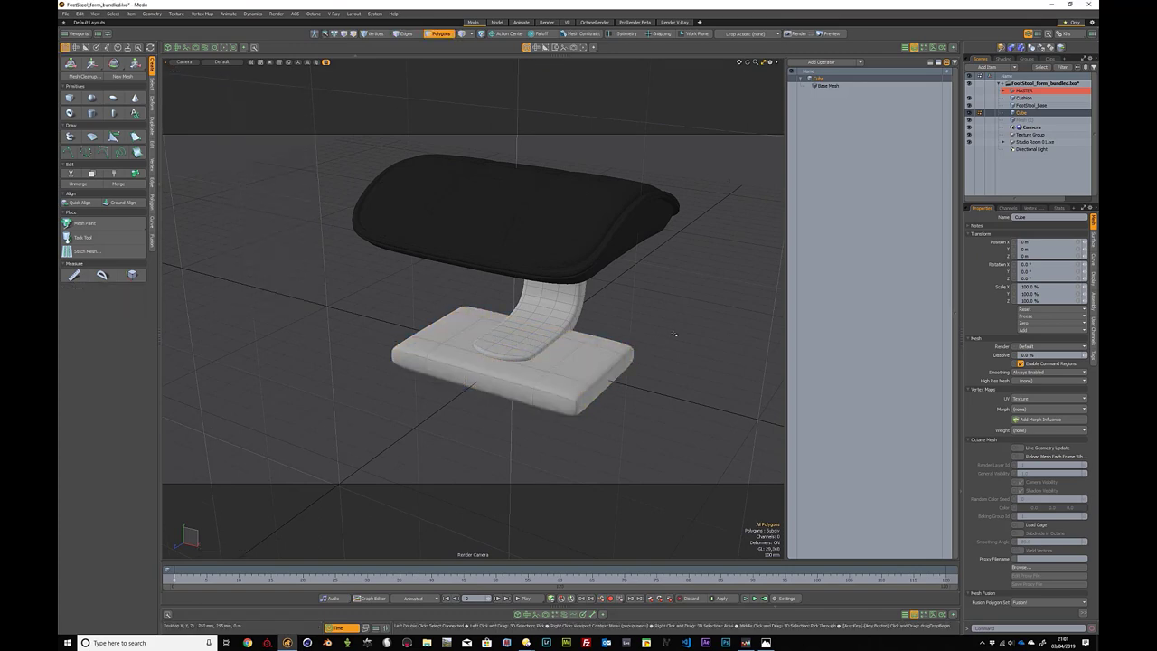
Step: Select both lengthwise edge loops on the unsmoothed slab and scale them to 50% in Z
{"action": "left_click_drag", "start_coordinate": [674, 334], "coordinate": [478, 373], "text": "alt"}
{"action": "key", "text": "2"}
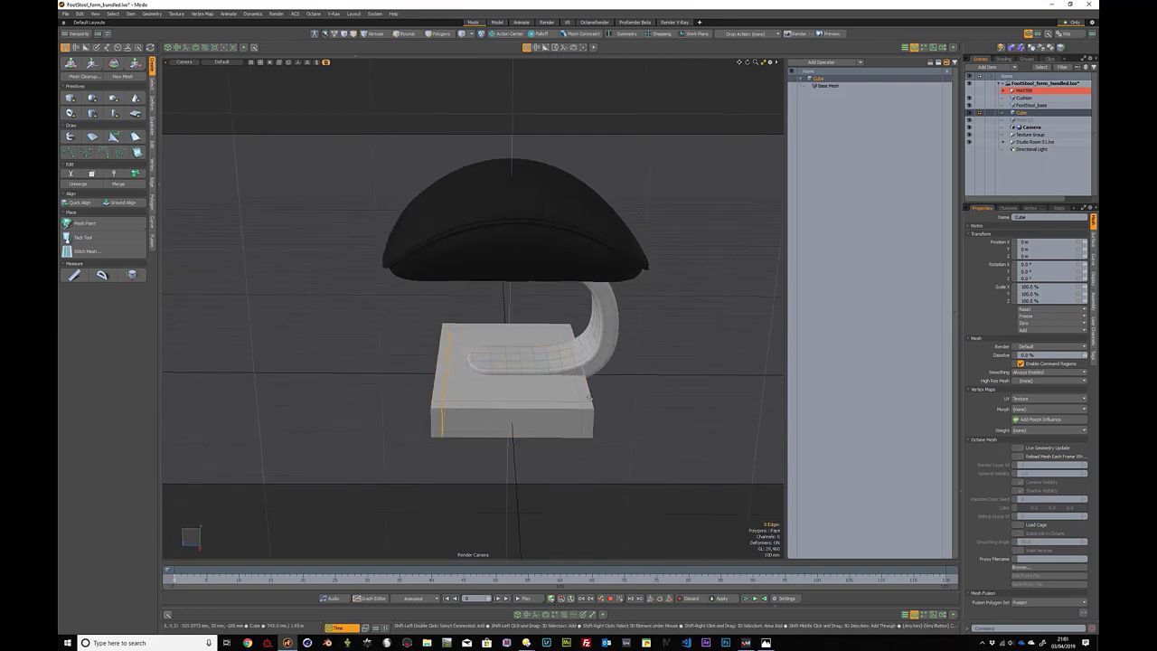
{"action": "double_click", "coordinate": [577, 390], "text": "shift"}
{"action": "left_click_drag", "start_coordinate": [463, 389], "coordinate": [526, 387], "text": "alt"}
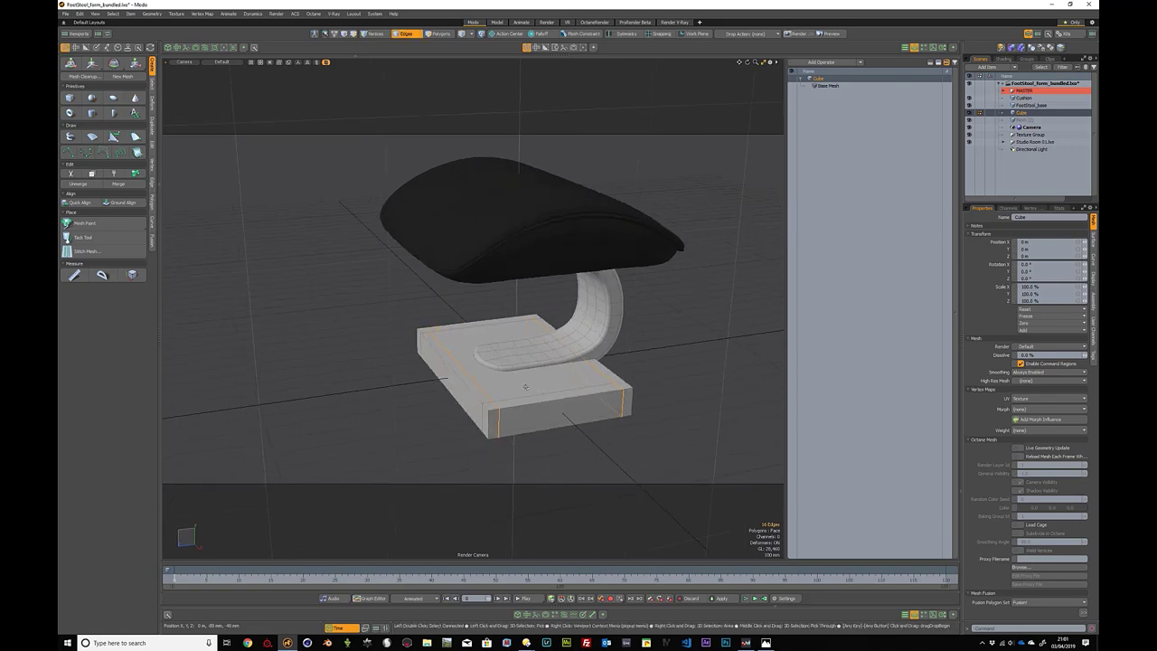
{"action": "key", "text": "r"}
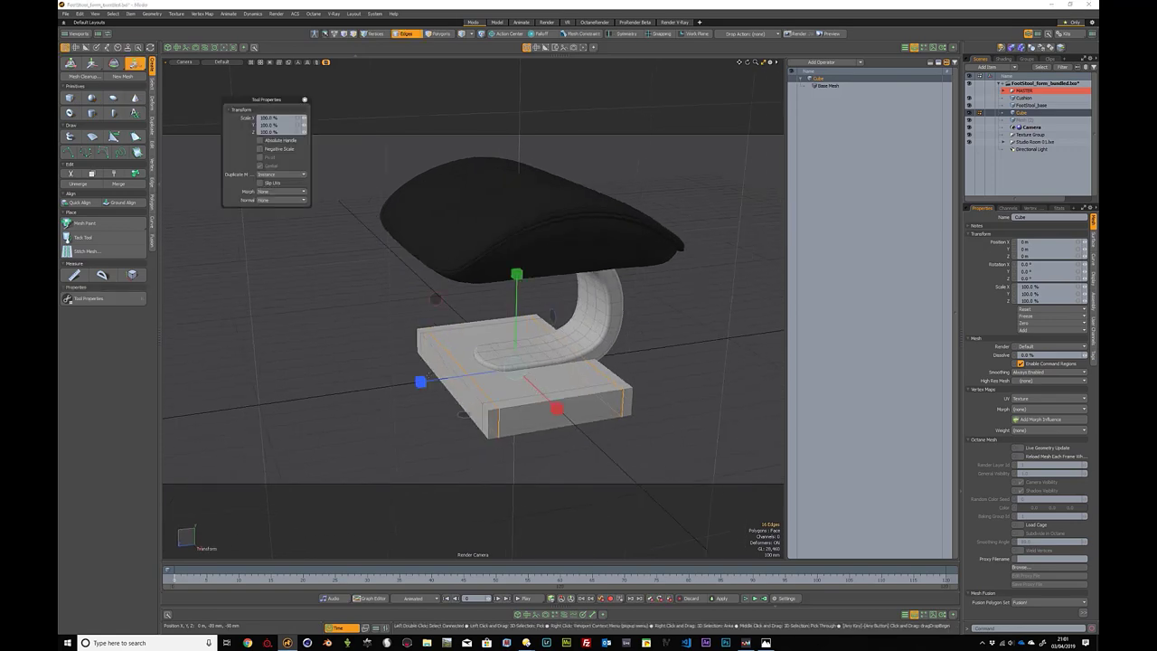
{"action": "left_click_drag", "start_coordinate": [420, 381], "coordinate": [463, 375]}
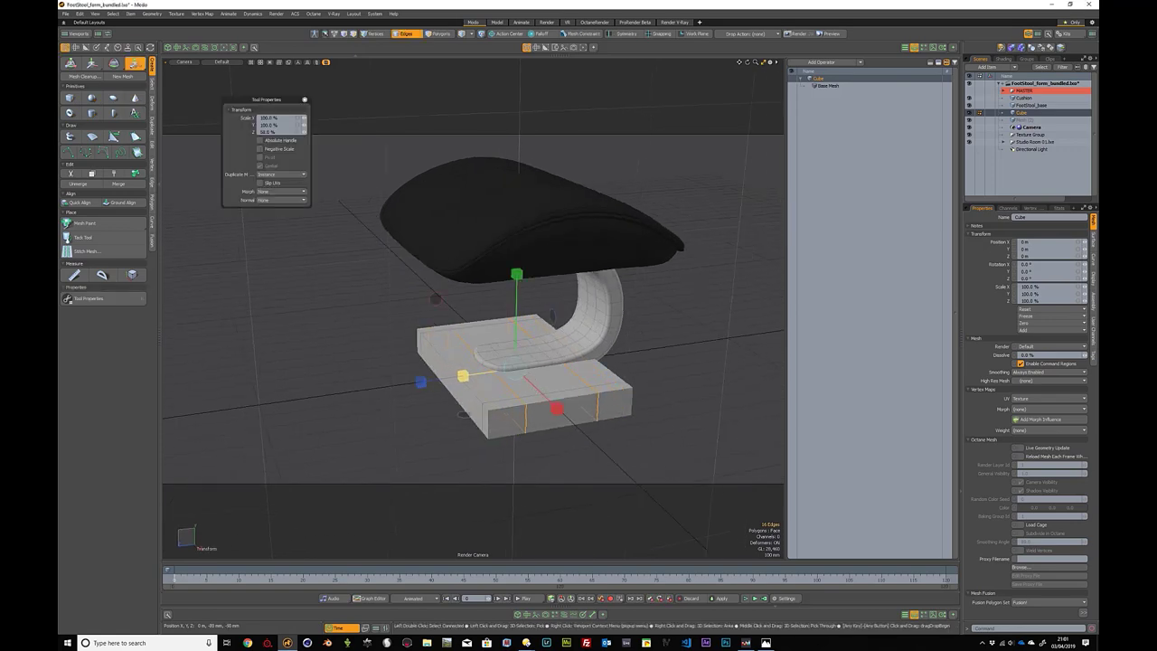
{"action": "key", "text": "space"}
{"action": "left_click_drag", "start_coordinate": [481, 337], "coordinate": [431, 332], "text": "alt"}
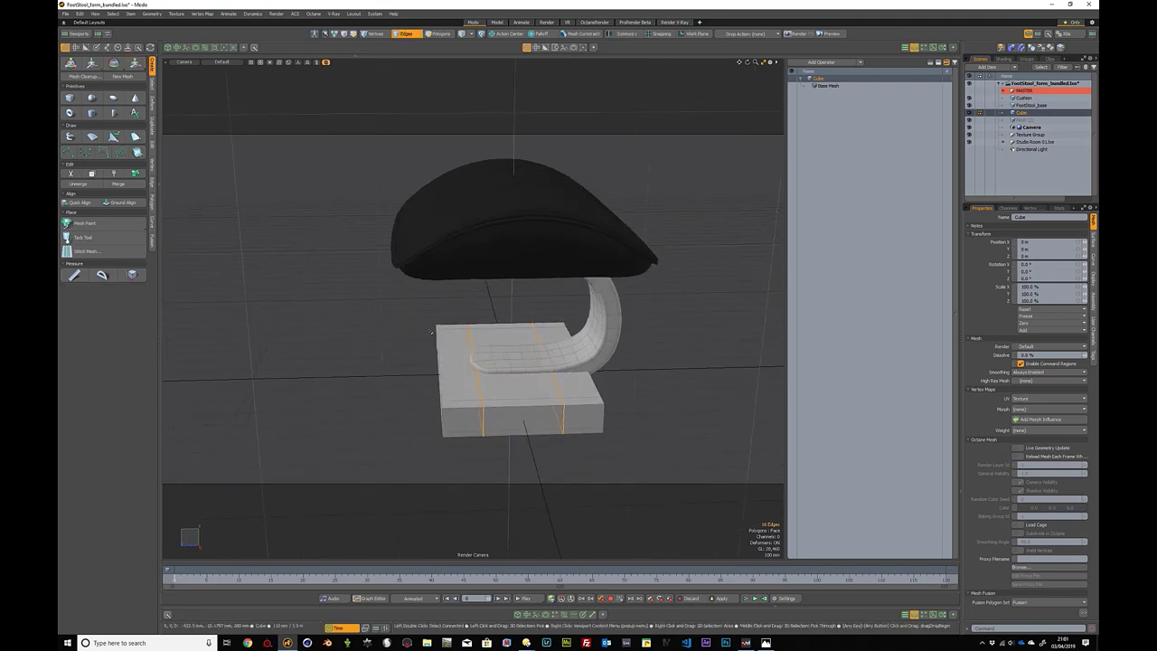
Step: Scale the outer edges of the slab's two long sides to about 73% in X to chamfer the corners, and check the smoothed shape
{"action": "right_click_drag", "start_coordinate": [412, 309], "coordinate": [456, 432]}
{"action": "mouse_move", "coordinate": [447, 312]}
{"action": "right_mouse_down"}
{"action": "mouse_move", "coordinate": [402, 302]}
{"action": "mouse_move", "coordinate": [357, 448]}
{"action": "mouse_move", "coordinate": [468, 426]}
{"action": "right_mouse_up"}
{"action": "mouse_move", "coordinate": [344, 350]}
{"action": "left_mouse_down", "text": "alt"}
{"action": "mouse_move", "coordinate": [377, 346]}
{"action": "mouse_move", "coordinate": [335, 343]}
{"action": "left_mouse_up", "text": "alt"}
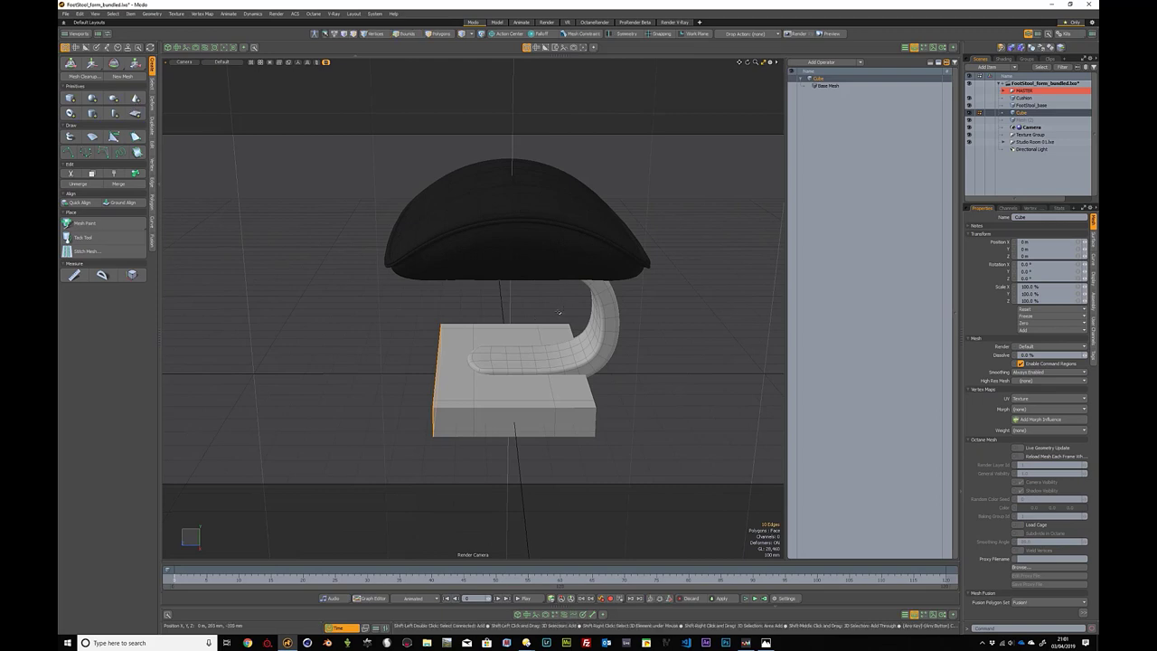
{"action": "left_click_drag", "start_coordinate": [597, 380], "coordinate": [543, 380], "text": "alt"}
{"action": "key", "text": "r"}
{"action": "left_click_drag", "start_coordinate": [382, 406], "coordinate": [409, 398]}
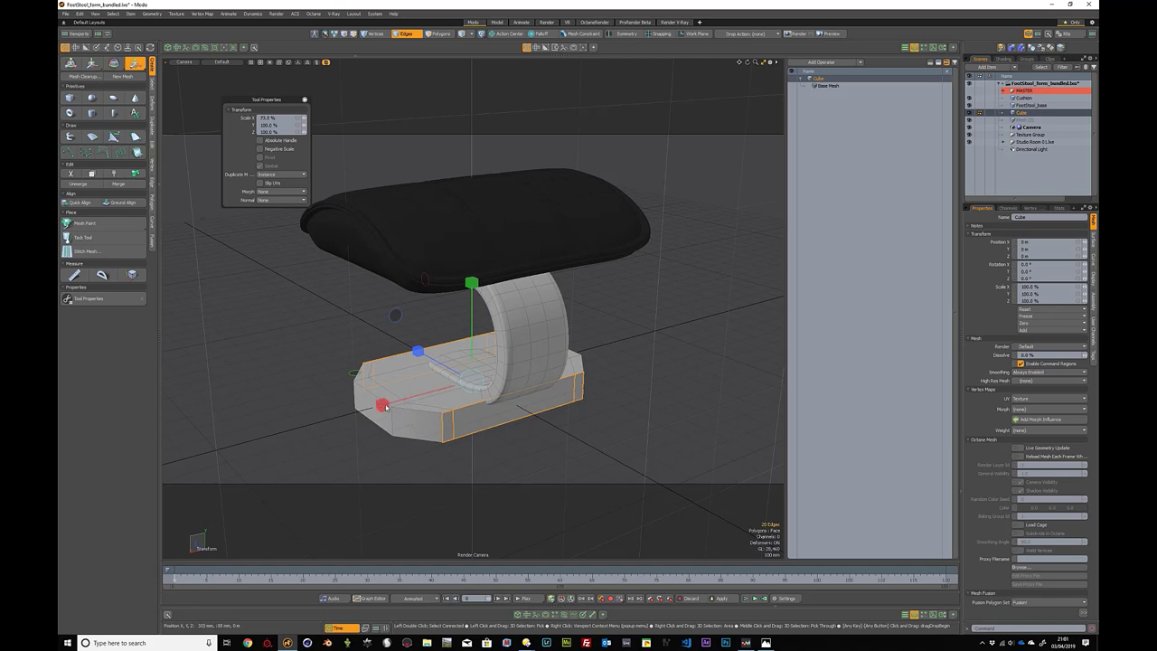
{"action": "key", "text": "q"}
{"action": "left_click", "coordinate": [609, 432]}
{"action": "key", "text": "shift+Tab"}
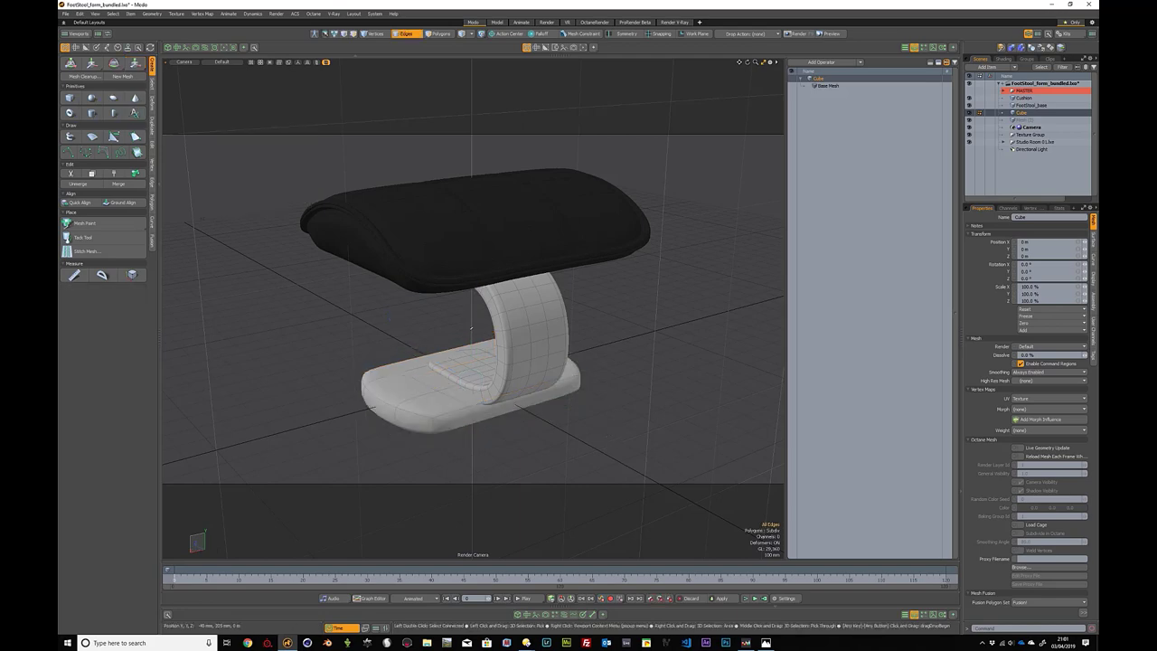
{"action": "left_click_drag", "start_coordinate": [633, 384], "coordinate": [562, 331], "text": "alt"}
{"action": "key", "text": "Tab"}
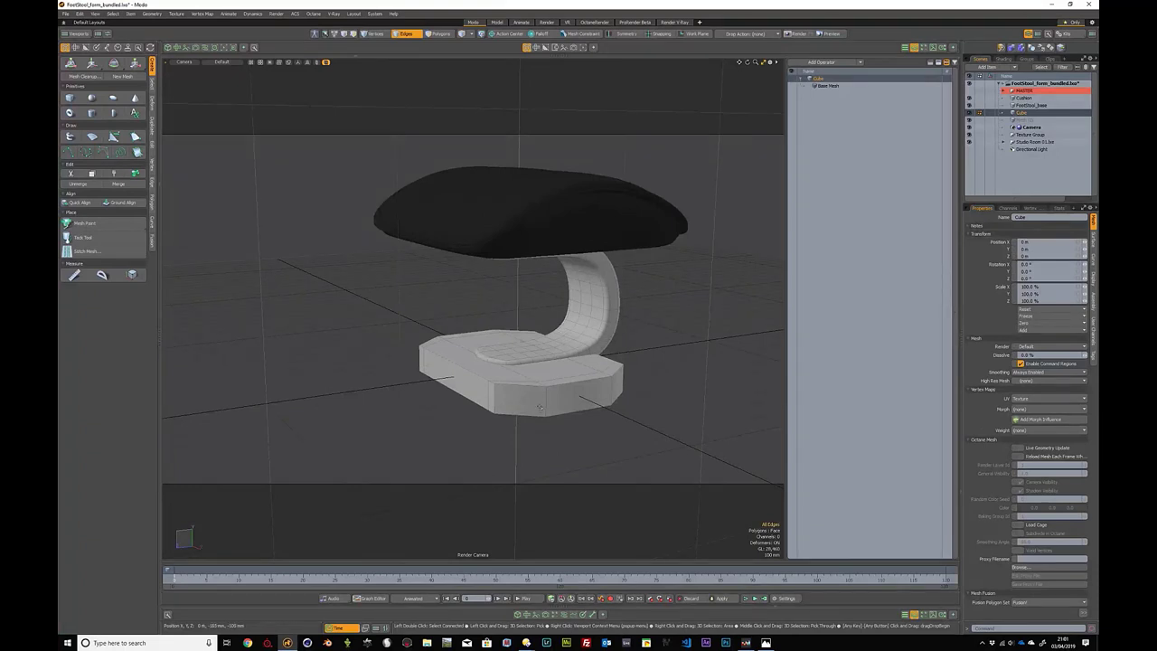
Step: Select two neighbouring side polygons of the slab and loop slice around its rim with two symmetric loops at 15%
{"action": "key", "text": "3"}
{"action": "left_click_drag", "start_coordinate": [540, 400], "coordinate": [561, 401]}
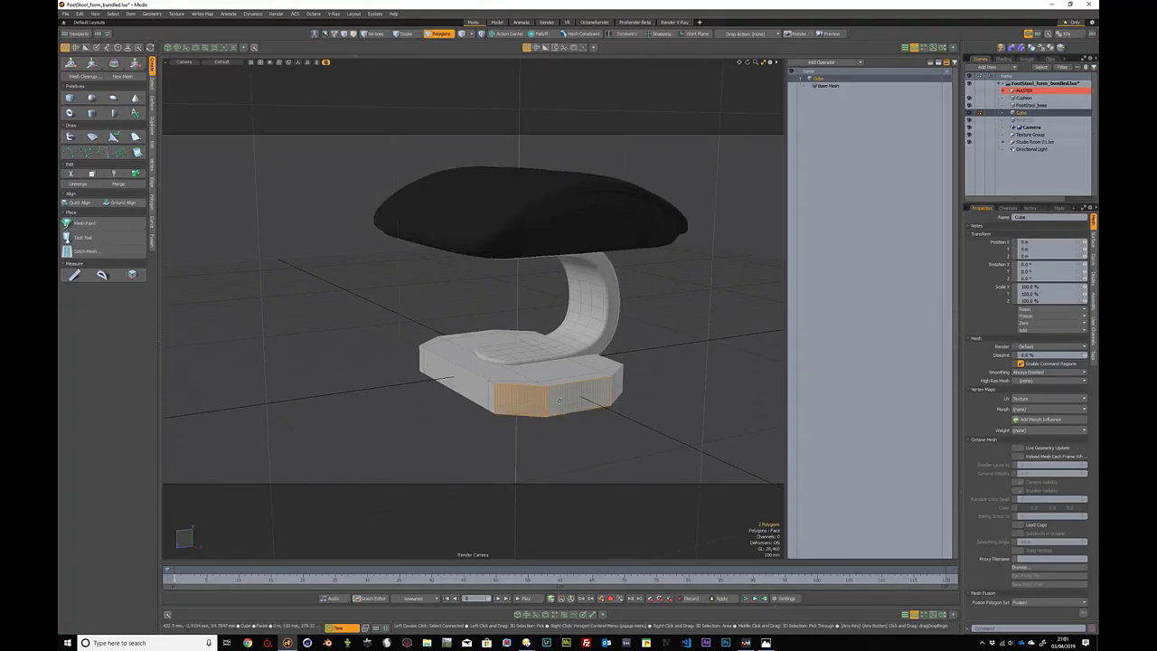
{"action": "key", "text": "alt+c"}
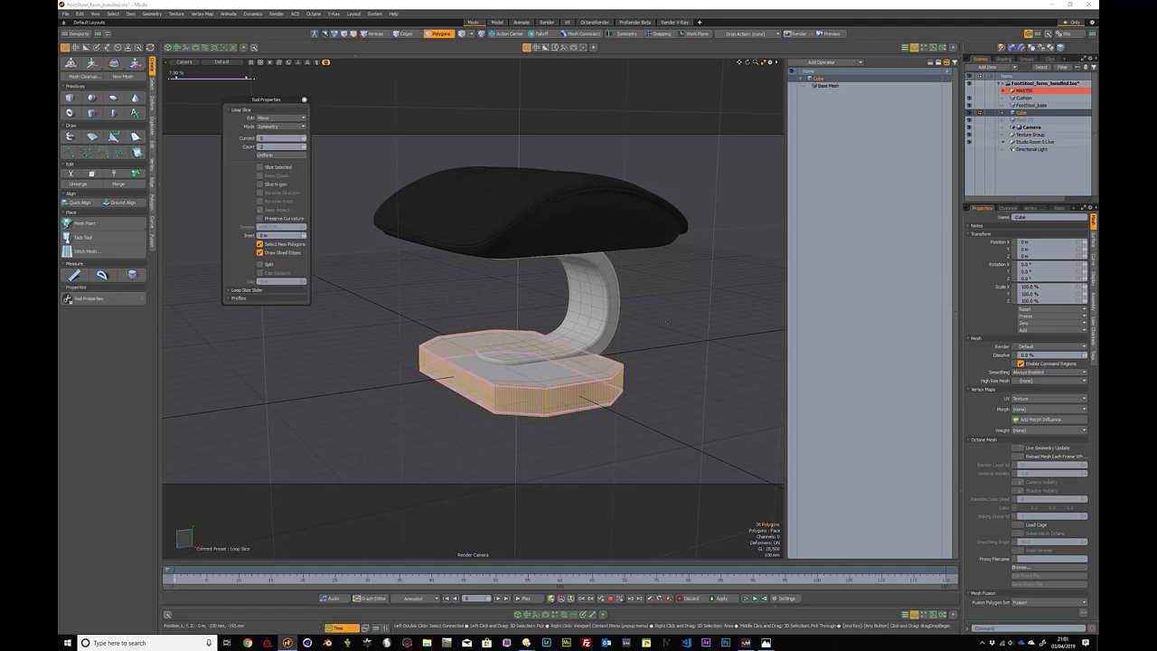
{"action": "left_click_drag", "start_coordinate": [665, 324], "coordinate": [697, 323]}
{"action": "left_click_drag", "start_coordinate": [180, 78], "coordinate": [183, 78]}
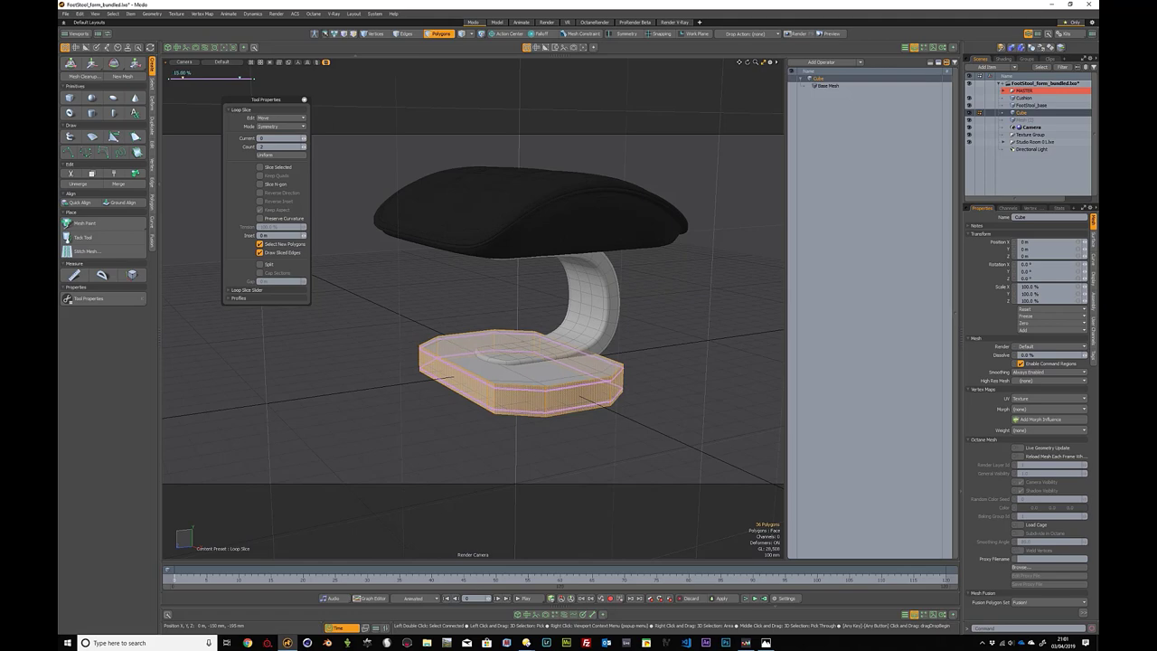
Step: Change the Loop Slice mode to Free and make the second slice current so that the rim loops can be positioned individually
{"action": "left_click", "coordinate": [281, 126]}
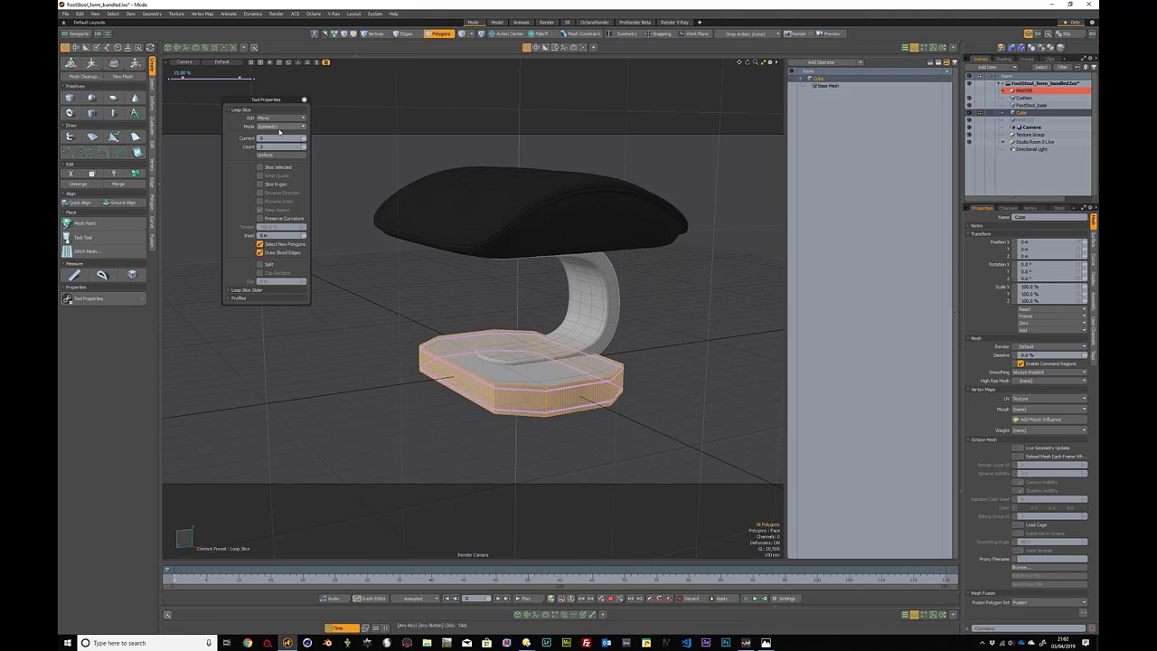
{"action": "left_click", "coordinate": [281, 129]}
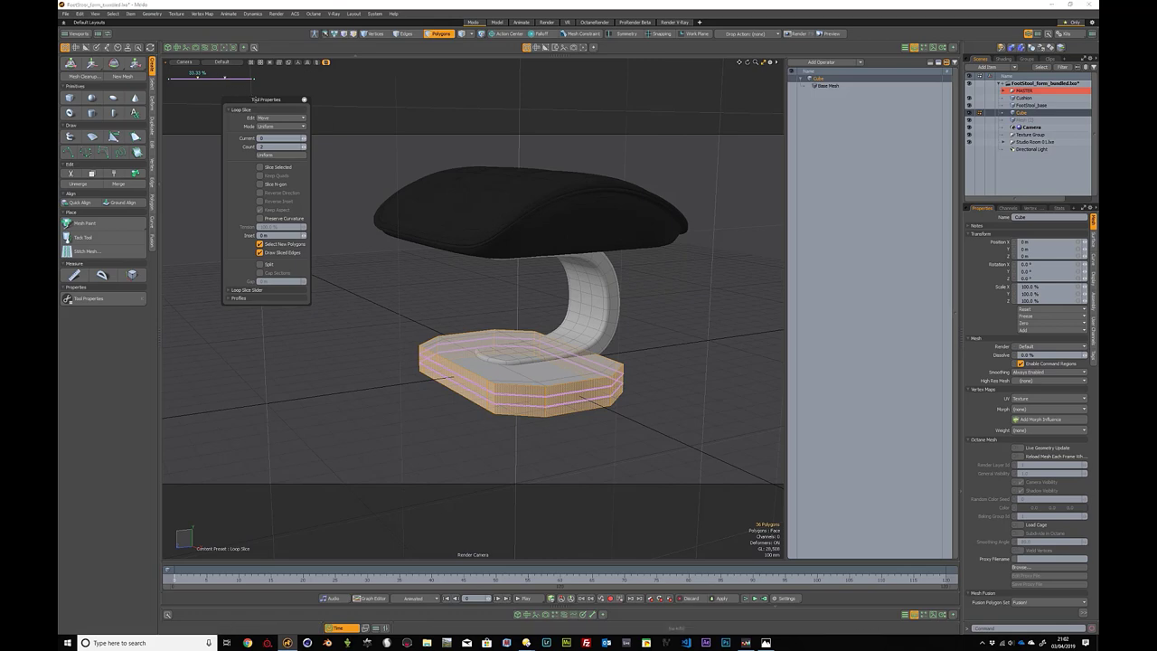
{"action": "left_click_drag", "start_coordinate": [243, 94], "coordinate": [191, 140]}
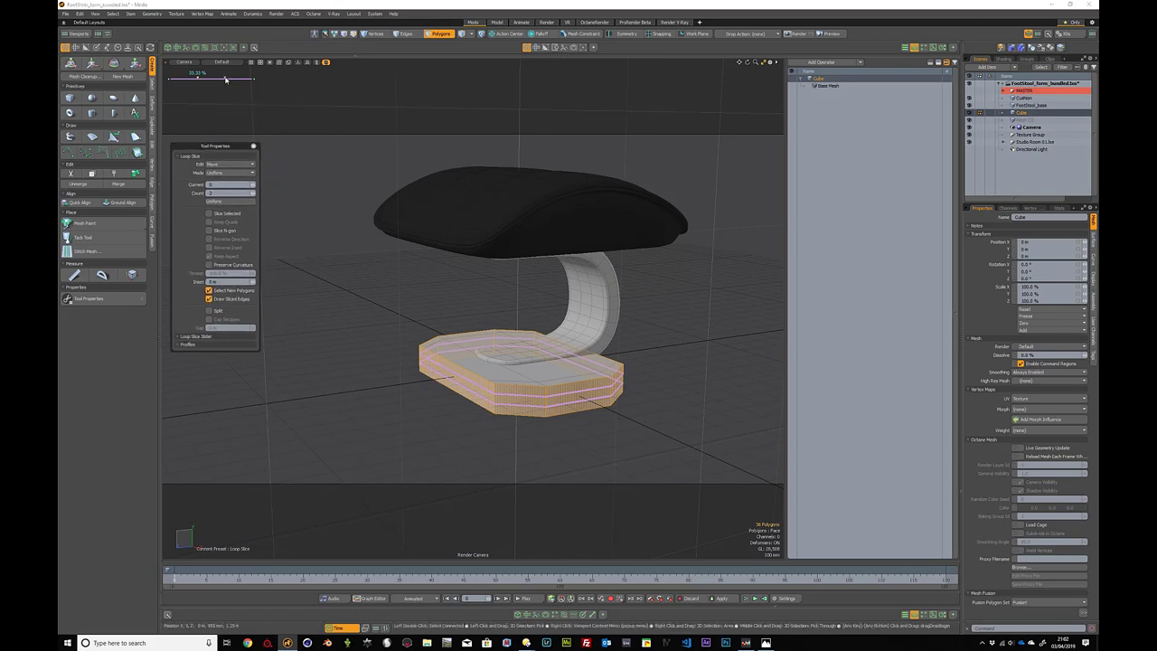
{"action": "left_click", "coordinate": [226, 79]}
{"action": "left_click", "coordinate": [230, 172]}
{"action": "left_click", "coordinate": [220, 163]}
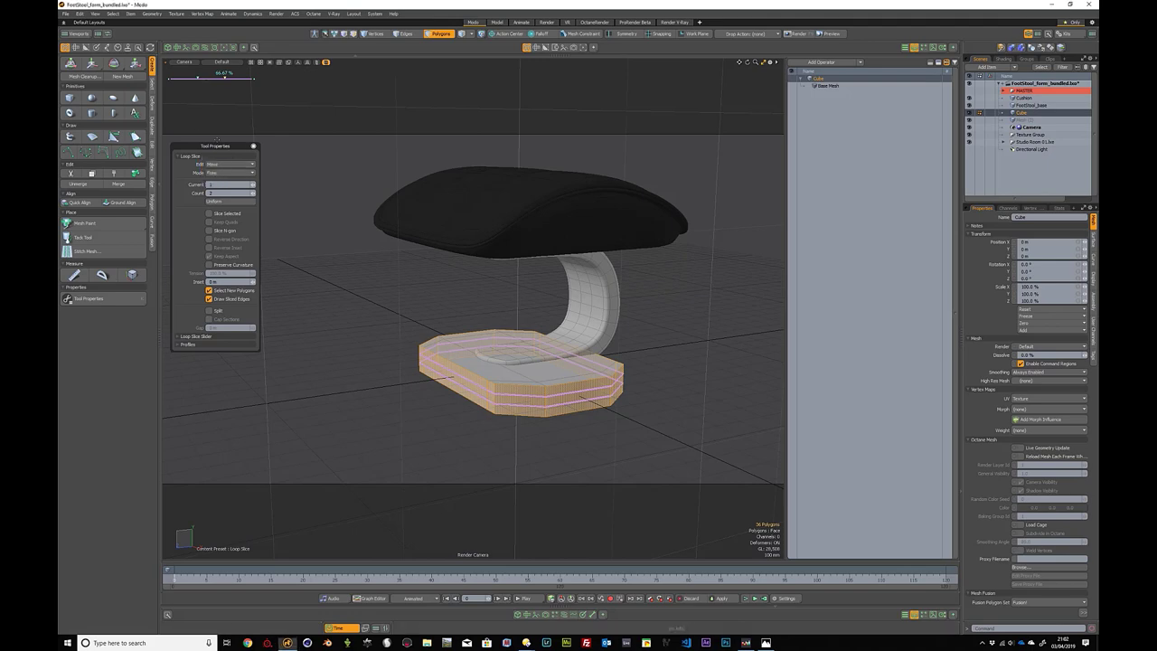
Step: Place one rim loop close to the slab's lower edge and the other at about 20%, finish the slice and check the smoothed shape
{"action": "left_click_drag", "start_coordinate": [226, 80], "coordinate": [240, 78]}
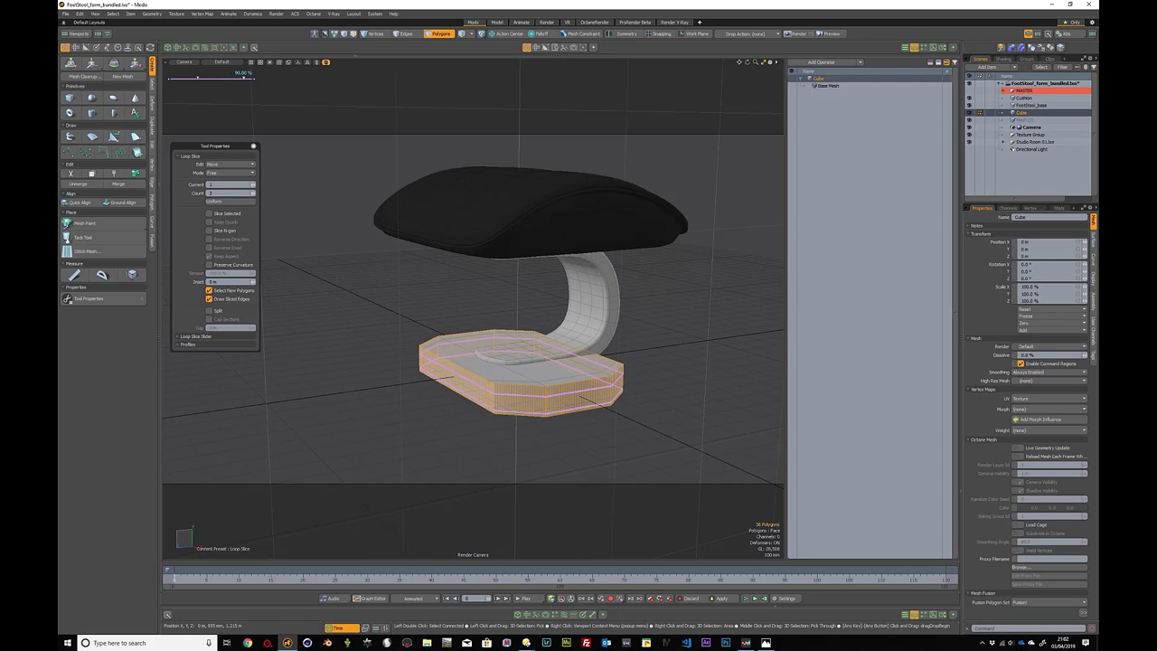
{"action": "left_click_drag", "start_coordinate": [244, 78], "coordinate": [251, 79]}
{"action": "left_click_drag", "start_coordinate": [198, 79], "coordinate": [186, 78]}
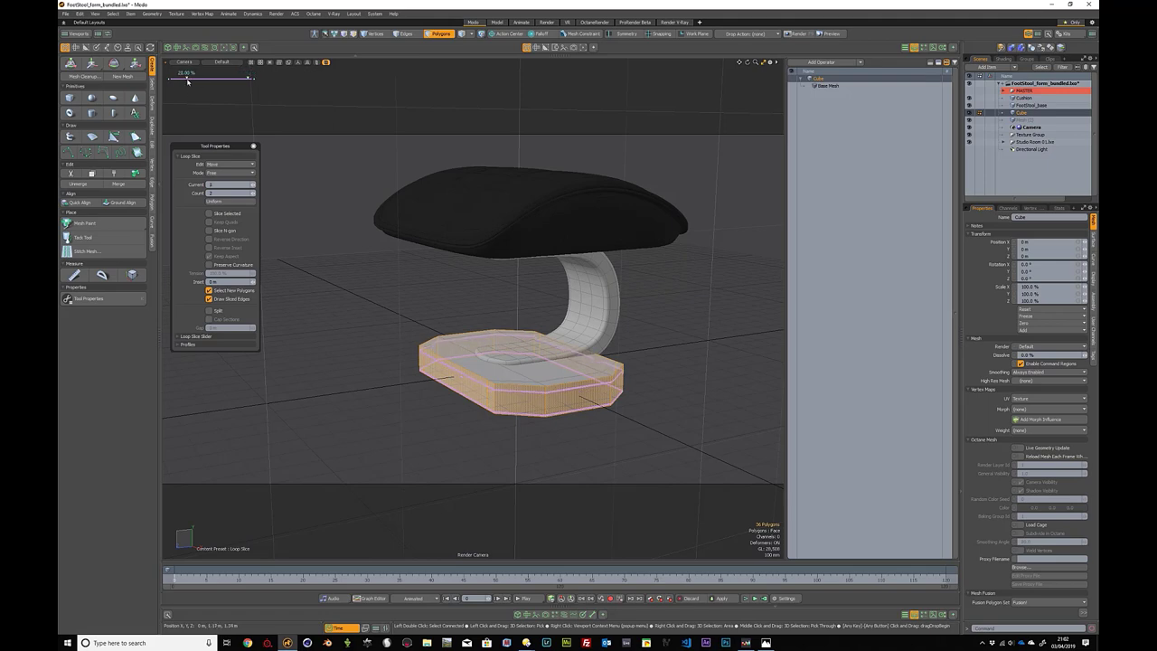
{"action": "key", "text": "q"}
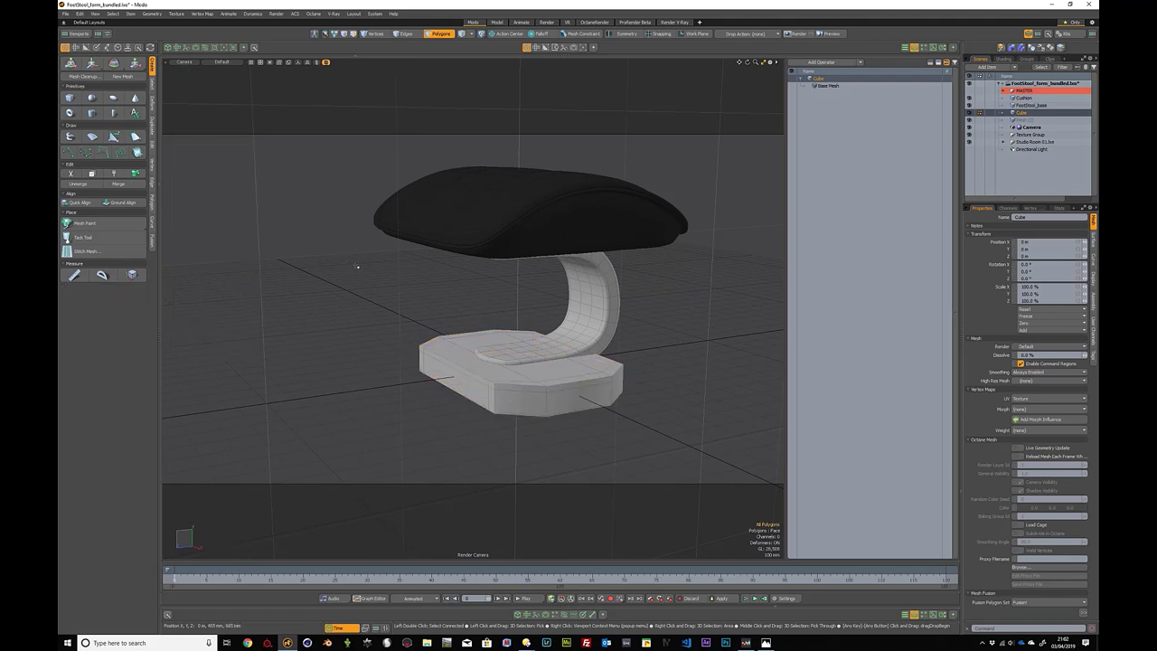
{"action": "key", "text": "Tab"}
{"action": "left_click_drag", "start_coordinate": [560, 317], "coordinate": [516, 366], "text": "alt"}
{"action": "key", "text": "Tab"}
Step: Select the nine polygons of the slab's top face and scale them inward uniformly to about 90%
{"action": "key", "text": "3"}
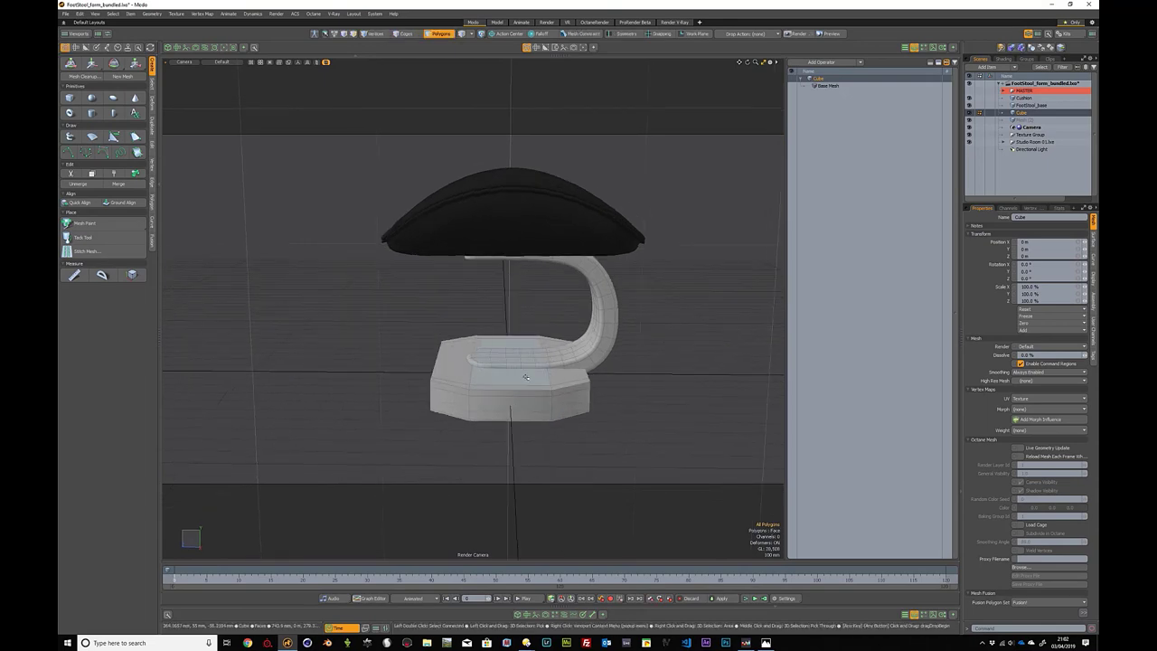
{"action": "left_click", "coordinate": [527, 377]}
{"action": "key", "text": "shift"}
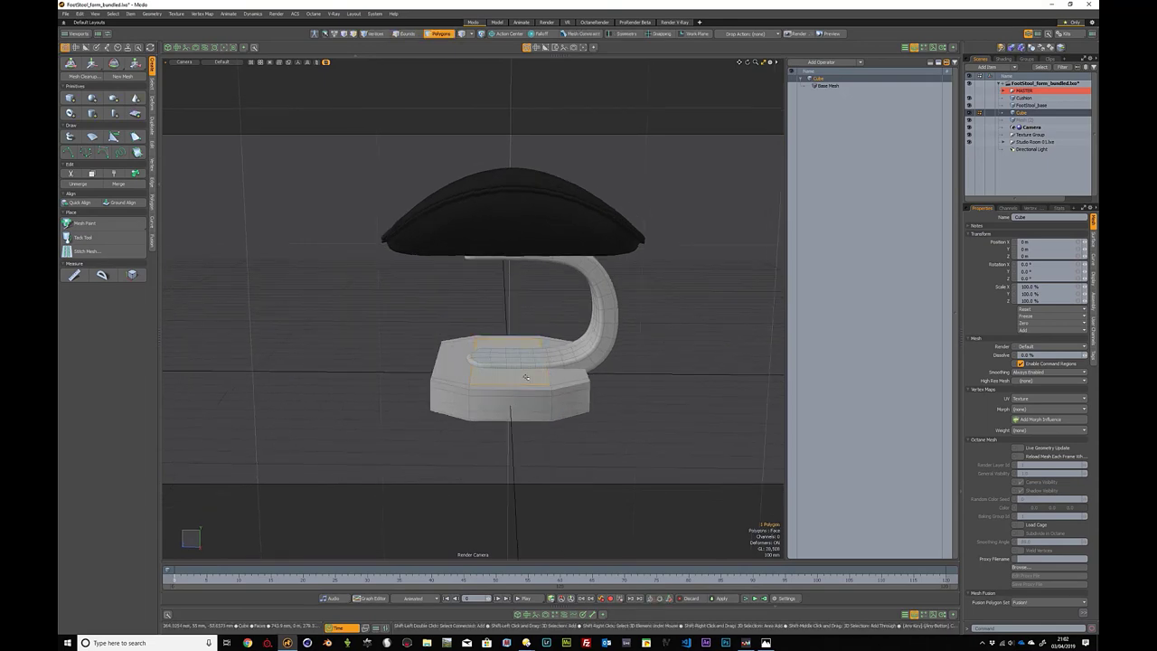
{"action": "key", "text": "shift+Up"}
{"action": "left_click_drag", "start_coordinate": [388, 314], "coordinate": [424, 314], "text": "alt"}
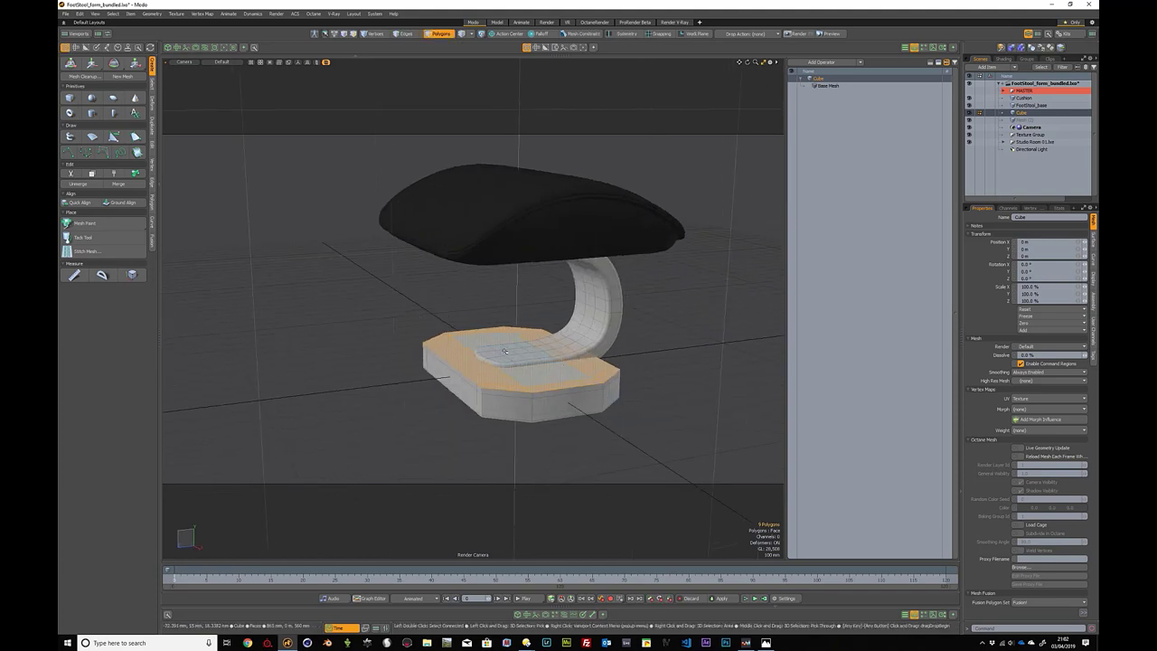
{"action": "key", "text": "y"}
{"action": "left_click_drag", "start_coordinate": [516, 355], "coordinate": [502, 356]}
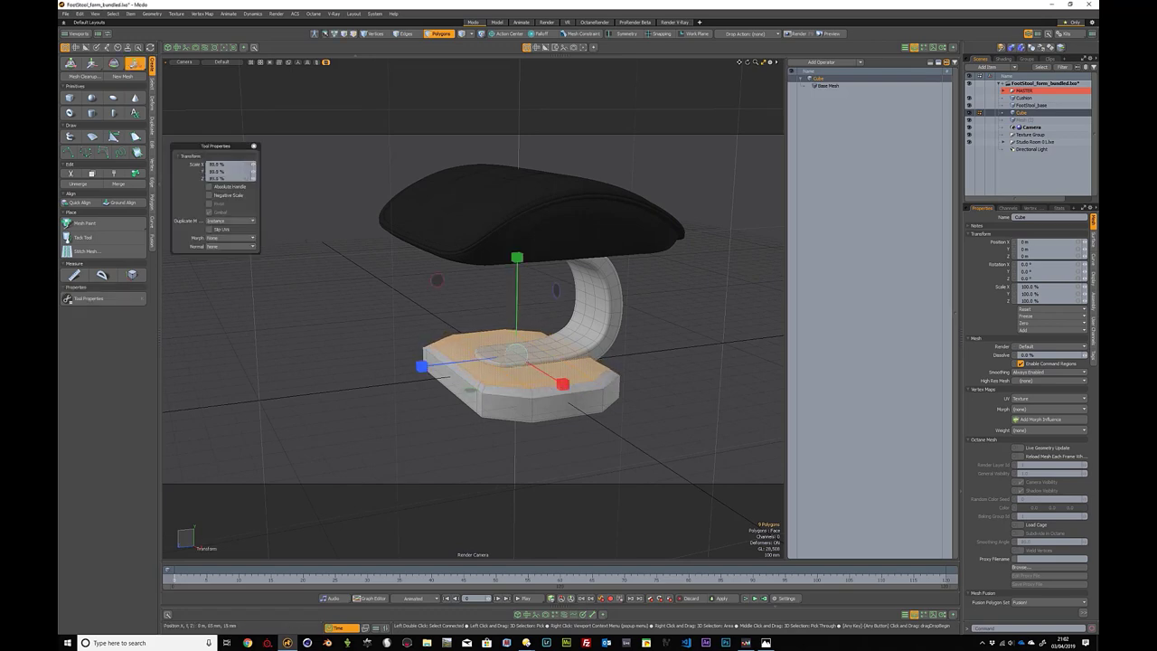
{"action": "key", "text": "q"}
{"action": "left_click", "coordinate": [648, 364]}
{"action": "key", "text": "Tab"}
{"action": "left_click_drag", "start_coordinate": [640, 356], "coordinate": [533, 347], "text": "alt"}
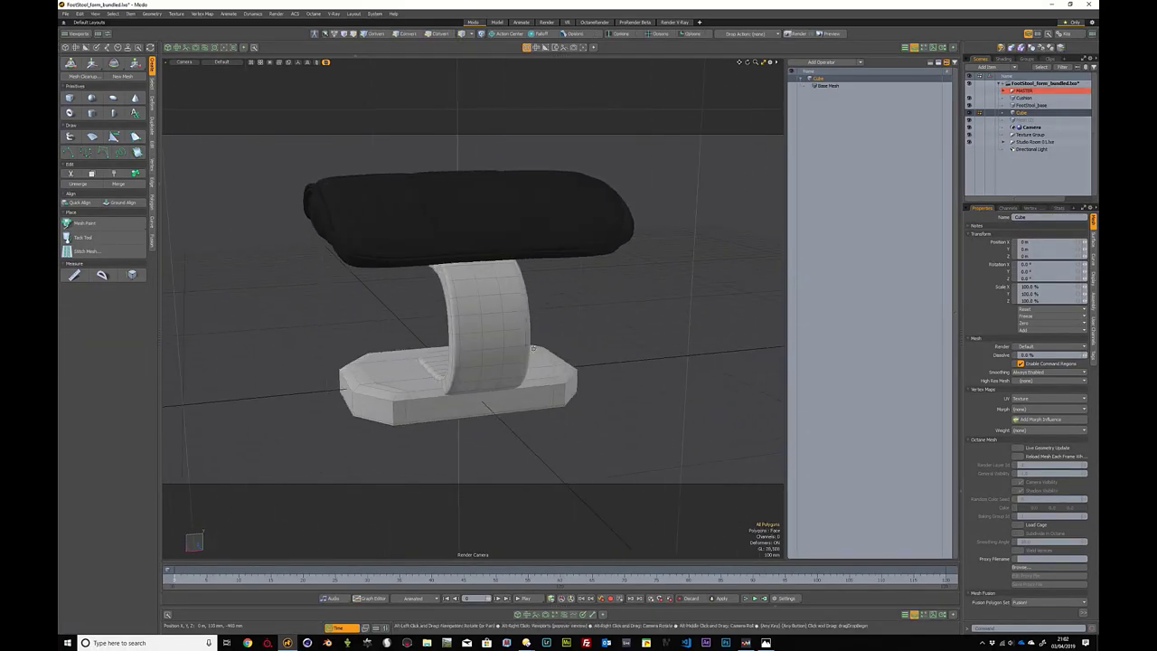
Step: Scale the six upright edges near the corners of the slab's long sides inward along X, and check the smoothed shape
{"action": "key", "text": "1"}
{"action": "double_click", "coordinate": [408, 406]}
{"action": "key", "text": "2"}
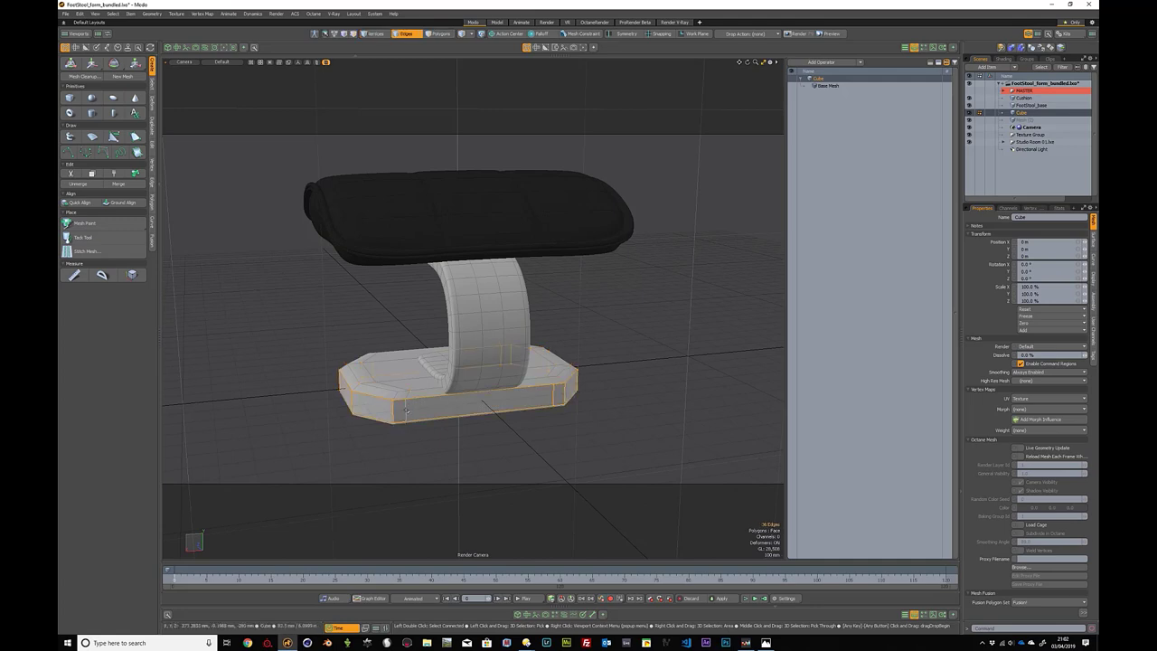
{"action": "left_click", "coordinate": [407, 408]}
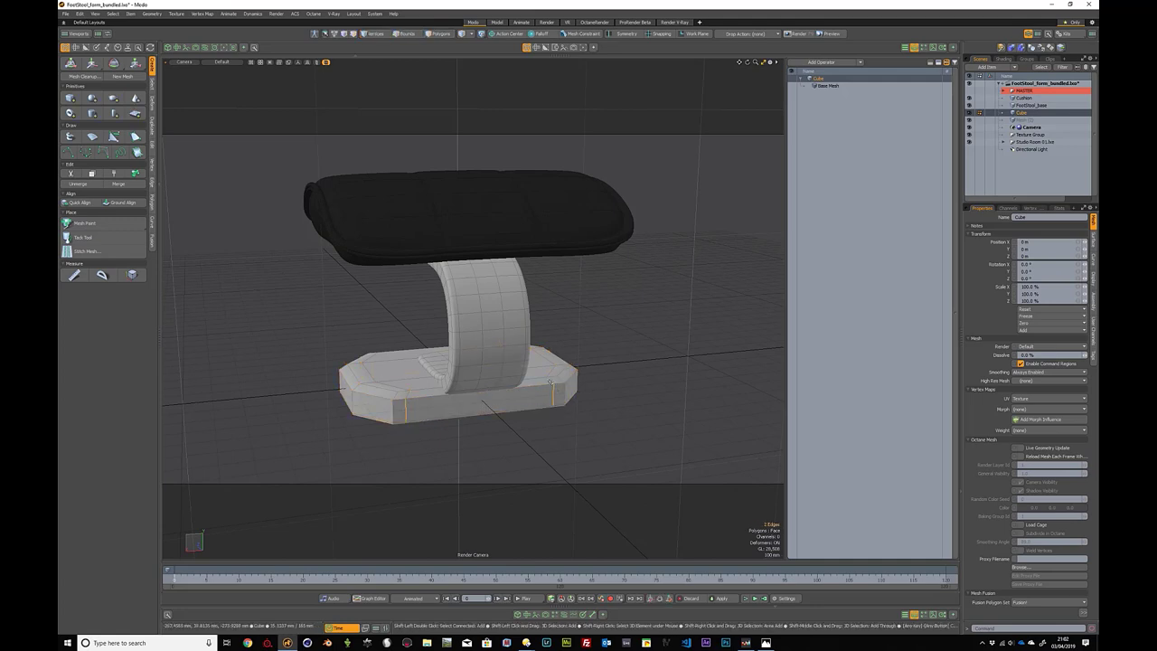
{"action": "left_click_drag", "start_coordinate": [405, 394], "coordinate": [418, 290], "text": "alt"}
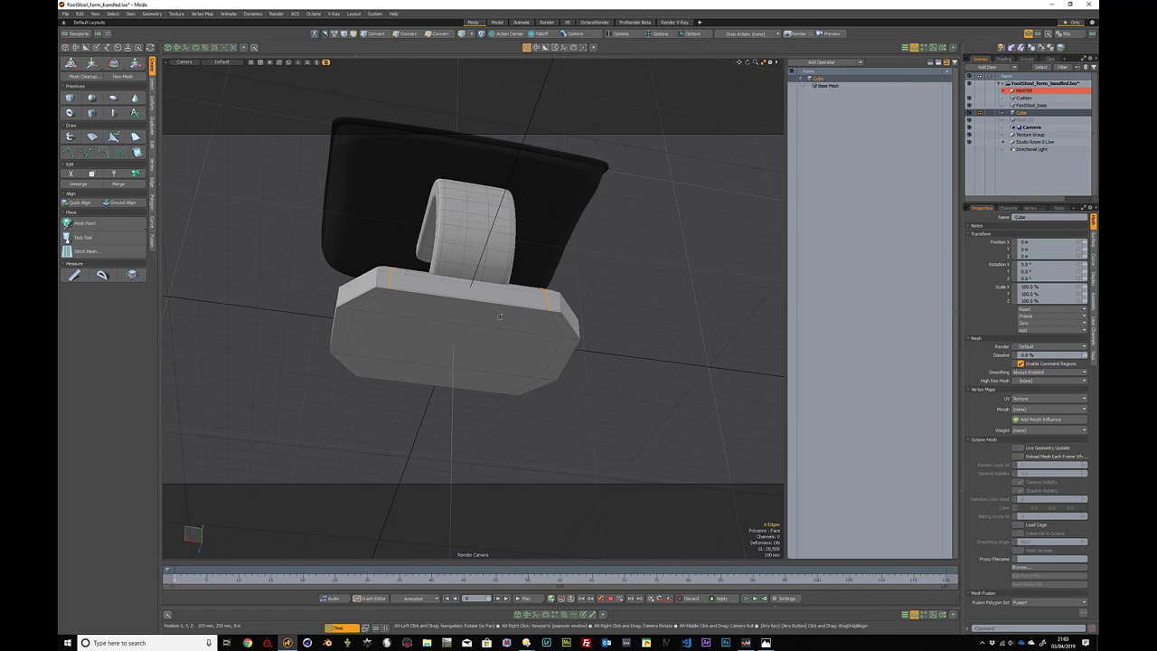
{"action": "left_click_drag", "start_coordinate": [410, 301], "coordinate": [489, 392], "text": "alt"}
{"action": "key", "text": "r"}
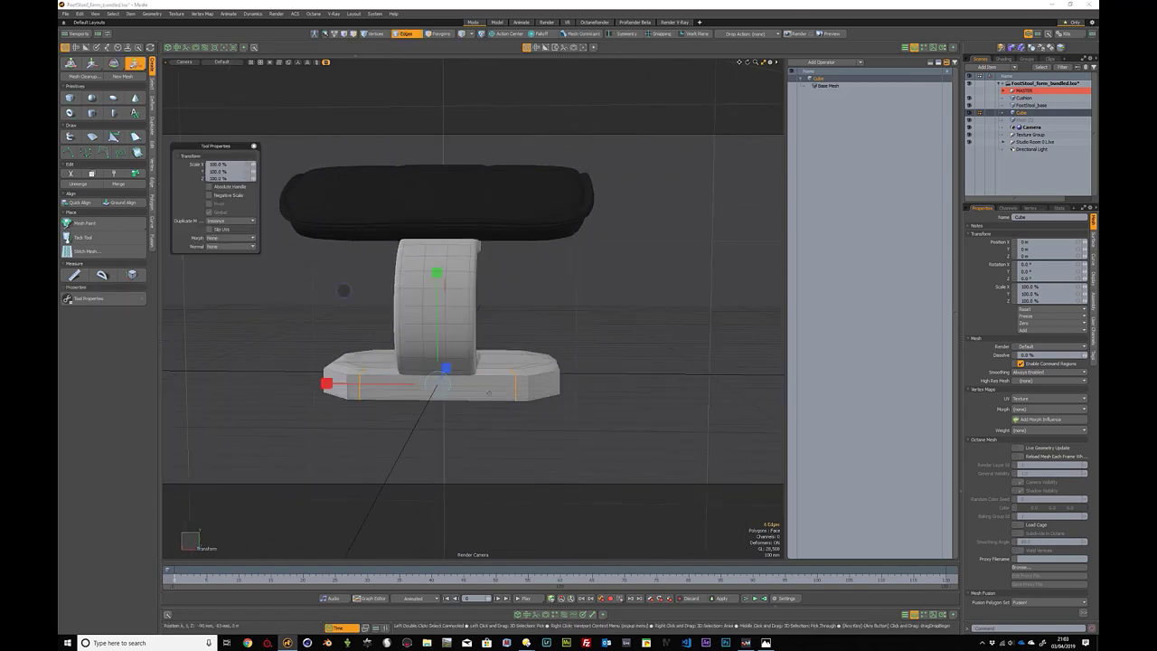
{"action": "left_click_drag", "start_coordinate": [326, 384], "coordinate": [352, 384]}
{"action": "key", "text": "space"}
{"action": "left_click", "coordinate": [477, 444]}
{"action": "key", "text": "Tab"}
{"action": "left_click_drag", "start_coordinate": [407, 338], "coordinate": [494, 389], "text": "alt"}
Step: Select all the slab's polygons and move them slightly down along Y so the support's foot stands clearly above the slab
{"action": "key", "text": "2"}
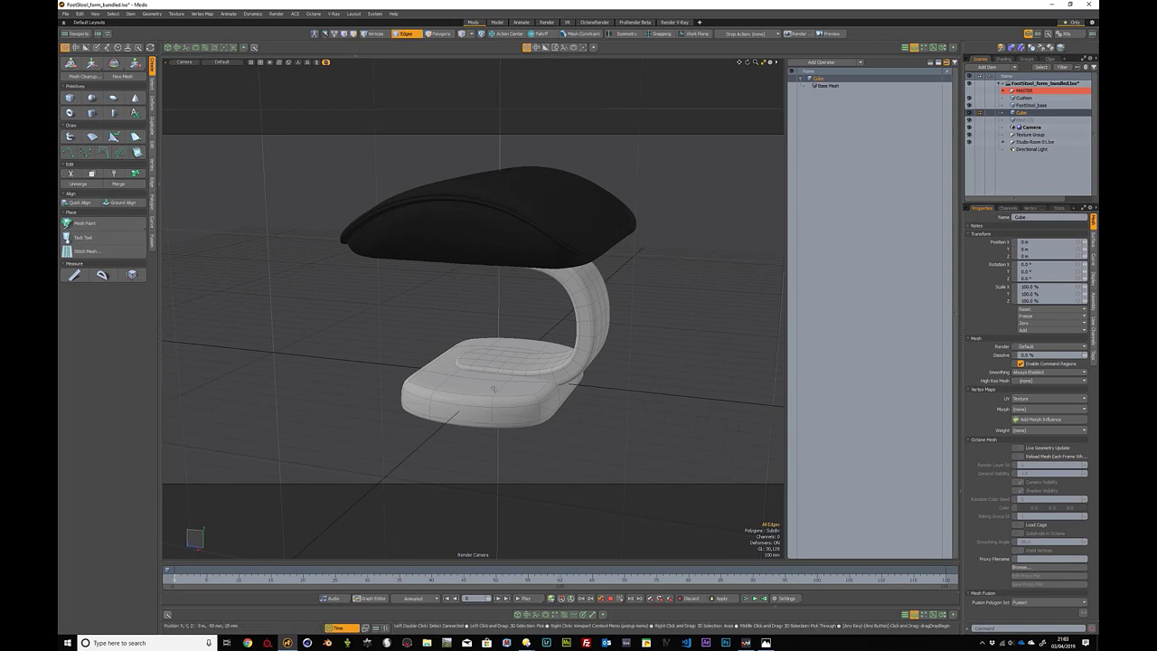
{"action": "key", "text": "3"}
{"action": "double_click", "coordinate": [494, 389]}
{"action": "key", "text": "w"}
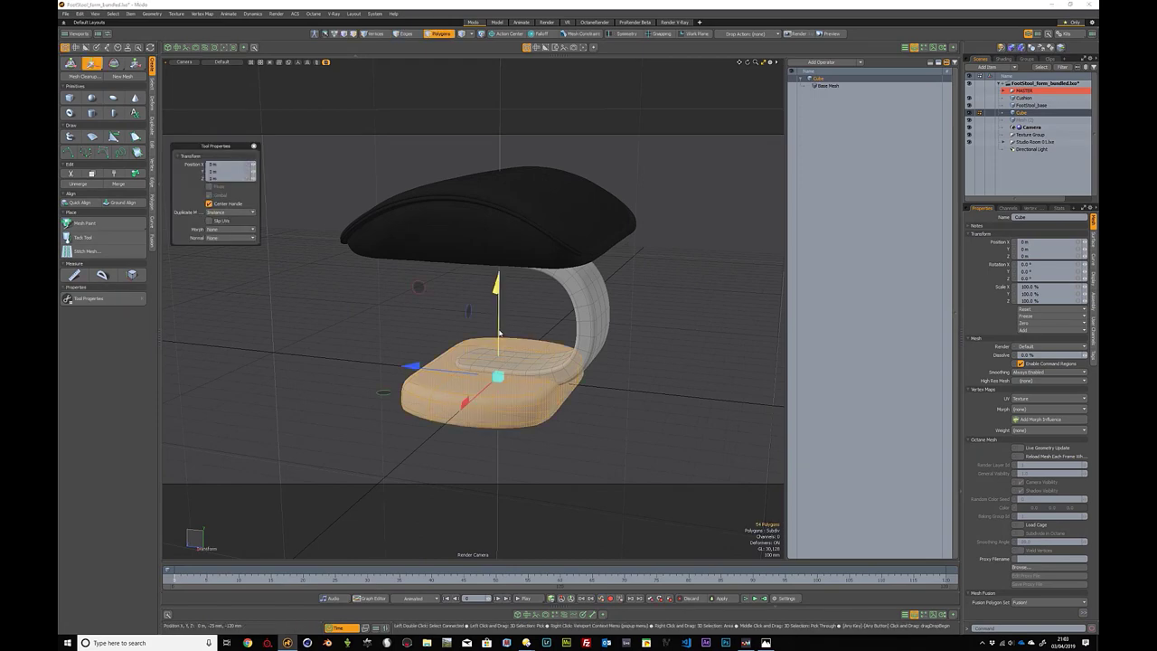
{"action": "left_click_drag", "start_coordinate": [499, 333], "coordinate": [499, 343]}
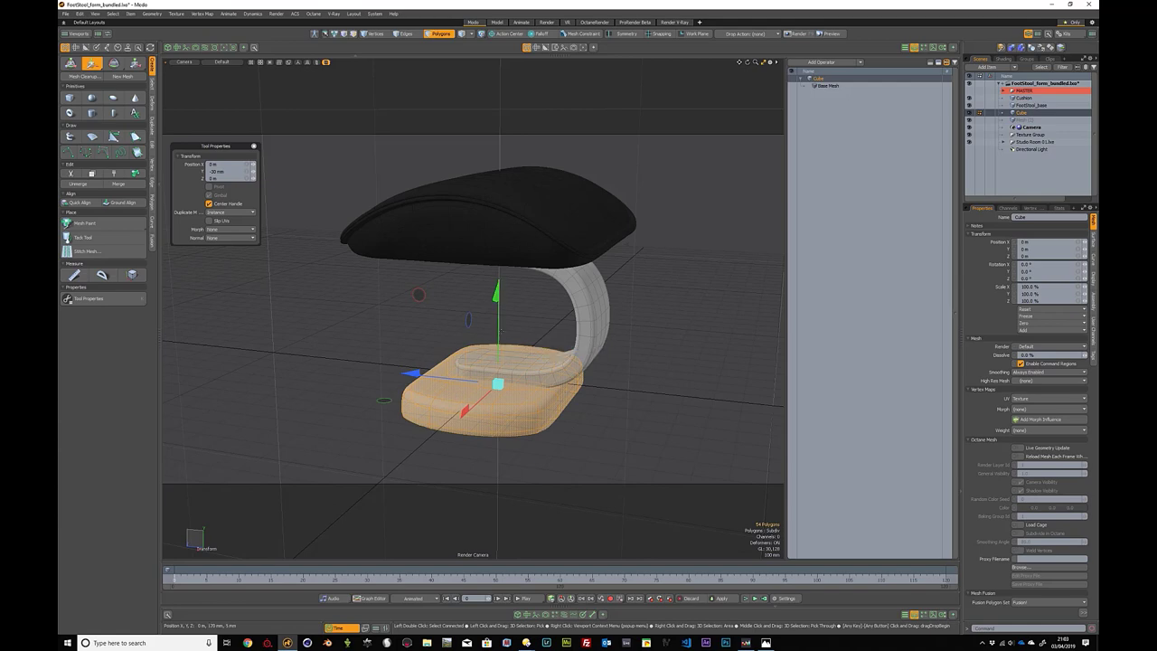
{"action": "key", "text": "q"}
{"action": "left_click", "coordinate": [465, 323]}
{"action": "left_click_drag", "start_coordinate": [465, 323], "coordinate": [383, 323], "text": "alt"}
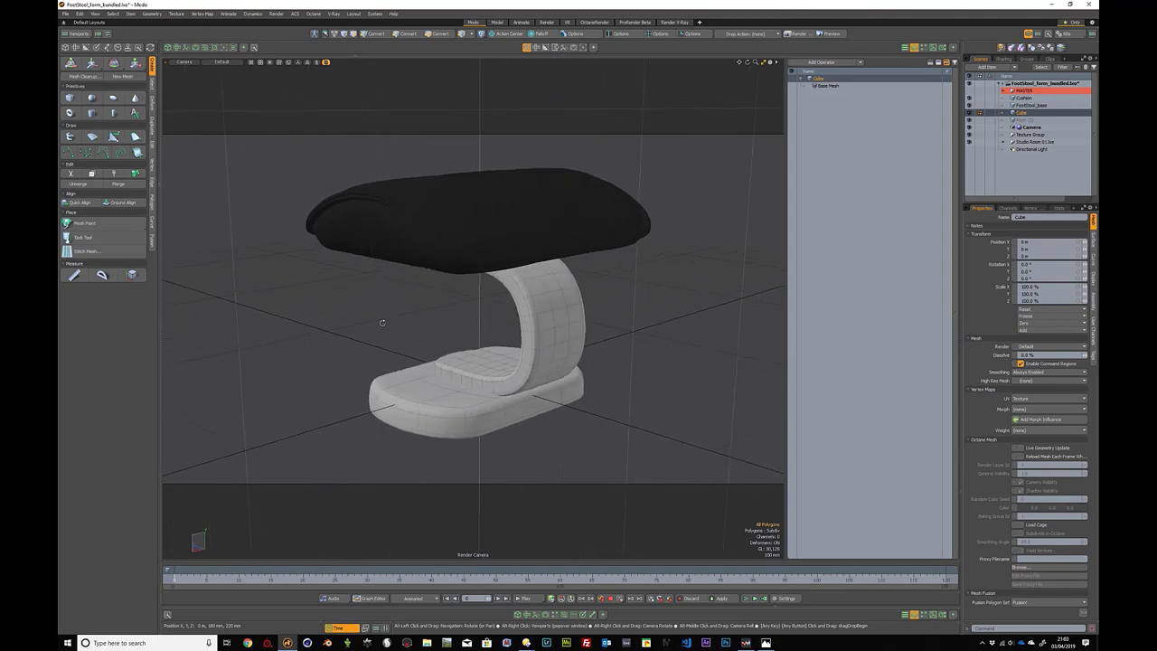
Step: Run a render preview of the footstool in a floating window to check the base, and close it
{"action": "key", "text": "3"}
{"action": "key", "text": "F8"}
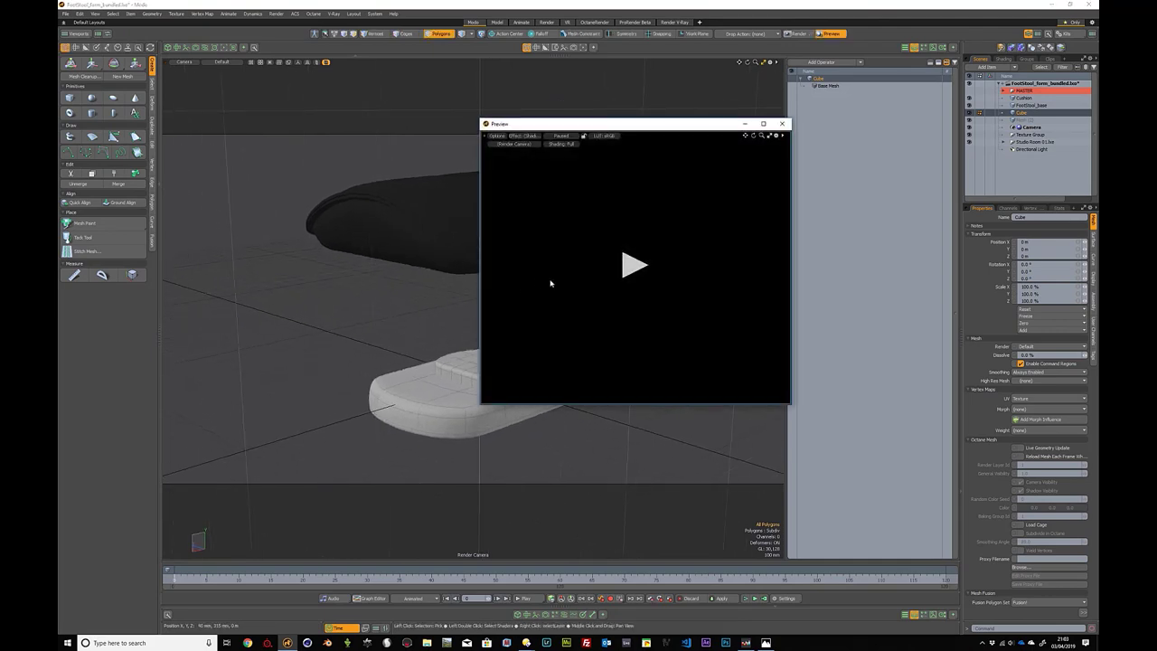
{"action": "left_click", "coordinate": [633, 265]}
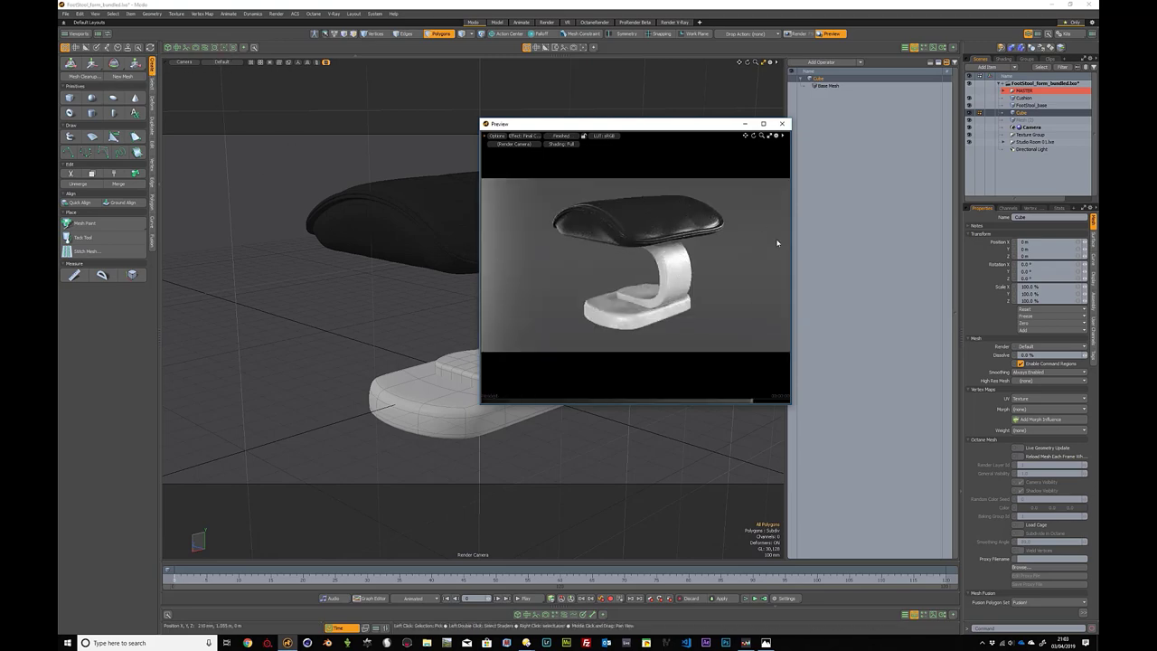
{"action": "key", "text": "F8"}
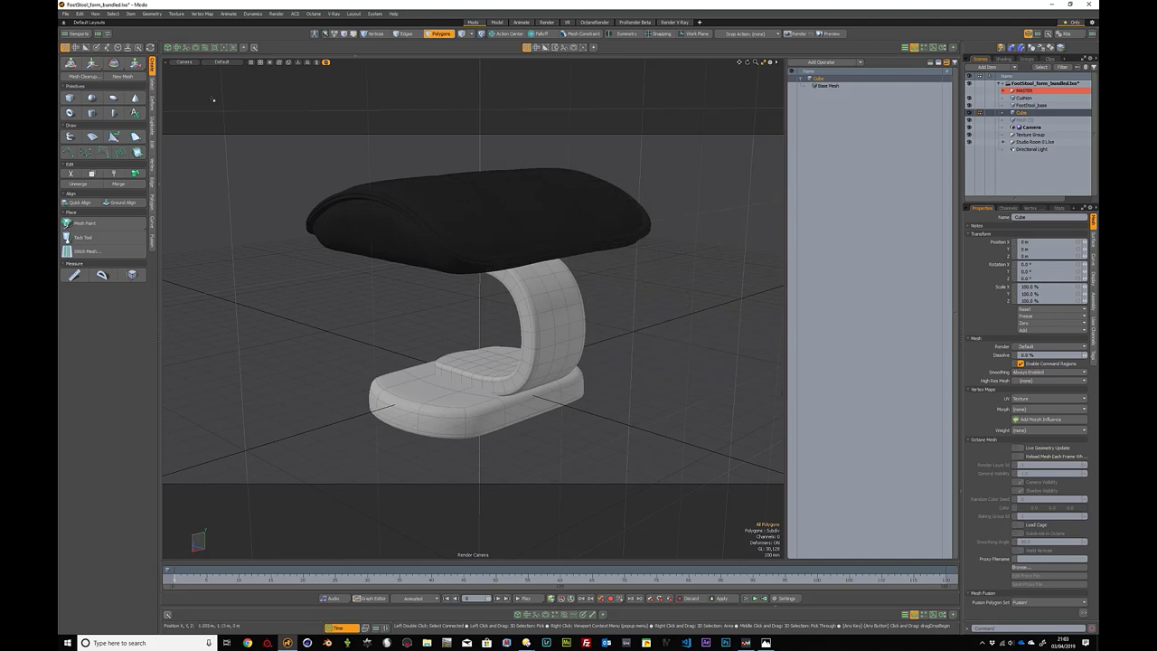
Step: Show the render preview beside the model, examine the footstool from a slightly higher angle and return to the single camera view
{"action": "key", "text": "ctrl+space"}
{"action": "left_click", "coordinate": [317, 305]}
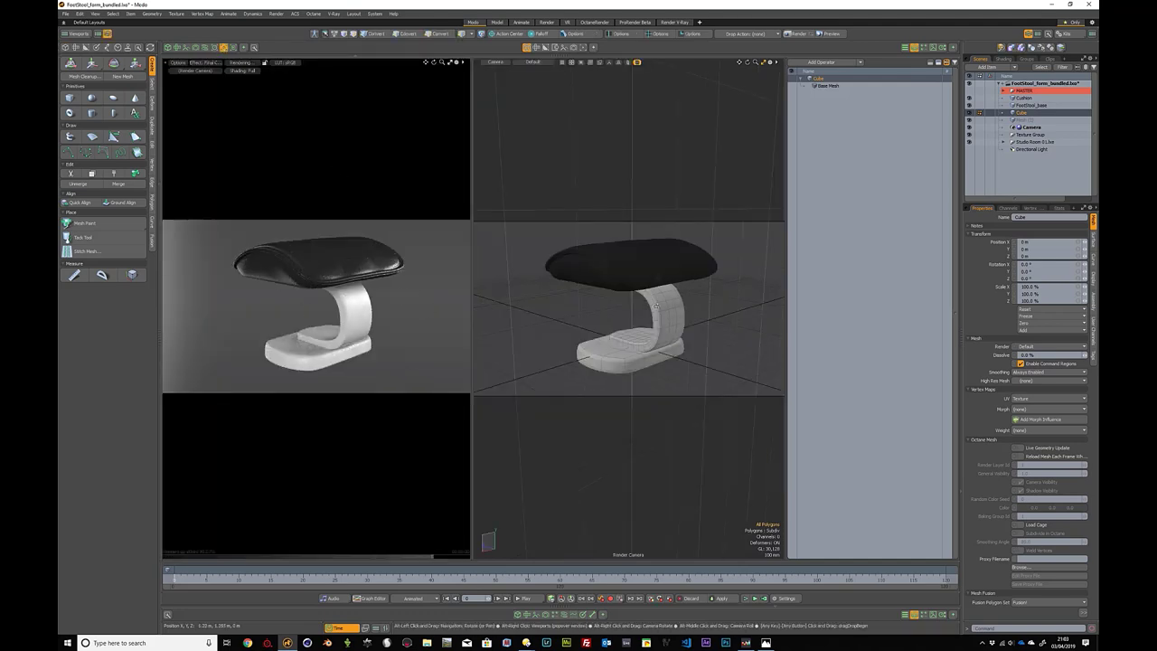
{"action": "mouse_move", "coordinate": [653, 296]}
{"action": "left_mouse_down", "text": "alt"}
{"action": "mouse_move", "coordinate": [710, 291]}
{"action": "mouse_move", "coordinate": [671, 312]}
{"action": "mouse_move", "coordinate": [624, 292]}
{"action": "mouse_move", "coordinate": [649, 303]}
{"action": "left_mouse_up", "text": "alt"}
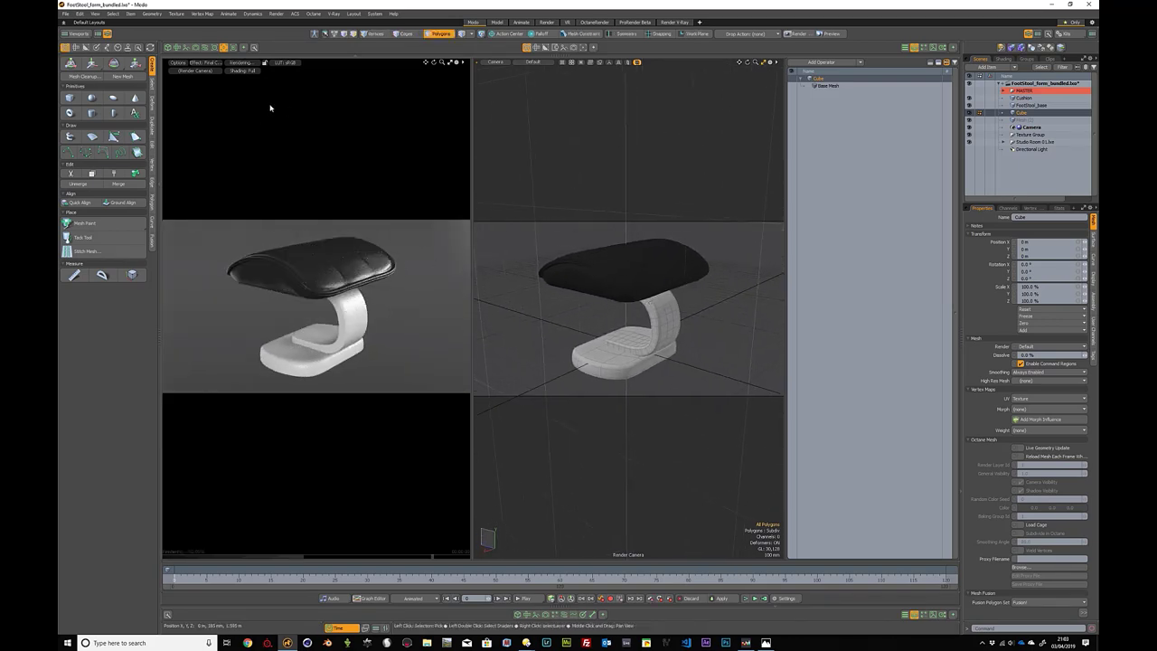
{"action": "key", "text": "ctrl+space"}
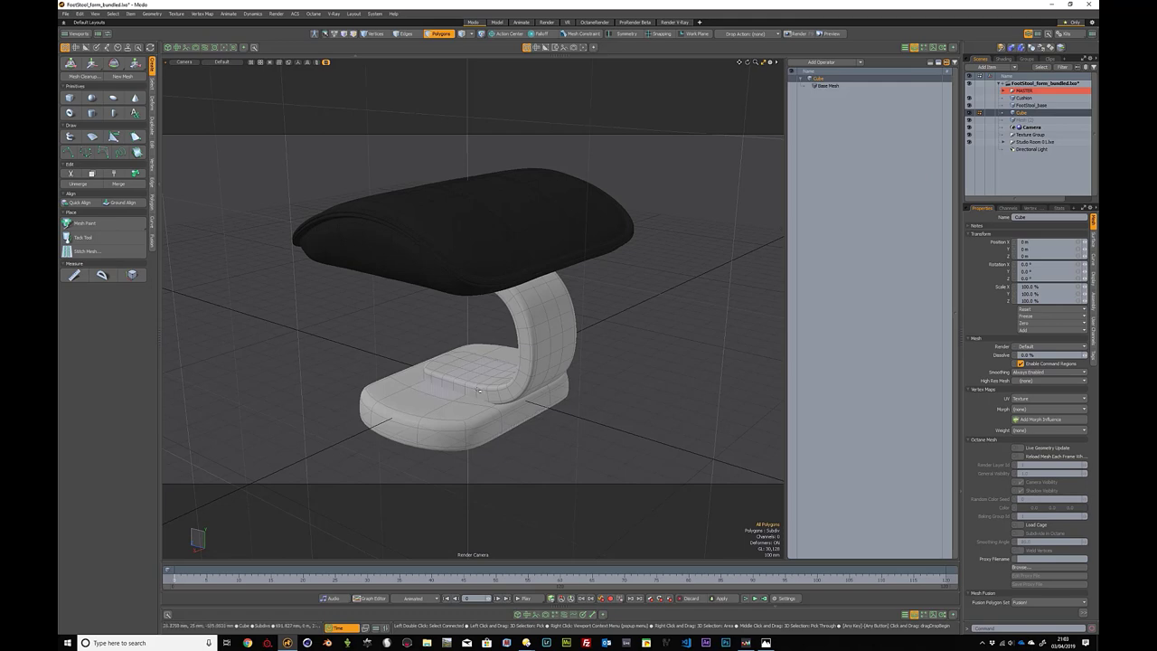
Step: Cut the slab's polygons out of the Cube mesh and paste them into the FootStool_base mesh
{"action": "left_click", "coordinate": [452, 403]}
{"action": "double_click", "coordinate": [427, 405]}
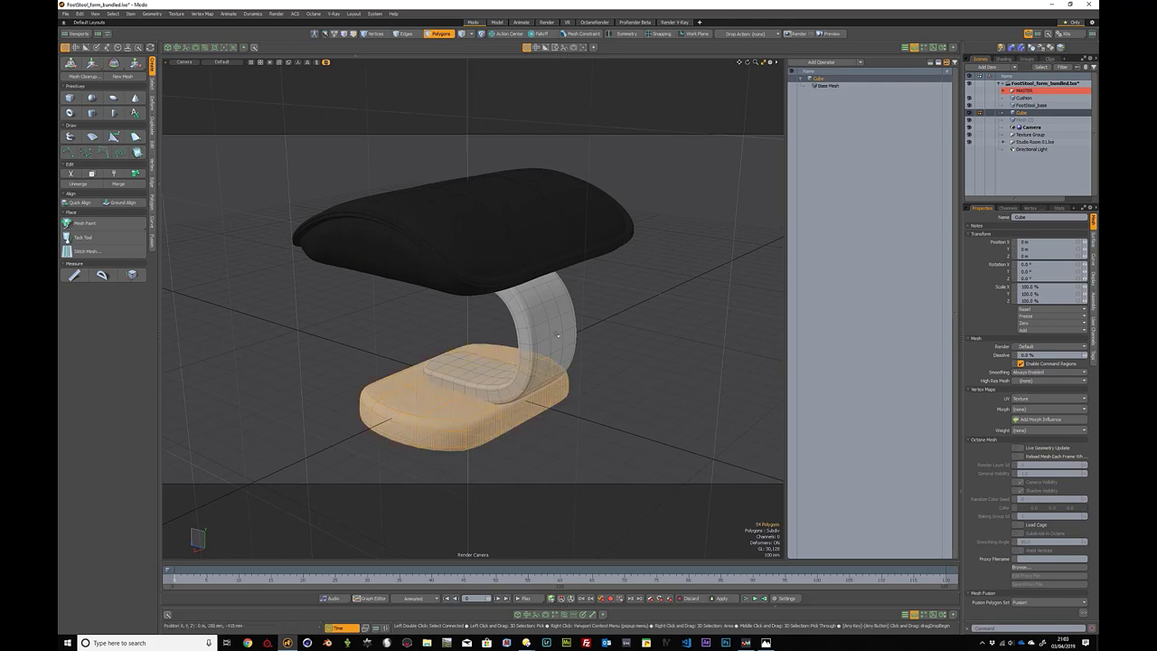
{"action": "left_click", "coordinate": [609, 336]}
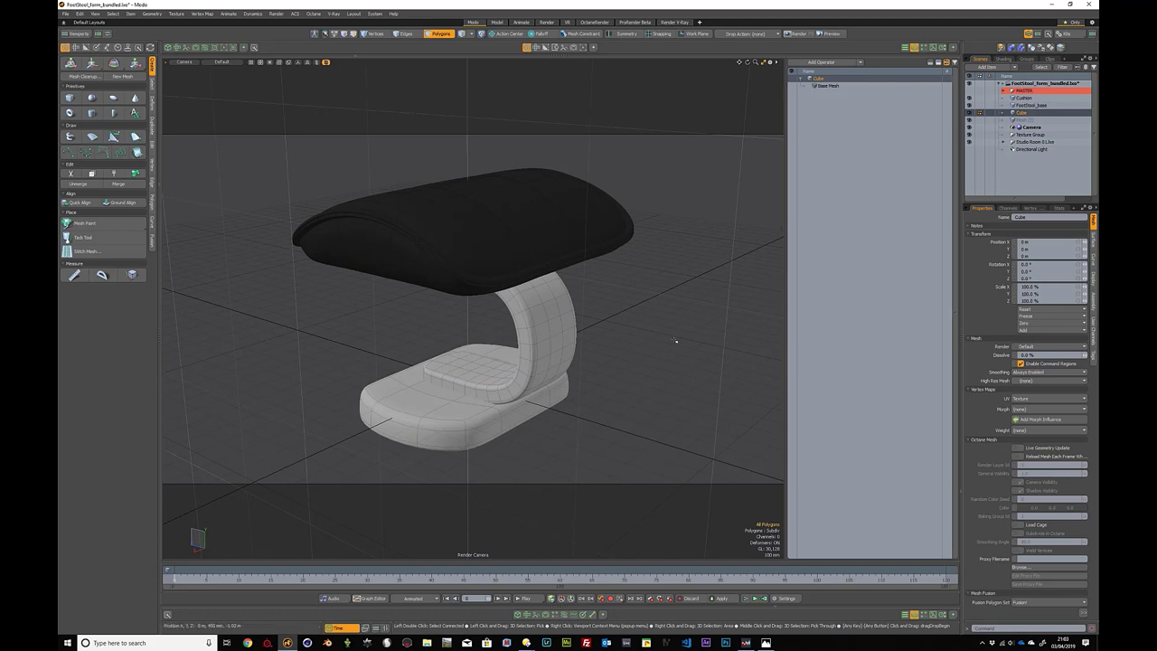
{"action": "double_click", "coordinate": [447, 413]}
{"action": "key", "text": "ctrl"}
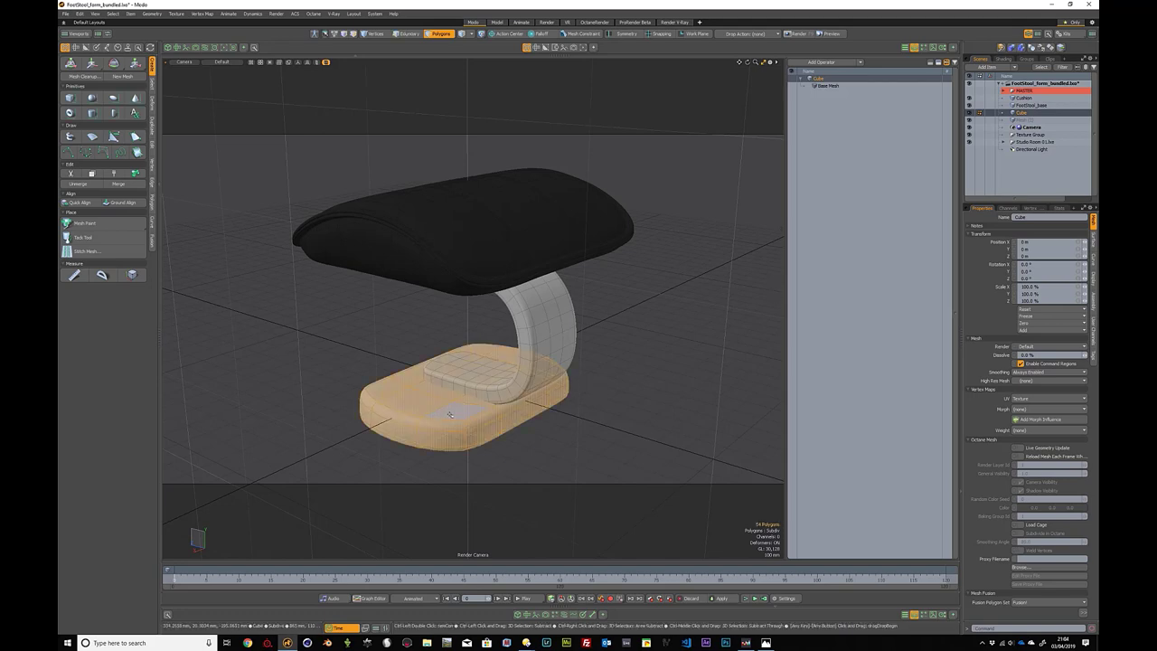
{"action": "key", "text": "ctrl+x"}
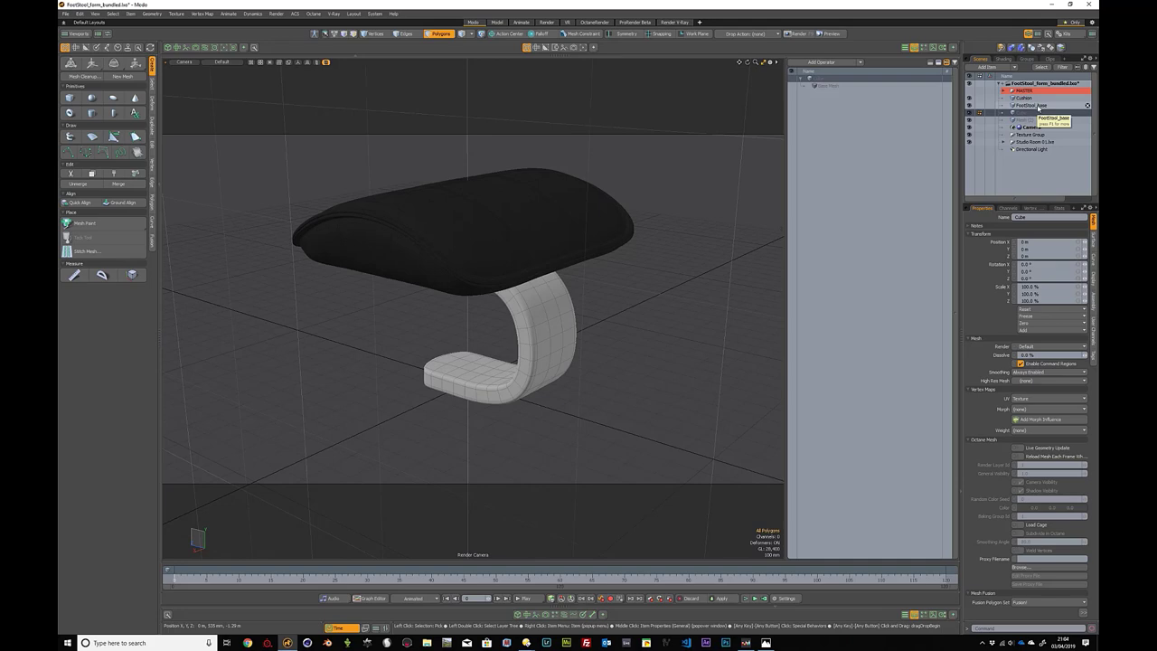
{"action": "left_click", "coordinate": [1039, 107]}
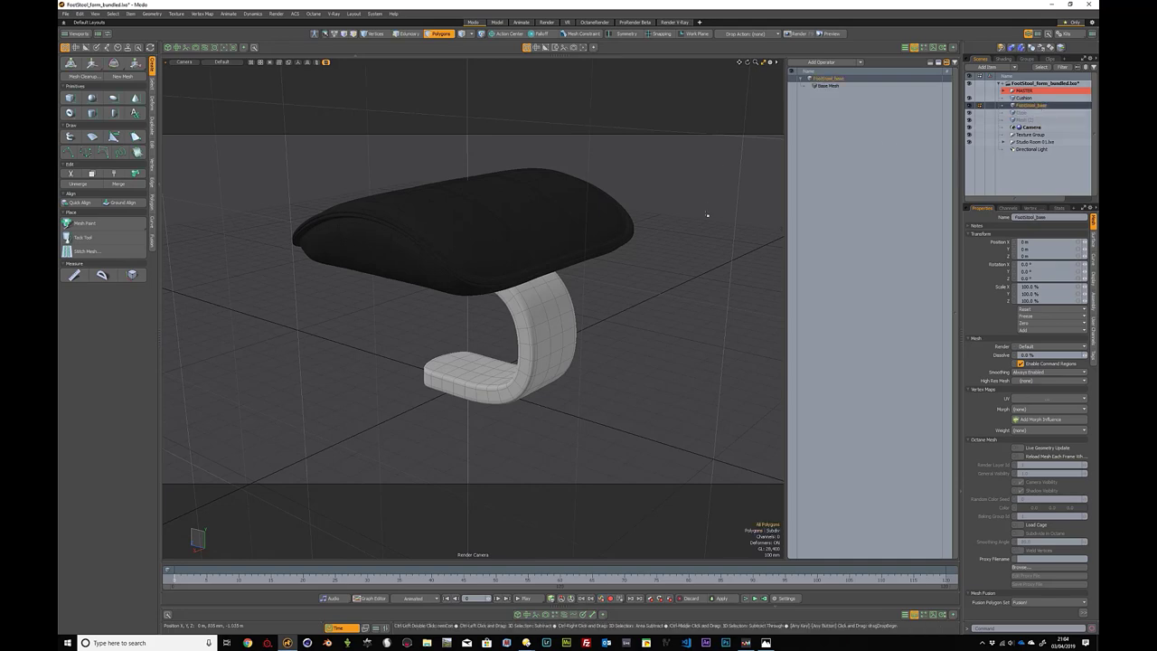
{"action": "key", "text": "ctrl+v"}
{"action": "left_click", "coordinate": [670, 296]}
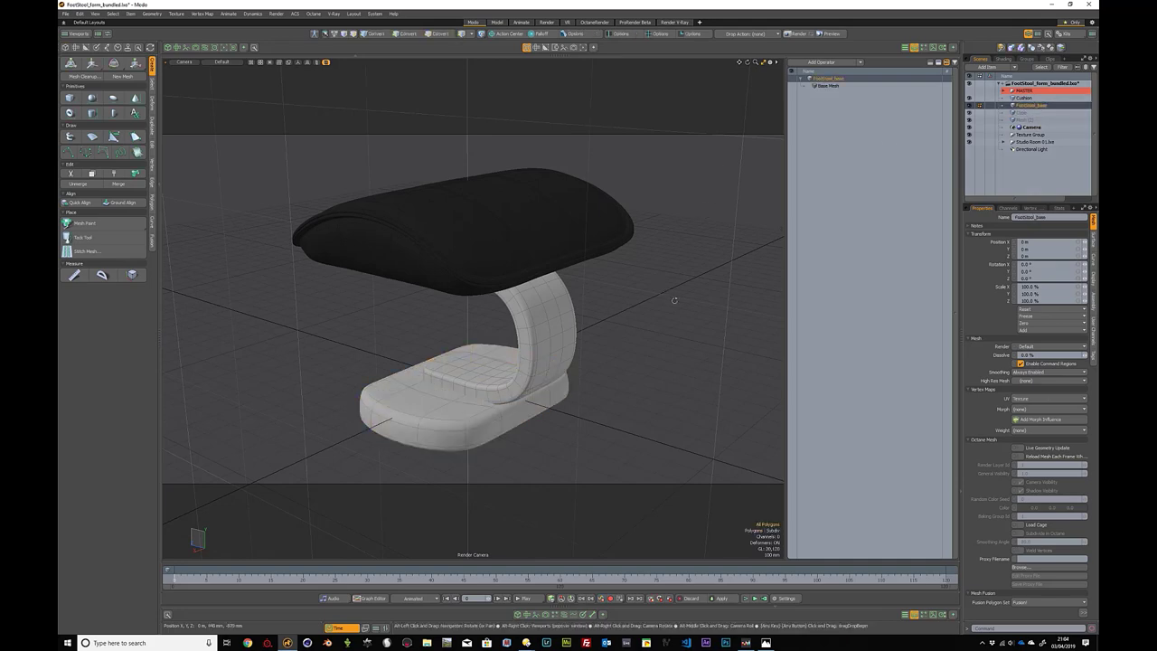
Step: Select the curved support and the slab in turn to check that they are separate pieces within the mesh
{"action": "left_click_drag", "start_coordinate": [671, 297], "coordinate": [490, 379], "text": "alt"}
{"action": "double_click", "coordinate": [419, 368]}
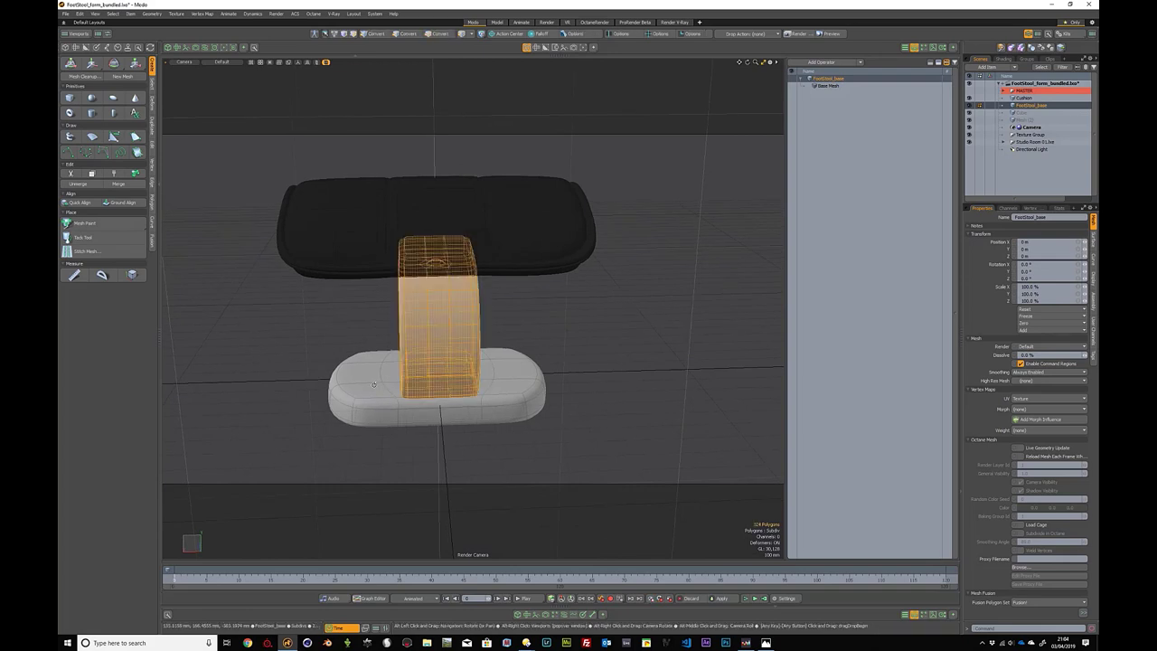
{"action": "left_click_drag", "start_coordinate": [384, 382], "coordinate": [464, 400], "text": "alt"}
{"action": "double_click", "coordinate": [489, 391]}
{"action": "left_click", "coordinate": [651, 408]}
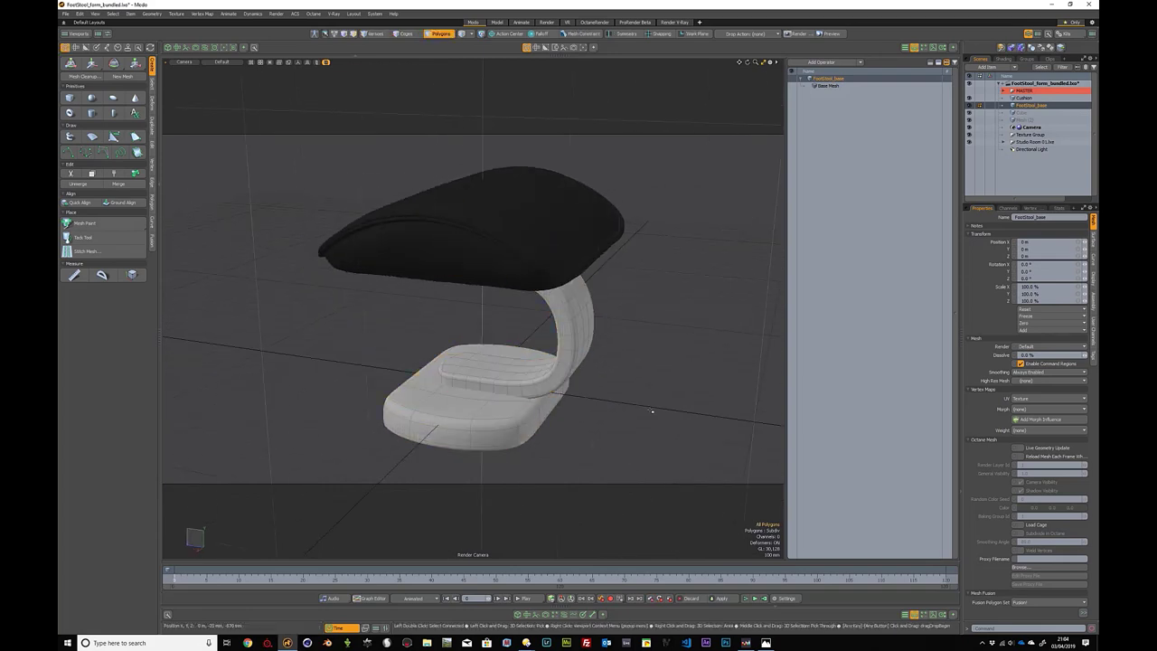
{"action": "left_click_drag", "start_coordinate": [346, 145], "coordinate": [402, 193], "text": "alt"}
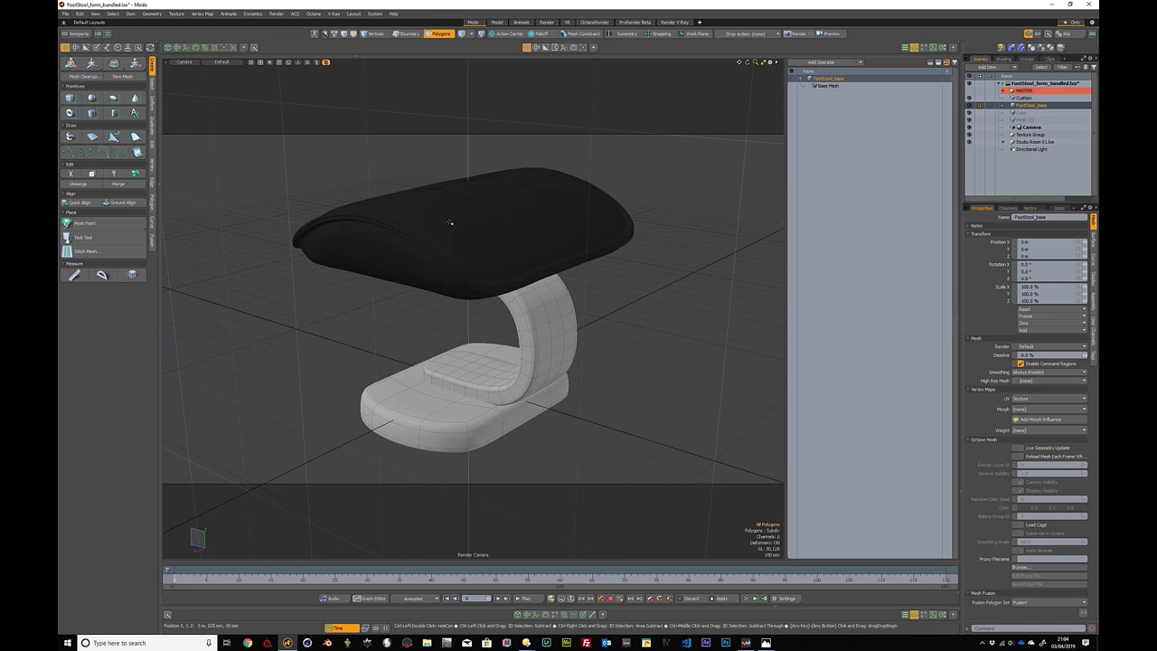
Step: Show the UV map beside the model and examine the UV layout of the slab's polygons
{"action": "left_click", "coordinate": [178, 48]}
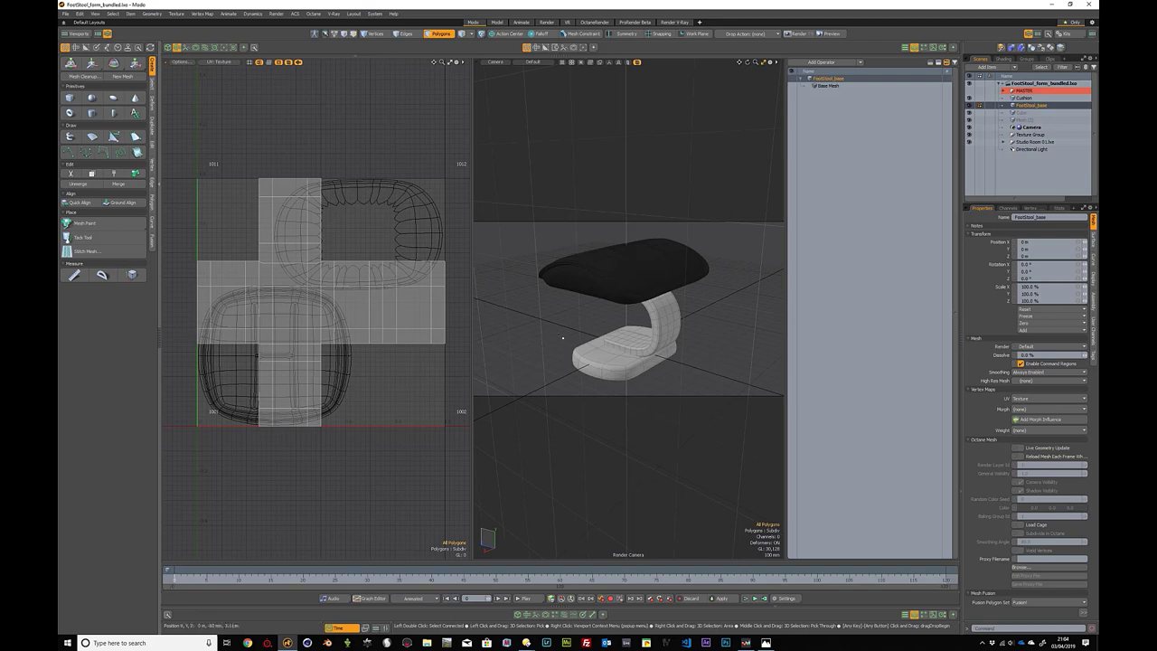
{"action": "double_click", "coordinate": [366, 300]}
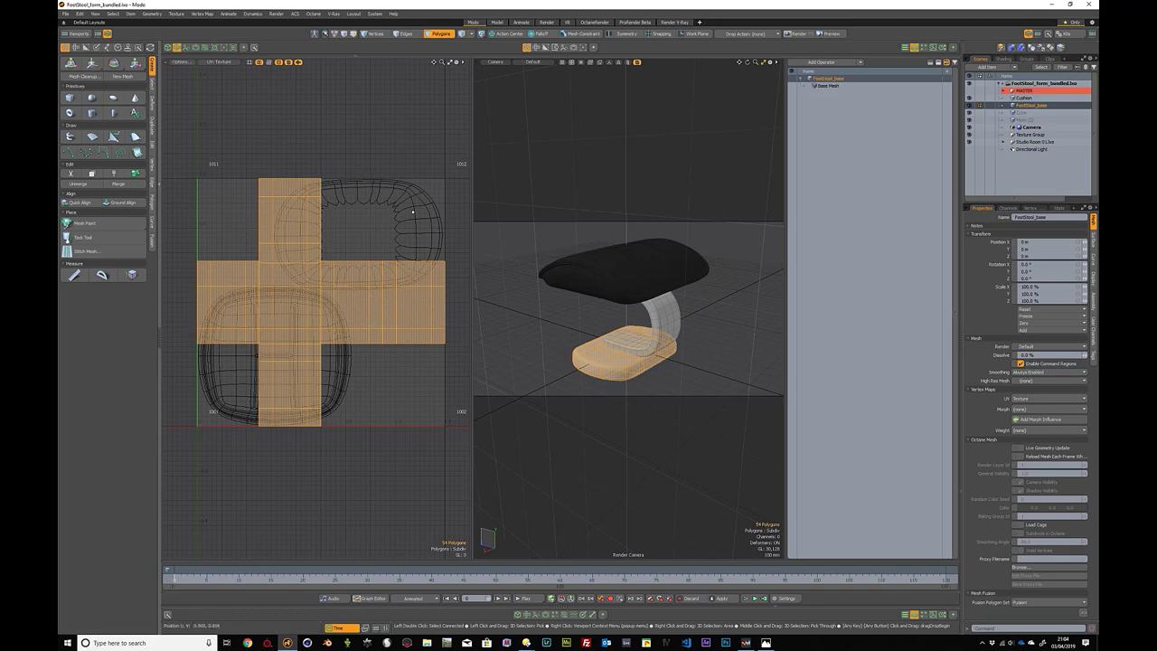
{"action": "left_click", "coordinate": [375, 160]}
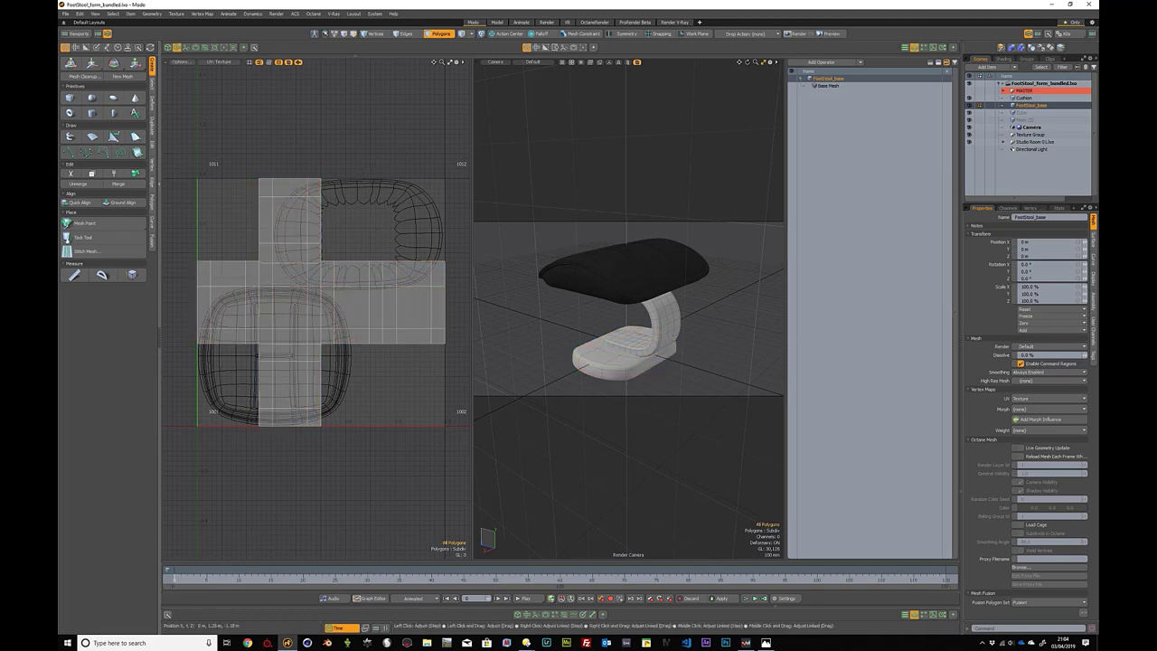
Step: Check the base's wood in the reference photo and assign a new material named Wood to the support and slab polygons
{"action": "left_click_drag", "start_coordinate": [1098, 22], "coordinate": [802, 96]}
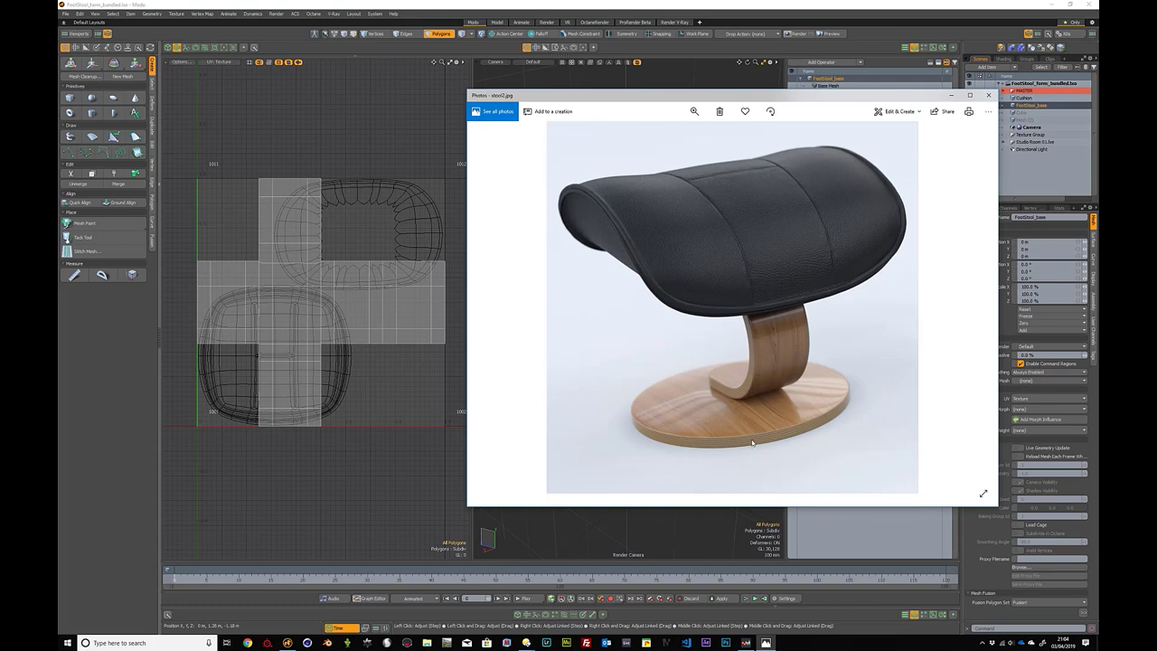
{"action": "left_click_drag", "start_coordinate": [764, 99], "coordinate": [1156, 112]}
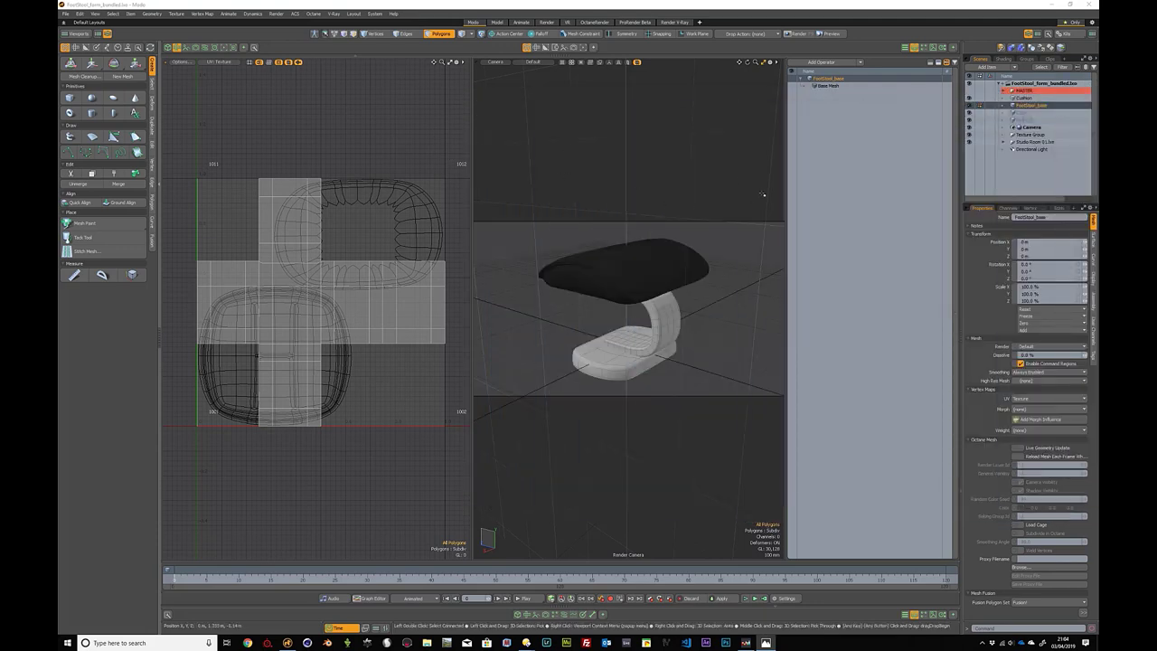
{"action": "left_click", "coordinate": [1004, 59]}
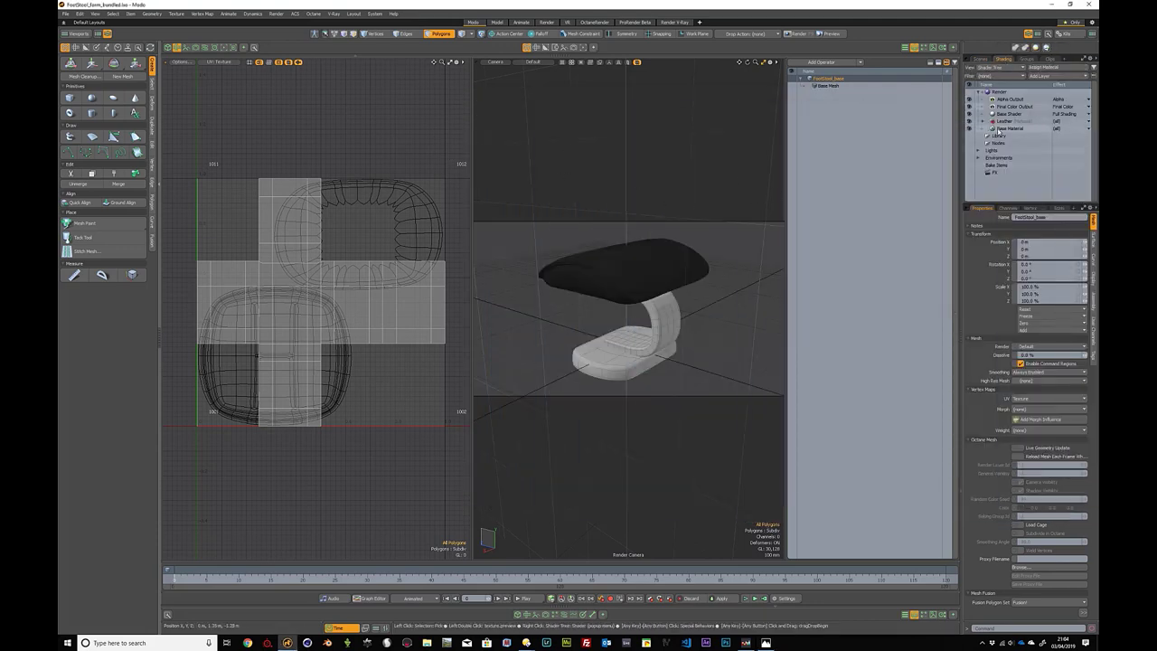
{"action": "double_click", "coordinate": [666, 318]}
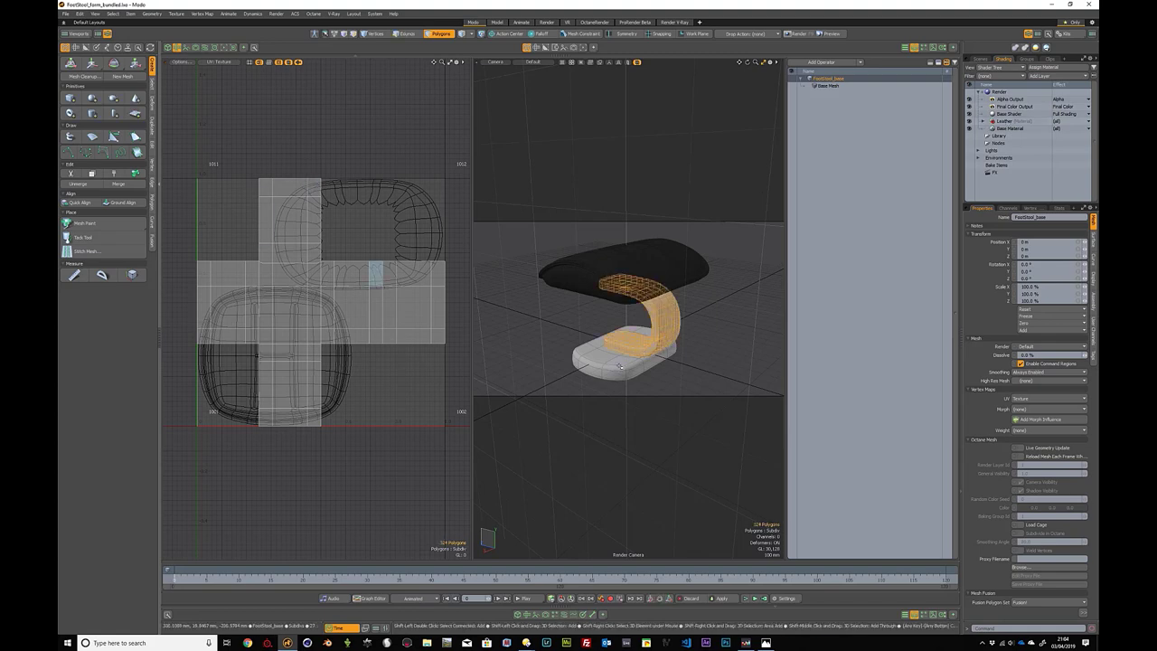
{"action": "double_click", "coordinate": [620, 366], "text": "shift"}
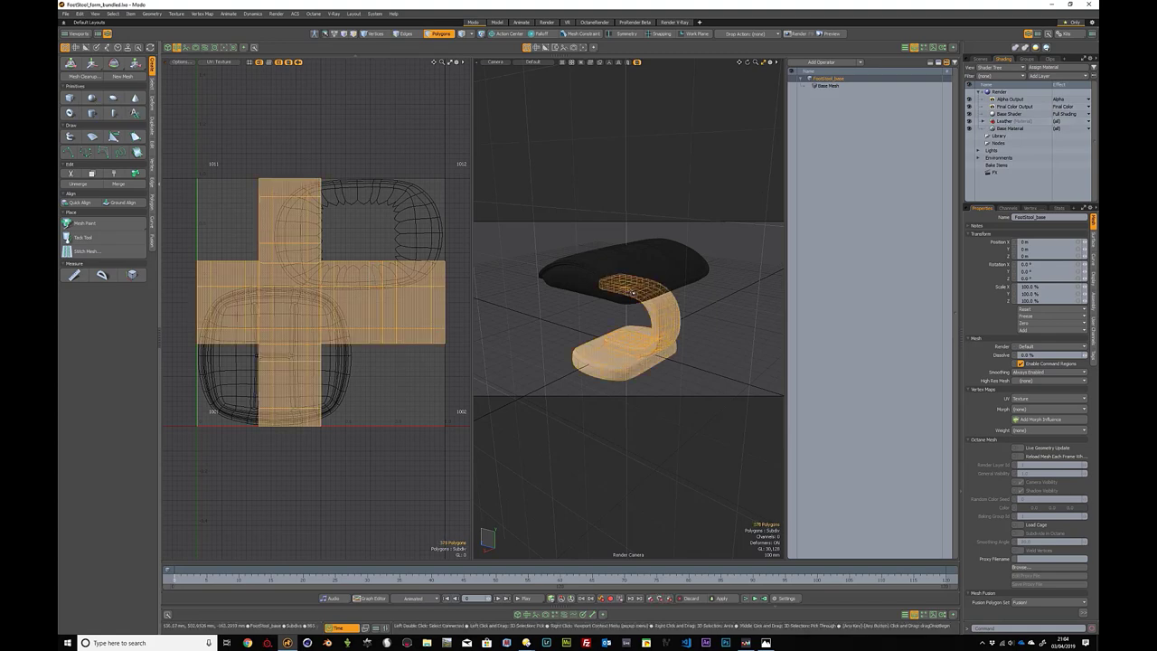
{"action": "key", "text": "m"}
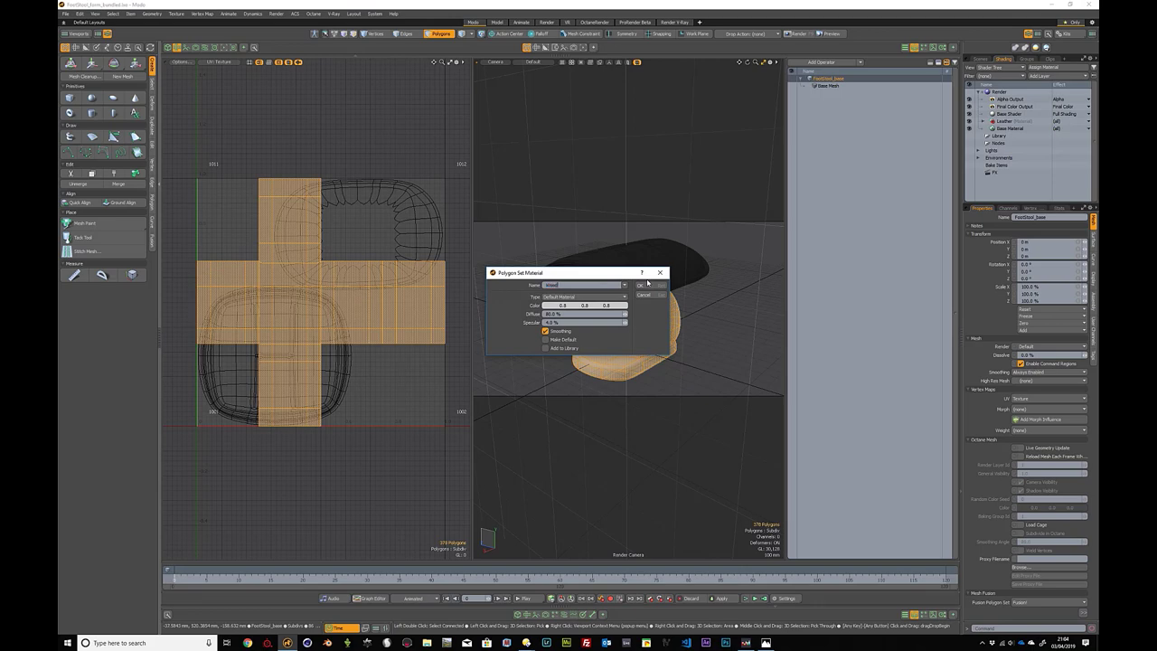
{"action": "left_click", "coordinate": [647, 284]}
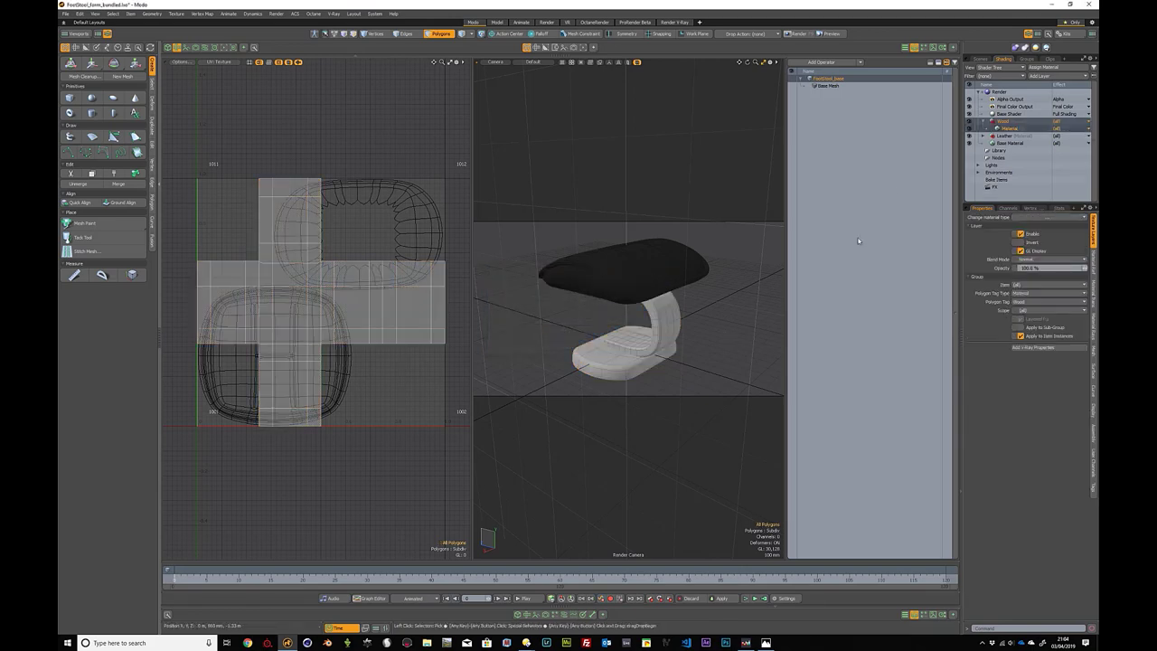
Step: Add an image map layer to the Wood material and load the 008_desk.jpg wood texture into it
{"action": "left_click", "coordinate": [1008, 129]}
{"action": "left_click", "coordinate": [1056, 76]}
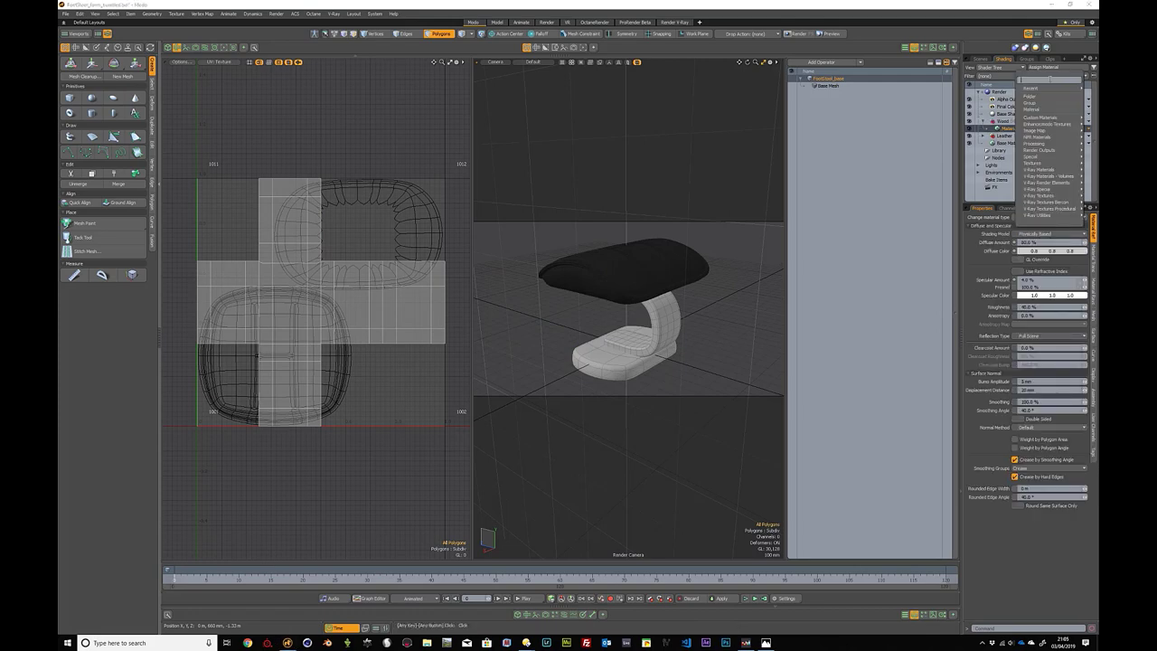
{"action": "mouse_move", "coordinate": [1047, 132]}
{"action": "left_click", "coordinate": [993, 122]}
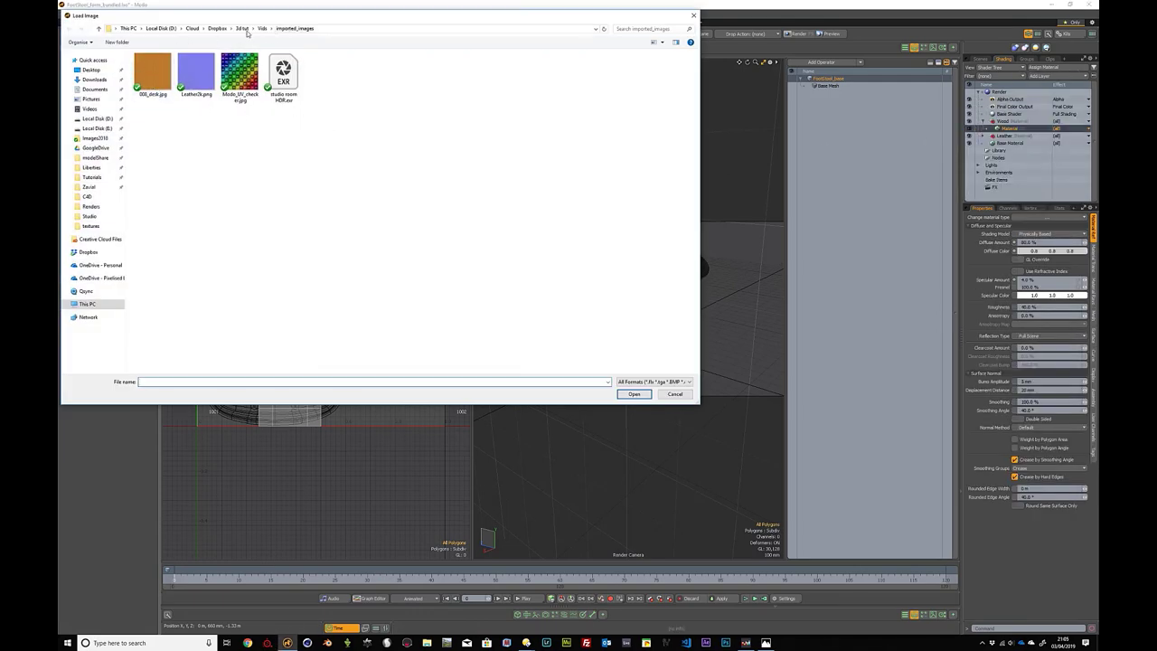
{"action": "double_click", "coordinate": [151, 73]}
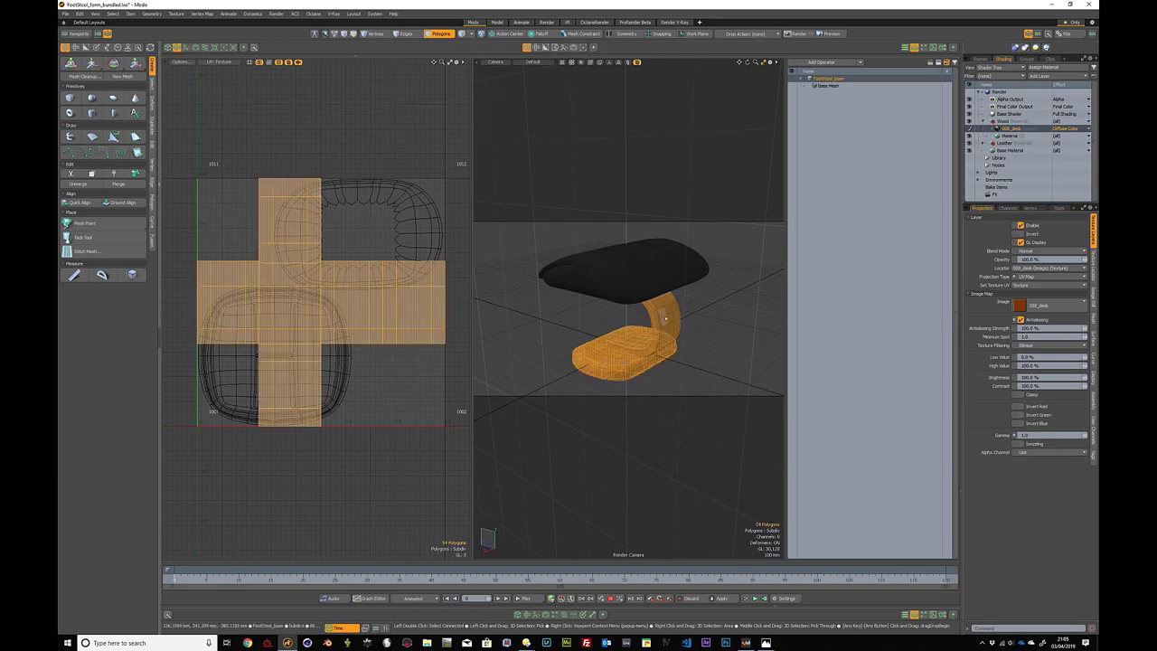
Step: Show the model in perspective and examine how the wood texture lies on the curved support
{"action": "double_click", "coordinate": [665, 316]}
{"action": "double_click", "coordinate": [625, 345]}
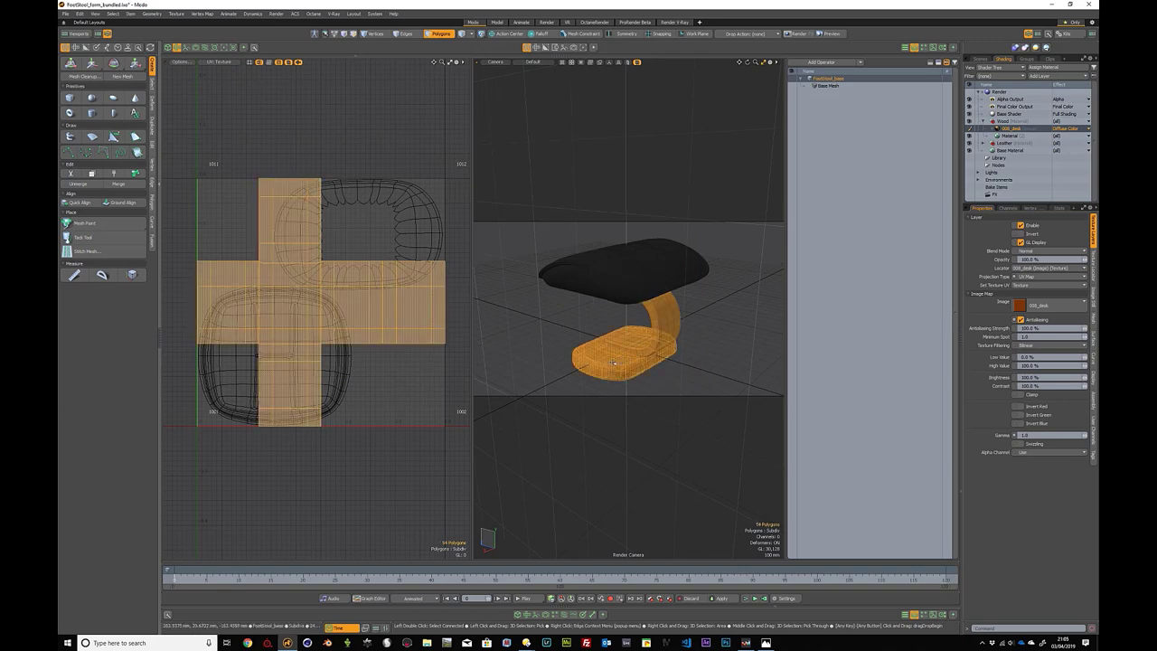
{"action": "left_click_drag", "start_coordinate": [625, 345], "coordinate": [630, 278], "text": "alt"}
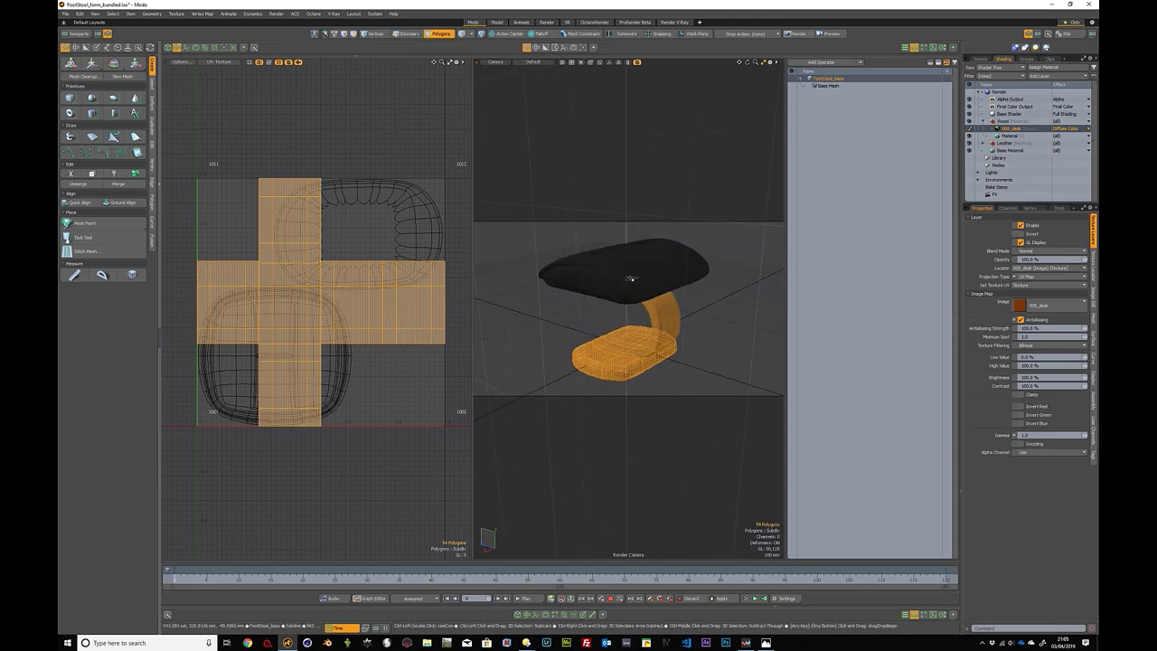
{"action": "key", "text": "ctrl+space"}
{"action": "left_click", "coordinate": [647, 264]}
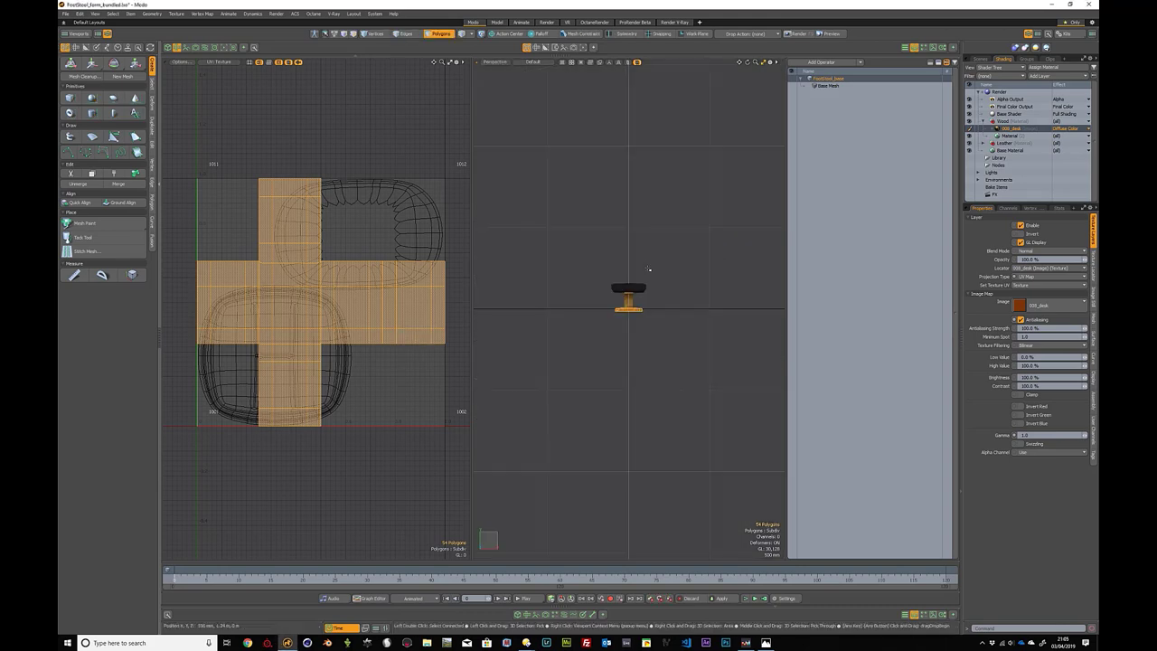
{"action": "left_click_drag", "start_coordinate": [633, 235], "coordinate": [734, 241], "text": "alt"}
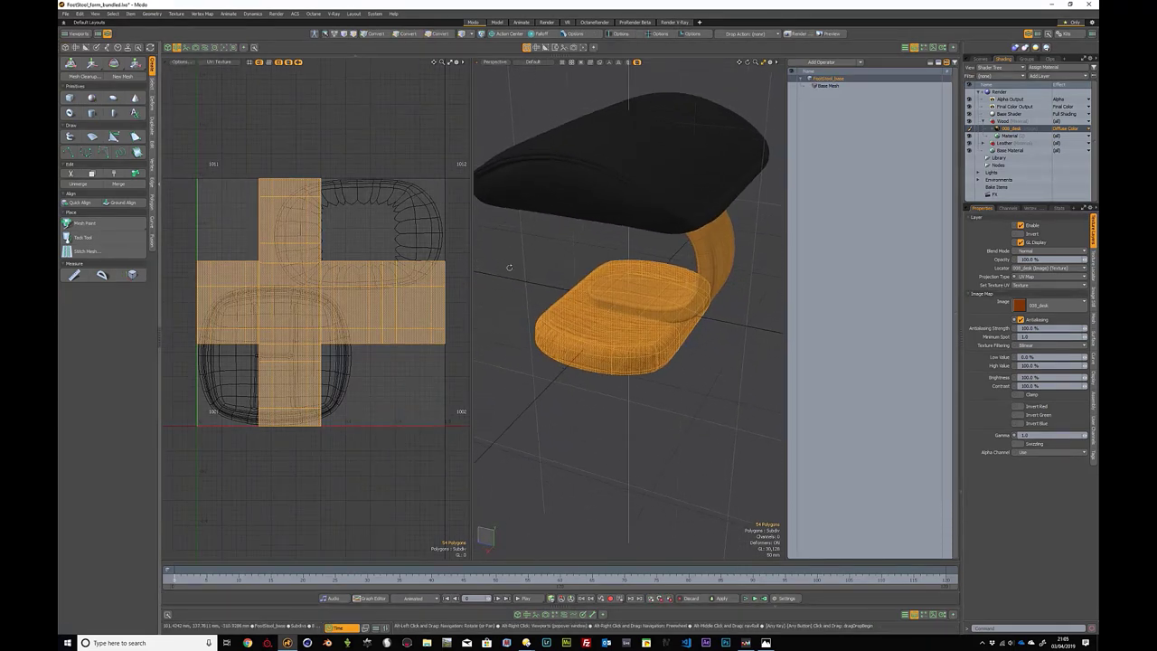
{"action": "double_click", "coordinate": [734, 241]}
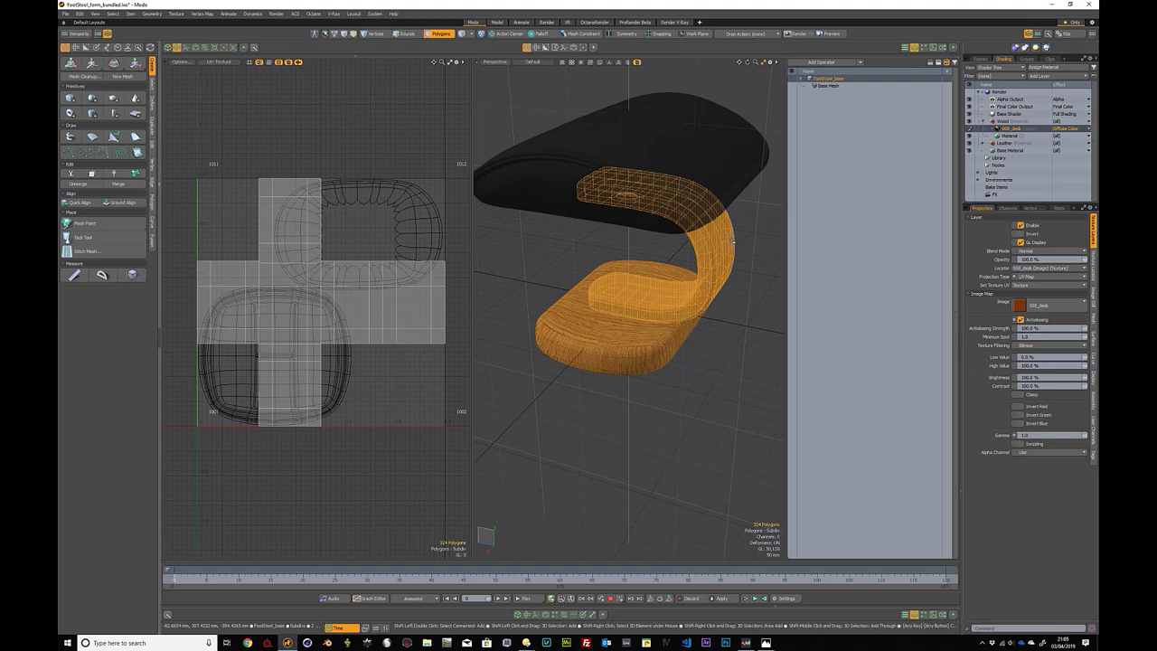
{"action": "key", "text": "shift+a"}
{"action": "left_click_drag", "start_coordinate": [754, 258], "coordinate": [708, 242], "text": "alt"}
Step: Examine the wood grain's direction and stretching on the slab's top and sides from several angles
{"action": "double_click", "coordinate": [595, 440]}
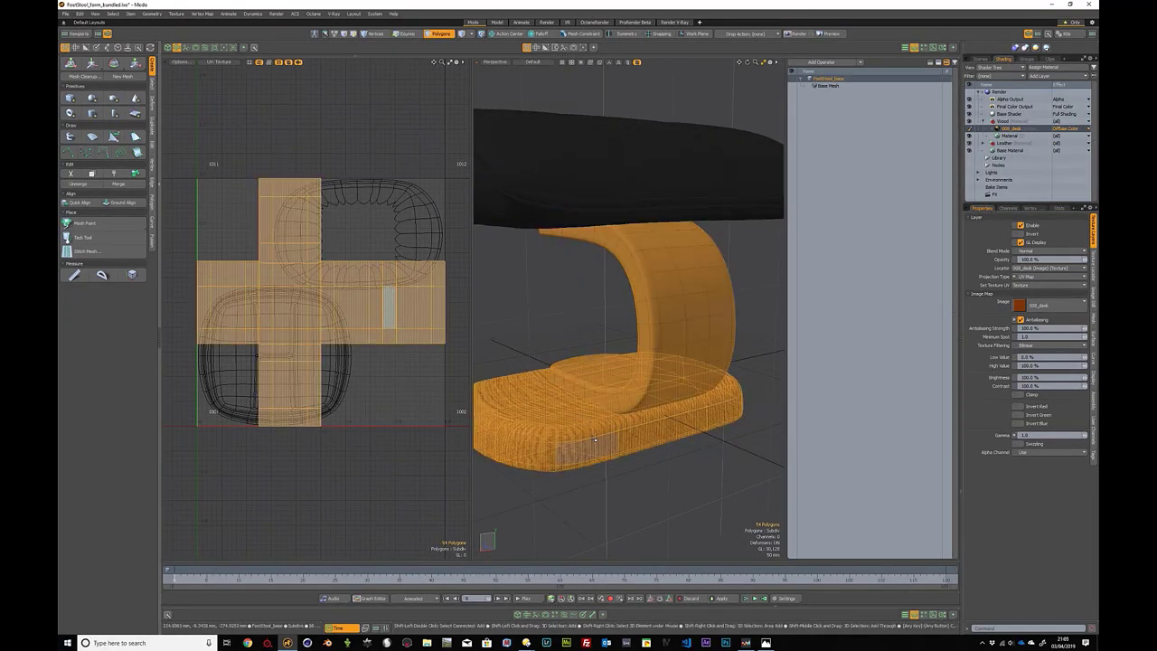
{"action": "key", "text": "shift+a"}
{"action": "left_click_drag", "start_coordinate": [608, 401], "coordinate": [710, 263], "text": "alt"}
{"action": "double_click", "coordinate": [592, 366]}
{"action": "key", "text": "shift+a"}
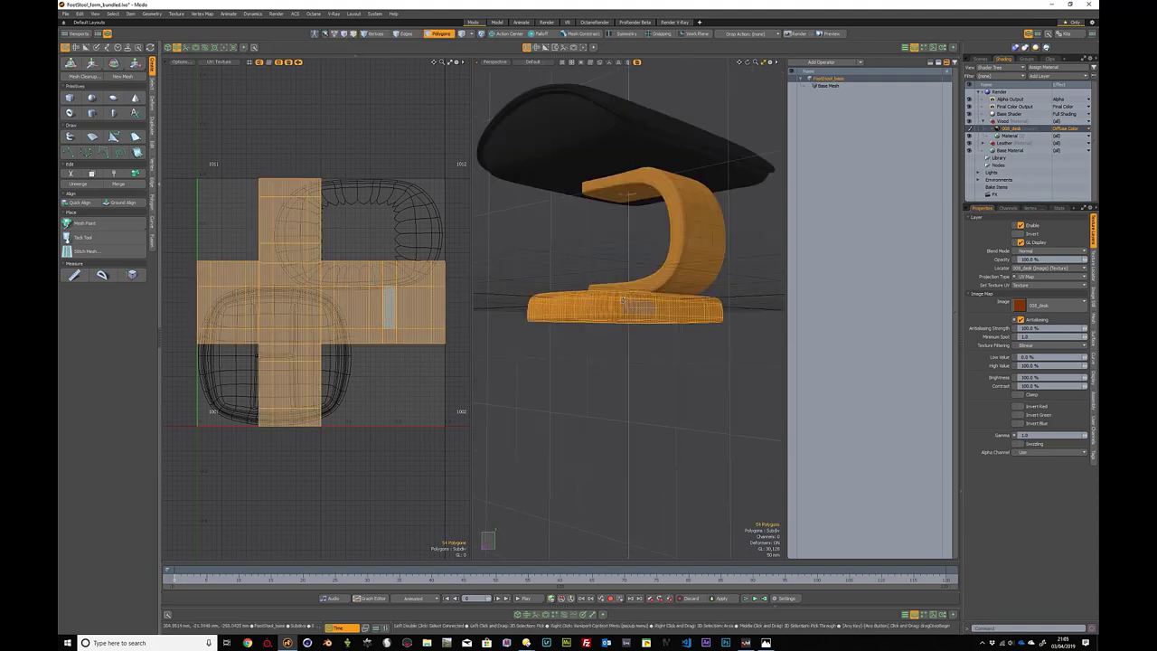
{"action": "left_click_drag", "start_coordinate": [596, 310], "coordinate": [562, 345], "text": "alt"}
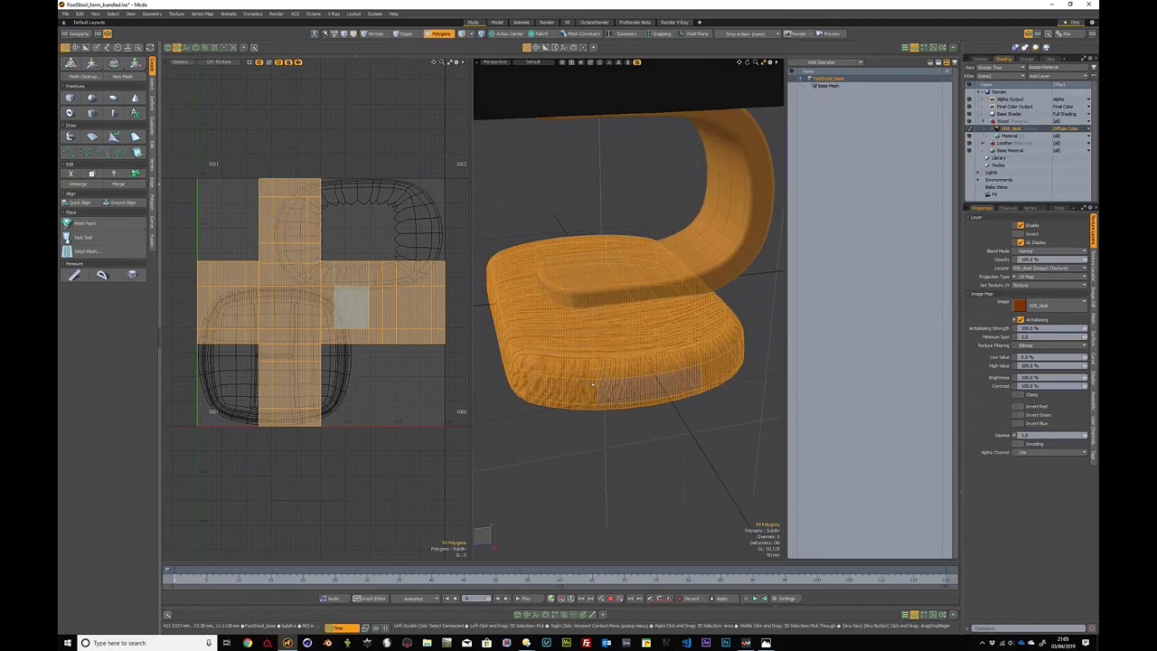
Step: Select the slab's top polygons including the surrounding rounded edge and project their UVs from the Top view
{"action": "mouse_move", "coordinate": [628, 333]}
{"action": "left_mouse_down"}
{"action": "mouse_move", "coordinate": [558, 334]}
{"action": "mouse_move", "coordinate": [604, 318]}
{"action": "left_mouse_up"}
{"action": "left_click", "coordinate": [604, 318]}
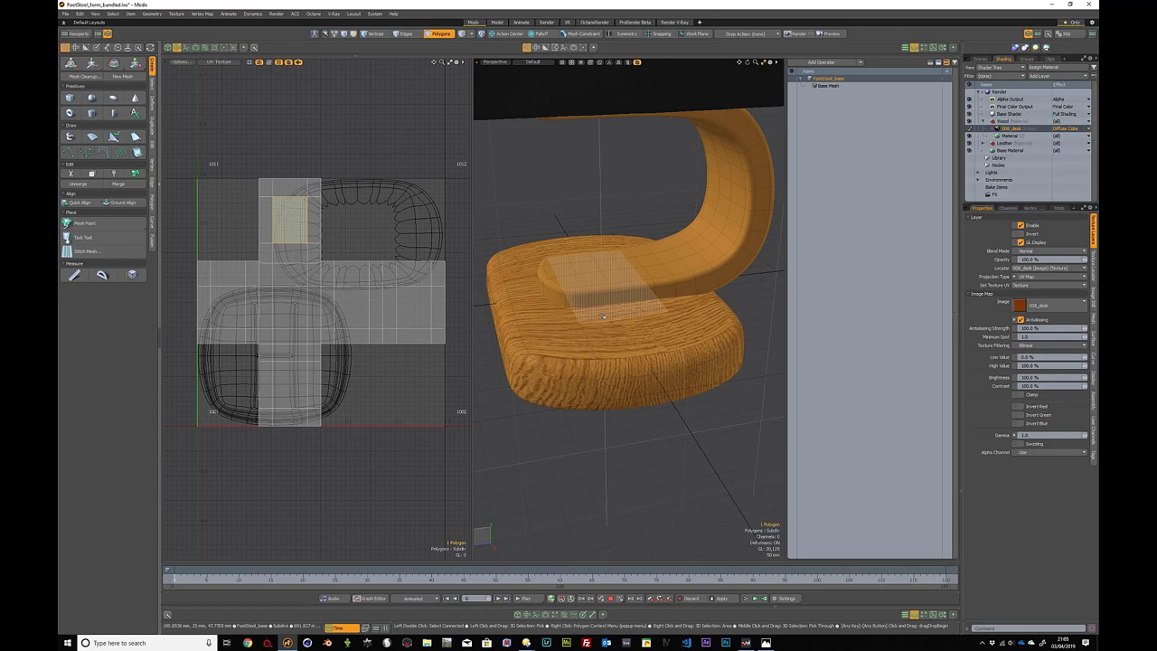
{"action": "key", "text": "shift+Up"}
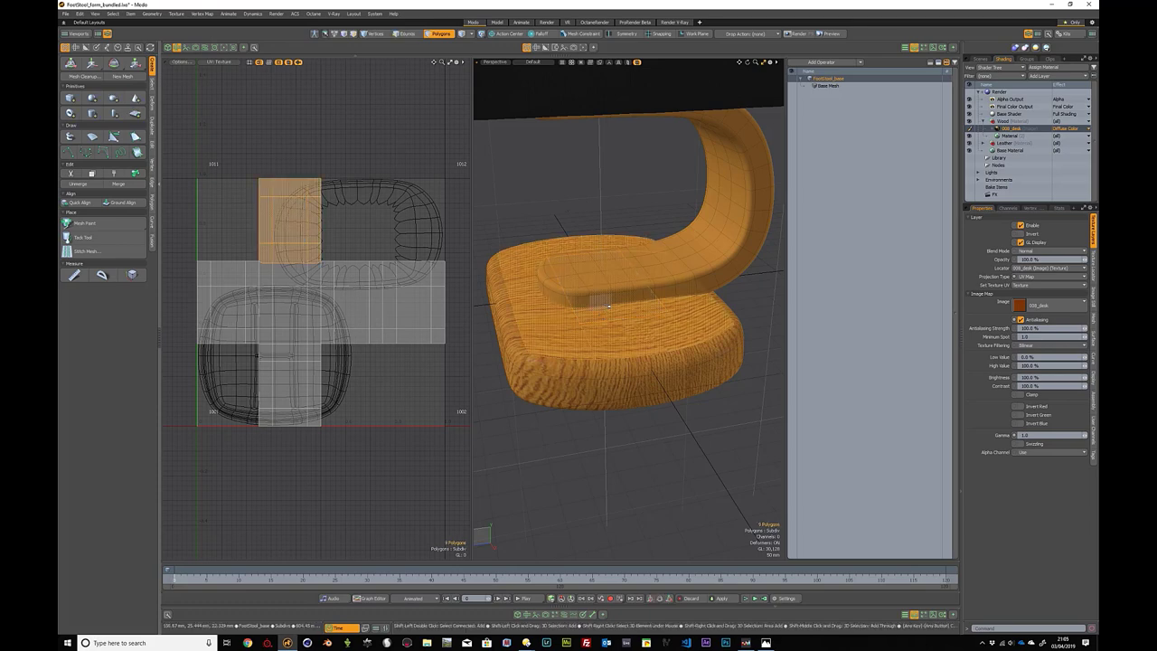
{"action": "key", "text": "shift+Up"}
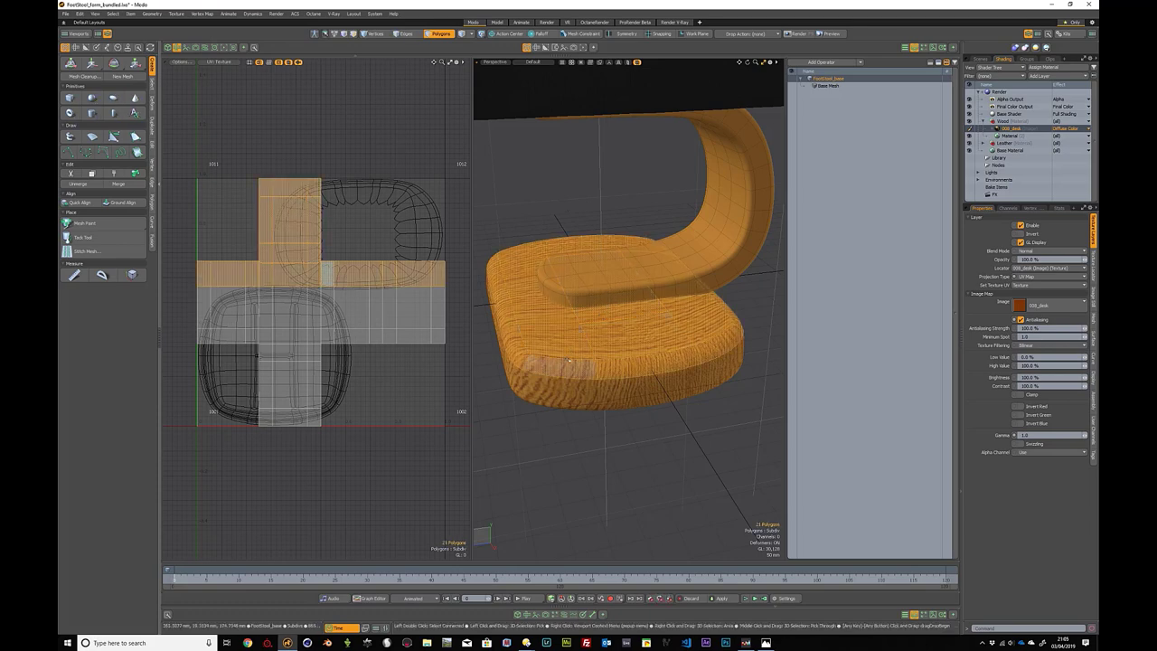
{"action": "key", "text": "ctrl"}
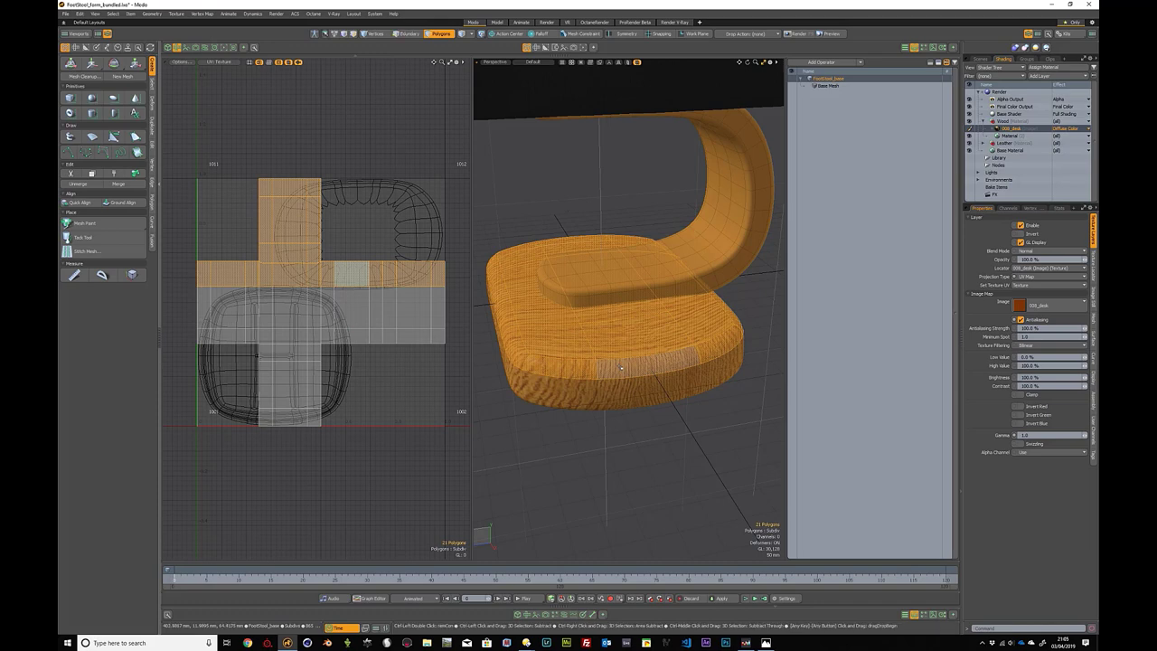
{"action": "key", "text": "ctrl+space"}
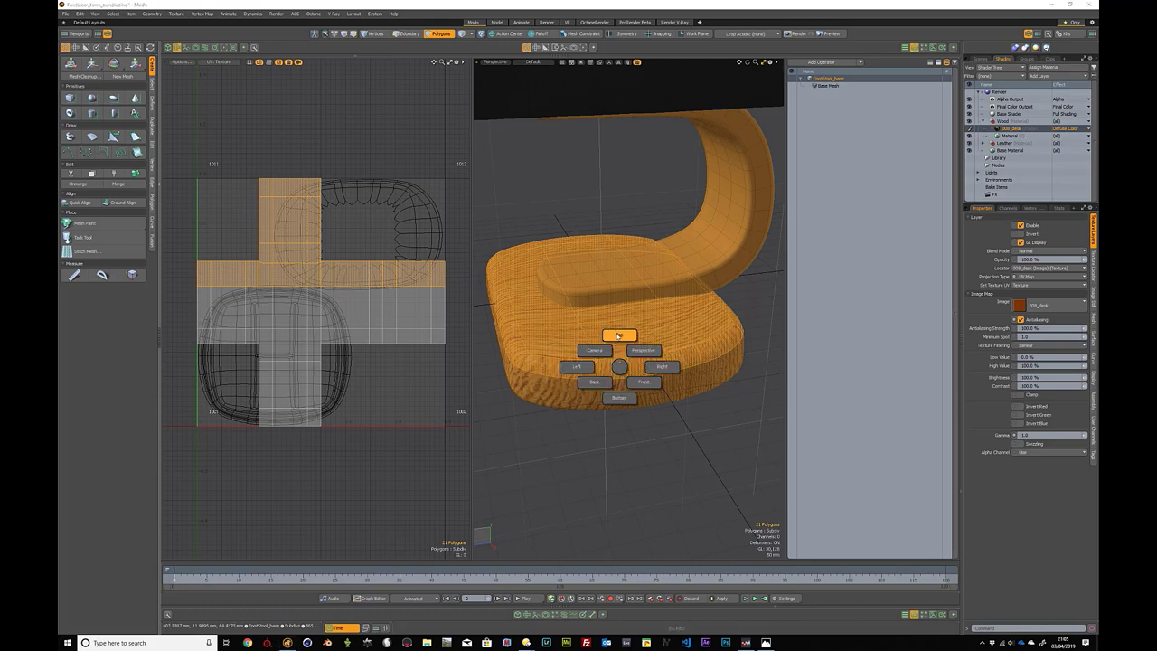
{"action": "left_click", "coordinate": [618, 336]}
{"action": "key", "text": "a"}
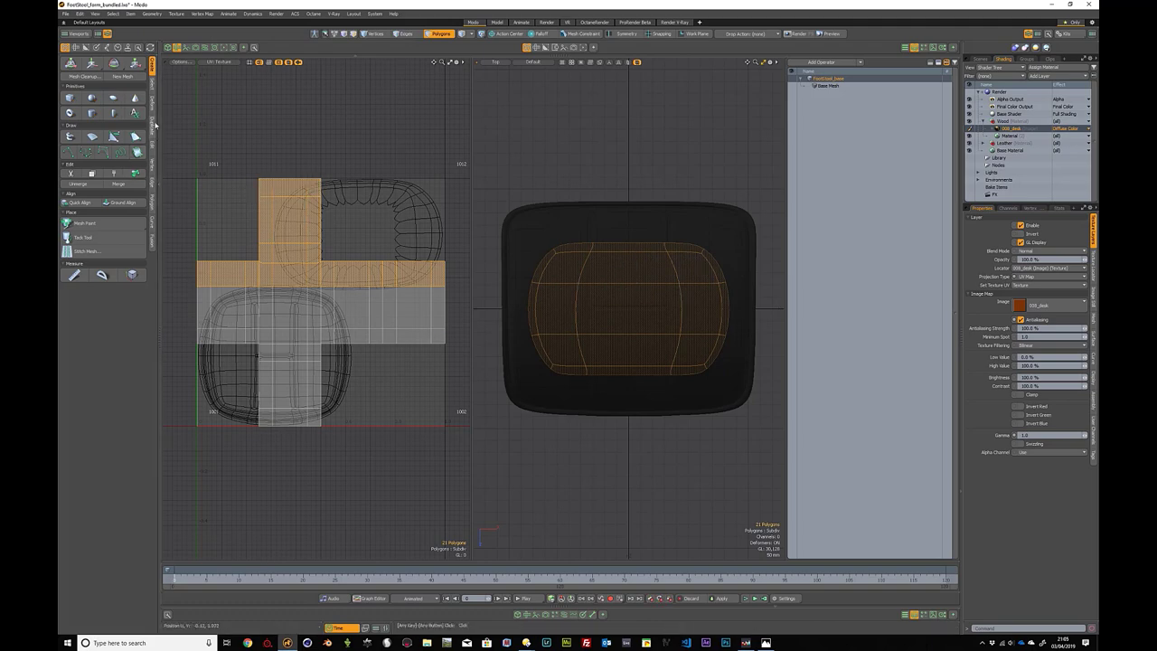
{"action": "left_click", "coordinate": [76, 48]}
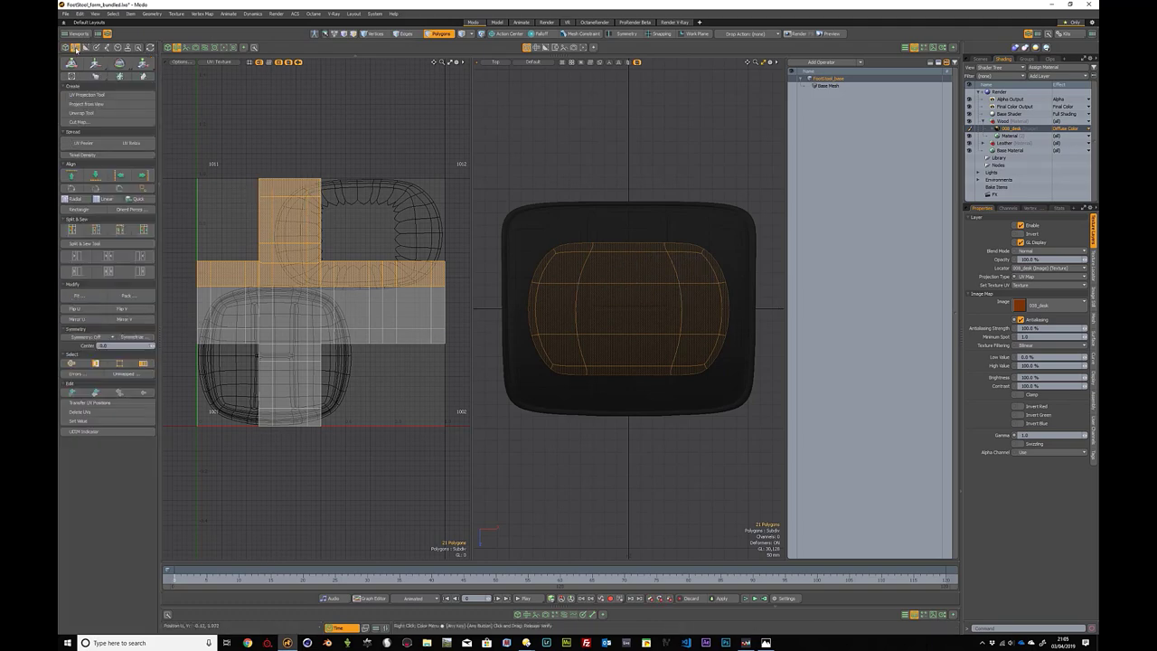
{"action": "left_click", "coordinate": [98, 105]}
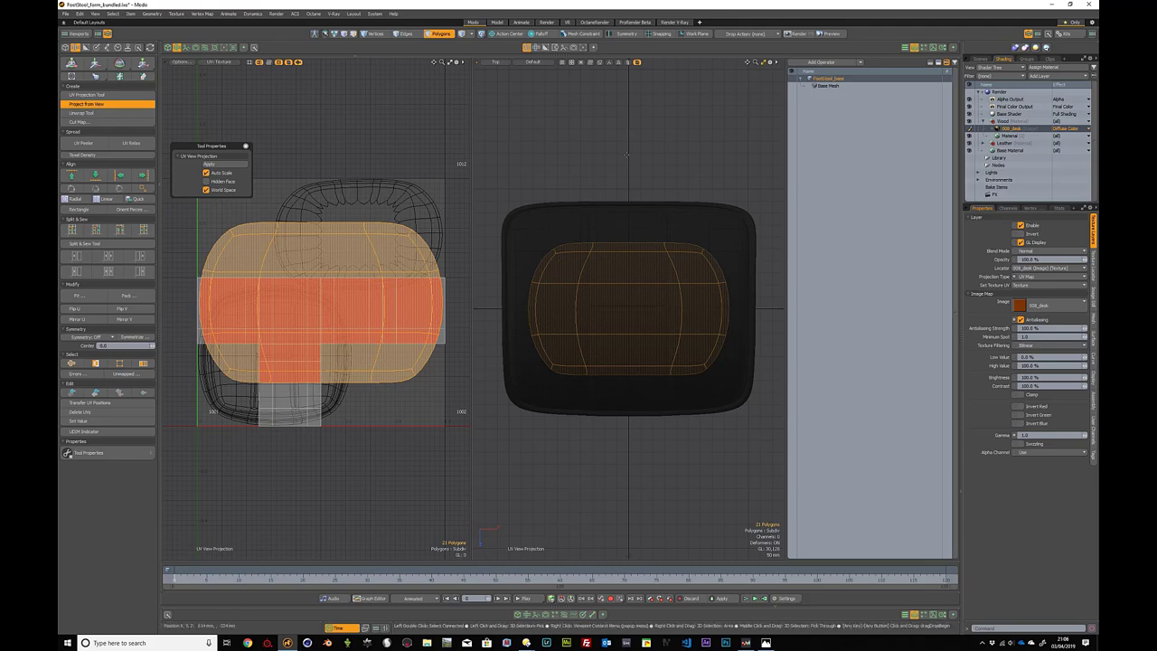
Step: Return to the perspective view and hide the slab's projected top polygons
{"action": "key", "text": "ctrl+space"}
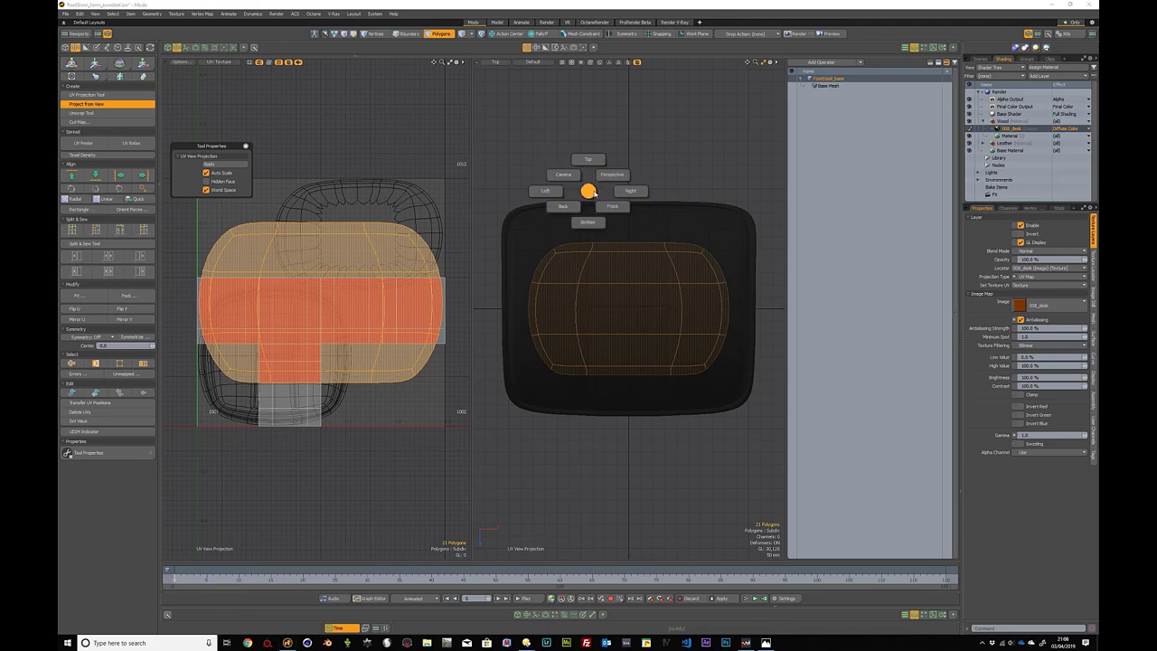
{"action": "left_click", "coordinate": [612, 175]}
{"action": "left_click_drag", "start_coordinate": [633, 228], "coordinate": [648, 283], "text": "alt"}
{"action": "key", "text": "3"}
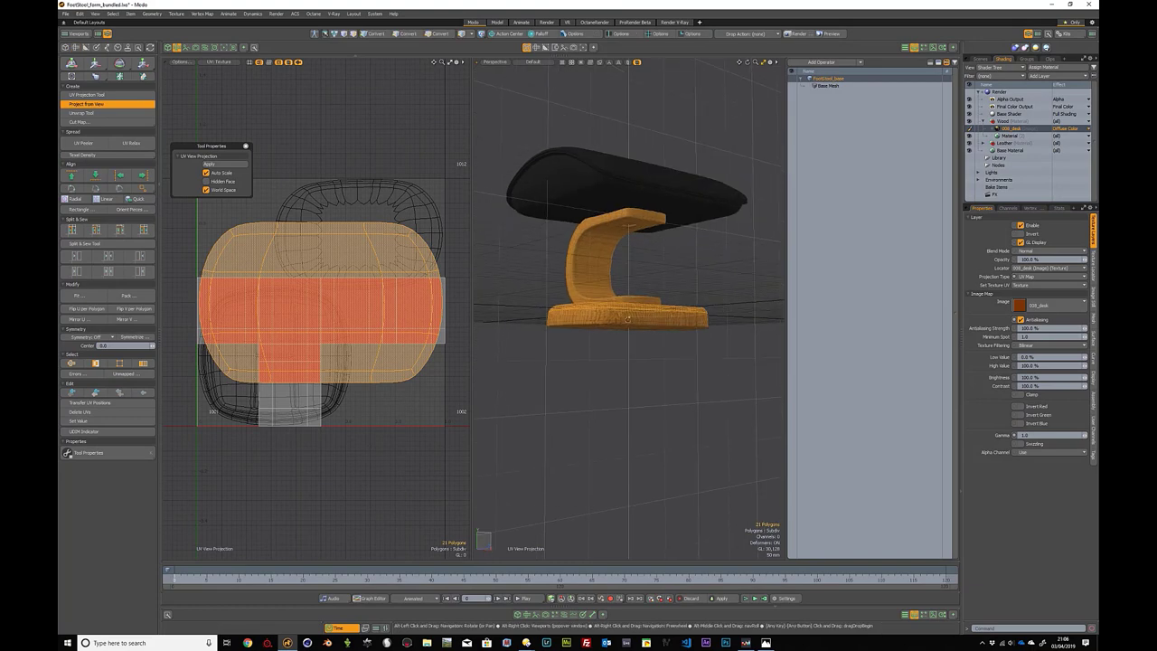
{"action": "key", "text": "h"}
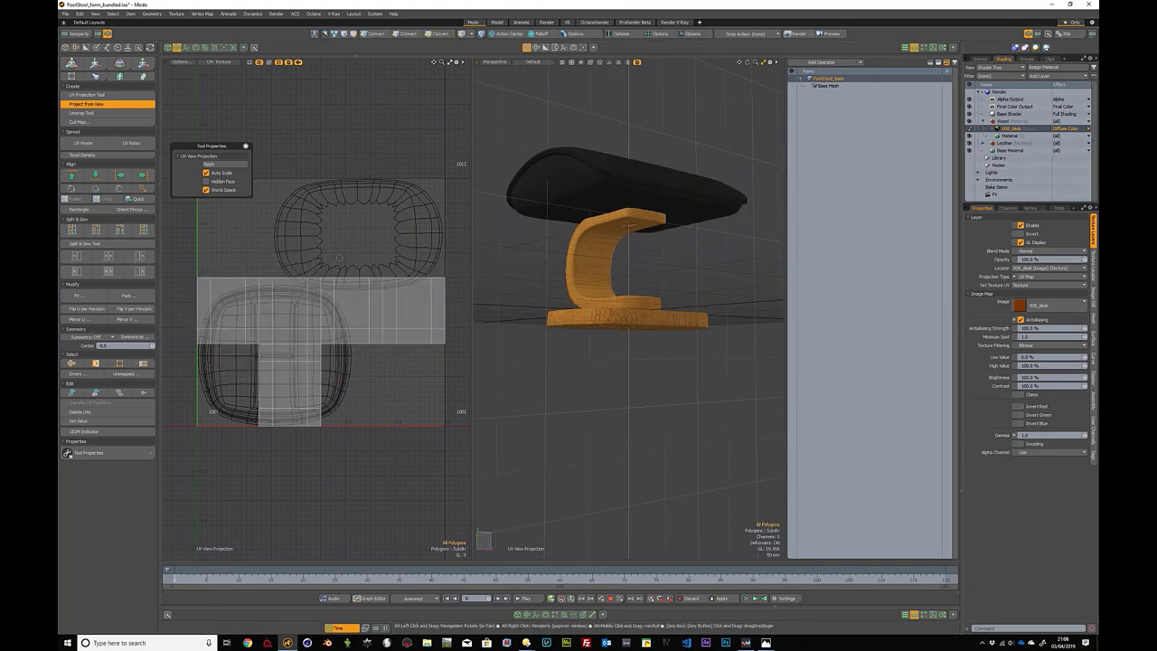
Step: Select the nine polygons of the slab's underside and project their UVs from a view straight from below
{"action": "mouse_move", "coordinate": [277, 260]}
{"action": "left_mouse_down", "text": "alt+shift"}
{"action": "mouse_move", "coordinate": [280, 276]}
{"action": "mouse_move", "coordinate": [273, 266]}
{"action": "left_mouse_up", "text": "alt+shift"}
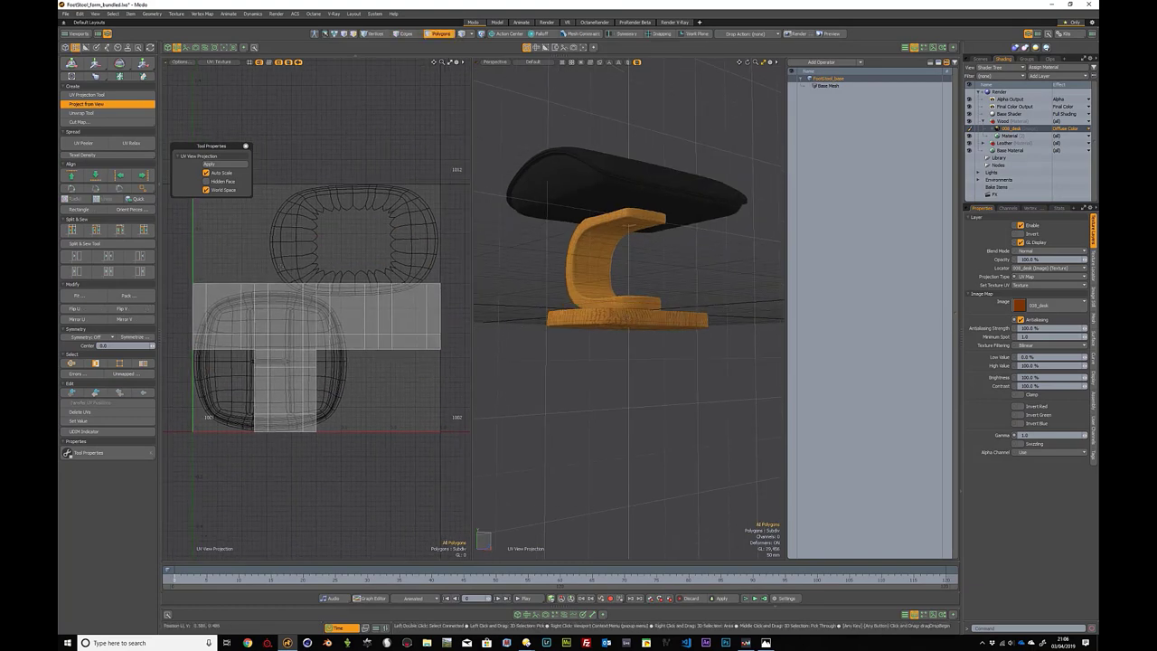
{"action": "left_click_drag", "start_coordinate": [658, 283], "coordinate": [634, 311], "text": "alt"}
{"action": "key", "text": "q"}
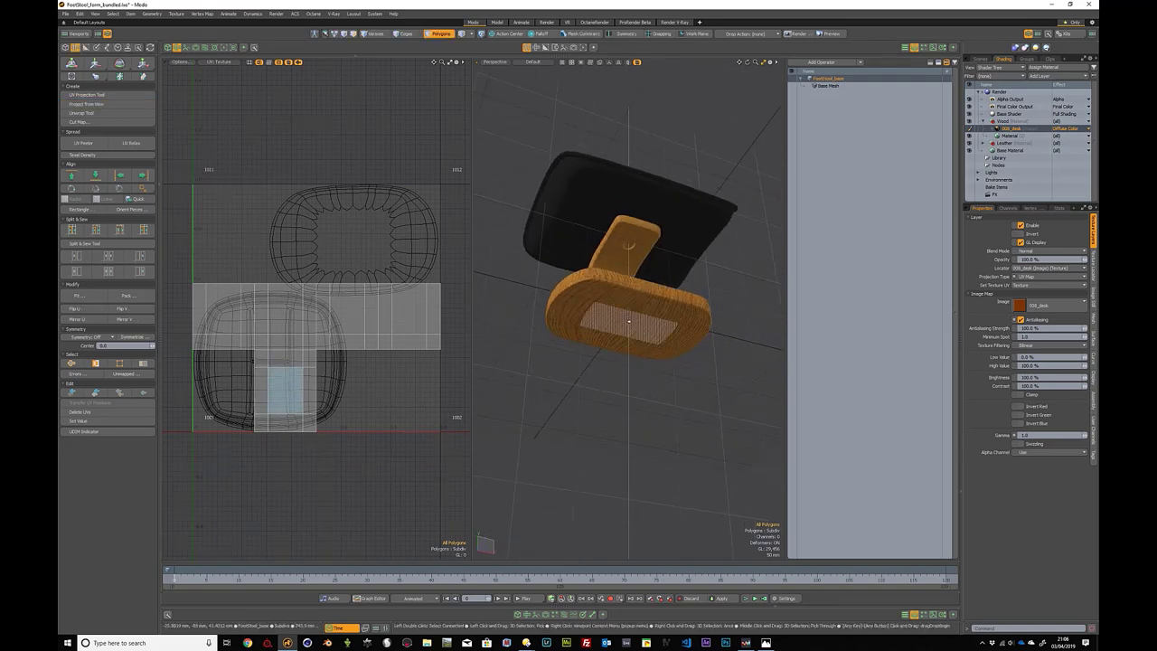
{"action": "left_click", "coordinate": [631, 324]}
{"action": "key", "text": "shift+Up"}
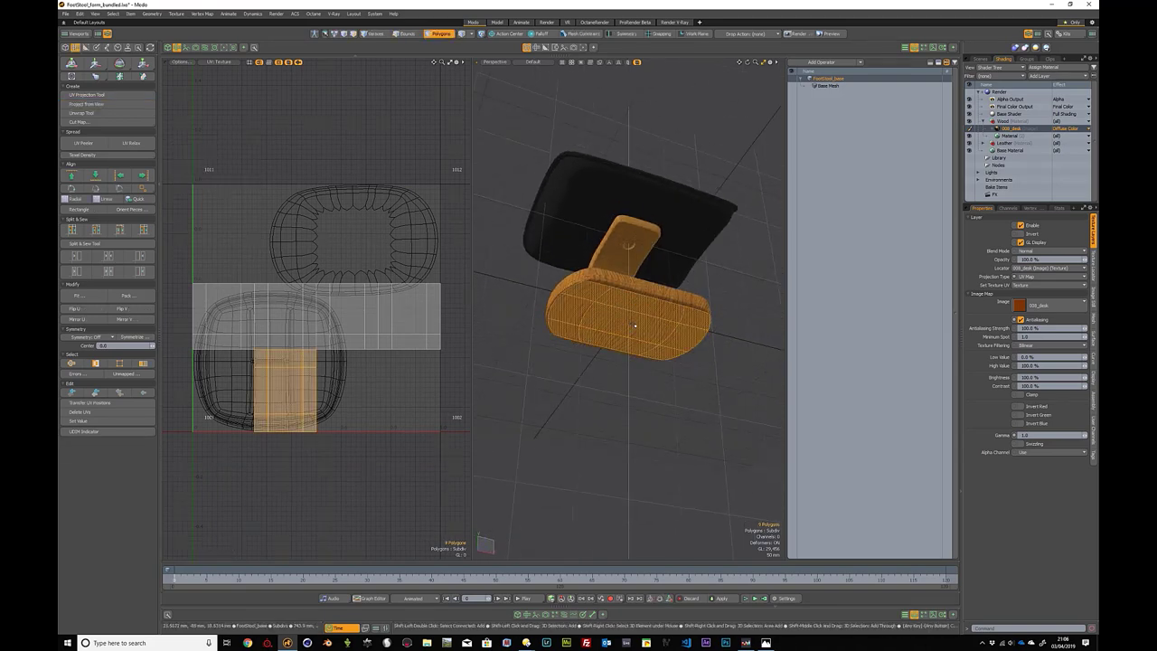
{"action": "key", "text": "shift+Up"}
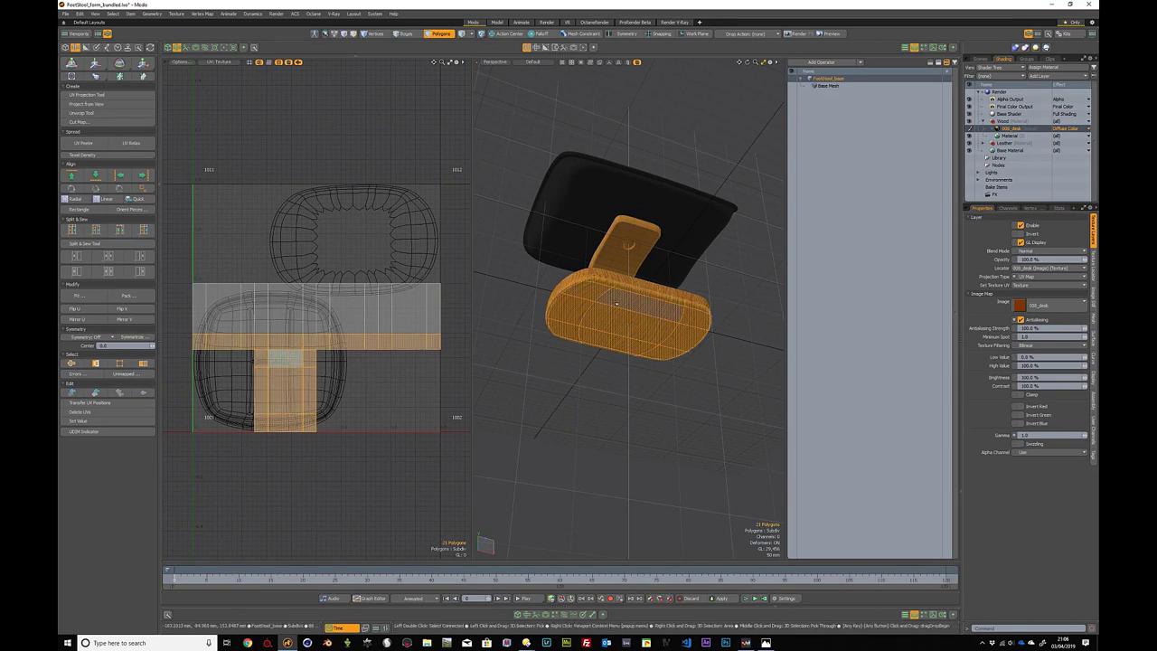
{"action": "key", "text": "shift+Down"}
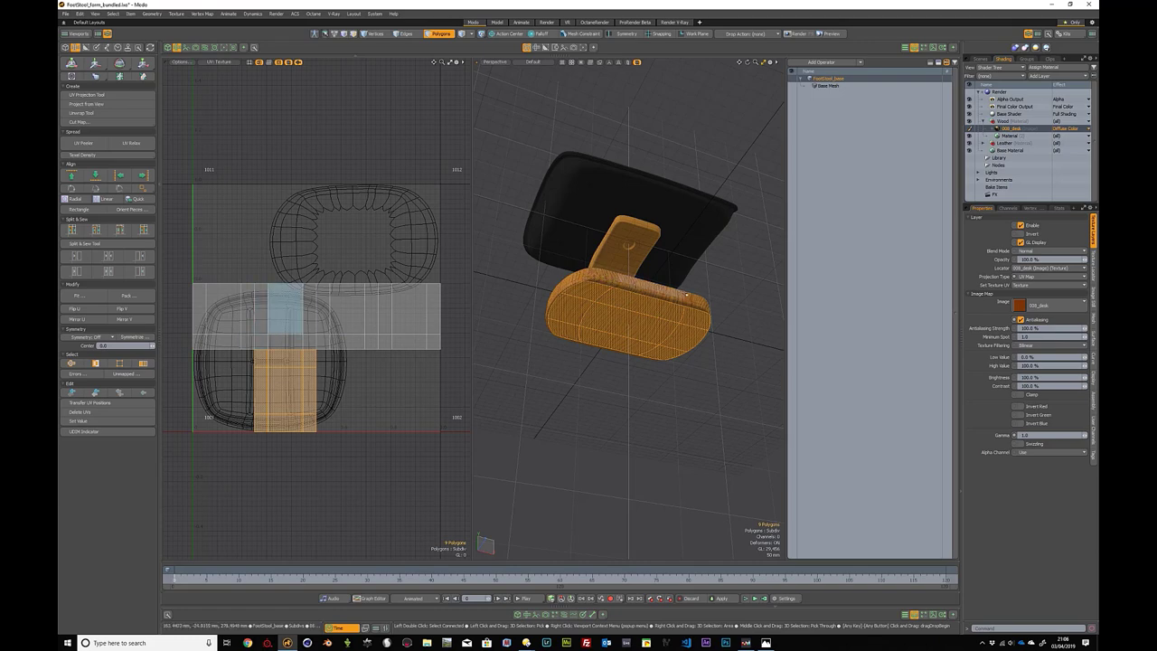
{"action": "middle_click", "coordinate": [584, 265], "text": "alt"}
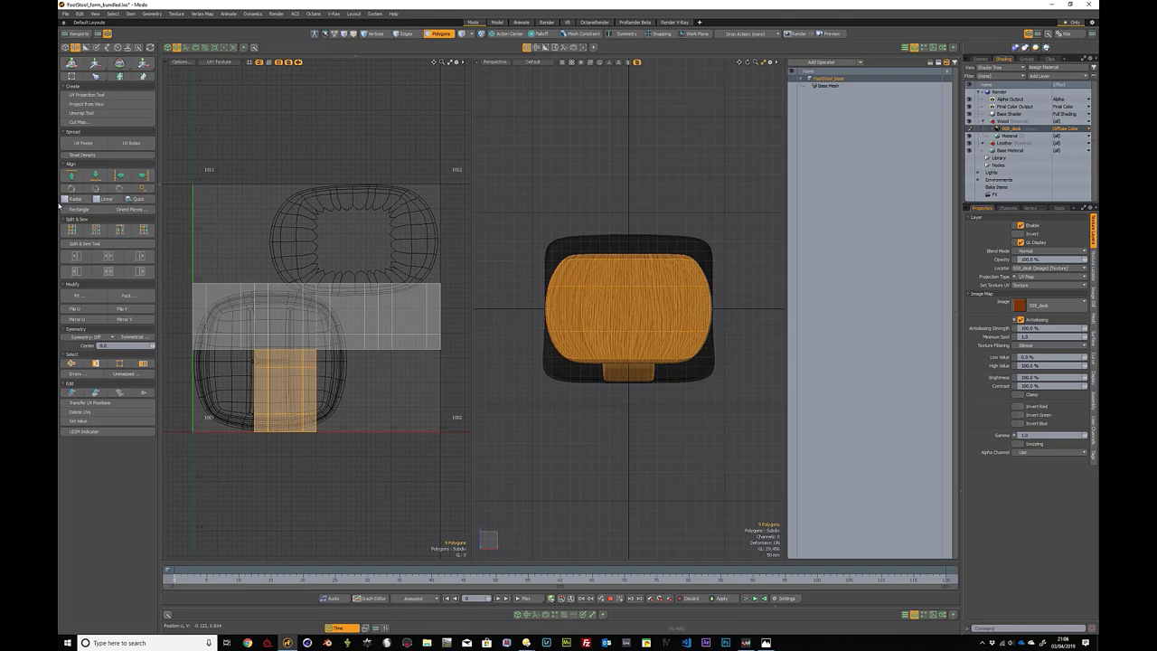
{"action": "left_click", "coordinate": [87, 104]}
{"action": "left_click", "coordinate": [579, 160]}
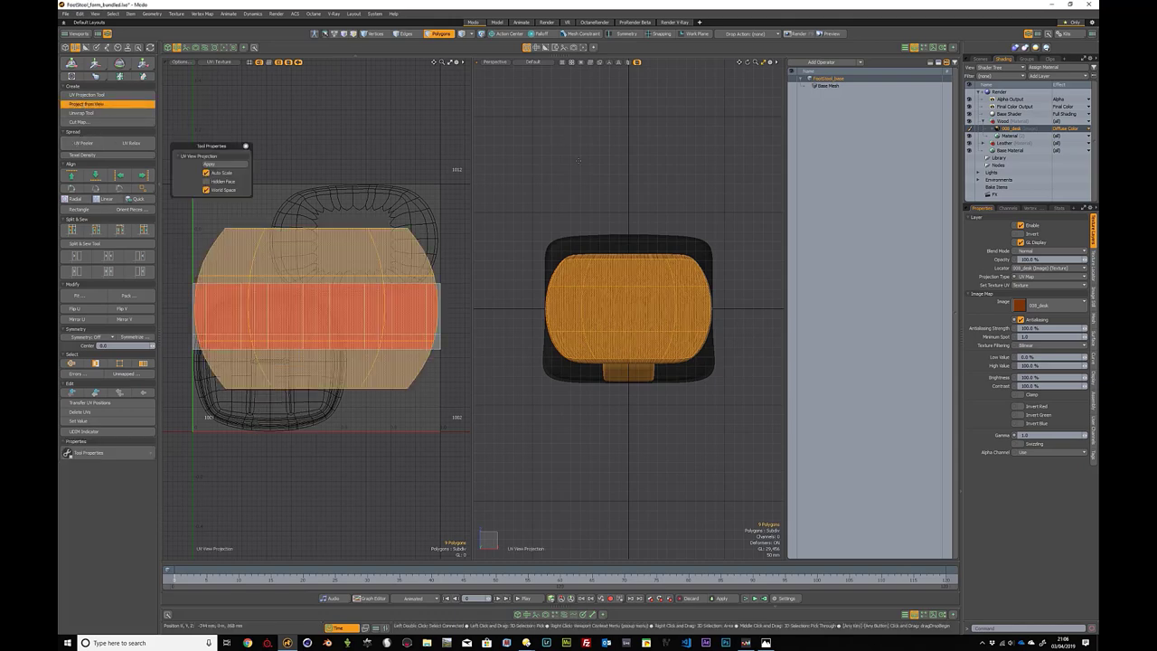
Step: Isolate the slab's underside polygons to check them, and unhide all the hidden geometry
{"action": "key", "text": "shift+h"}
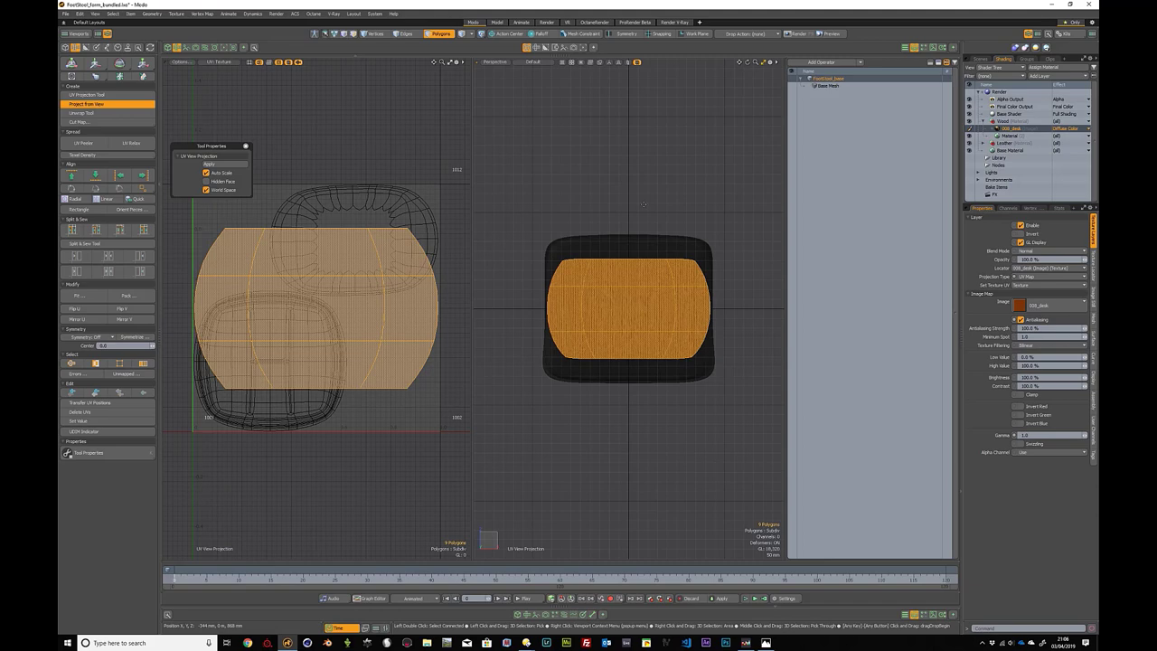
{"action": "key", "text": "u"}
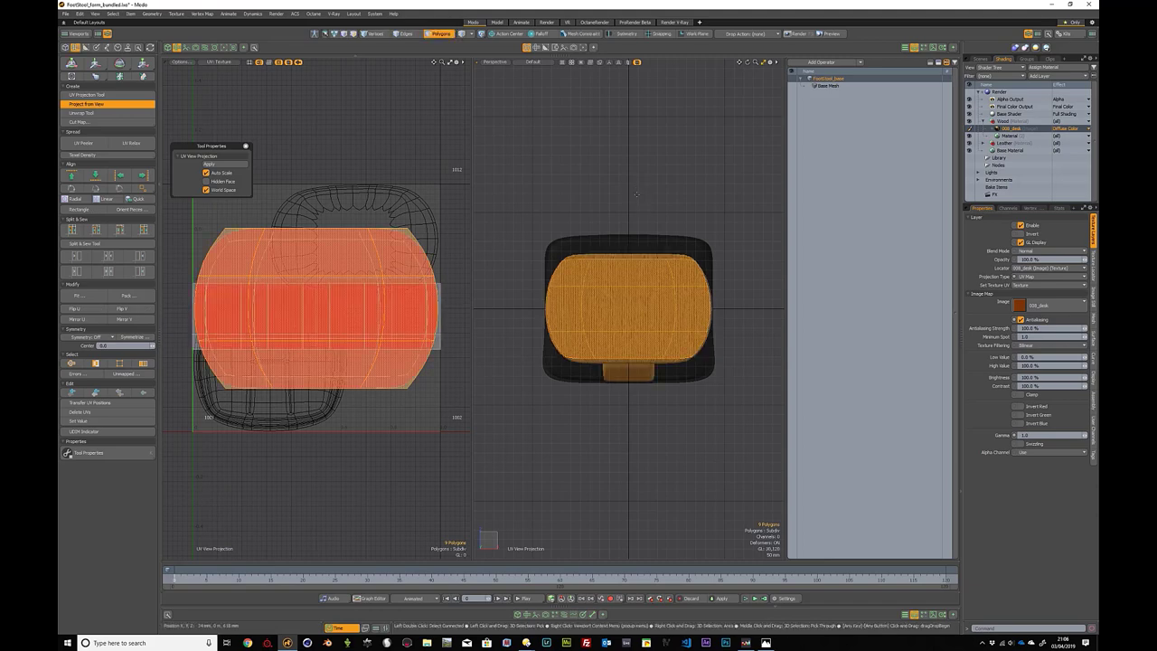
{"action": "key", "text": "alt"}
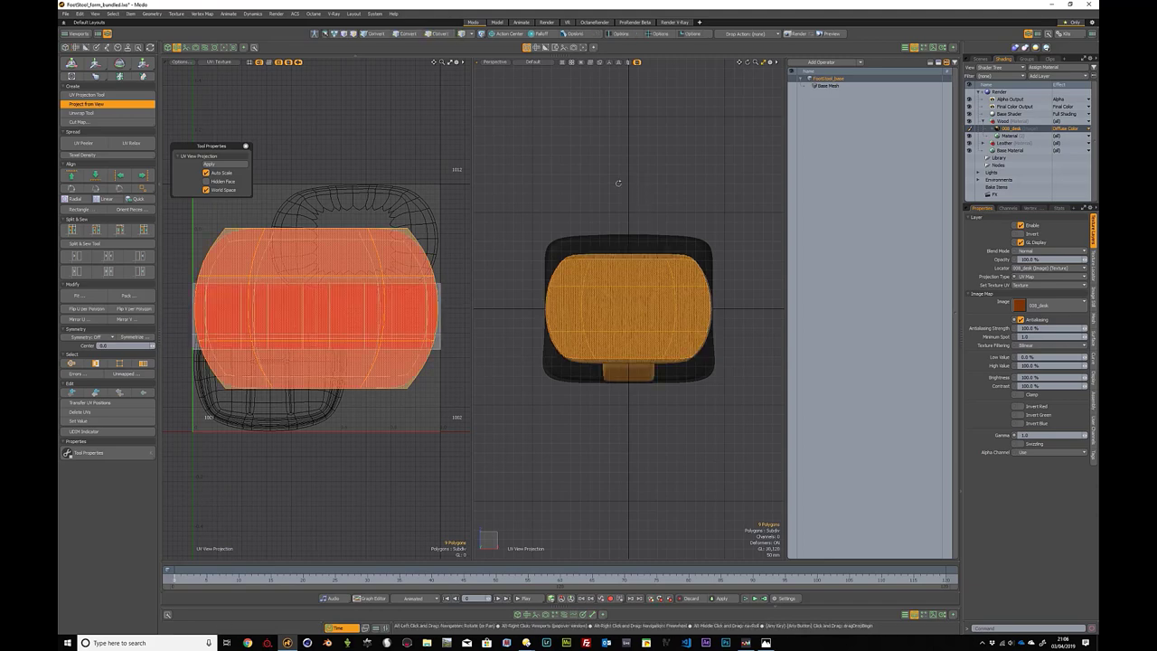
{"action": "left_click_drag", "start_coordinate": [608, 180], "coordinate": [696, 289], "text": "alt"}
{"action": "scroll", "coordinate": [683, 287], "scroll_direction": "up", "scroll_amount": 3}
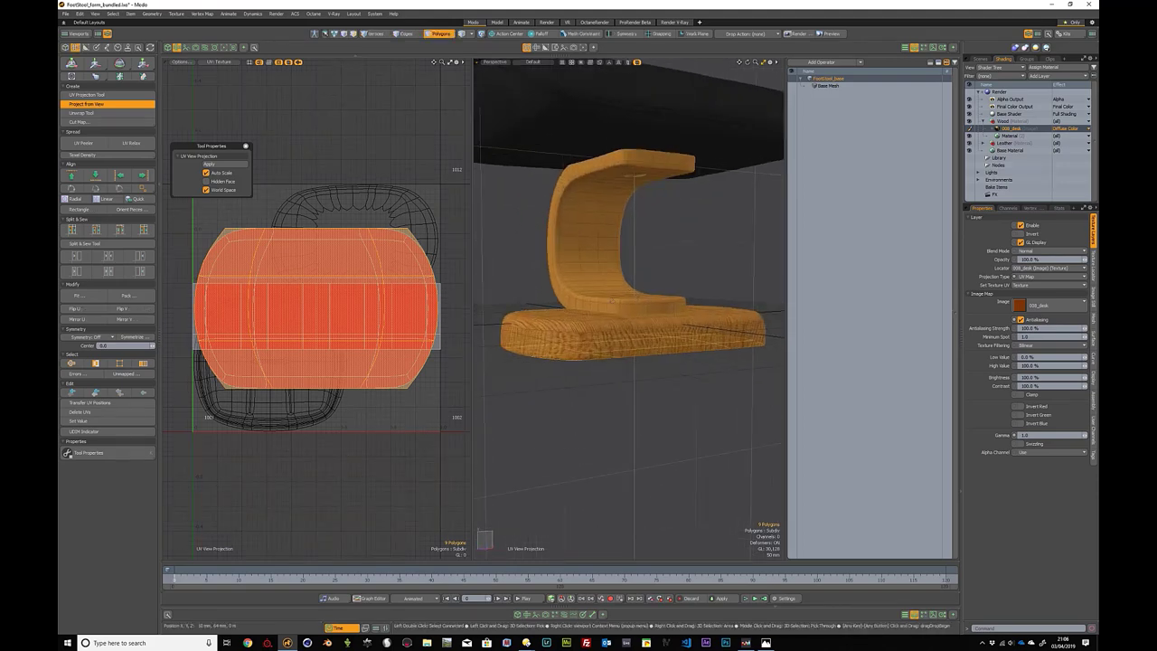
Step: Select the loop of 36 polygons around the slab's rounded side and isolate it
{"action": "key", "text": "q"}
{"action": "left_click_drag", "start_coordinate": [570, 342], "coordinate": [606, 341]}
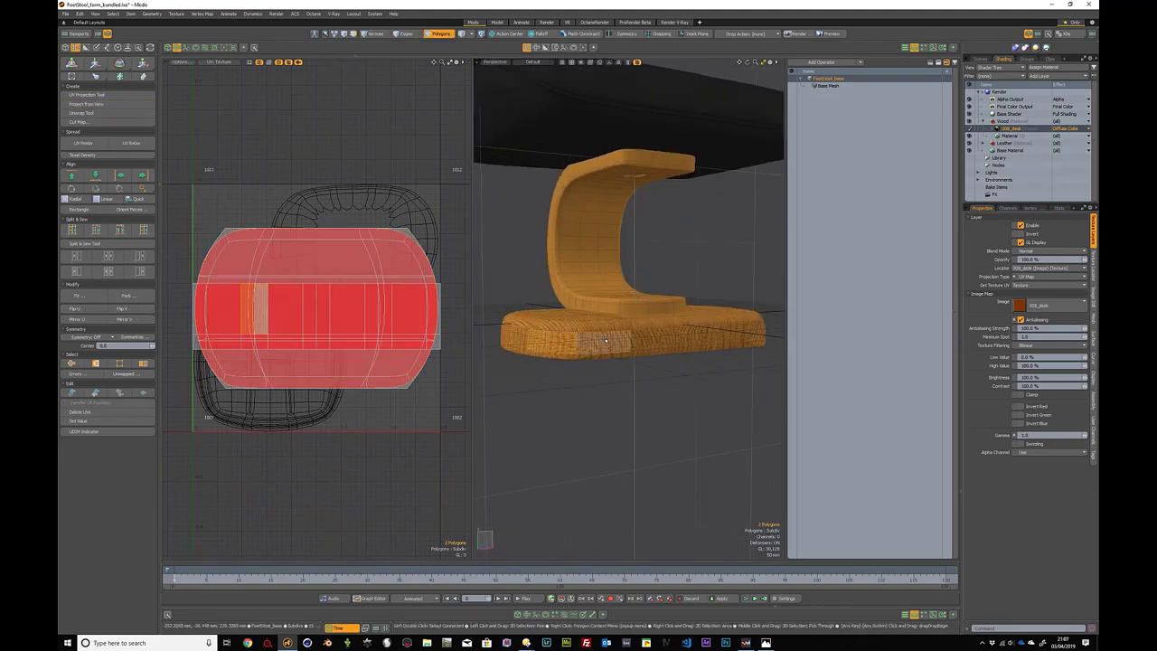
{"action": "key", "text": "l"}
{"action": "key", "text": "shift+Up"}
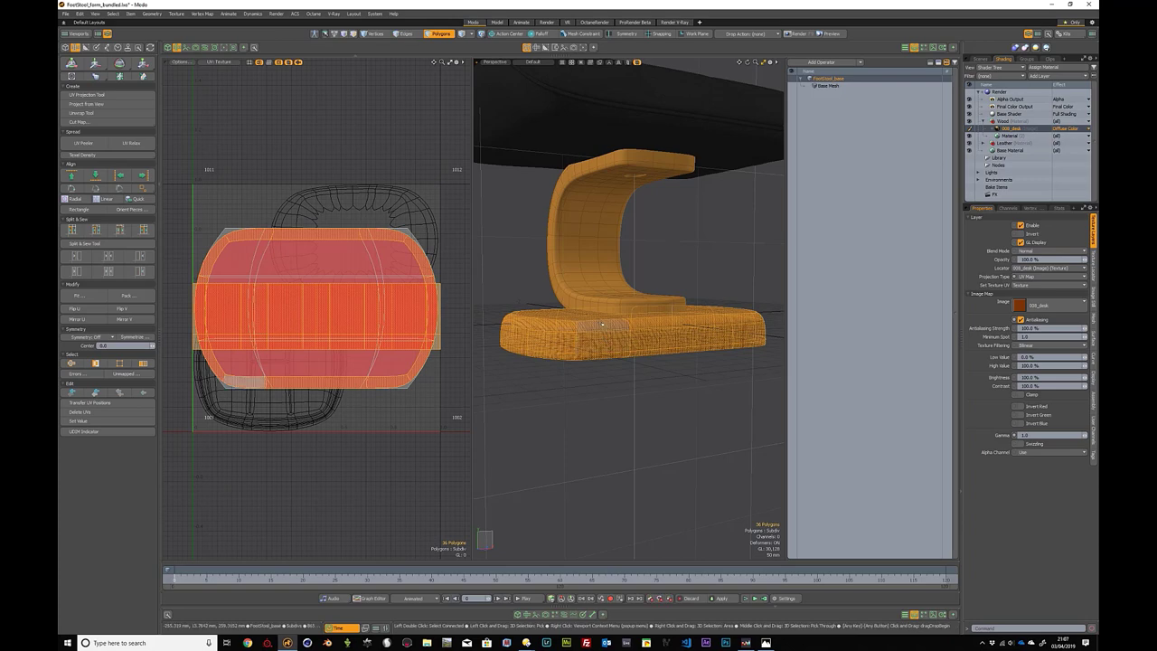
{"action": "left_click_drag", "start_coordinate": [620, 326], "coordinate": [654, 324], "text": "alt"}
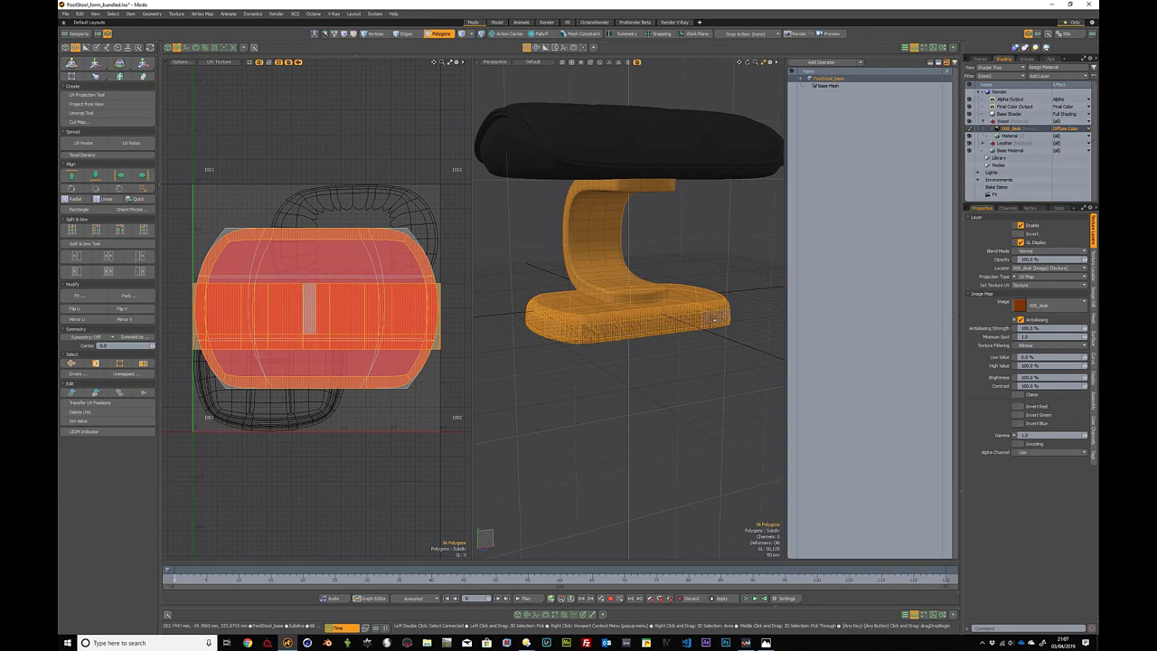
{"action": "key", "text": "shift+h"}
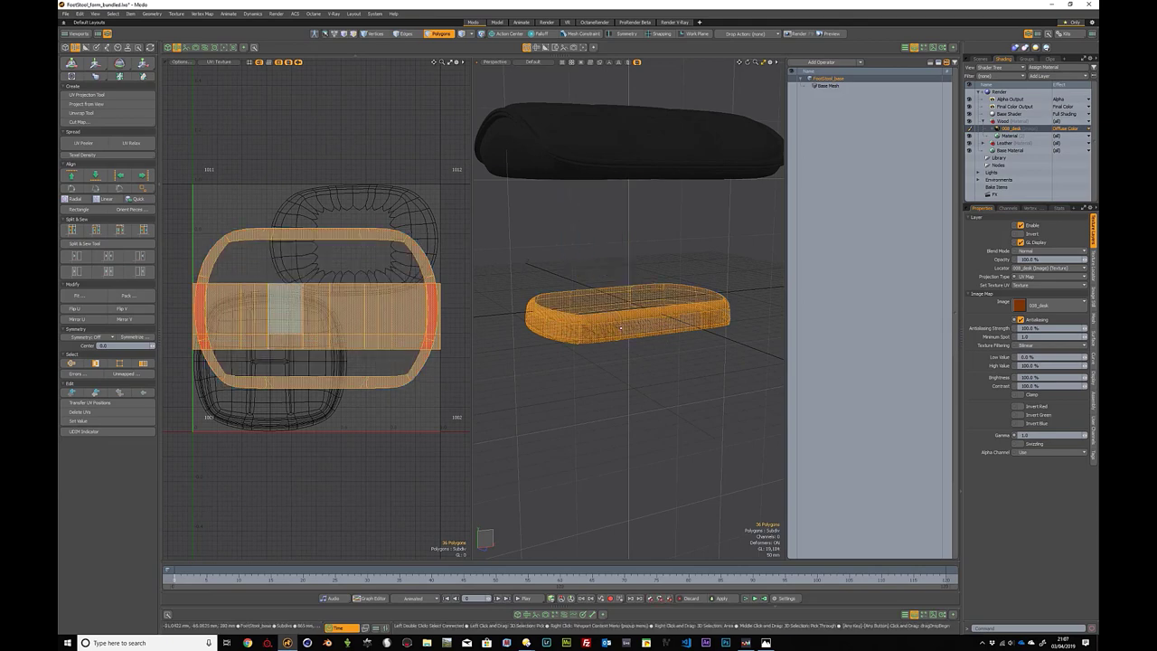
Step: Select the seam edges of the side band: its lower and upper border loops and one vertical corner edge
{"action": "left_click_drag", "start_coordinate": [566, 278], "coordinate": [579, 313], "text": "alt"}
{"action": "key", "text": "3"}
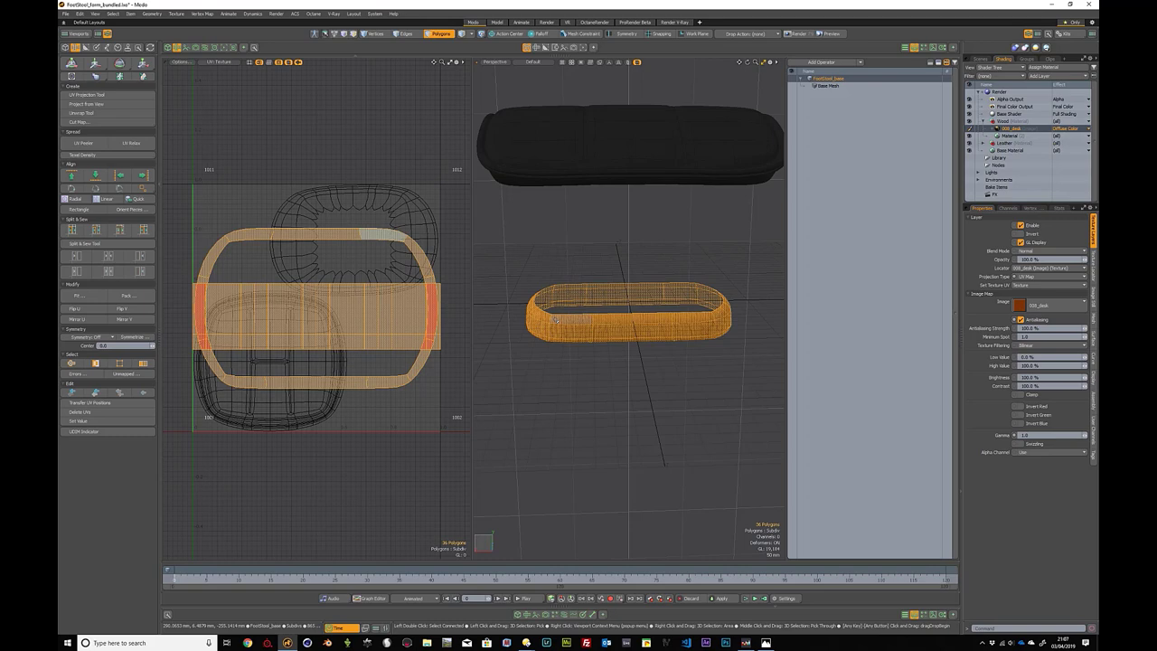
{"action": "key", "text": "2"}
{"action": "double_click", "coordinate": [559, 324]}
{"action": "left_click_drag", "start_coordinate": [561, 324], "coordinate": [569, 294], "text": "alt"}
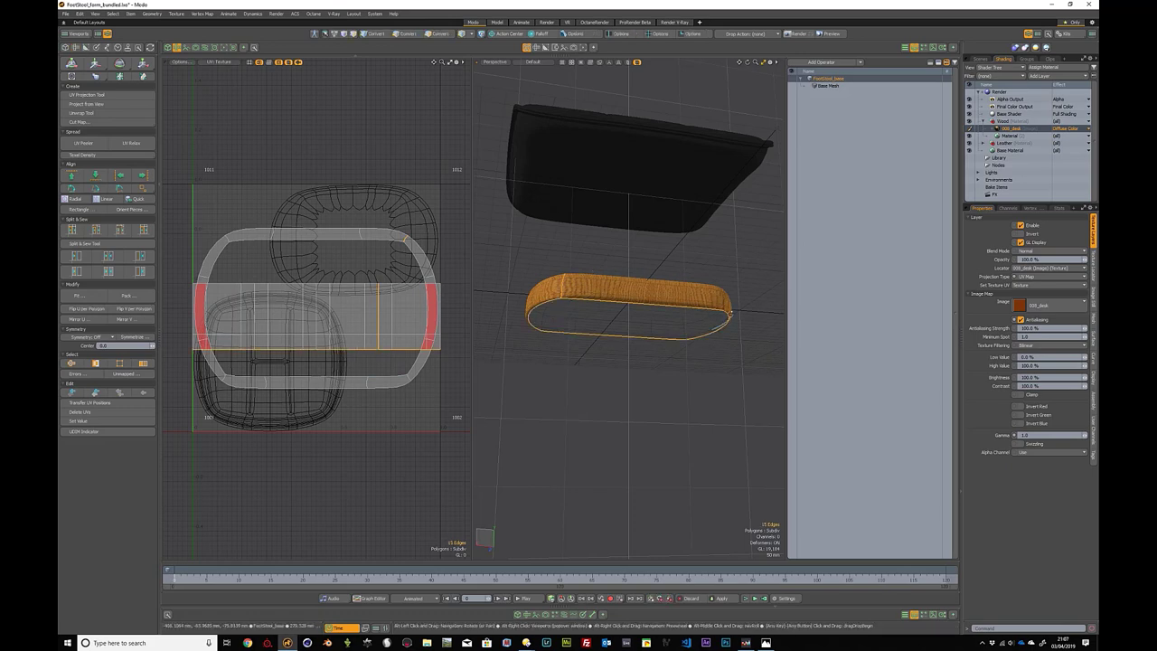
{"action": "left_click_drag", "start_coordinate": [715, 331], "coordinate": [599, 271], "text": "alt"}
{"action": "key", "text": "alt"}
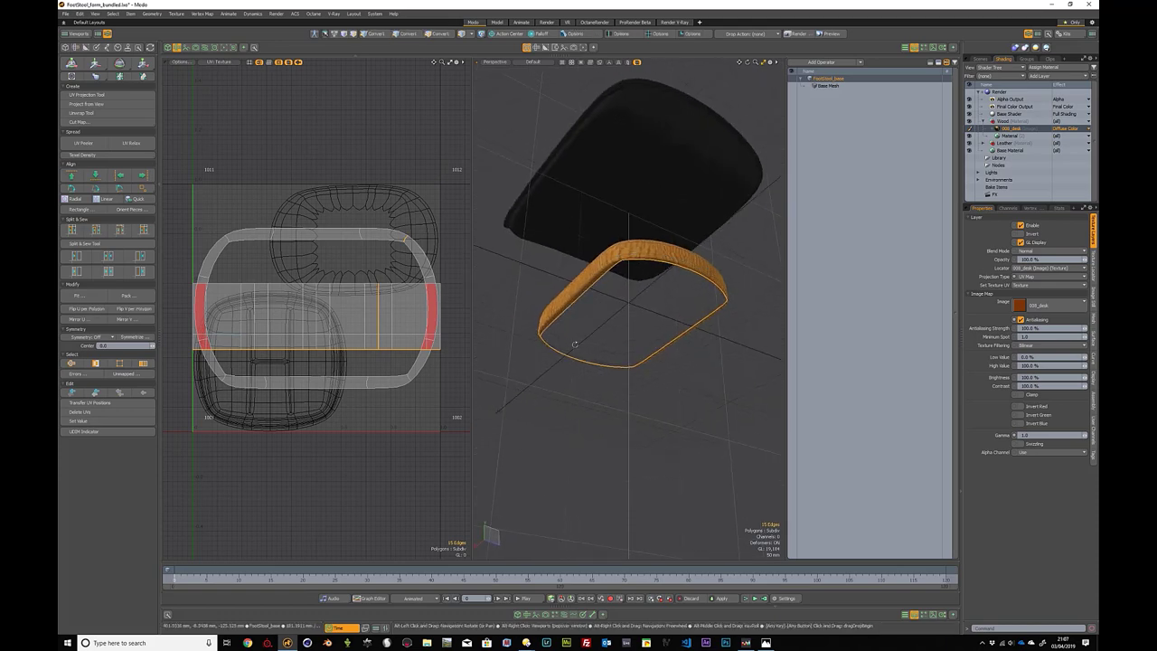
{"action": "left_click_drag", "start_coordinate": [701, 296], "coordinate": [560, 332], "text": "alt"}
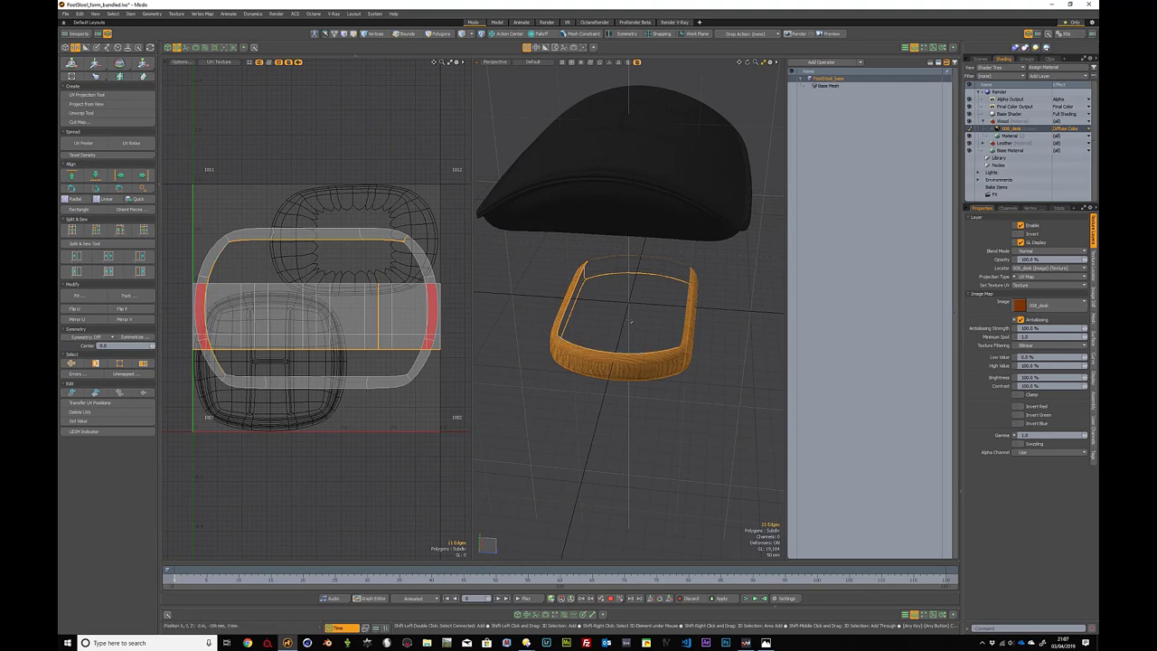
{"action": "left_click_drag", "start_coordinate": [601, 260], "coordinate": [560, 300], "text": "alt"}
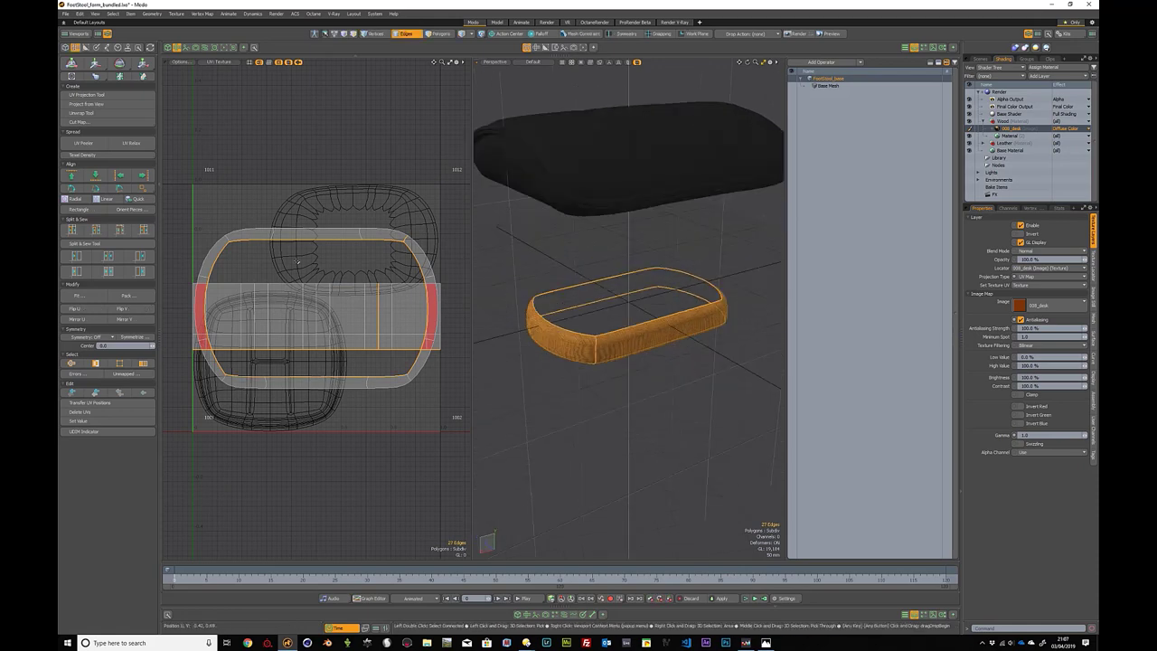
Step: Unwrap the side band along the selected edges and straighten its UV island into a rectangular strip
{"action": "left_click", "coordinate": [91, 115]}
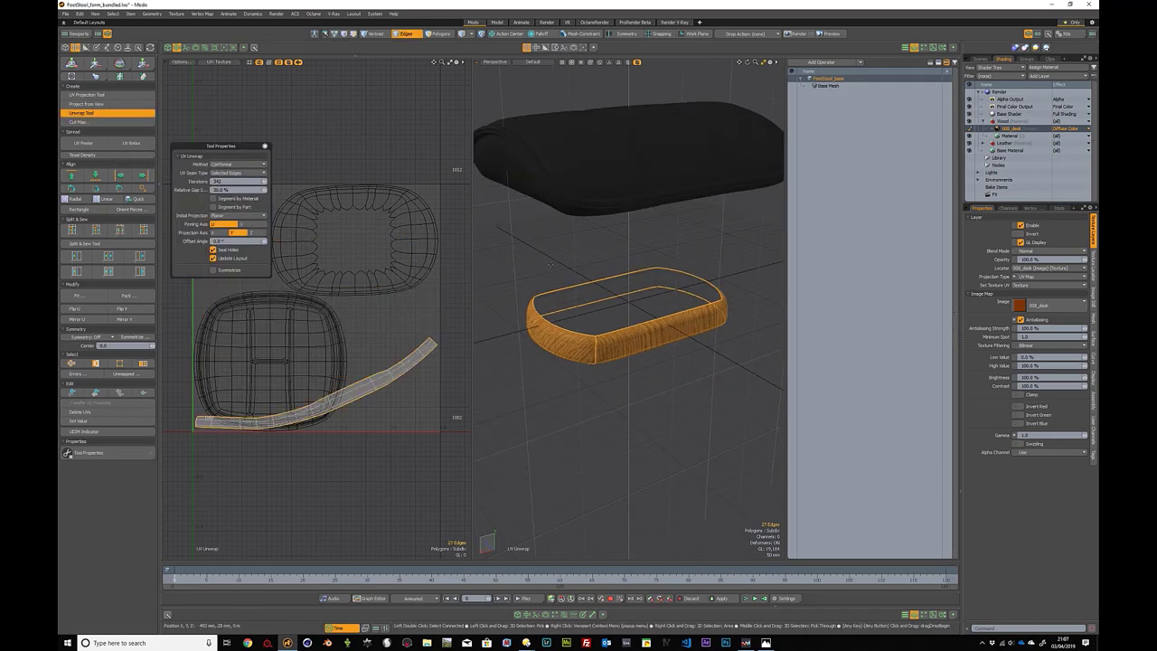
{"action": "key", "text": "q"}
{"action": "left_click", "coordinate": [551, 265]}
{"action": "left_click_drag", "start_coordinate": [552, 265], "coordinate": [502, 222], "text": "alt"}
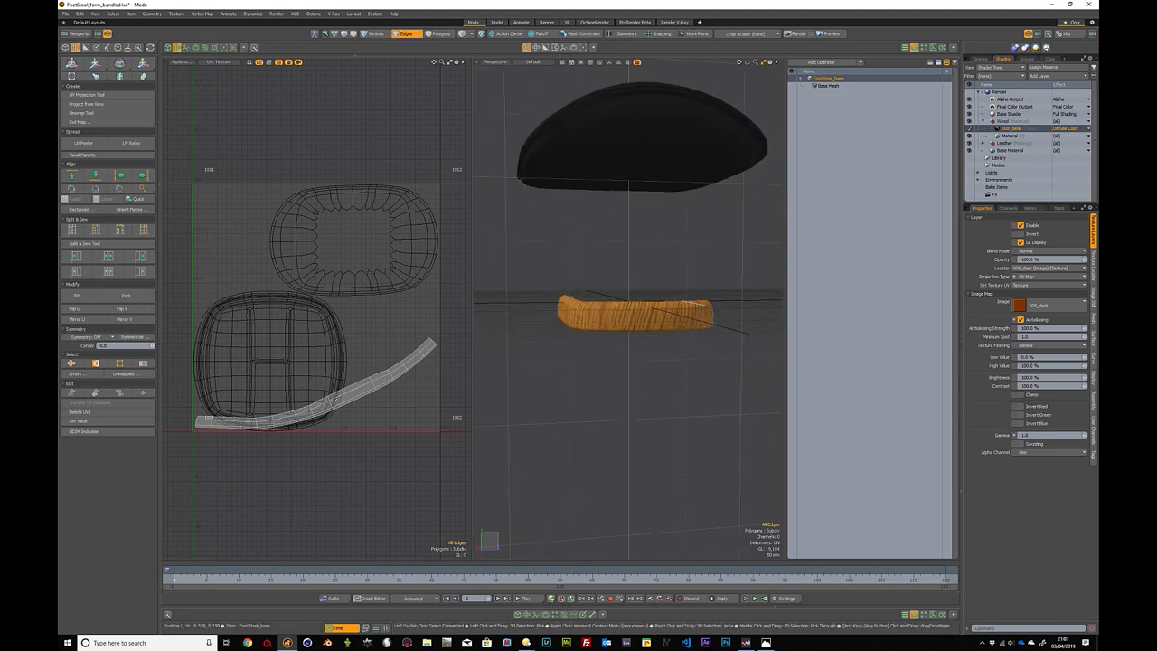
{"action": "key", "text": "3"}
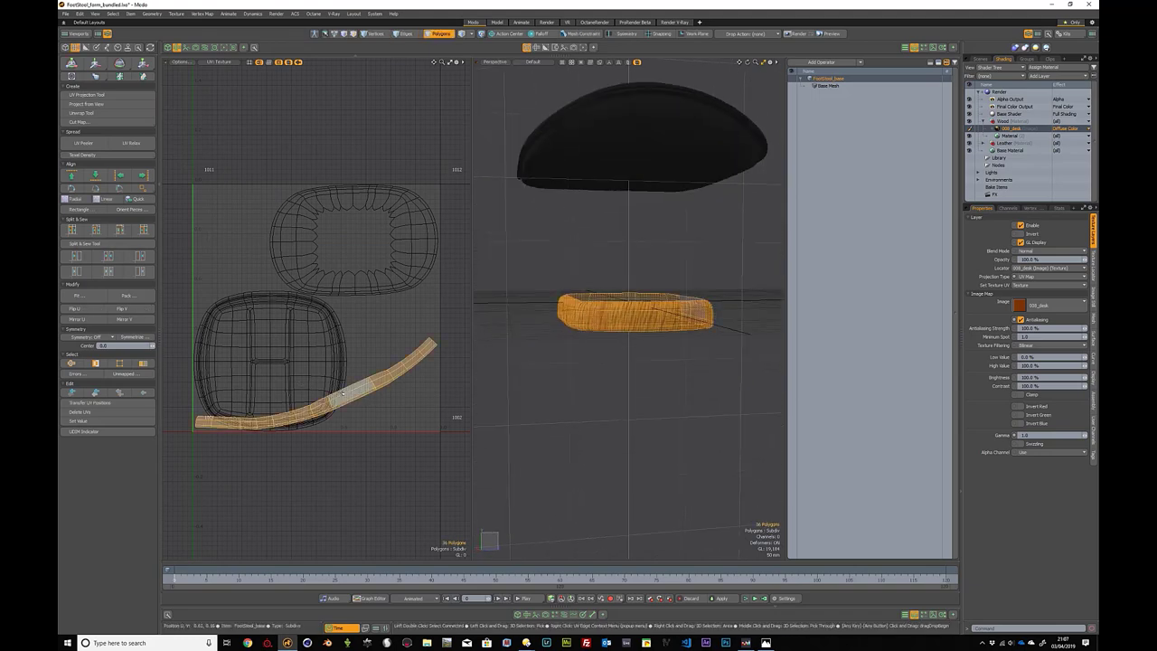
{"action": "left_click", "coordinate": [72, 209]}
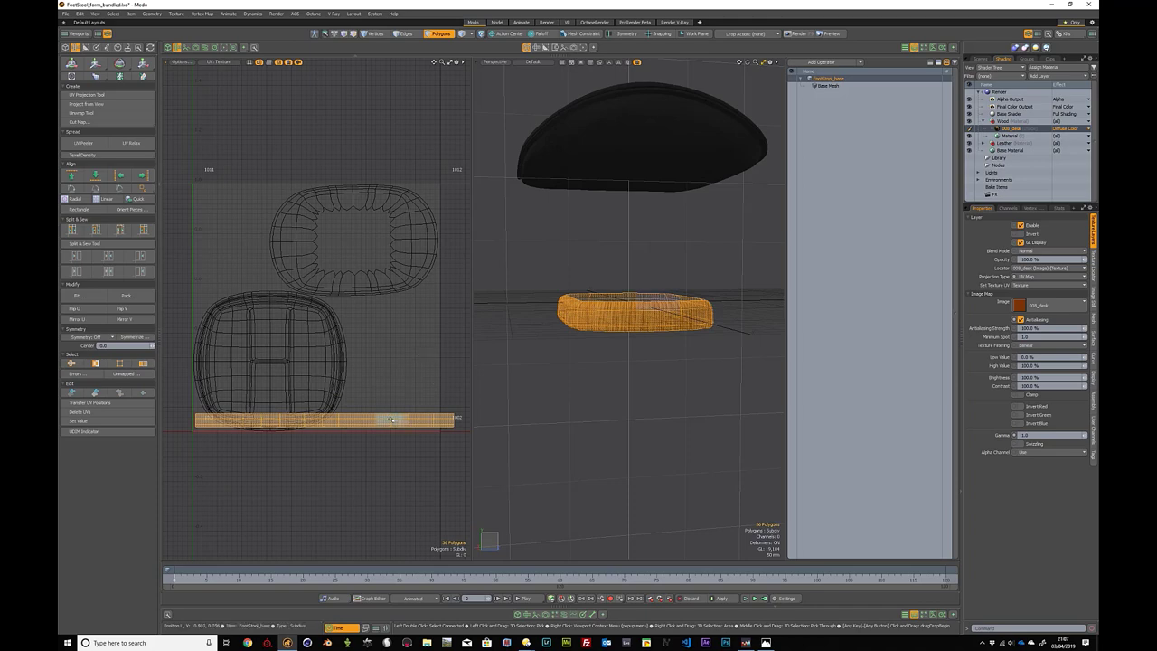
{"action": "left_click", "coordinate": [386, 360]}
{"action": "left_click_drag", "start_coordinate": [565, 294], "coordinate": [701, 321], "text": "alt"}
{"action": "scroll", "coordinate": [649, 326], "scroll_direction": "up", "scroll_amount": 2}
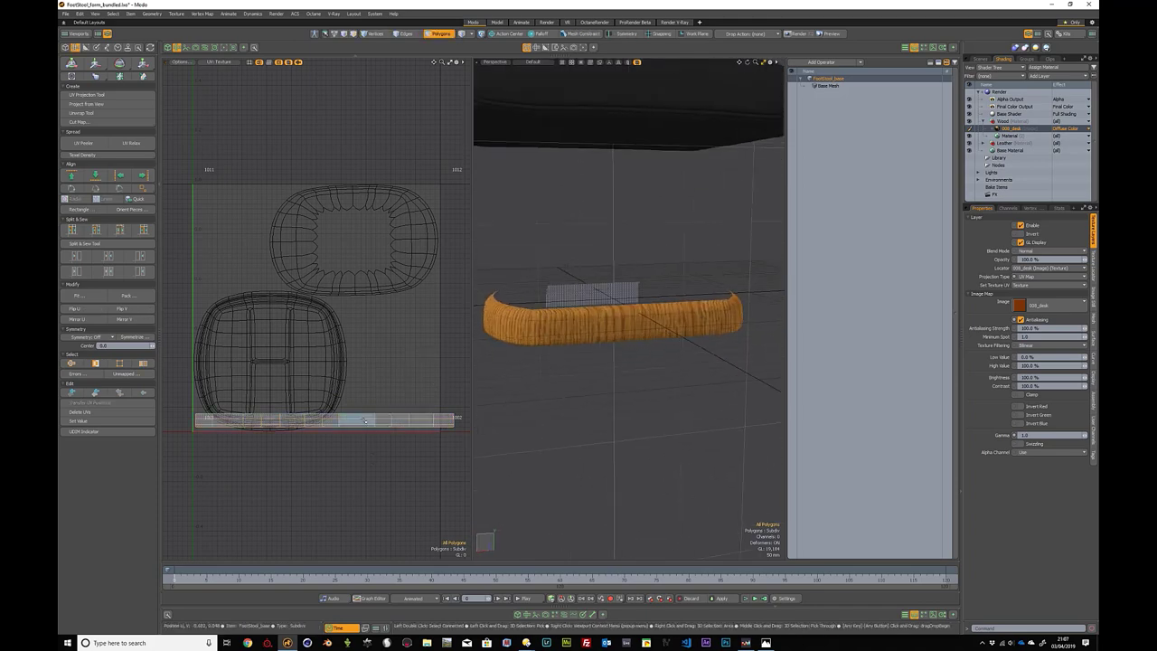
Step: Rotate the side band's UV strip by 90° so the wood grain runs lengthwise around the slab
{"action": "double_click", "coordinate": [366, 421]}
{"action": "key", "text": "e"}
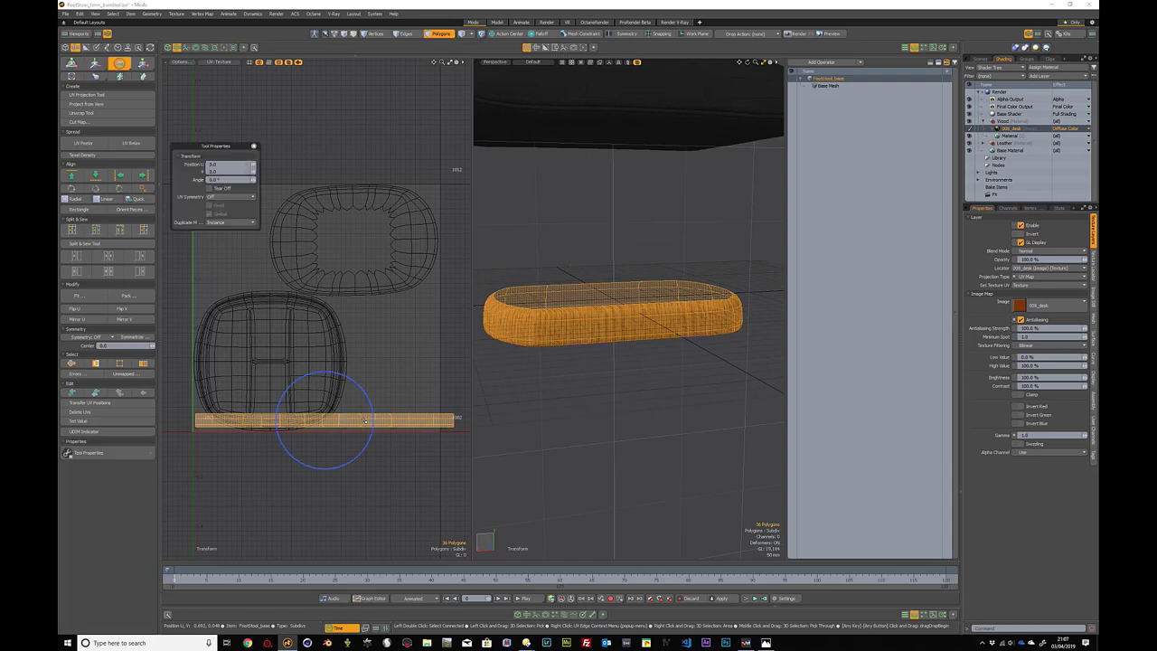
{"action": "key", "text": "space"}
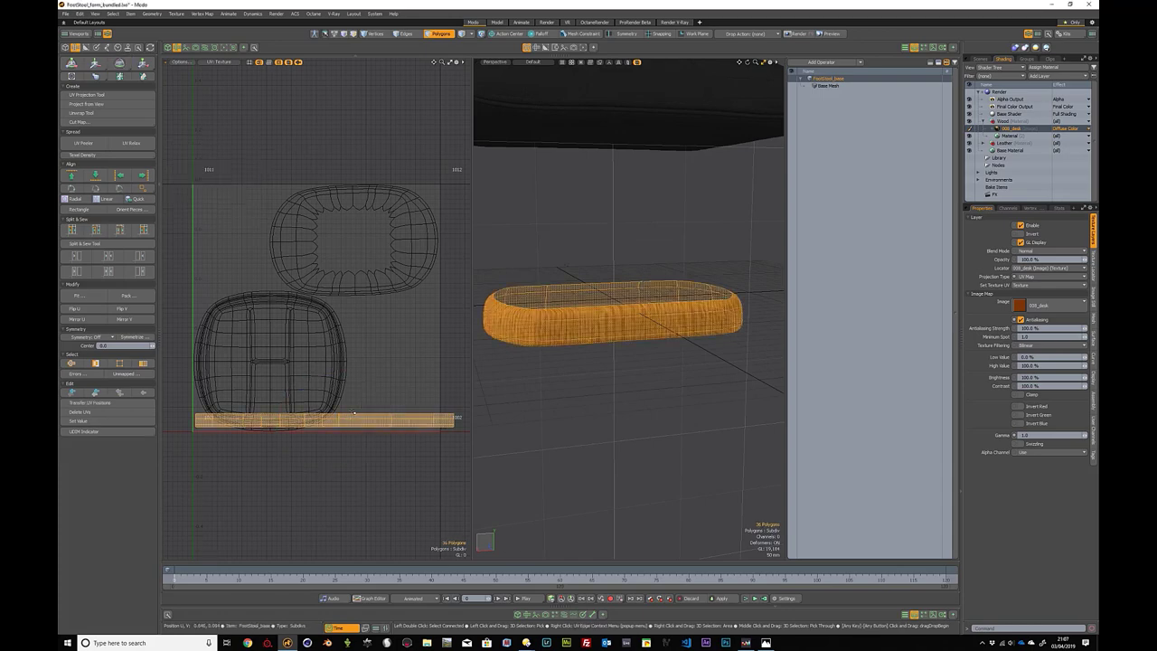
{"action": "key", "text": "e"}
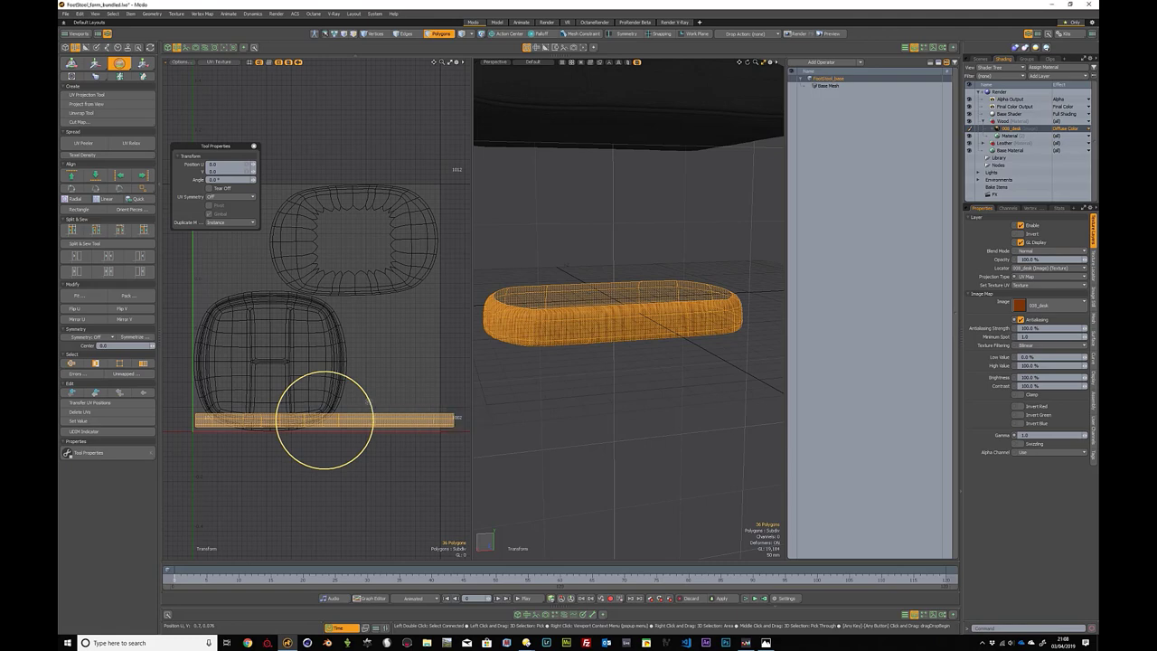
{"action": "left_click_drag", "start_coordinate": [367, 403], "coordinate": [334, 376]}
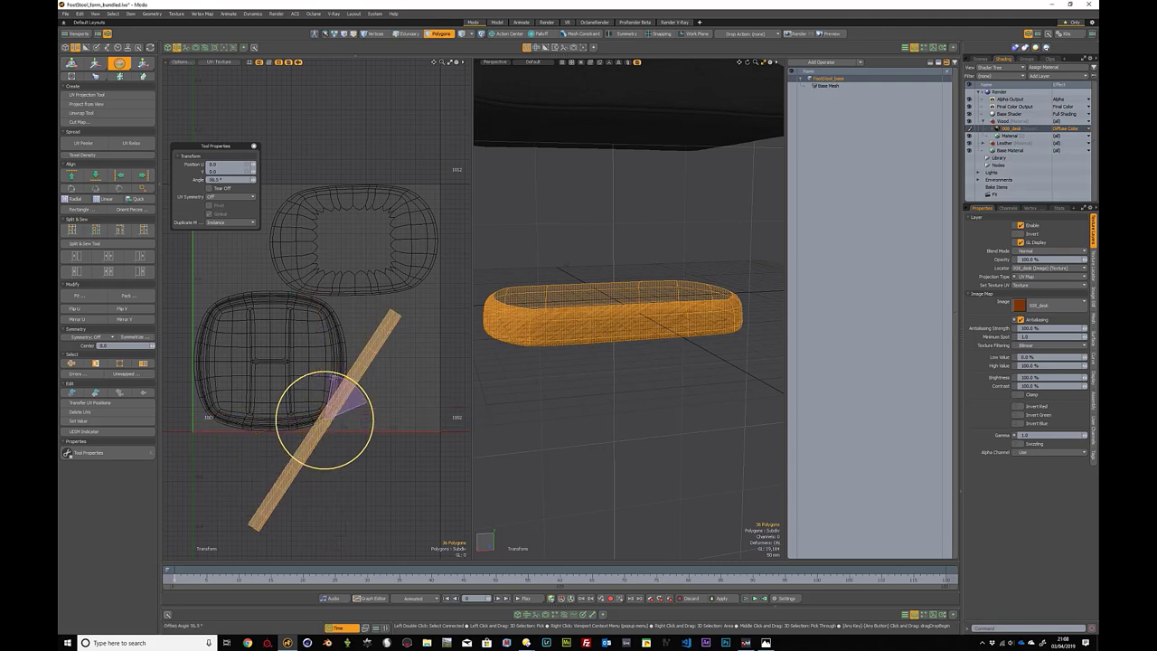
{"action": "key", "text": "ctrl+z"}
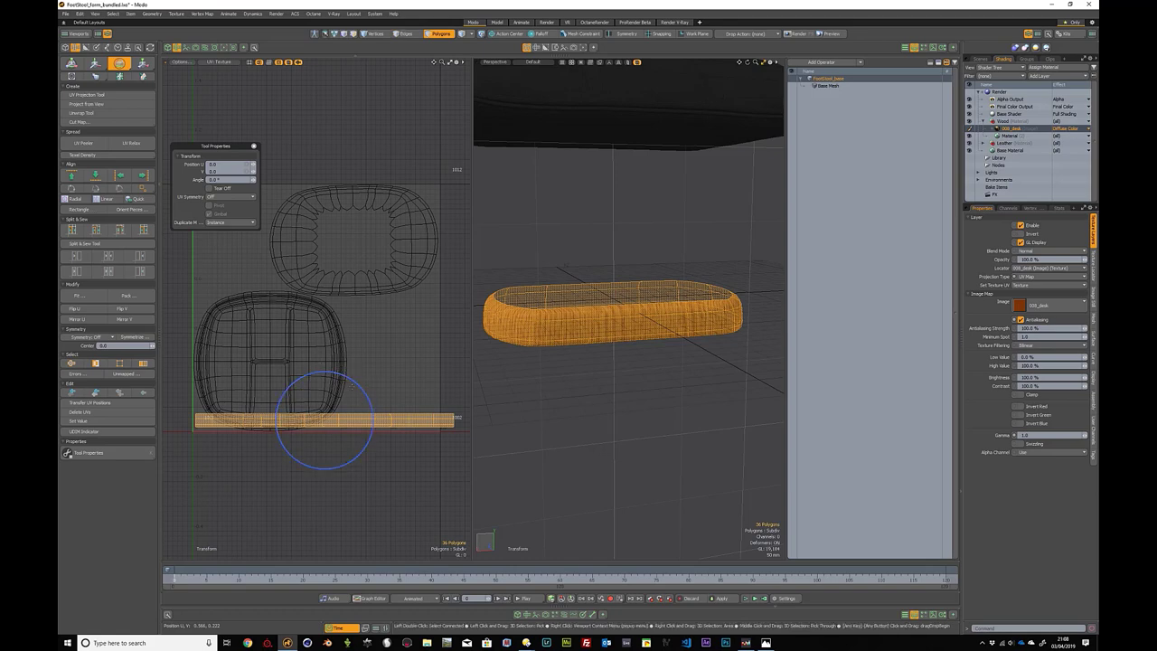
{"action": "left_click_drag", "start_coordinate": [370, 403], "coordinate": [297, 350]}
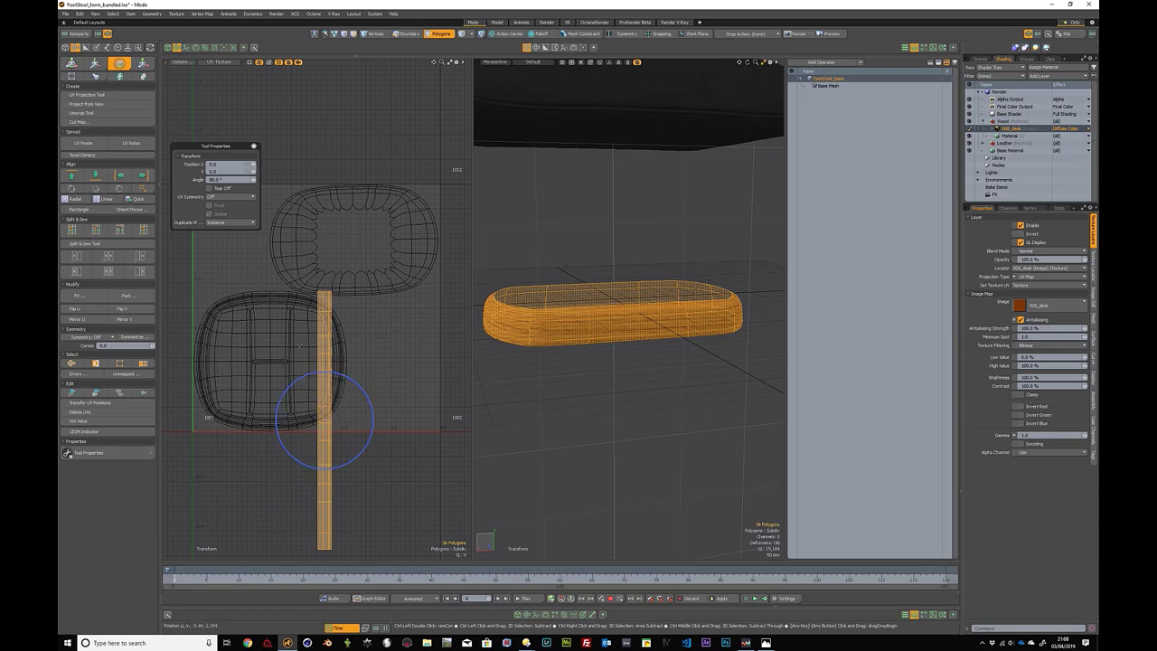
{"action": "key", "text": "space"}
{"action": "left_click", "coordinate": [386, 369]}
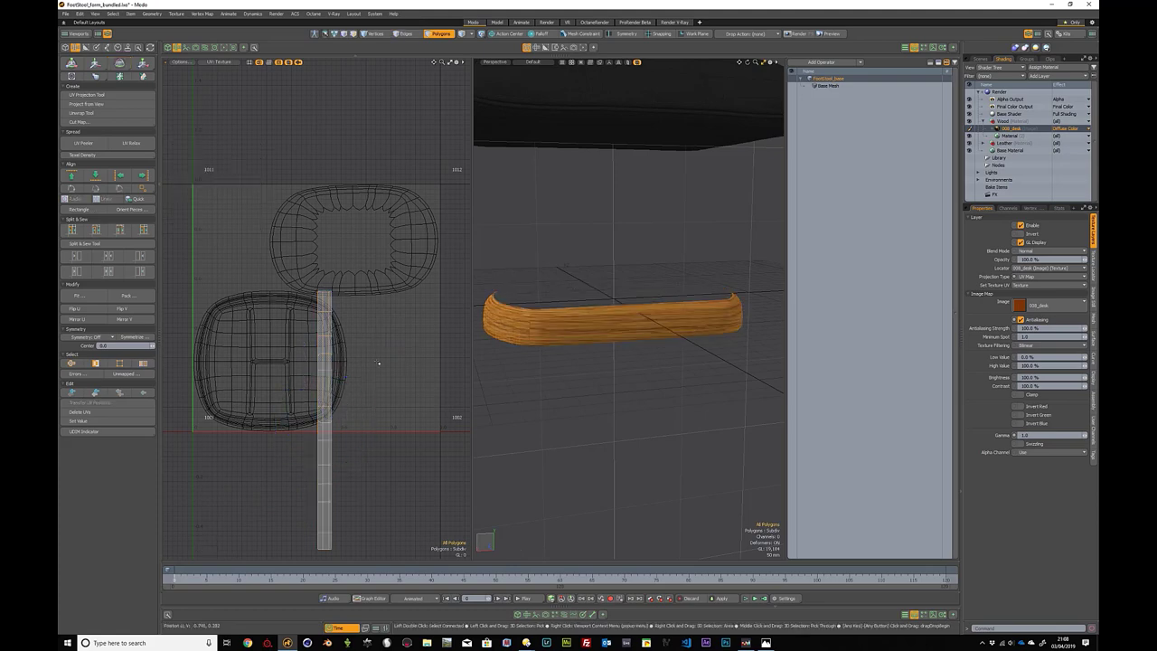
Step: Unhide the rest of the base and pack its UVs with Pack and Stretch enabled and Orient disabled
{"action": "key", "text": "u"}
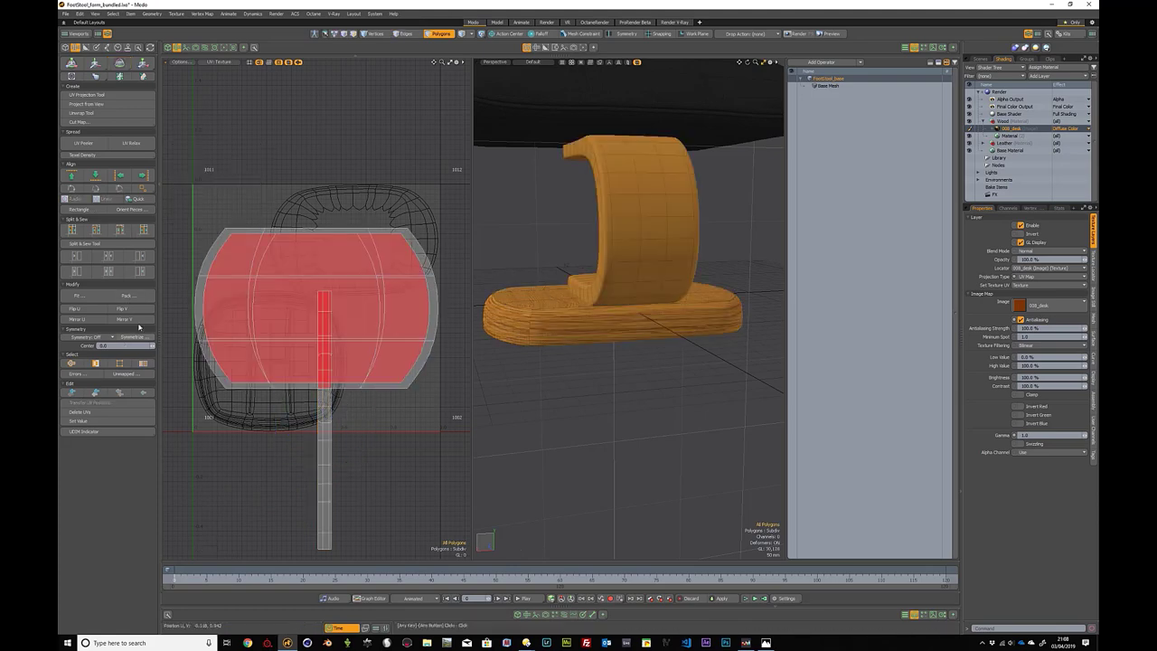
{"action": "left_click", "coordinate": [137, 297]}
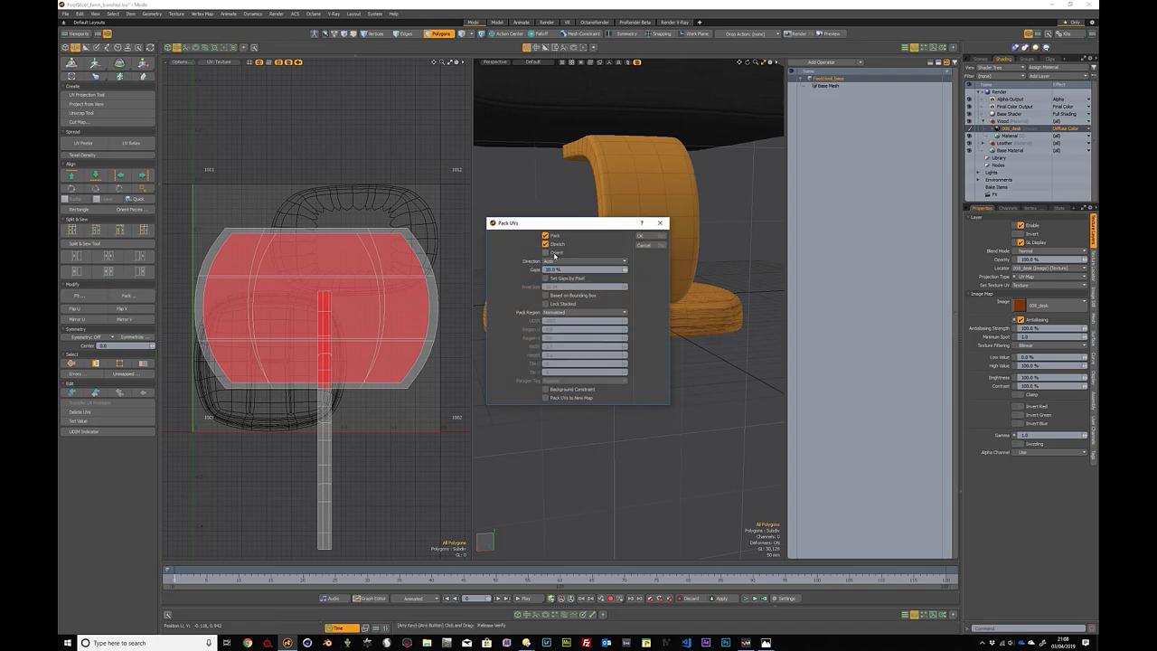
{"action": "left_click", "coordinate": [651, 245]}
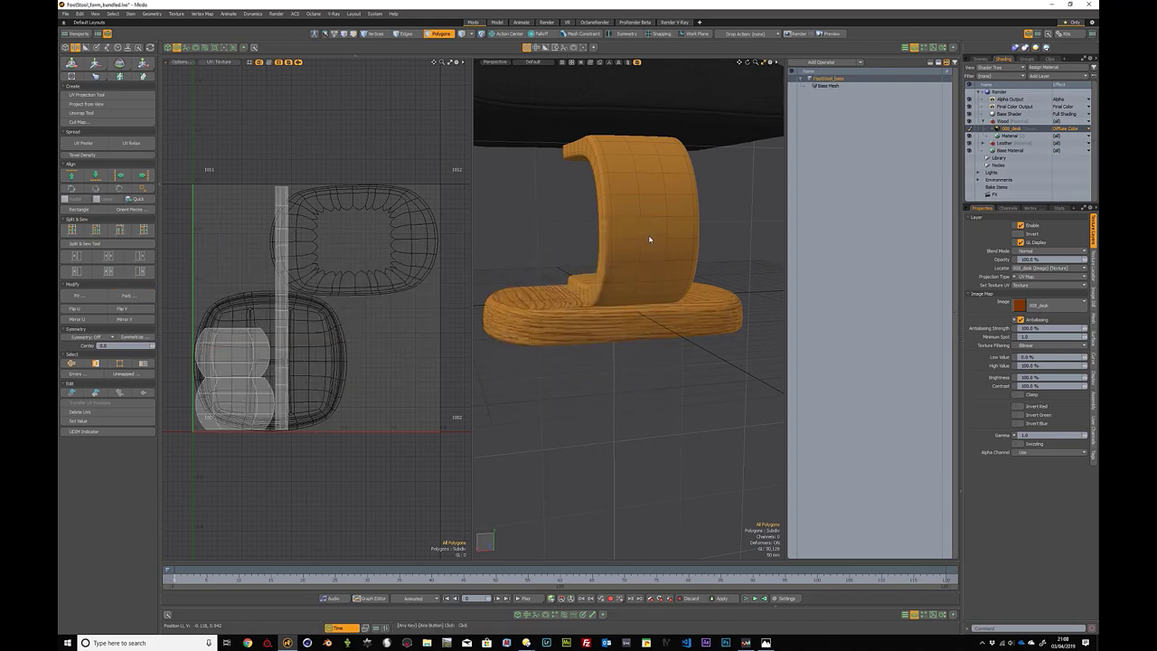
{"action": "left_click_drag", "start_coordinate": [646, 242], "coordinate": [674, 298], "text": "alt"}
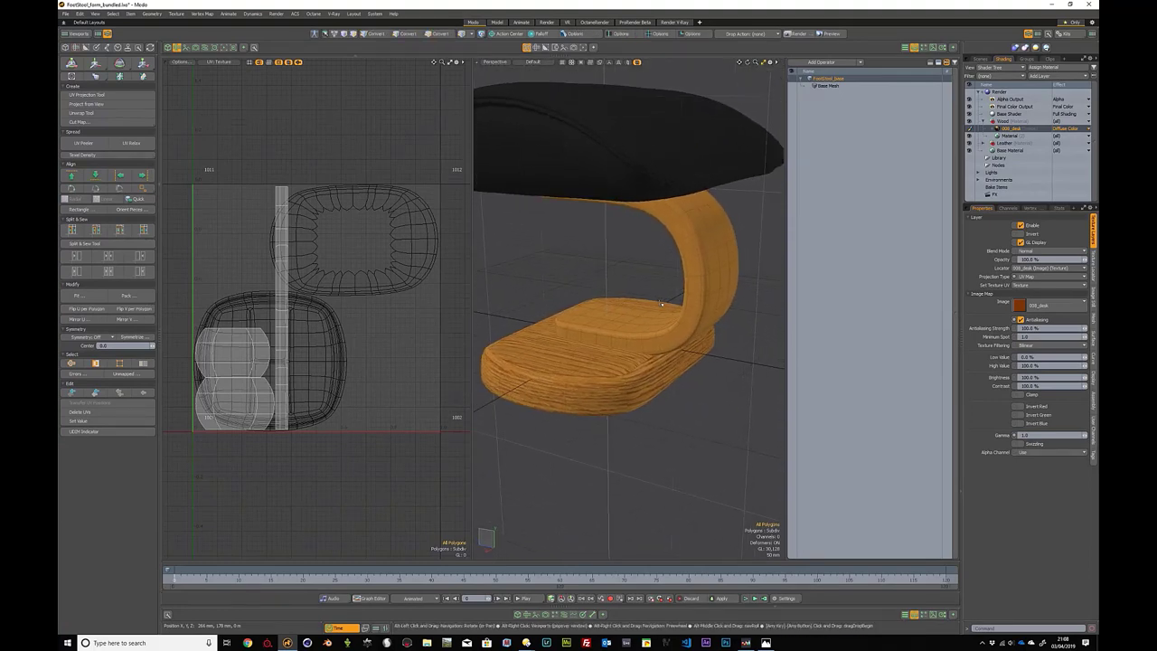
Step: Select all polygons of the curved support, isolate them and hide the Cushion item
{"action": "double_click", "coordinate": [701, 251]}
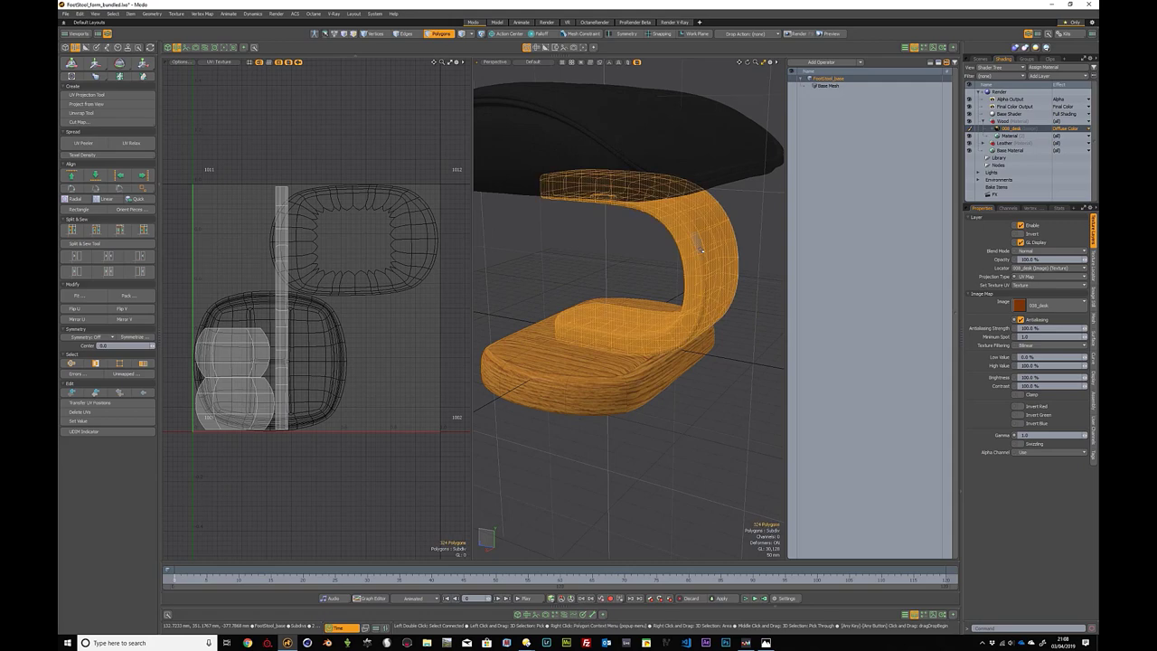
{"action": "left_click_drag", "start_coordinate": [701, 251], "coordinate": [628, 233], "text": "alt"}
{"action": "key", "text": "shift+h"}
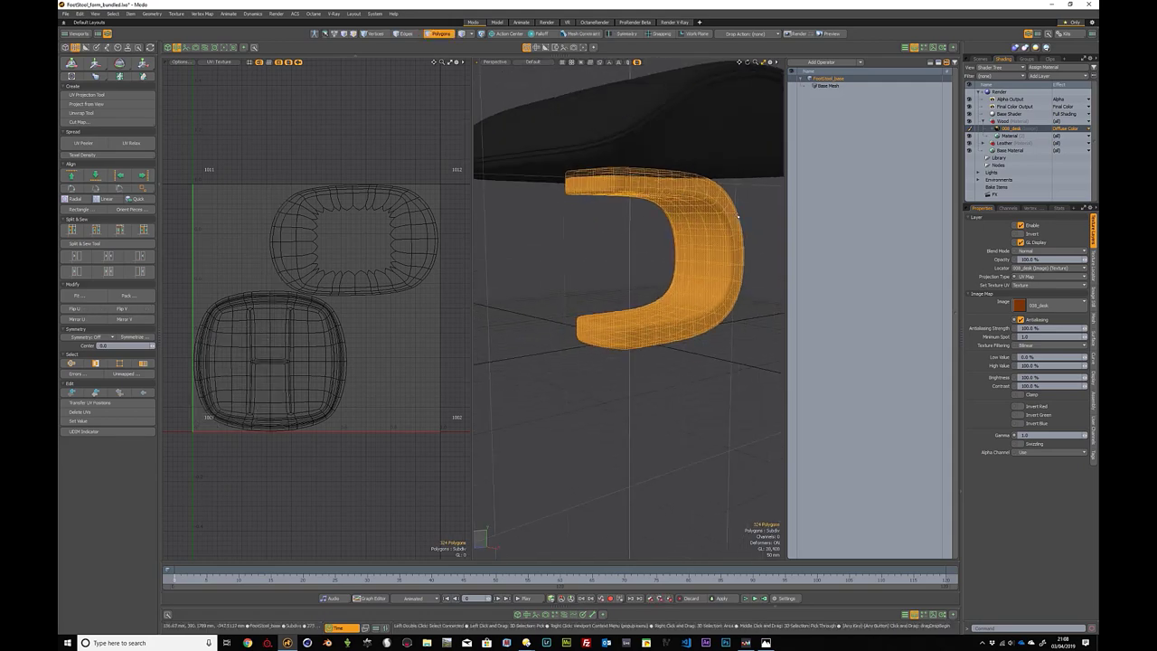
{"action": "left_click", "coordinate": [980, 59]}
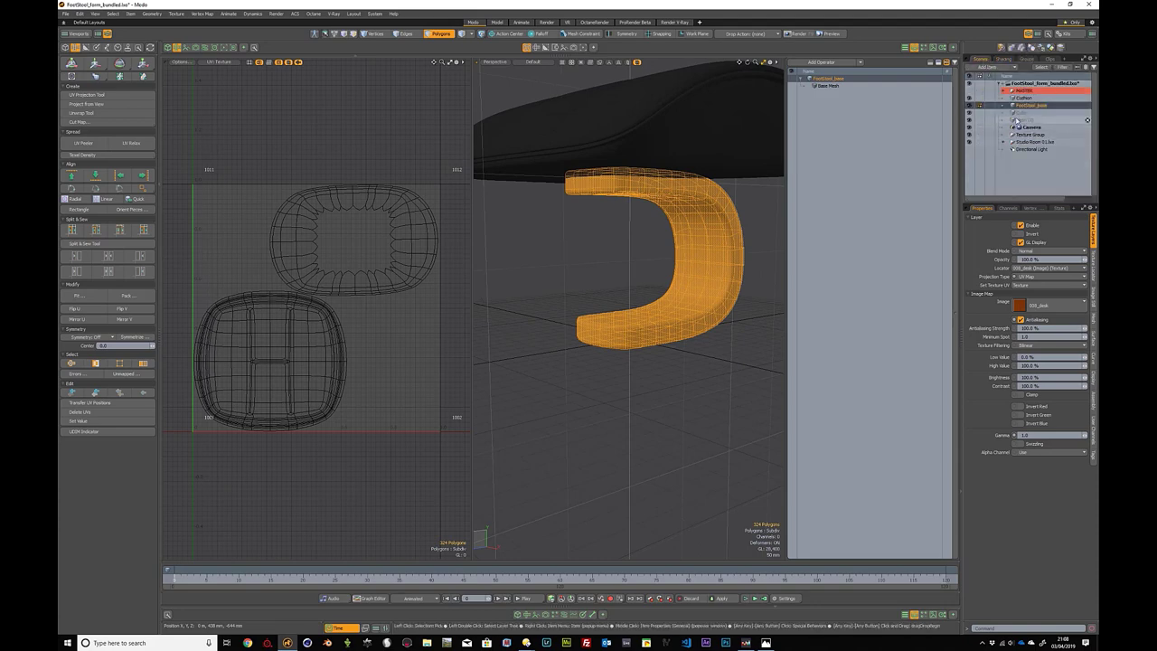
{"action": "left_click", "coordinate": [970, 98]}
{"action": "left_click_drag", "start_coordinate": [665, 165], "coordinate": [666, 186], "text": "alt"}
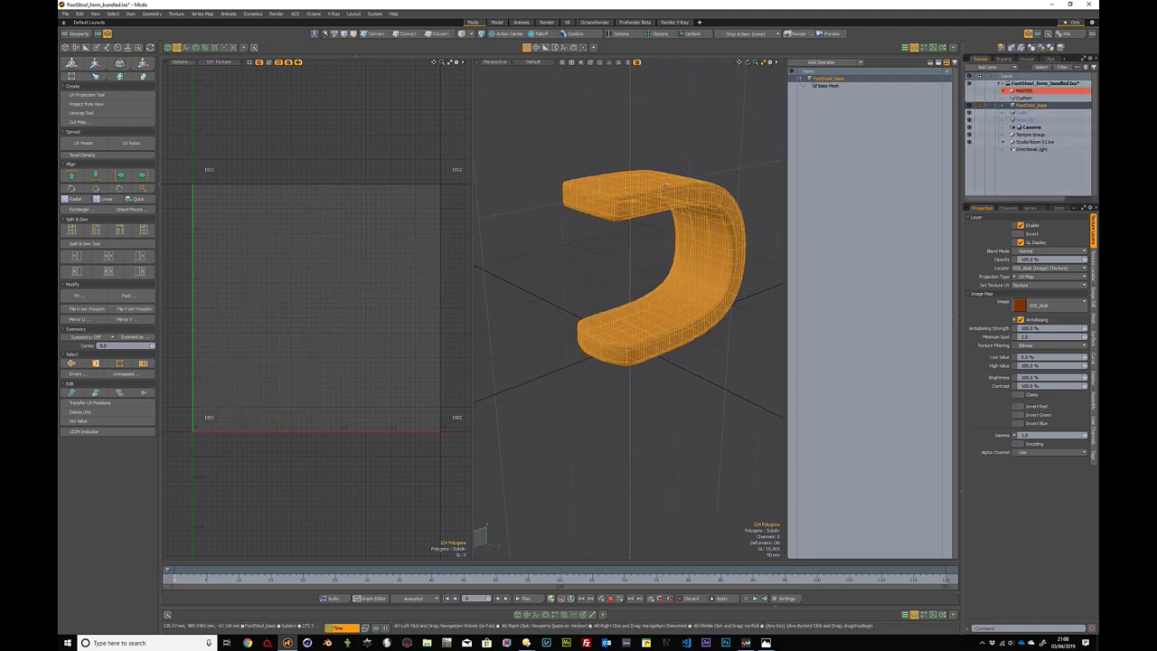
Step: Select the vertical corner edges at the upper end of the curved support as UV seams
{"action": "key", "text": "3"}
{"action": "scroll", "coordinate": [660, 167], "scroll_direction": "up", "scroll_amount": 5}
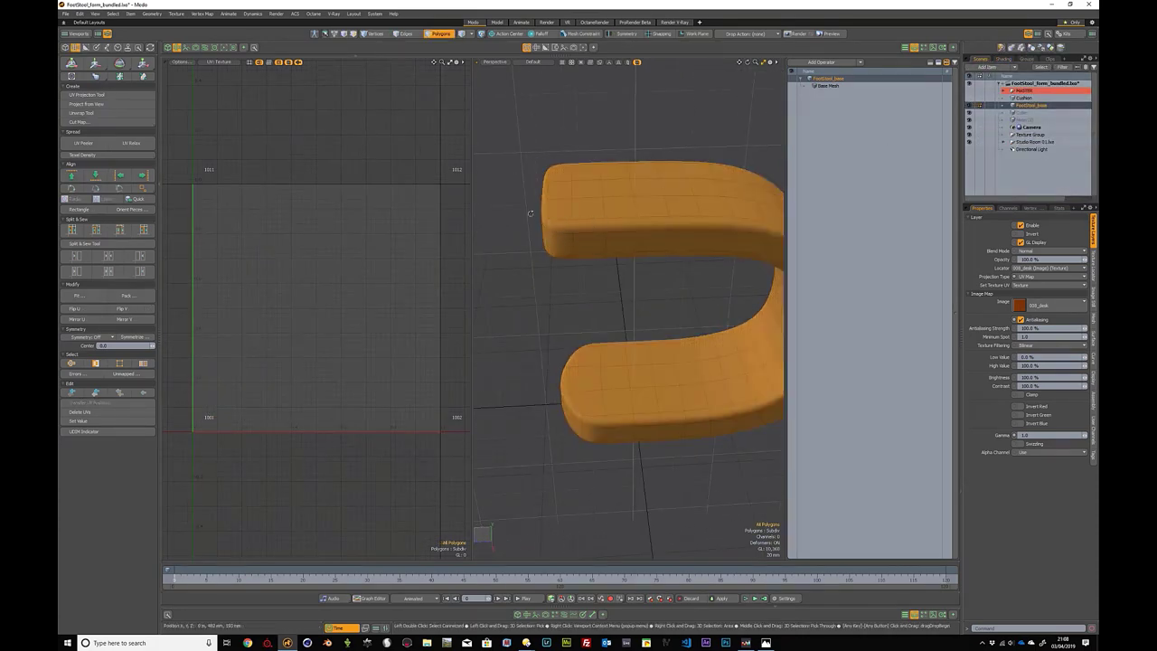
{"action": "left_click_drag", "start_coordinate": [530, 213], "coordinate": [579, 257], "text": "alt"}
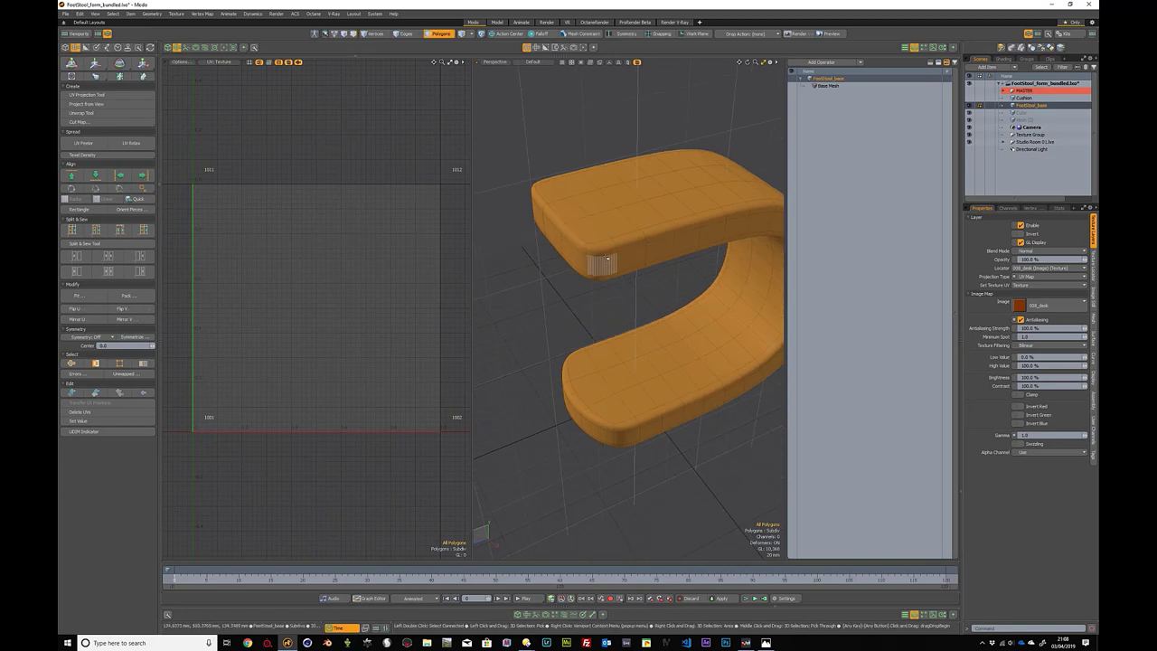
{"action": "key", "text": "2"}
{"action": "double_click", "coordinate": [588, 268]}
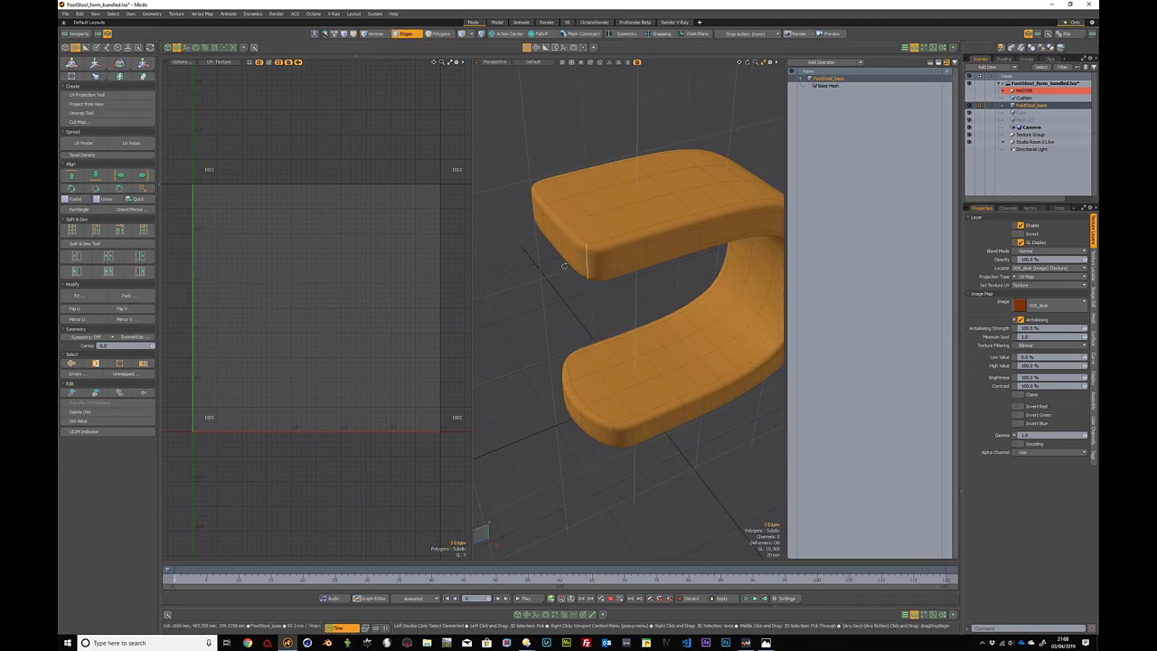
{"action": "left_click_drag", "start_coordinate": [588, 268], "coordinate": [620, 256], "text": "alt"}
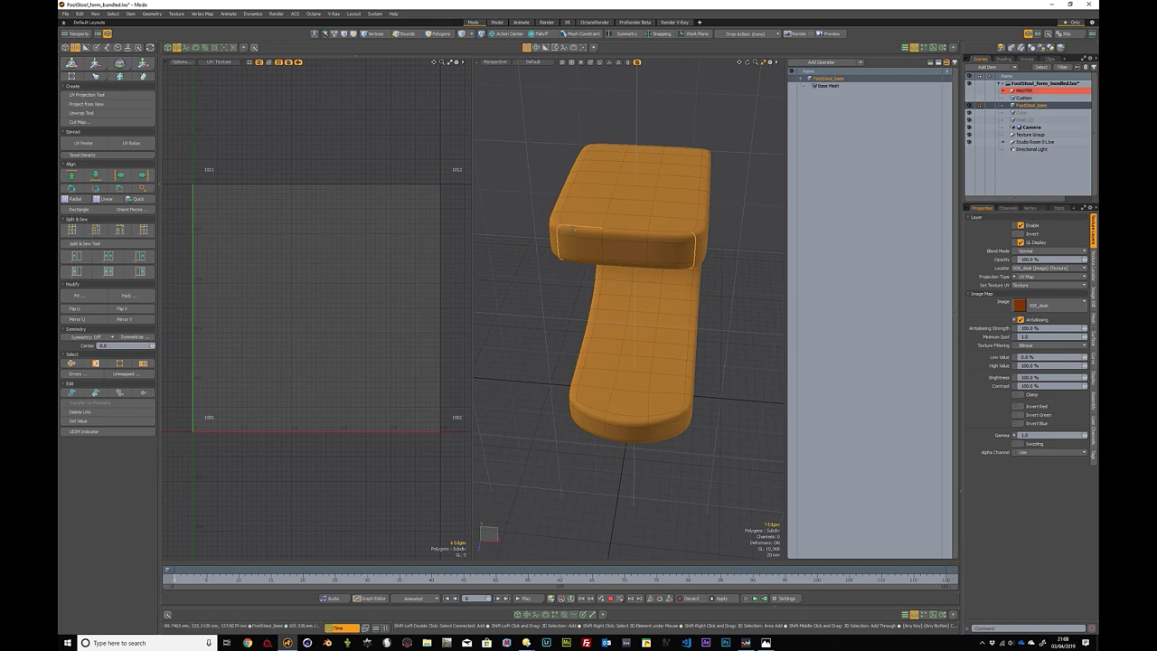
{"action": "double_click", "coordinate": [696, 224], "text": "shift"}
Step: Add the lengthwise edge loops along both sides and the remaining end corner edges of the curved support to the seam selection
{"action": "left_click_drag", "start_coordinate": [719, 281], "coordinate": [684, 187], "text": "alt"}
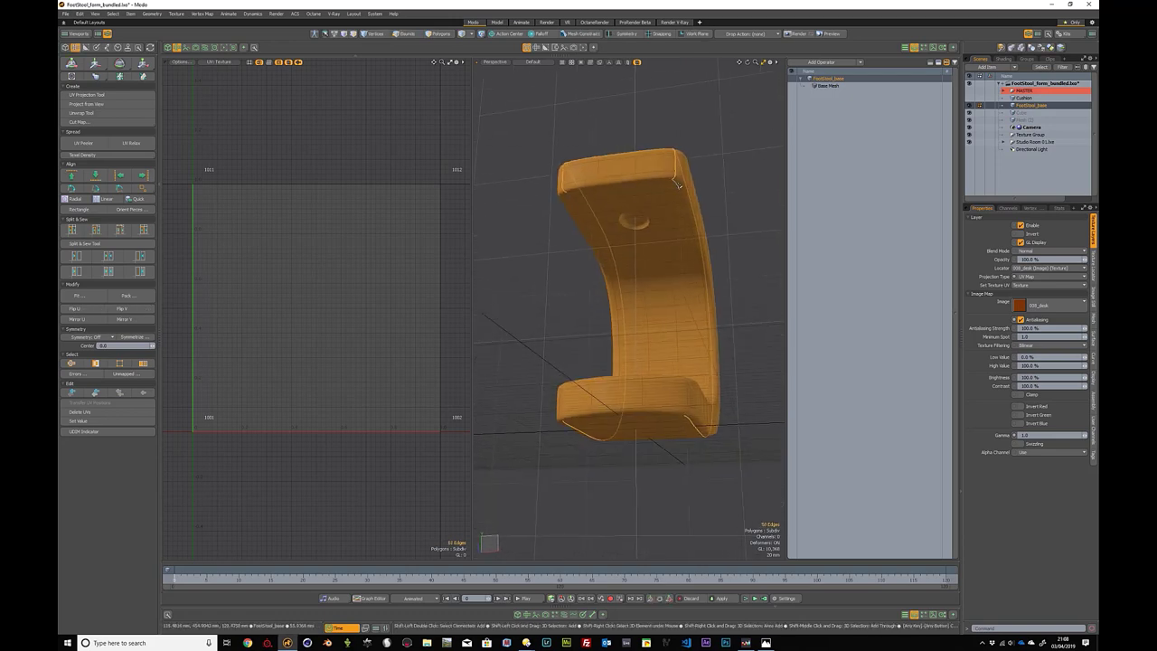
{"action": "double_click", "coordinate": [569, 197], "text": "shift"}
{"action": "left_click_drag", "start_coordinate": [570, 197], "coordinate": [609, 261], "text": "alt"}
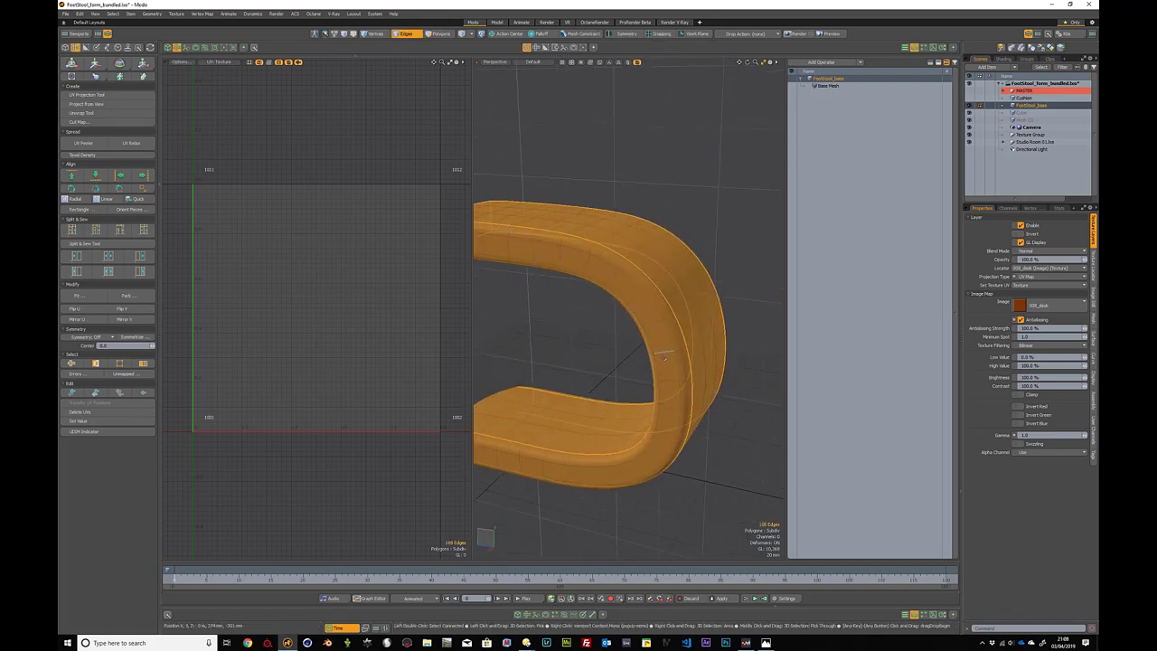
{"action": "left_click_drag", "start_coordinate": [673, 346], "coordinate": [674, 396], "text": "alt"}
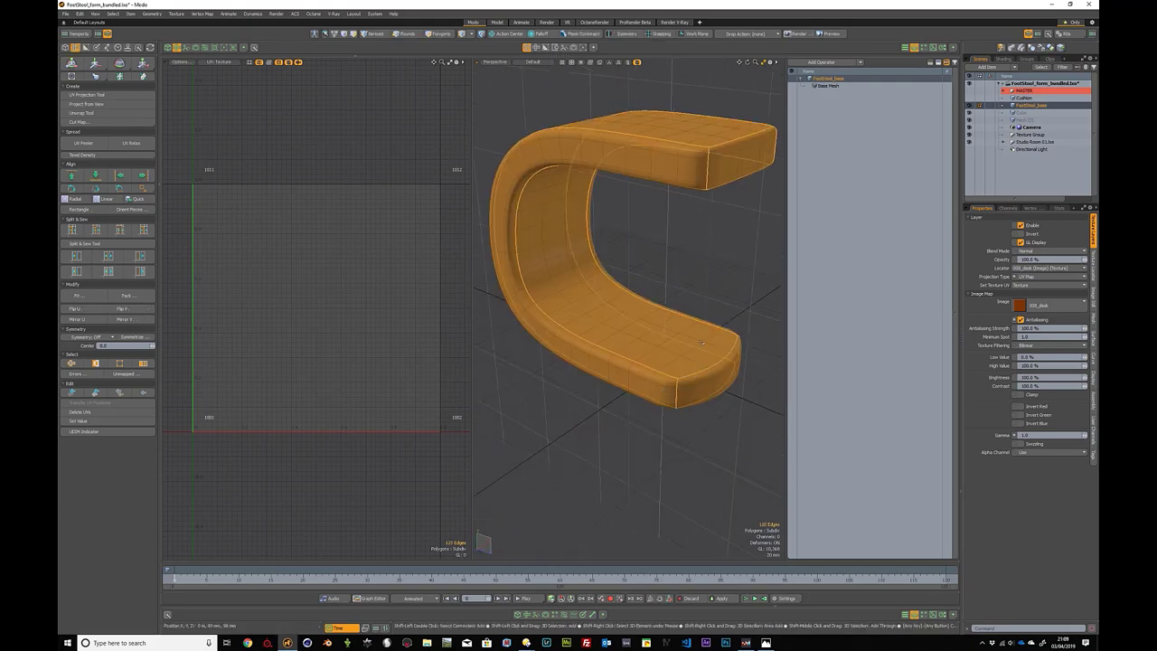
{"action": "left_click_drag", "start_coordinate": [702, 343], "coordinate": [669, 276], "text": "alt"}
{"action": "key", "text": "2"}
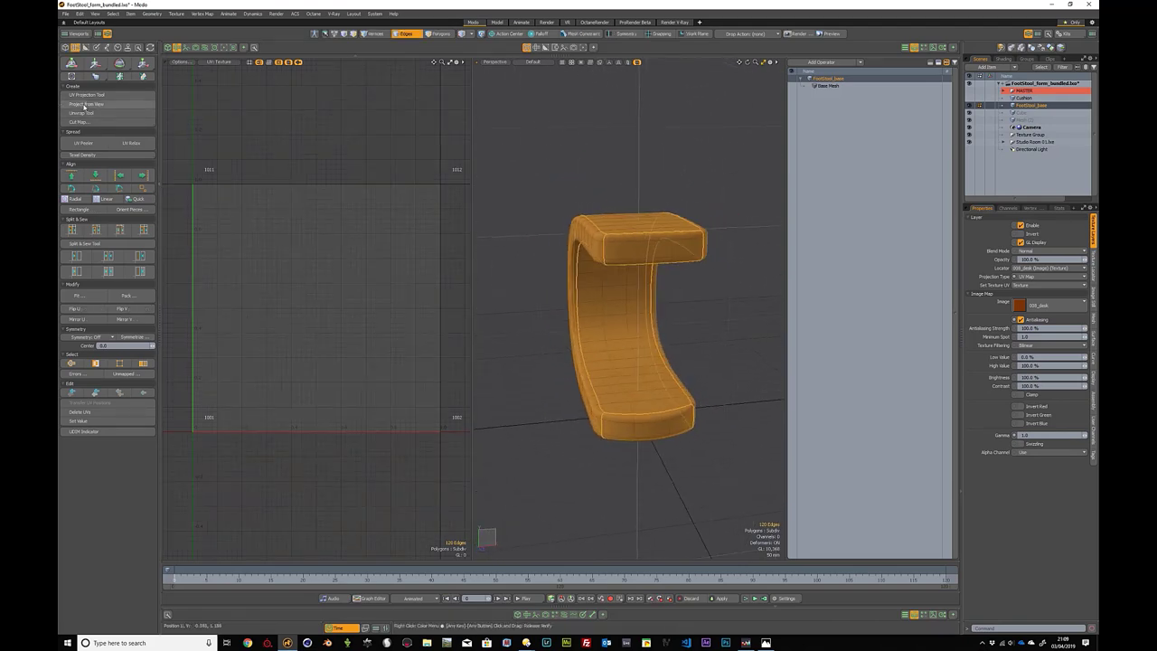
Step: Unwrap the curved support along the selected edges with the Conformal method and check the grain on its outer face
{"action": "left_click", "coordinate": [82, 113]}
{"action": "left_click", "coordinate": [363, 168]}
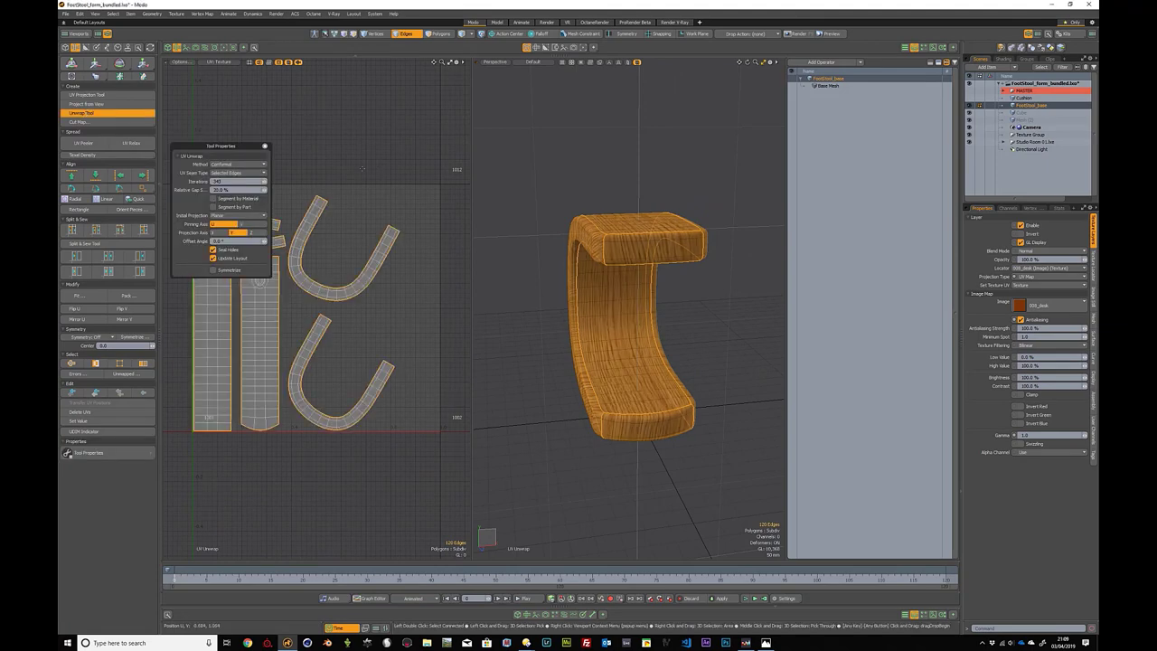
{"action": "key", "text": "space"}
{"action": "key", "text": "Escape"}
{"action": "left_click_drag", "start_coordinate": [644, 255], "coordinate": [496, 248], "text": "alt"}
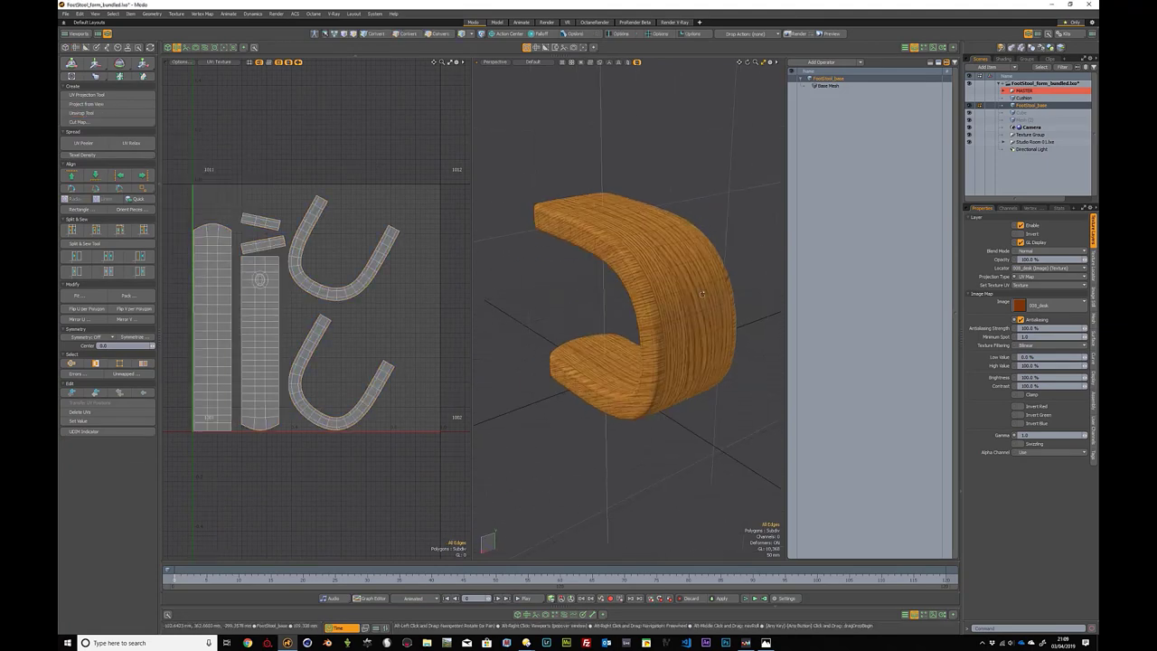
{"action": "mouse_move", "coordinate": [646, 312]}
{"action": "left_mouse_down", "text": "alt"}
{"action": "mouse_move", "coordinate": [570, 278]}
{"action": "mouse_move", "coordinate": [629, 366]}
{"action": "left_mouse_up", "text": "alt"}
{"action": "key", "text": "3"}
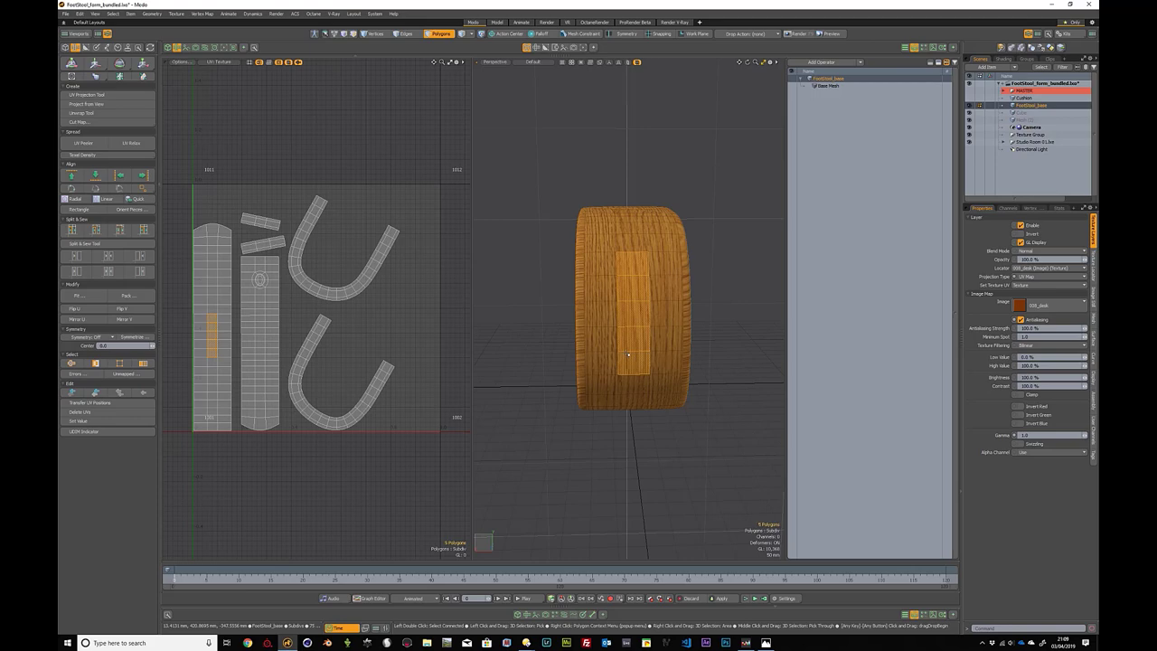
{"action": "left_click_drag", "start_coordinate": [636, 310], "coordinate": [636, 295], "text": "alt"}
{"action": "left_click", "coordinate": [731, 266]}
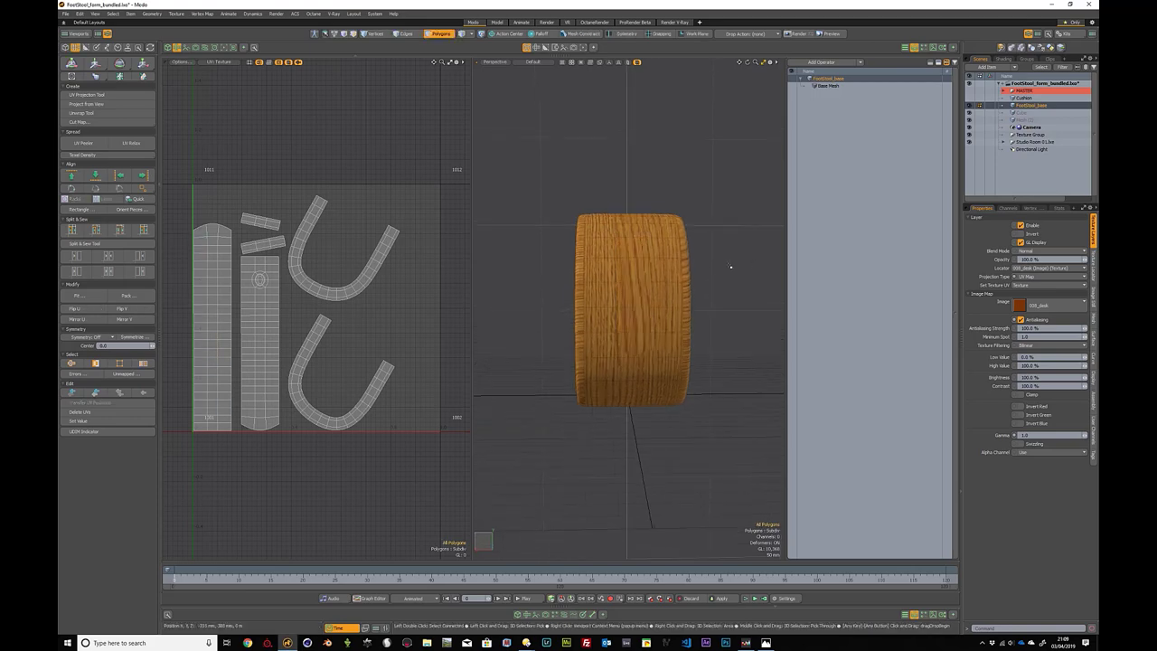
Step: Select the two U-shaped side UV islands of the curved support and straighten them into rectangular strips
{"action": "double_click", "coordinate": [377, 260]}
{"action": "left_click_drag", "start_coordinate": [521, 249], "coordinate": [625, 341], "text": "alt"}
{"action": "left_click", "coordinate": [410, 377]}
{"action": "double_click", "coordinate": [387, 373]}
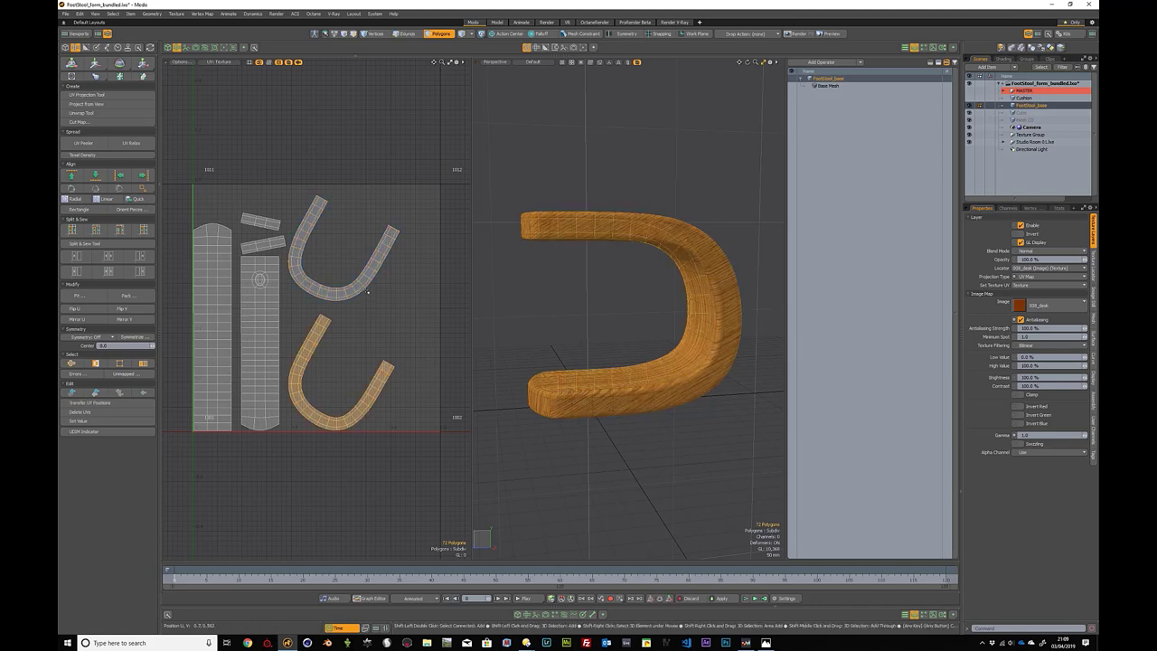
{"action": "double_click", "coordinate": [365, 277], "text": "shift"}
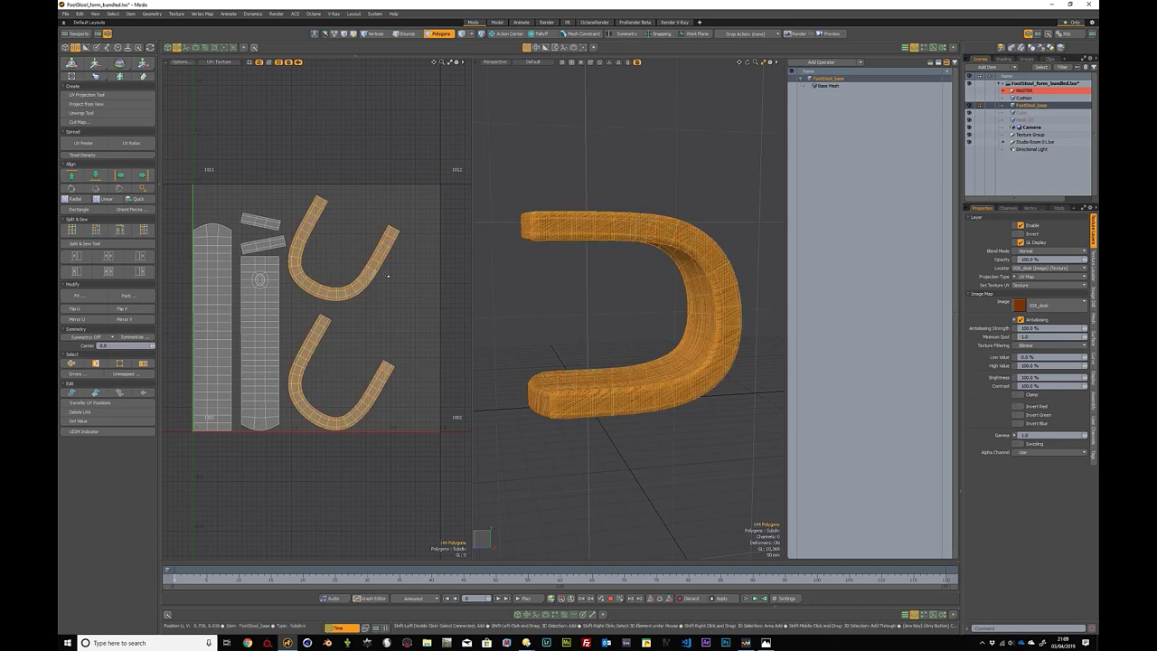
{"action": "left_click", "coordinate": [388, 353]}
{"action": "double_click", "coordinate": [382, 372]}
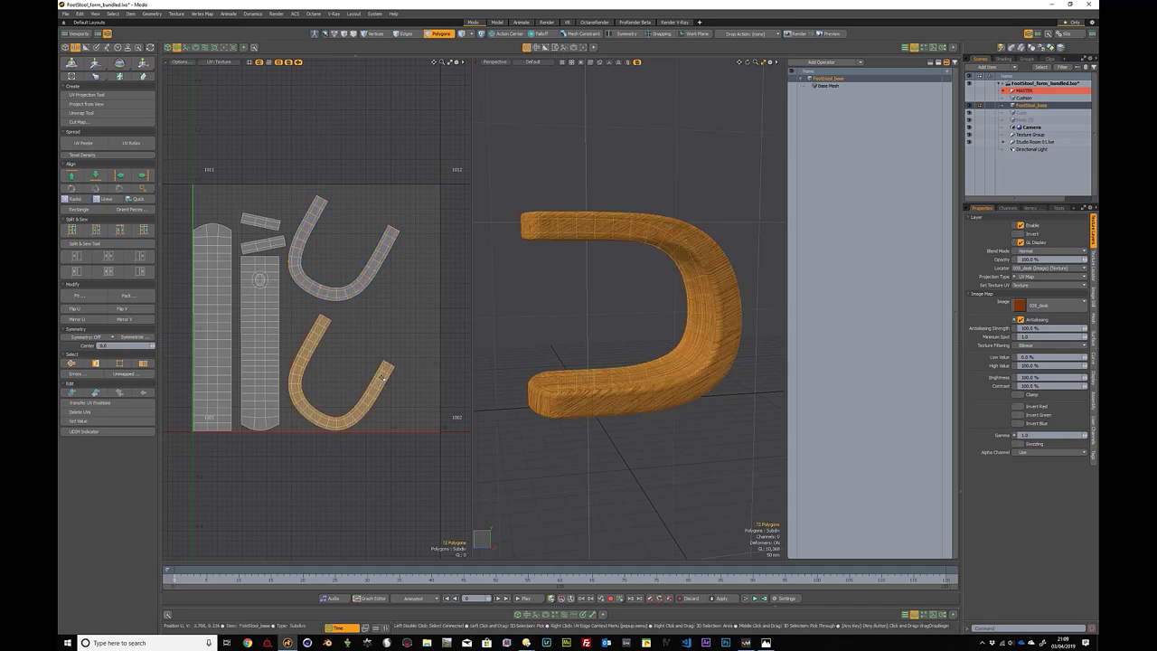
{"action": "double_click", "coordinate": [365, 280], "text": "shift"}
{"action": "left_click_drag", "start_coordinate": [561, 271], "coordinate": [507, 286], "text": "alt"}
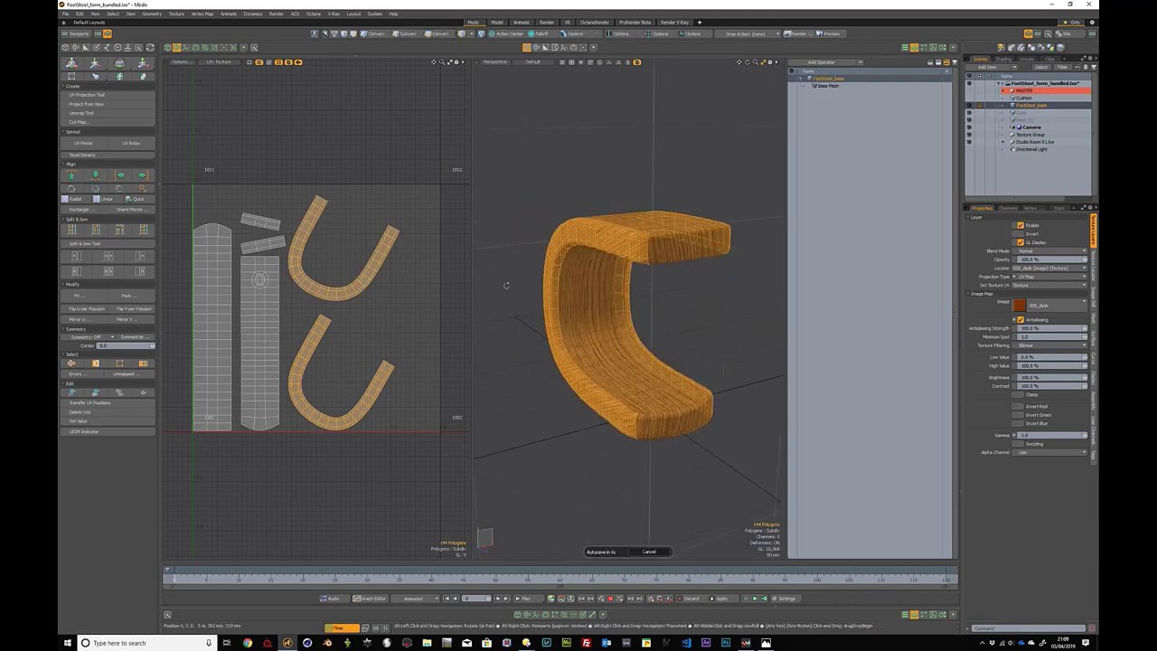
{"action": "left_click", "coordinate": [80, 209]}
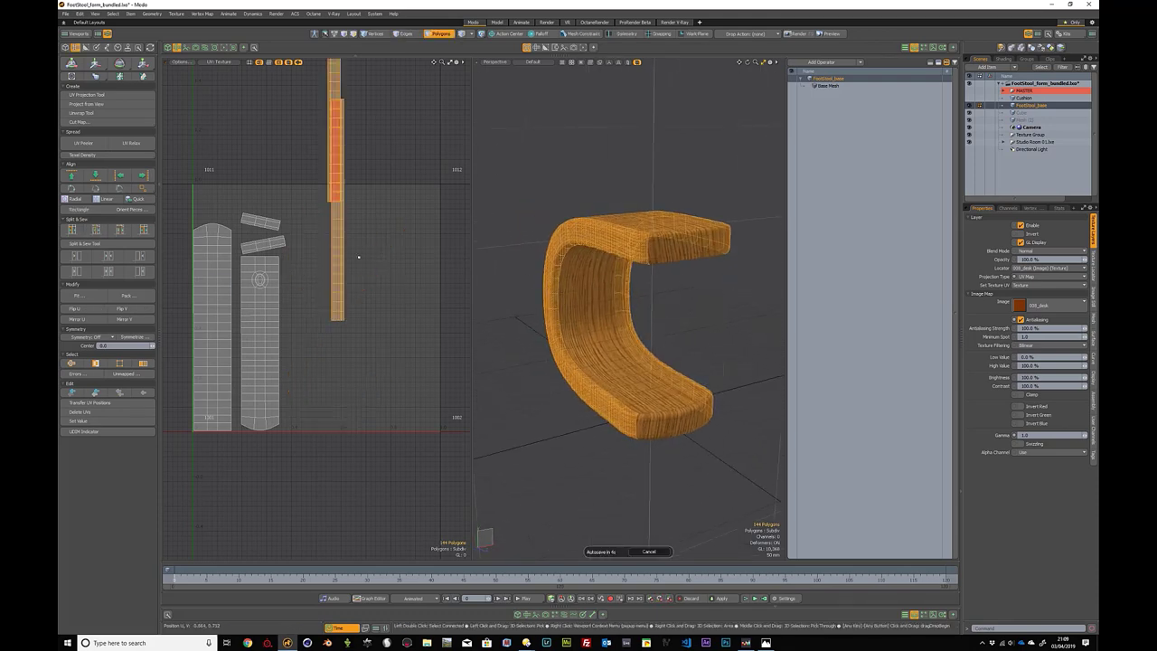
{"action": "left_click", "coordinate": [543, 191]}
Step: Orient the UV island of the curved support's lower end face in the Vertical direction
{"action": "left_click_drag", "start_coordinate": [544, 194], "coordinate": [633, 172], "text": "alt"}
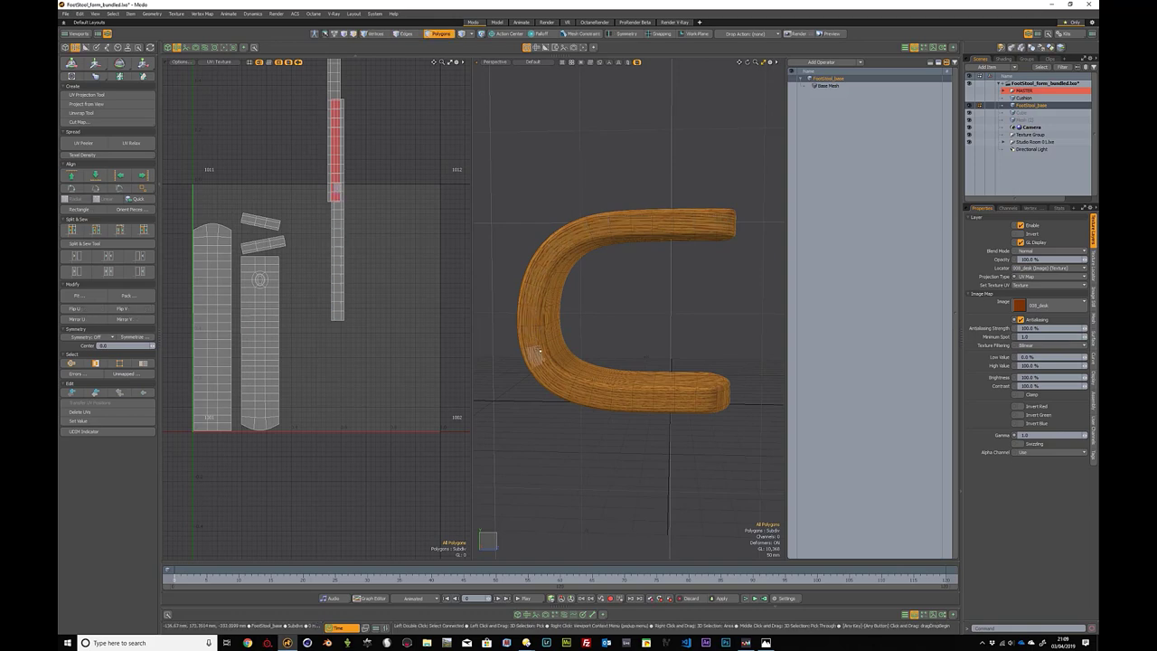
{"action": "left_click_drag", "start_coordinate": [694, 403], "coordinate": [668, 405], "text": "alt"}
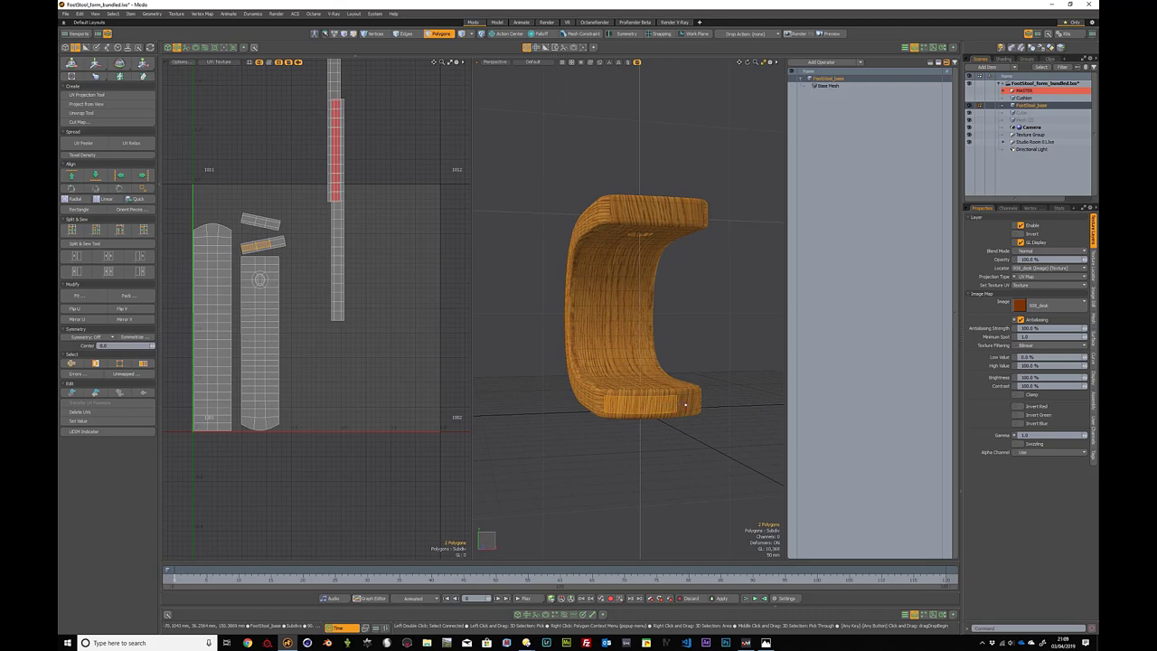
{"action": "double_click", "coordinate": [272, 242]}
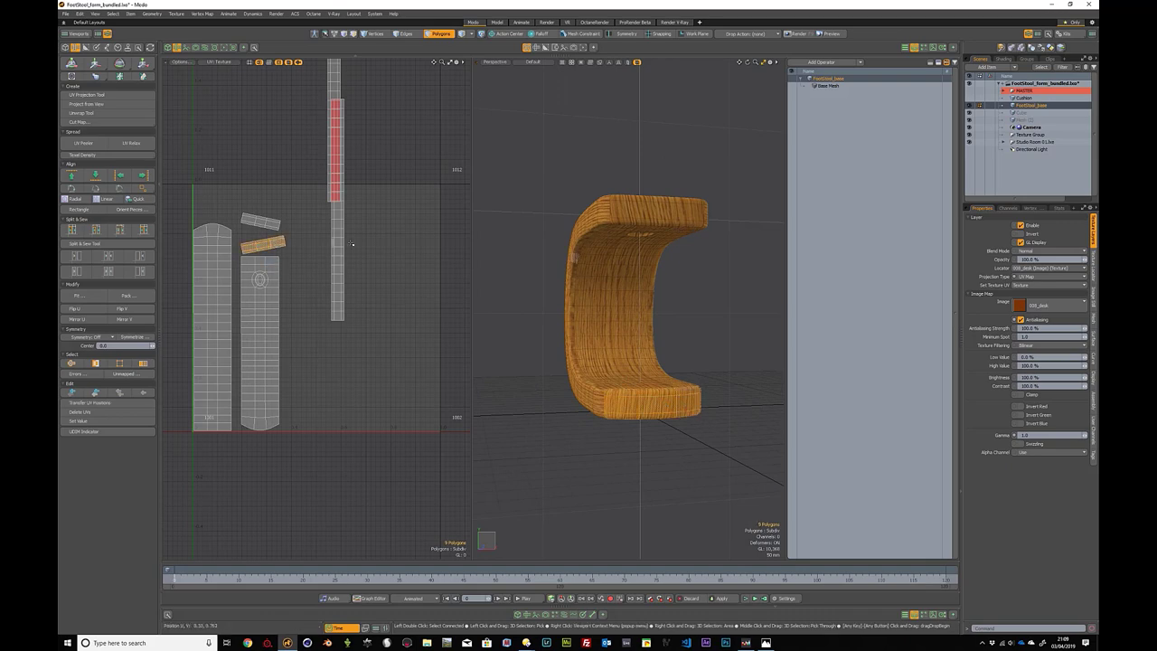
{"action": "left_click", "coordinate": [132, 208]}
{"action": "left_click", "coordinate": [571, 311]}
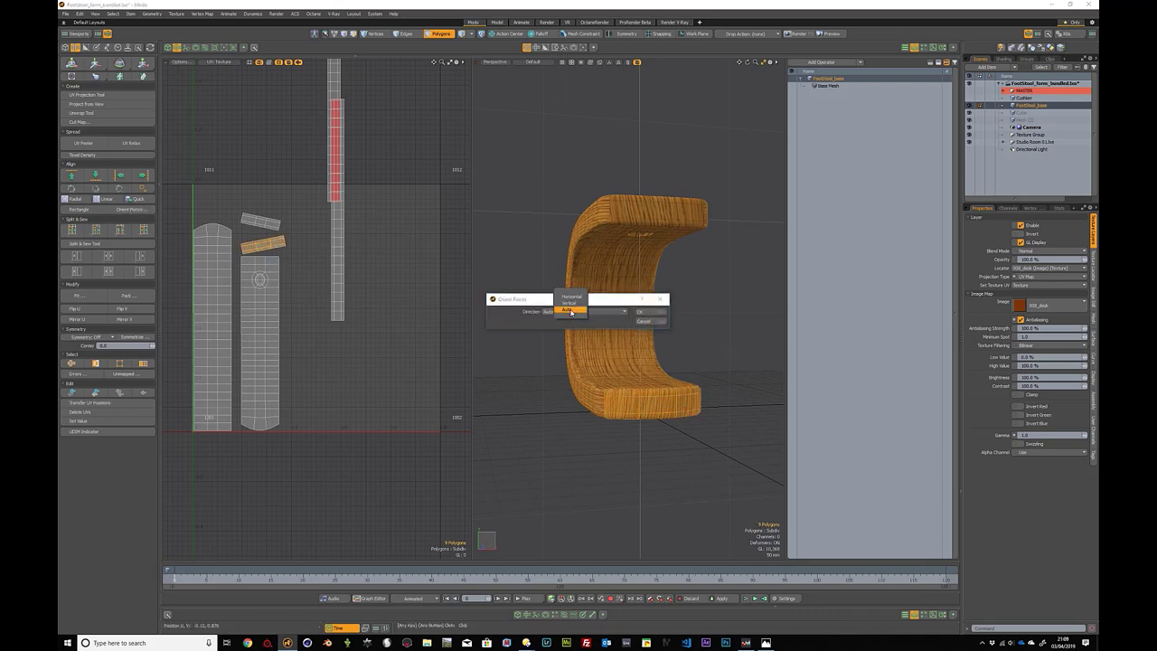
{"action": "left_click", "coordinate": [570, 303]}
{"action": "left_click", "coordinate": [644, 313]}
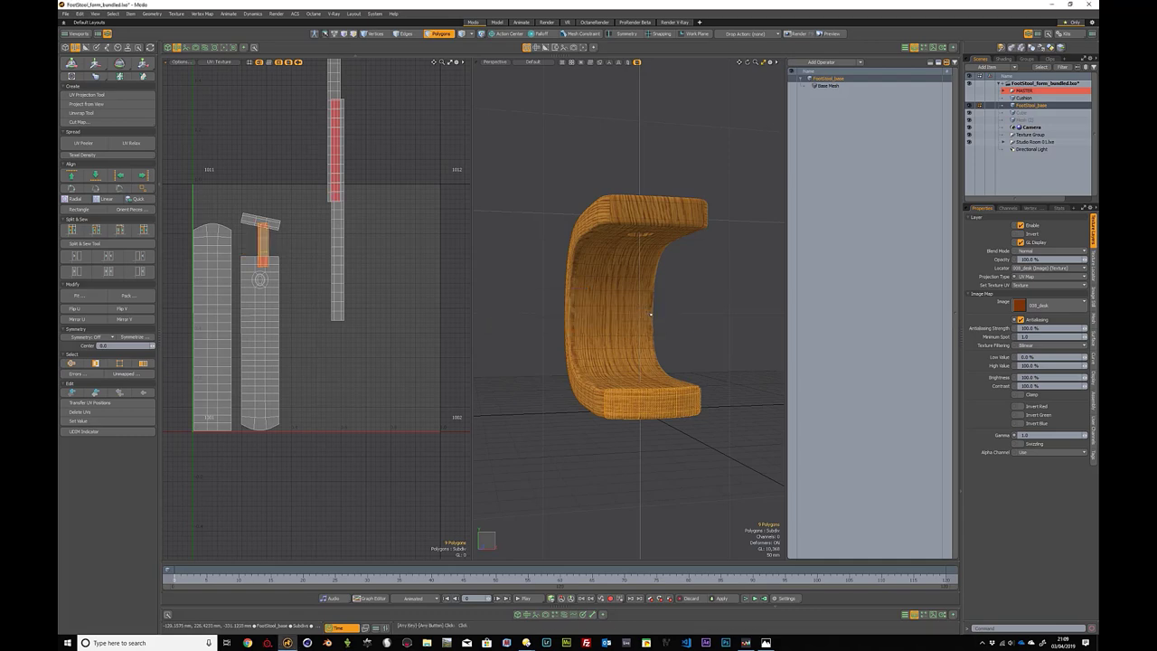
Step: Orient the UV island of the curved support's upper end face vertically as well
{"action": "left_click_drag", "start_coordinate": [651, 314], "coordinate": [640, 375], "text": "alt"}
{"action": "left_click", "coordinate": [620, 212]}
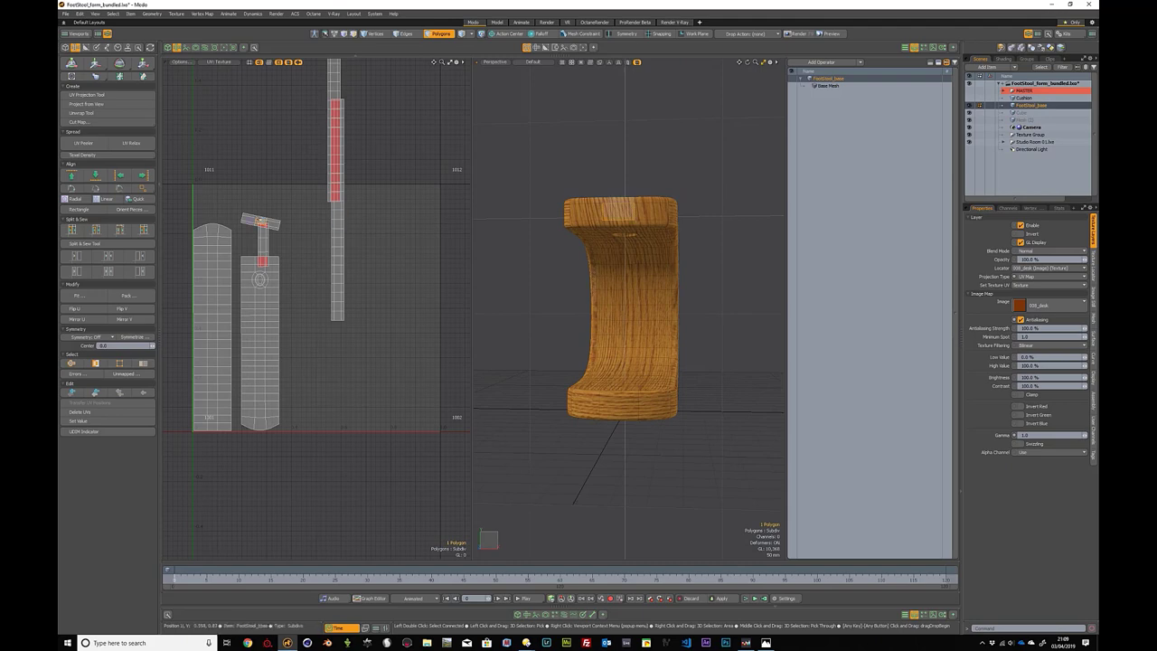
{"action": "double_click", "coordinate": [622, 214]}
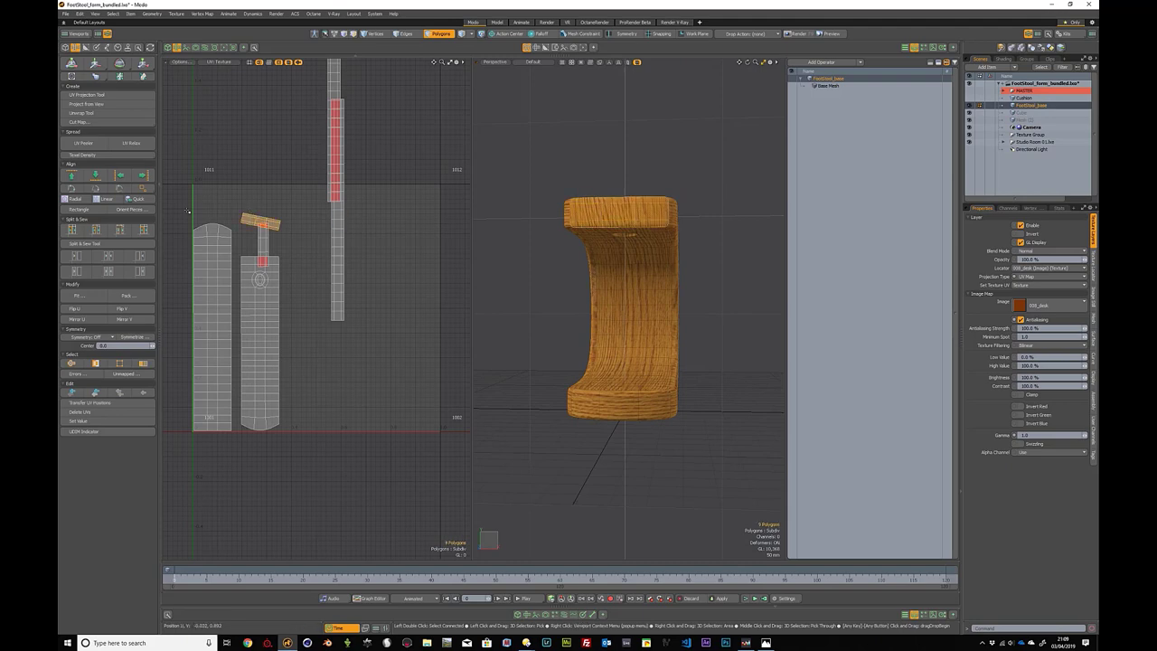
{"action": "left_click", "coordinate": [141, 211]}
{"action": "left_click", "coordinate": [645, 311]}
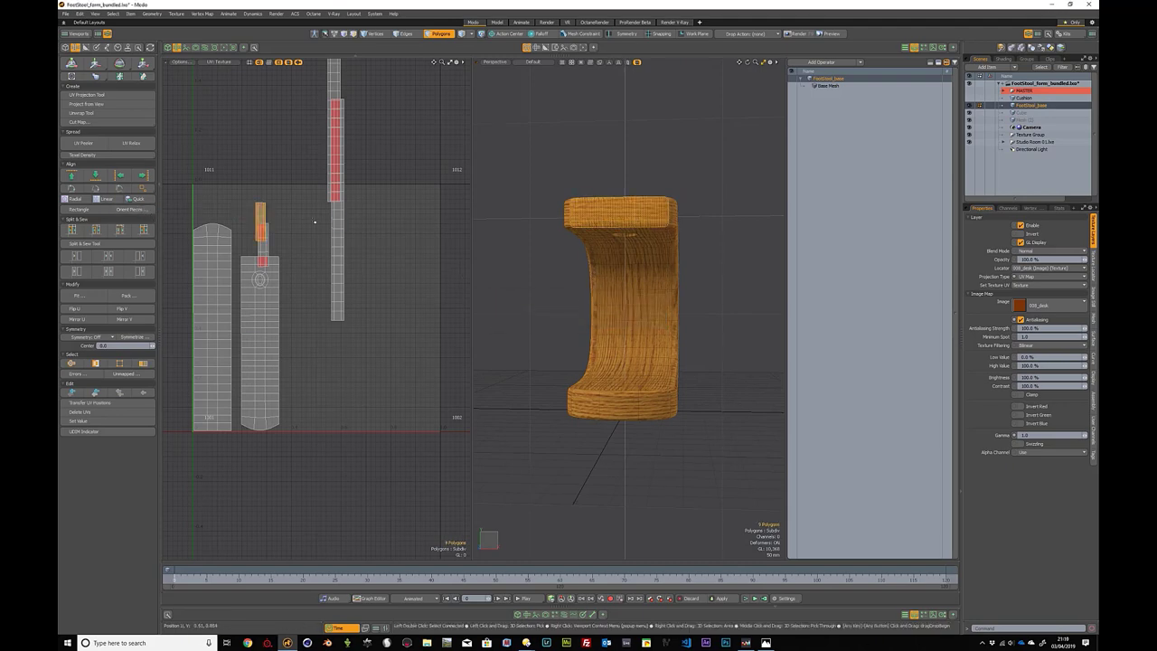
{"action": "left_click", "coordinate": [551, 264]}
Step: Pack the curved support's UVs with Pack and Stretch enabled and Orient disabled, and unhide the floor slab
{"action": "left_click_drag", "start_coordinate": [633, 254], "coordinate": [690, 258], "text": "alt"}
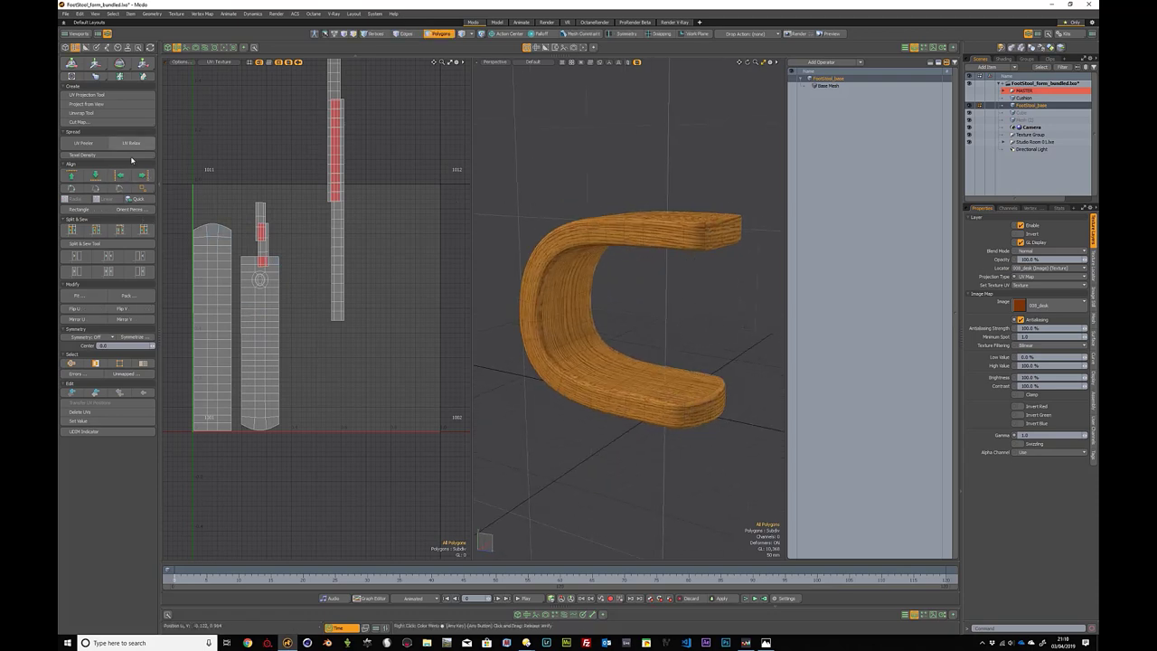
{"action": "left_click", "coordinate": [140, 294]}
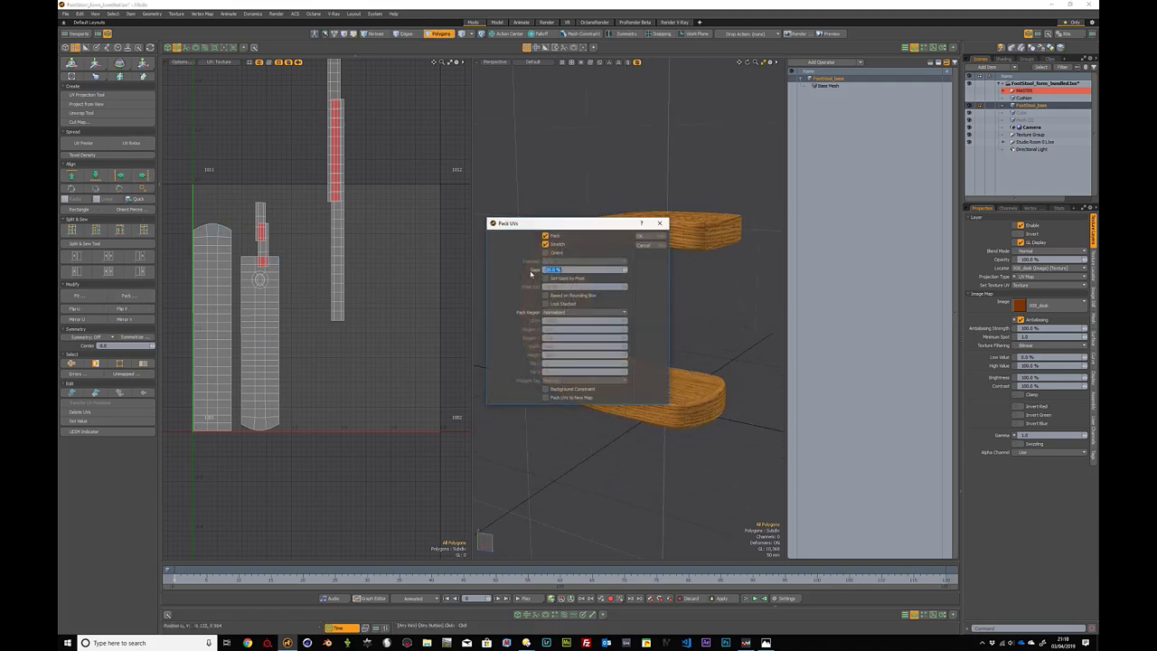
{"action": "left_click", "coordinate": [646, 236]}
{"action": "left_click_drag", "start_coordinate": [648, 313], "coordinate": [599, 323], "text": "alt"}
{"action": "key", "text": "u"}
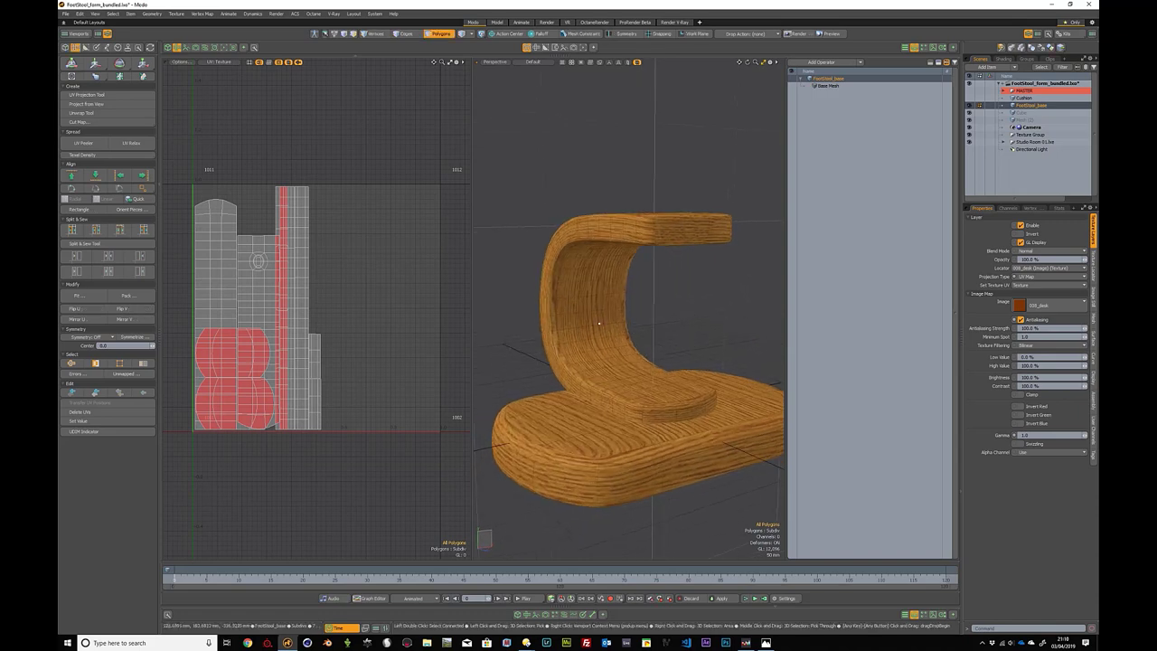
Step: Select the floor slab's top face, grow the selection twice and move it down about 21 mm
{"action": "left_click_drag", "start_coordinate": [635, 429], "coordinate": [673, 412], "text": "alt"}
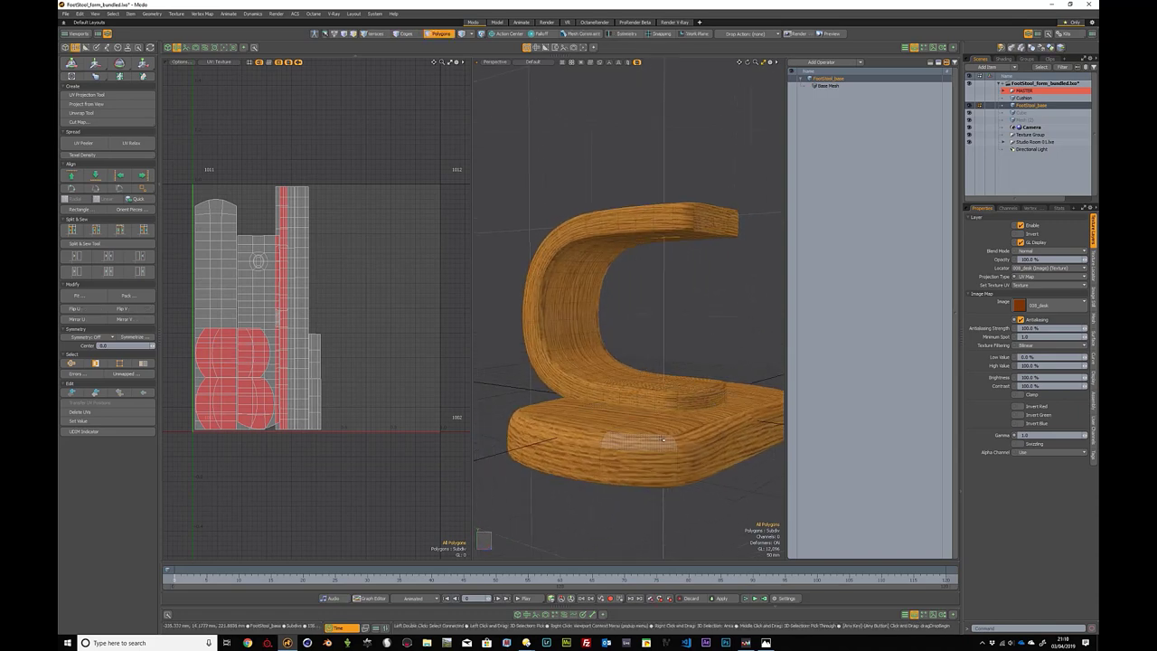
{"action": "left_click", "coordinate": [643, 411]}
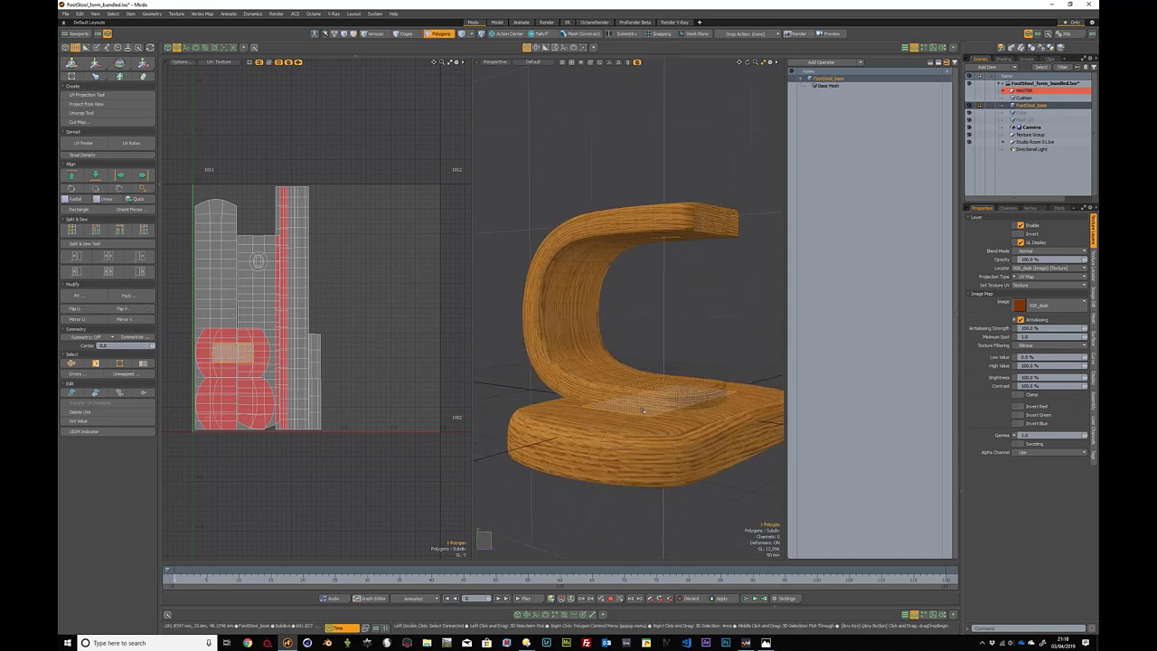
{"action": "key", "text": "shift+Up"}
{"action": "key", "text": "shift+Up"}
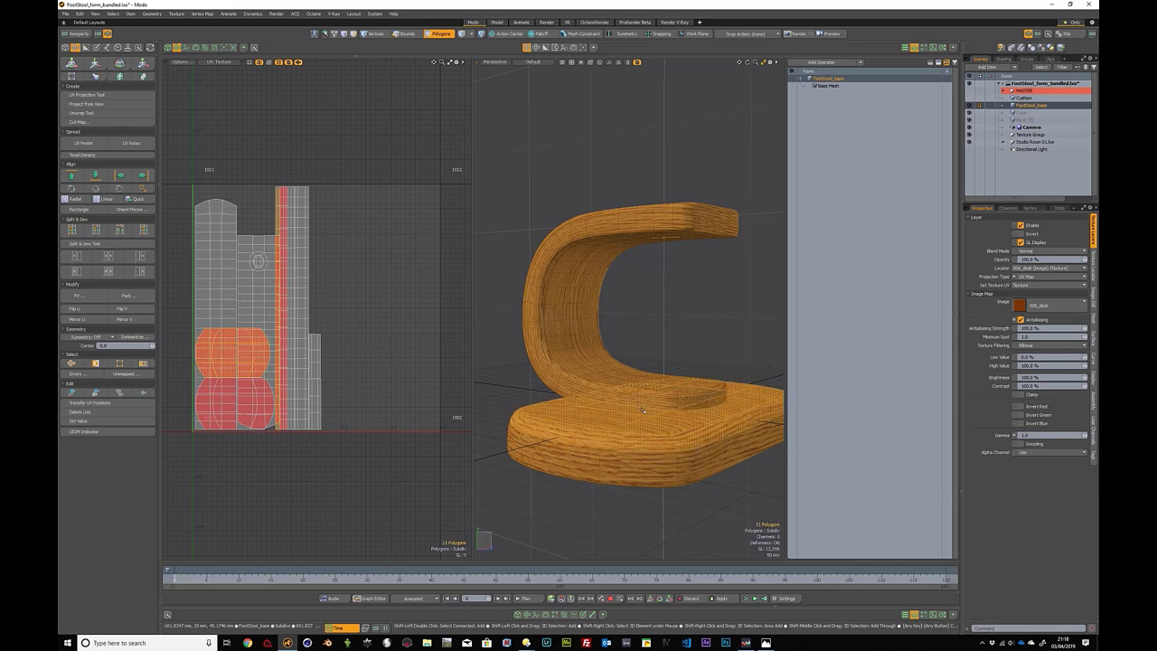
{"action": "key", "text": "w"}
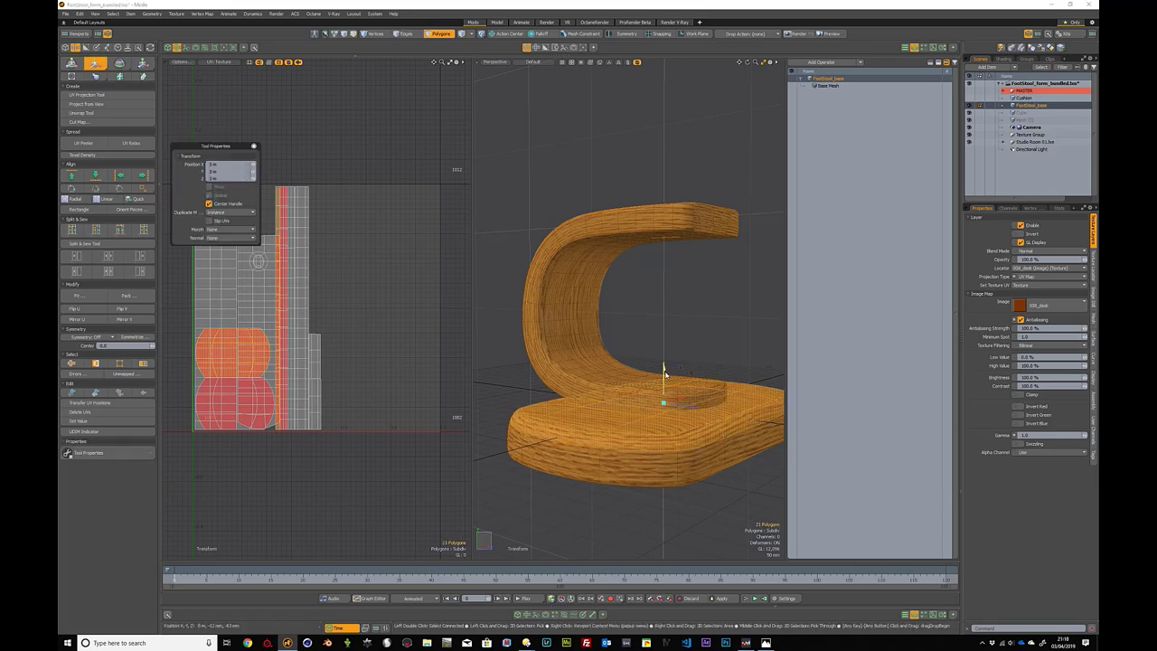
{"action": "left_click_drag", "start_coordinate": [663, 368], "coordinate": [664, 375]}
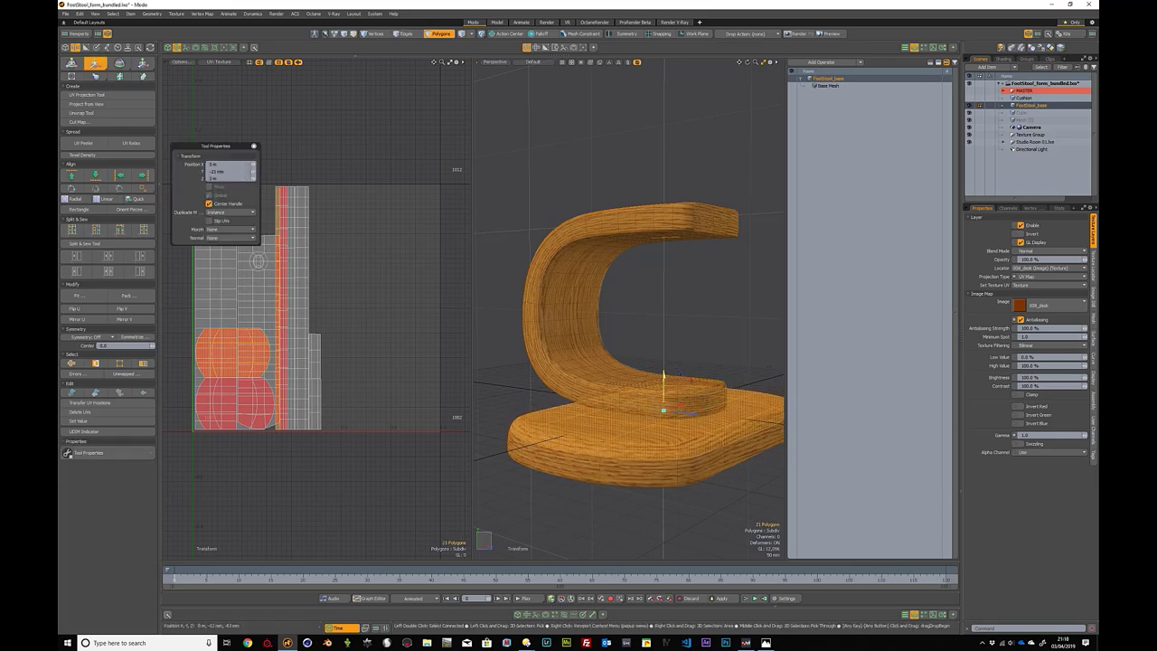
{"action": "key", "text": "q"}
Step: Relax the floor slab's UVs with UV Relax and straighten its bent side-strip island into a vertical rectangle
{"action": "double_click", "coordinate": [666, 435]}
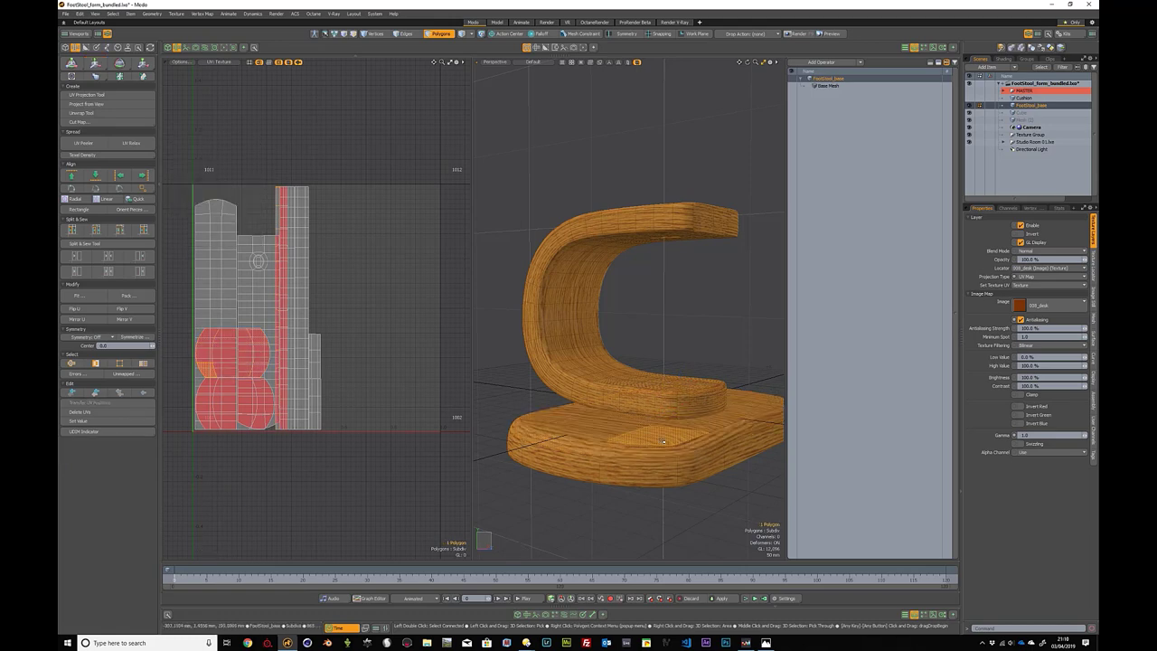
{"action": "left_click", "coordinate": [131, 143]}
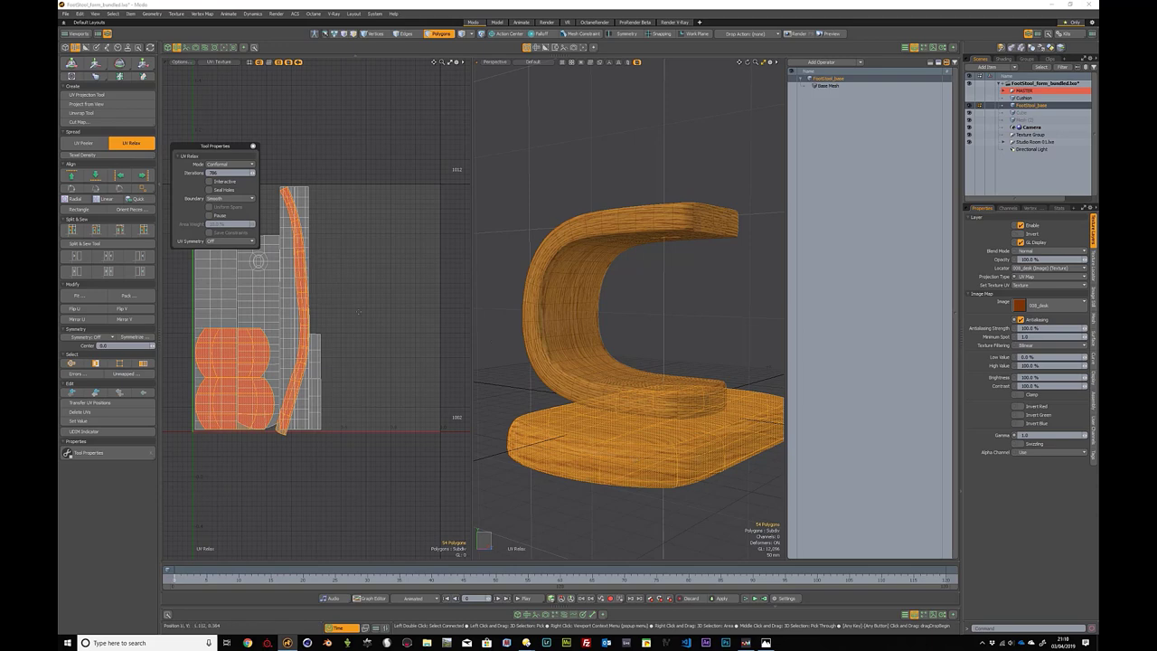
{"action": "key", "text": "space"}
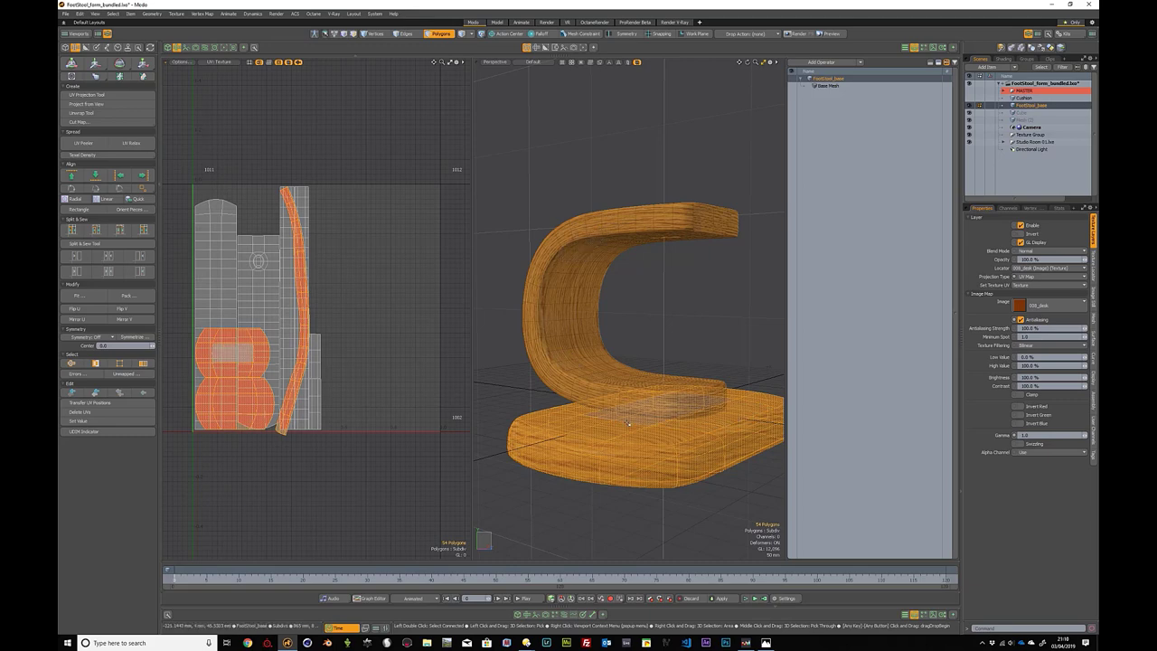
{"action": "double_click", "coordinate": [285, 434]}
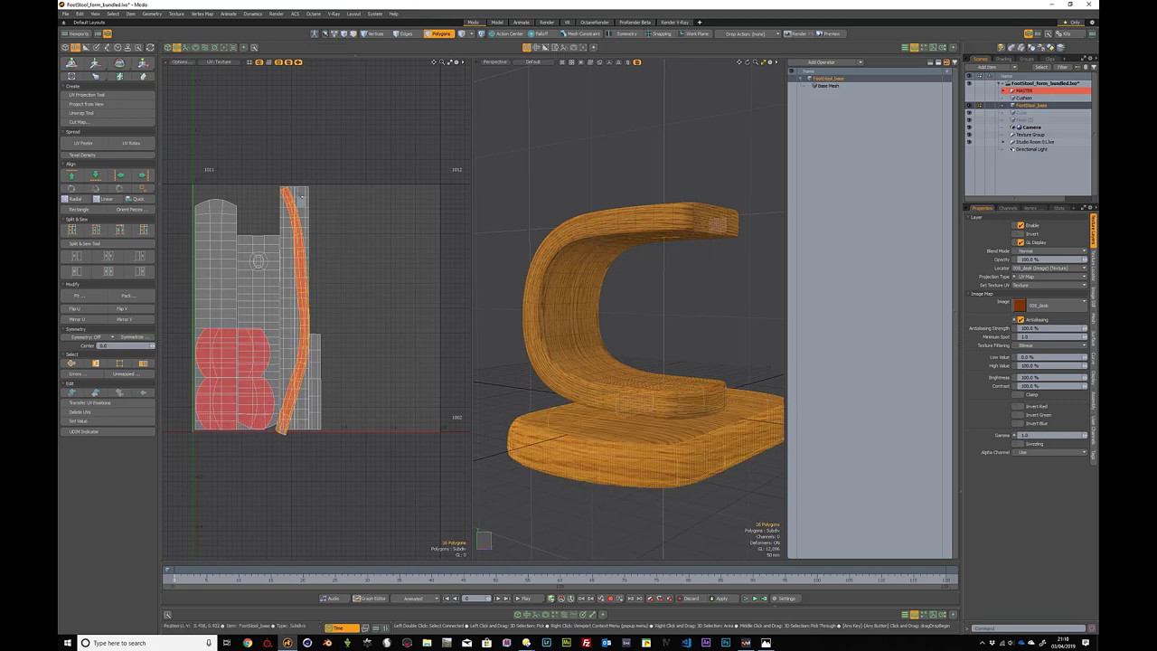
{"action": "left_click", "coordinate": [73, 202]}
{"action": "left_click", "coordinate": [364, 247]}
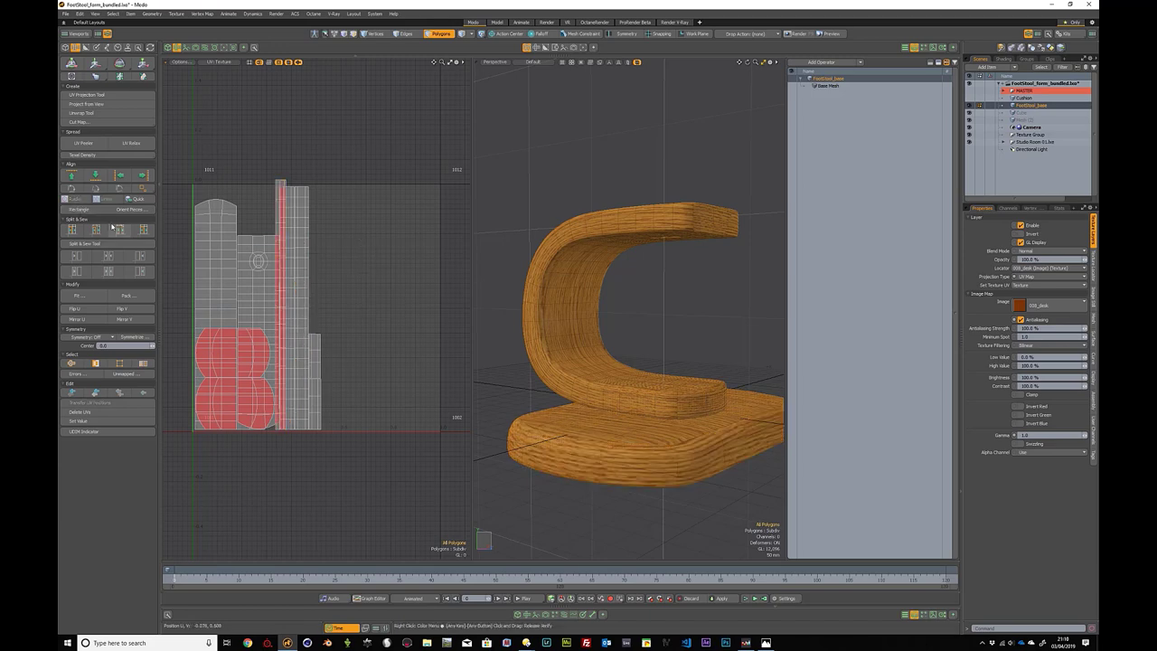
Step: Pack the UV islands of the curved support and floor slab together to even out the wood grain scale
{"action": "left_click", "coordinate": [128, 296]}
{"action": "left_click", "coordinate": [641, 236]}
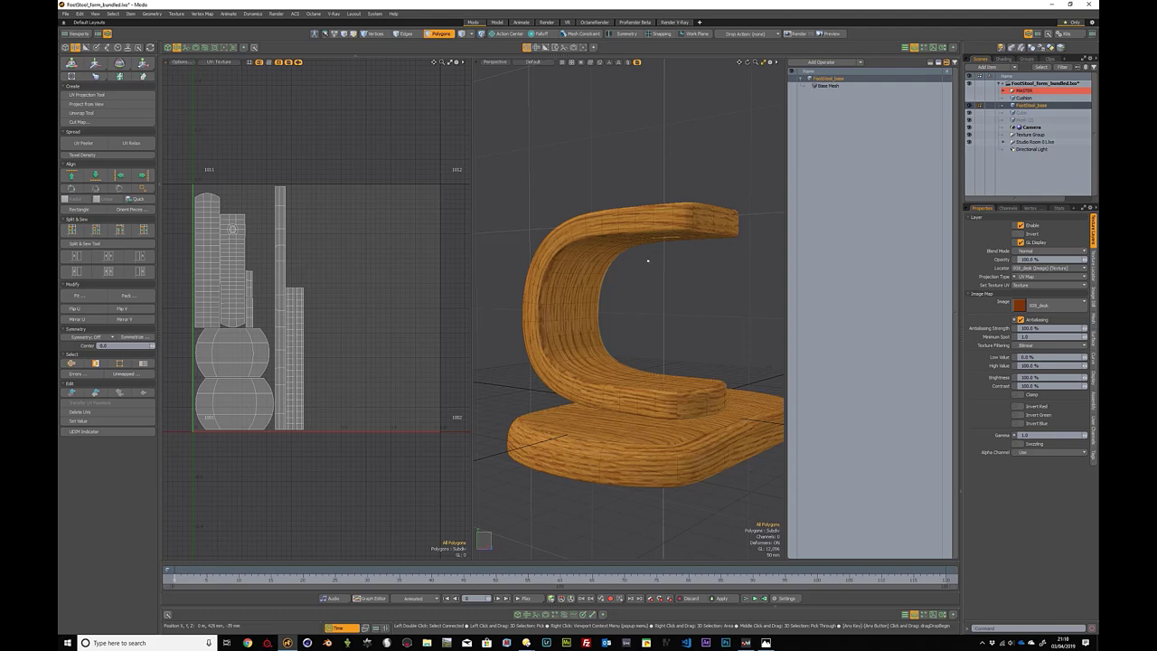
{"action": "left_click_drag", "start_coordinate": [647, 260], "coordinate": [656, 292], "text": "alt"}
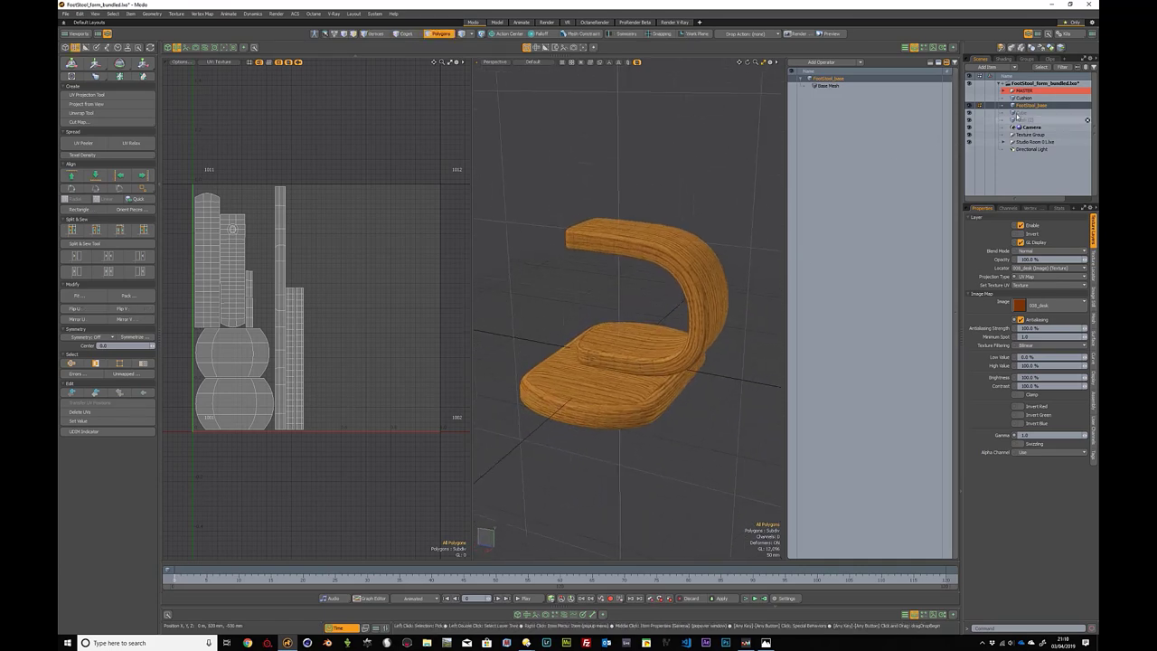
Step: Open the wood image's texture locator settings and set the horizontal and vertical wrap to 2
{"action": "left_click", "coordinate": [1006, 58]}
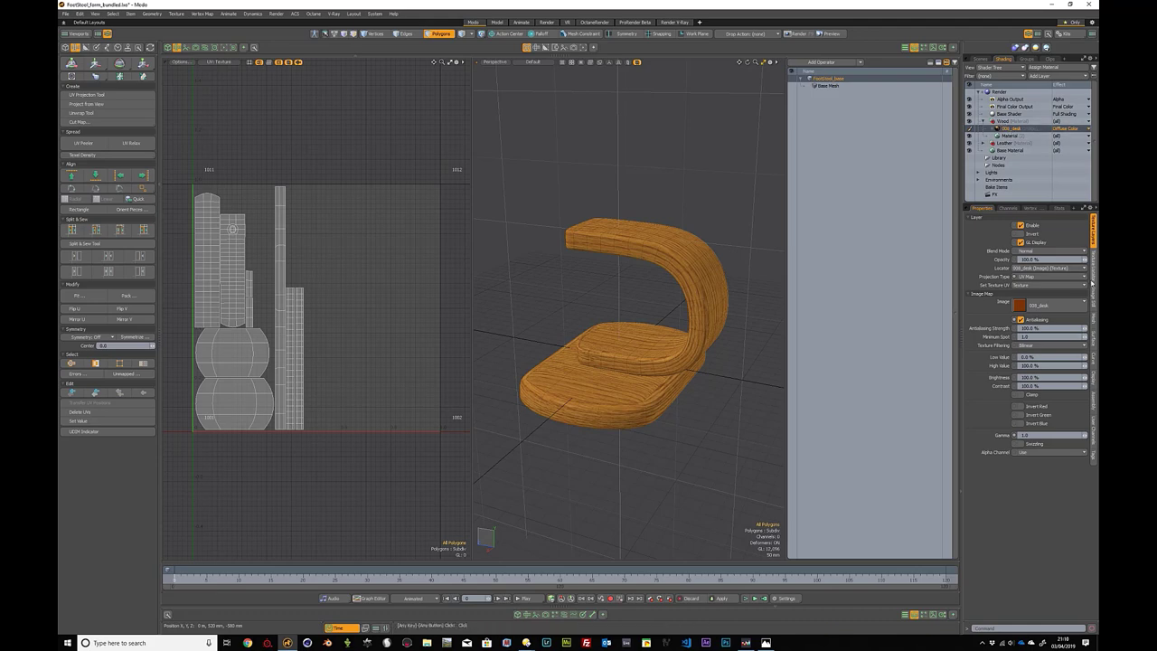
{"action": "left_click", "coordinate": [1095, 273]}
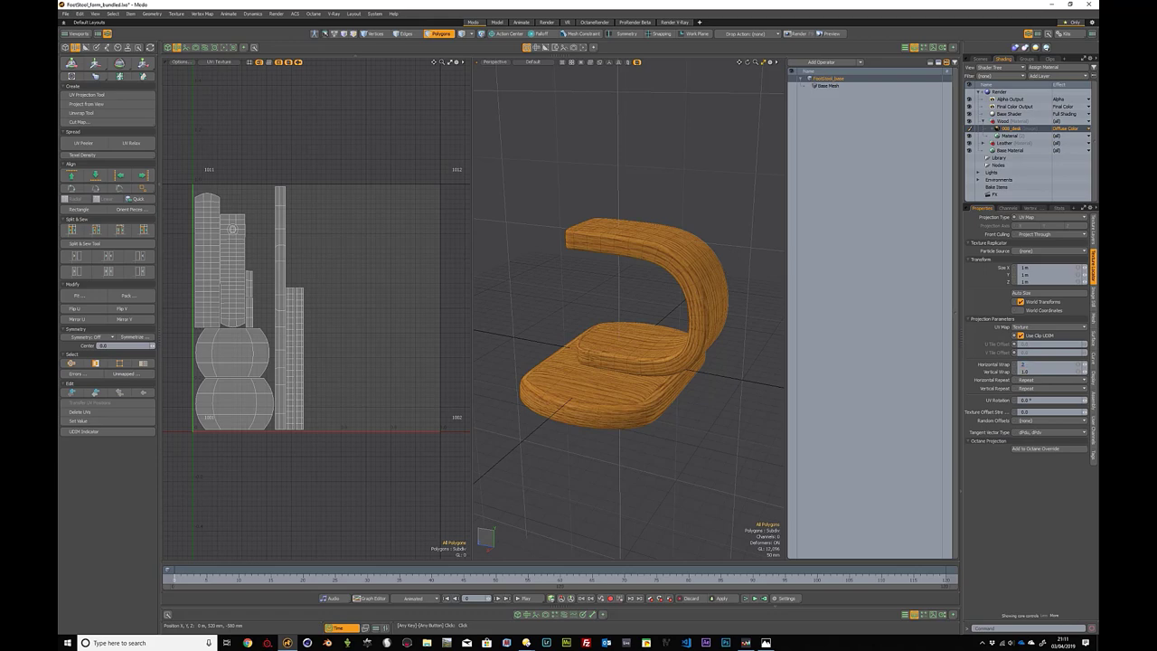
{"action": "key", "text": "Return"}
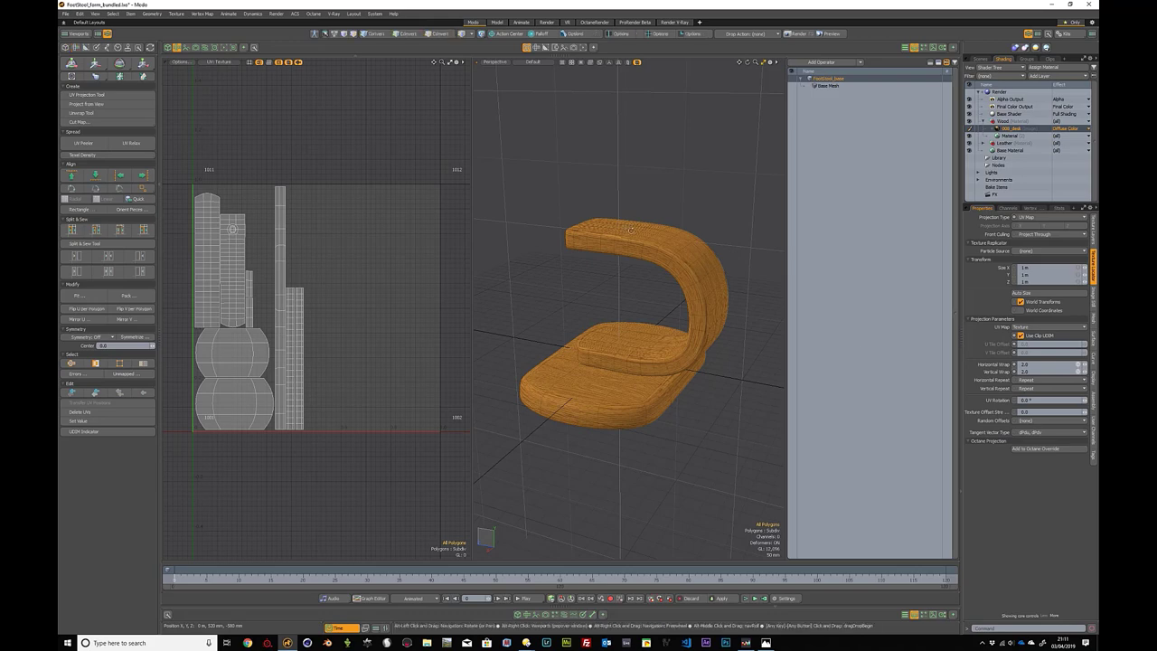
{"action": "left_click_drag", "start_coordinate": [511, 230], "coordinate": [676, 242], "text": "alt"}
{"action": "scroll", "coordinate": [497, 238], "scroll_direction": "up", "scroll_amount": 4}
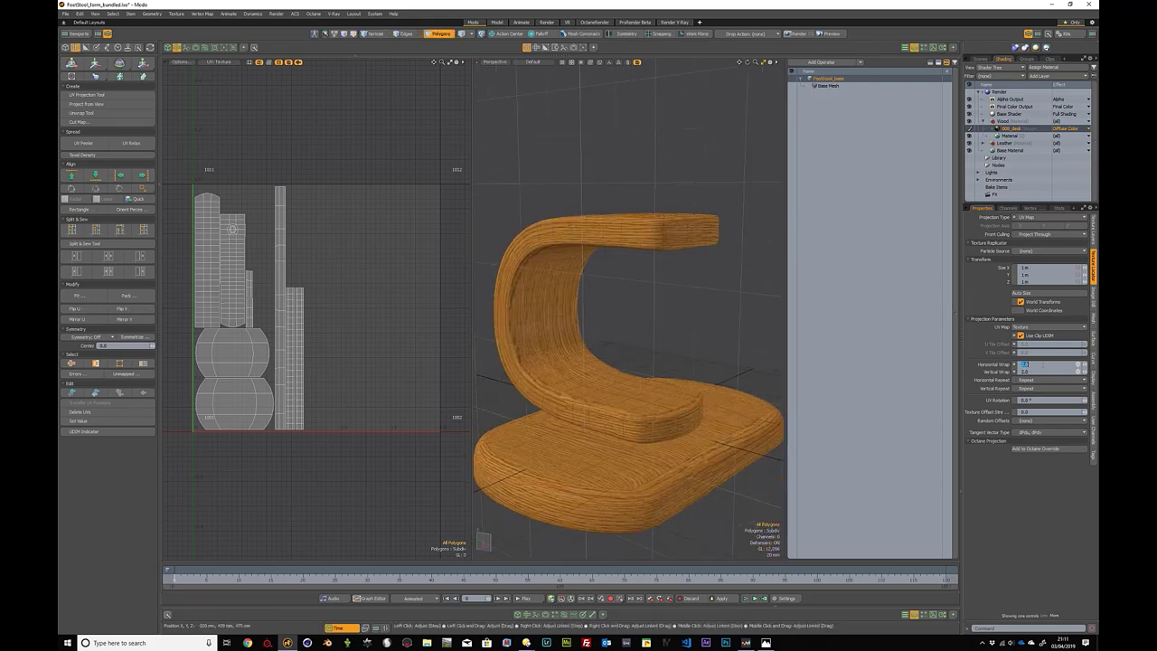
Step: Set the wood image's horizontal and vertical wrap to 4 for a finer grain
{"action": "key", "text": "ctrl+Return"}
{"action": "left_click_drag", "start_coordinate": [612, 256], "coordinate": [639, 291], "text": "alt"}
{"action": "scroll", "coordinate": [690, 278], "scroll_direction": "down", "scroll_amount": 3}
{"action": "scroll", "coordinate": [601, 314], "scroll_direction": "up", "scroll_amount": 3}
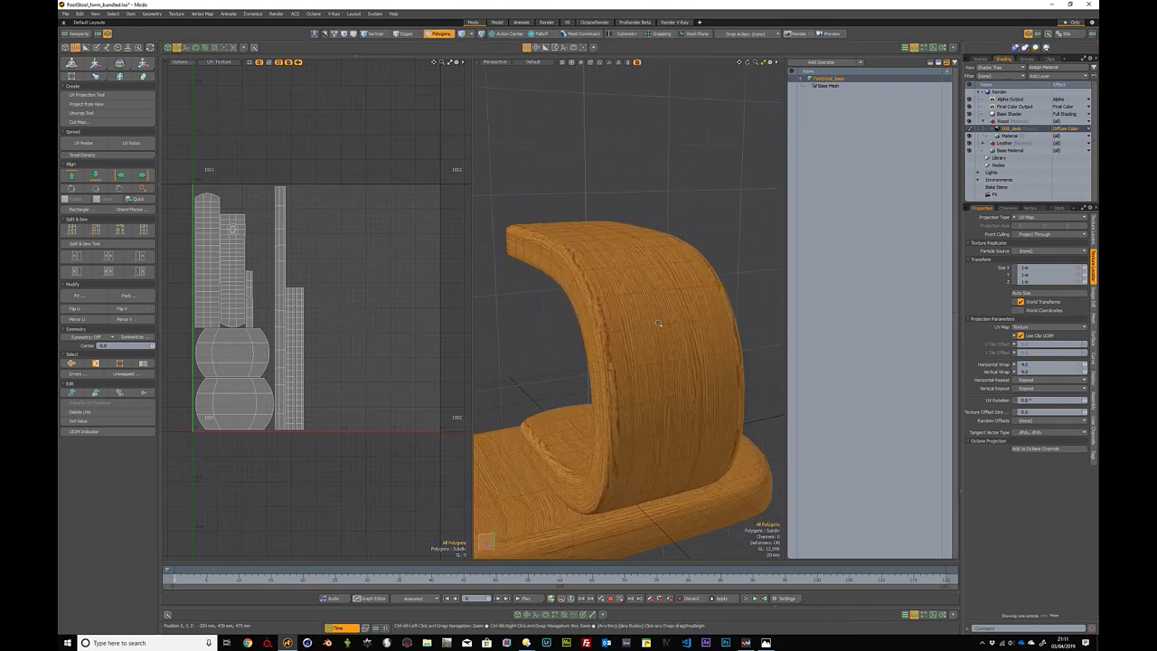
Step: Start UV Relax on the two UV islands of the curved support's sides, with 0 iterations and the boundary Locked
{"action": "left_click", "coordinate": [609, 335]}
{"action": "left_click", "coordinate": [622, 335], "text": "shift"}
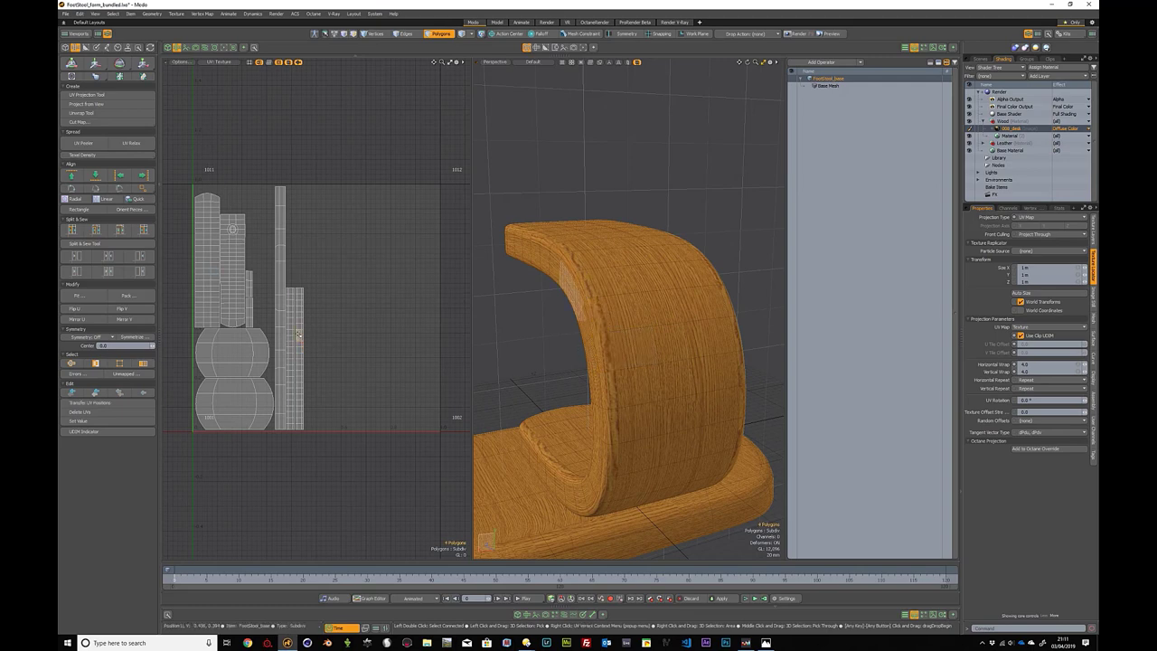
{"action": "key", "text": "l"}
{"action": "double_click", "coordinate": [292, 335], "text": "shift"}
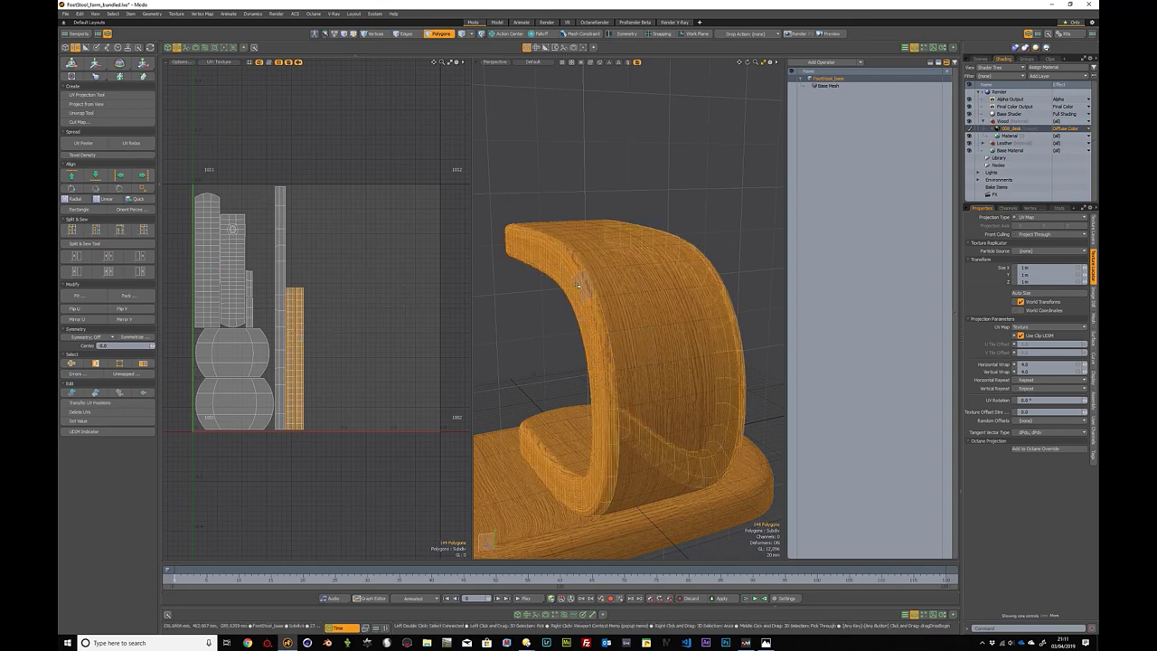
{"action": "left_click", "coordinate": [132, 143]}
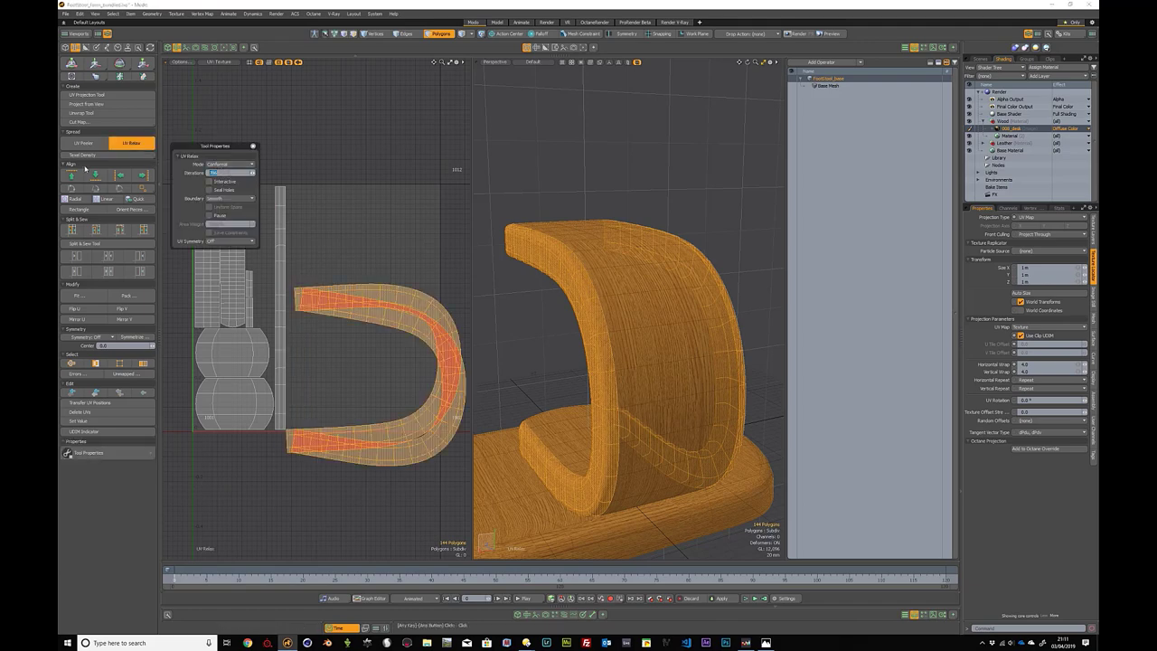
{"action": "type", "text": "0"}
{"action": "key", "text": "Return"}
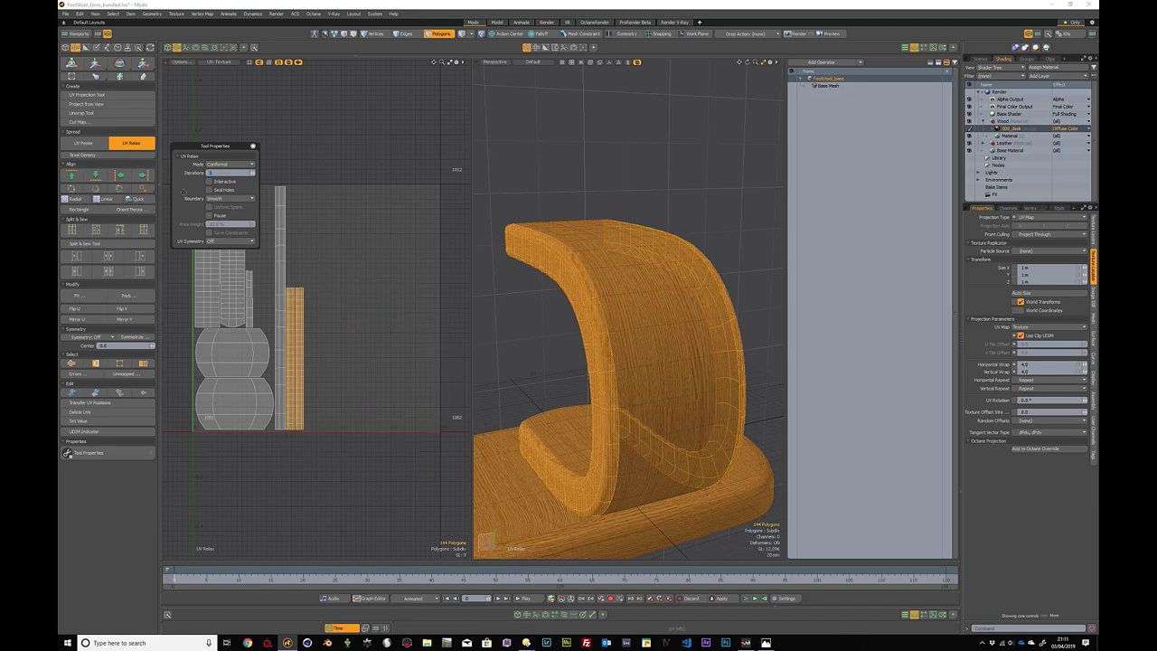
{"action": "left_click", "coordinate": [233, 199]}
{"action": "left_click", "coordinate": [237, 208]}
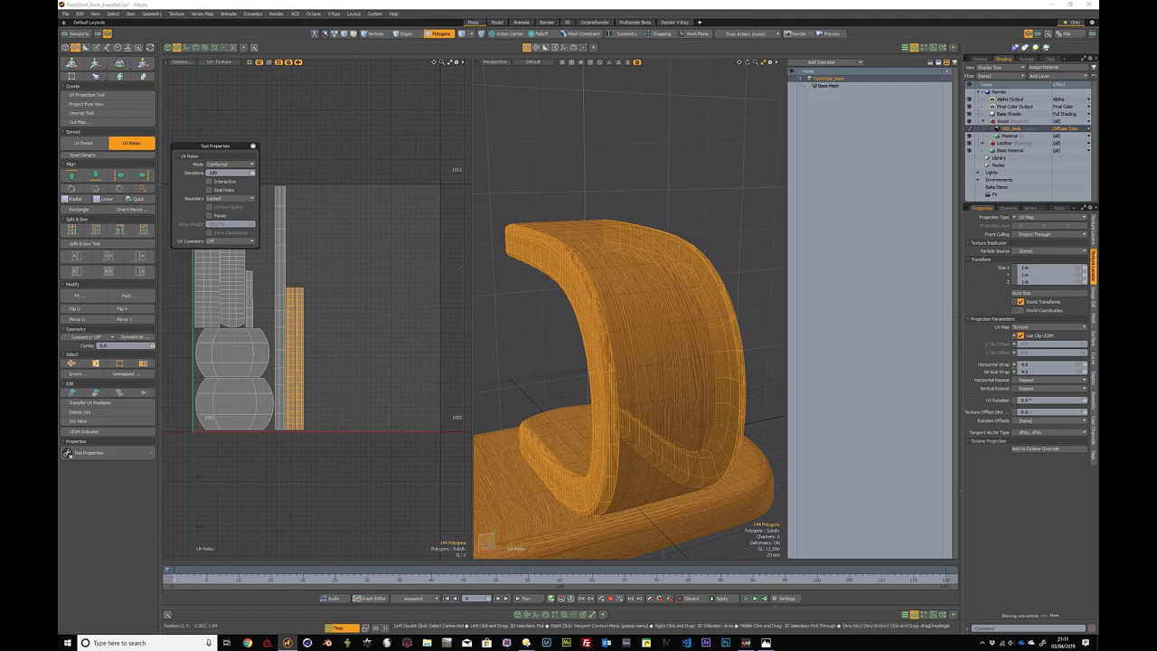
Step: Relax the support's side islands in Adaptive mode with 200 iterations, and leave the relax tool
{"action": "left_click_drag", "start_coordinate": [560, 293], "coordinate": [633, 294], "text": "alt"}
{"action": "scroll", "coordinate": [633, 293], "scroll_direction": "up", "scroll_amount": 2}
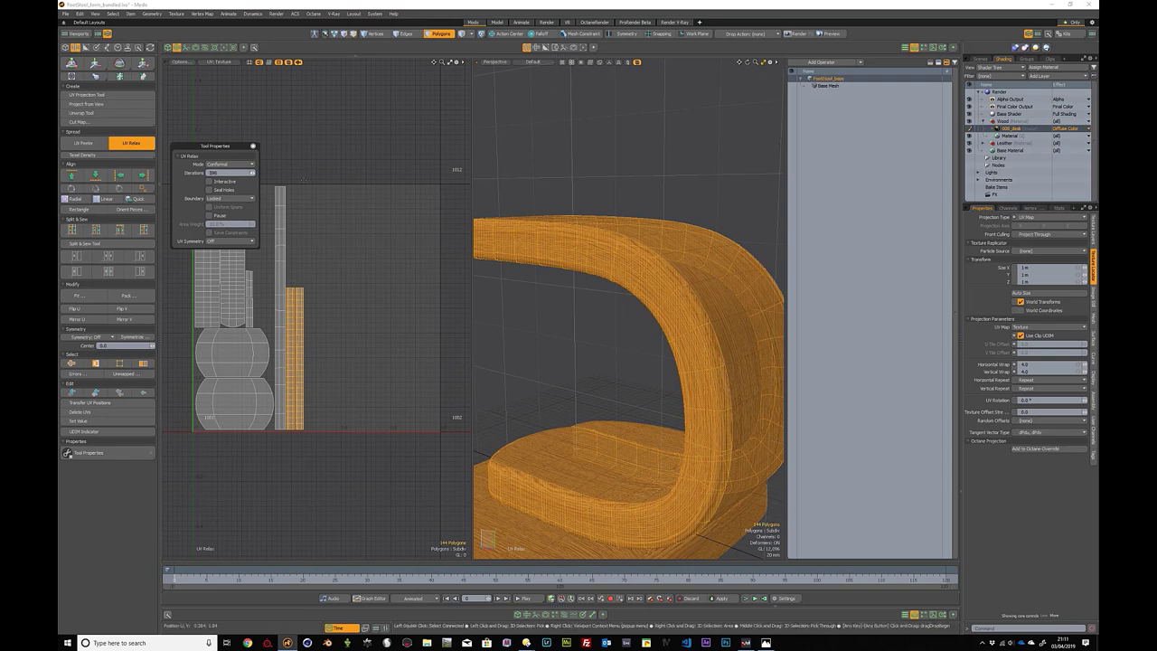
{"action": "left_click", "coordinate": [230, 164]}
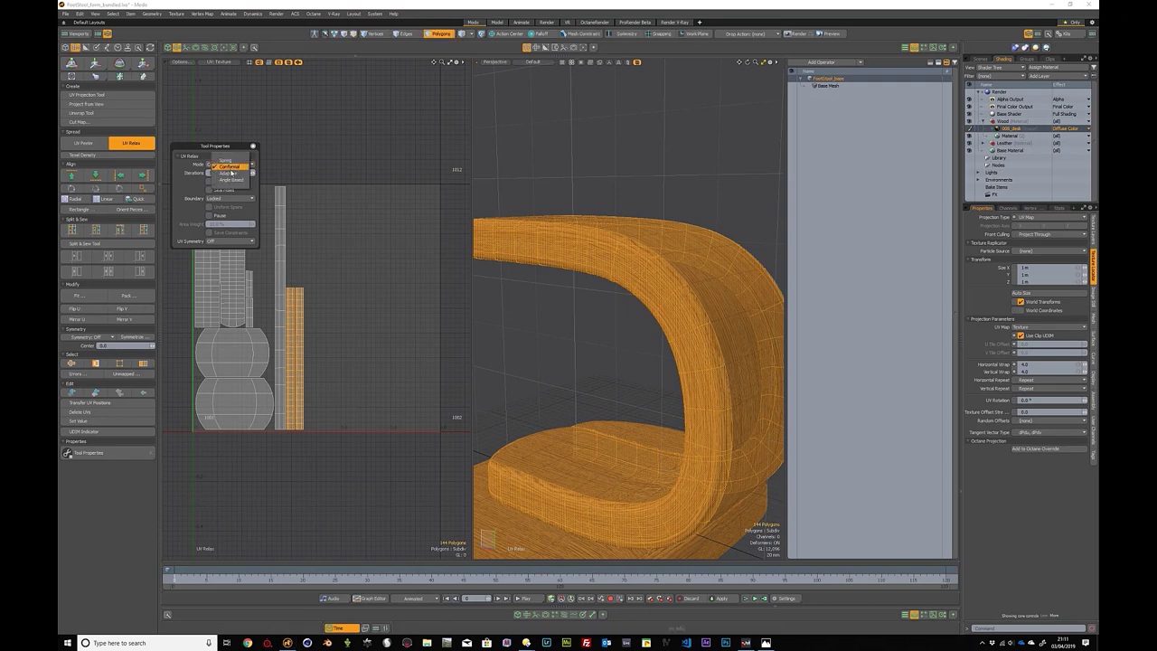
{"action": "left_click", "coordinate": [230, 167]}
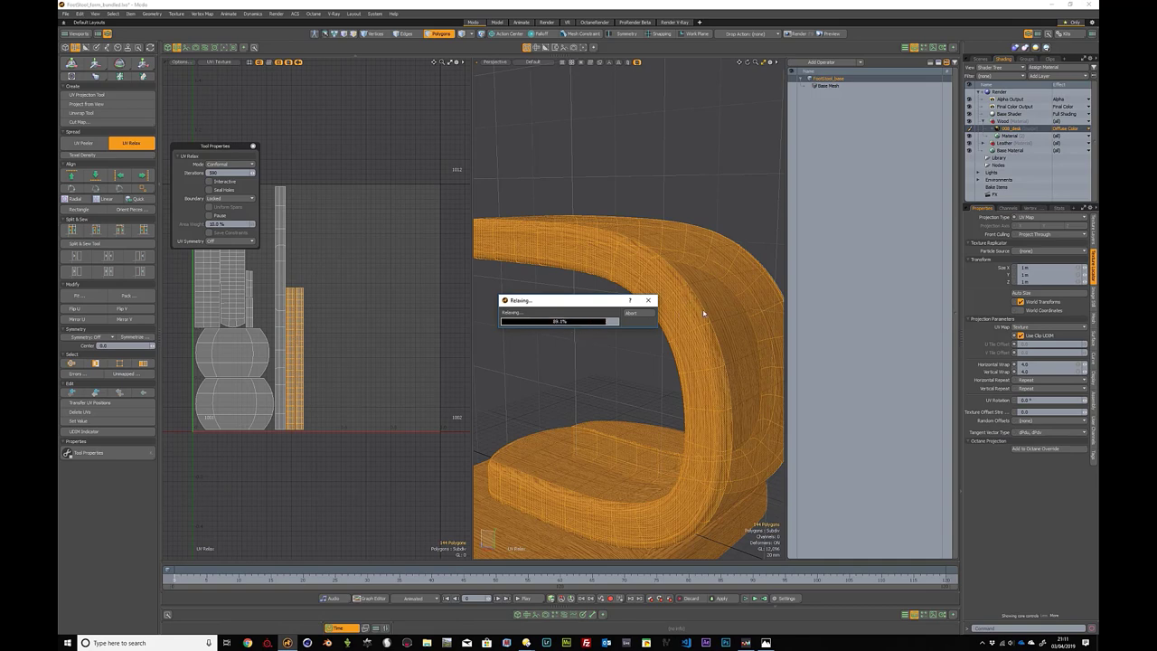
{"action": "left_click_drag", "start_coordinate": [701, 312], "coordinate": [624, 320], "text": "alt"}
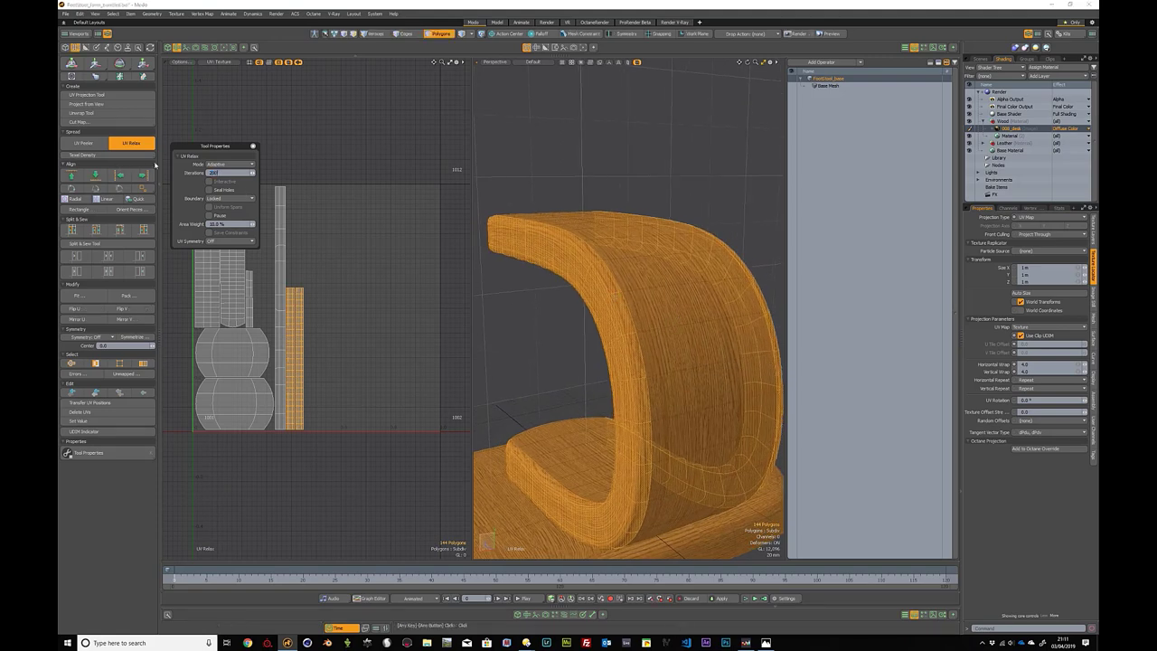
{"action": "key", "text": "Return"}
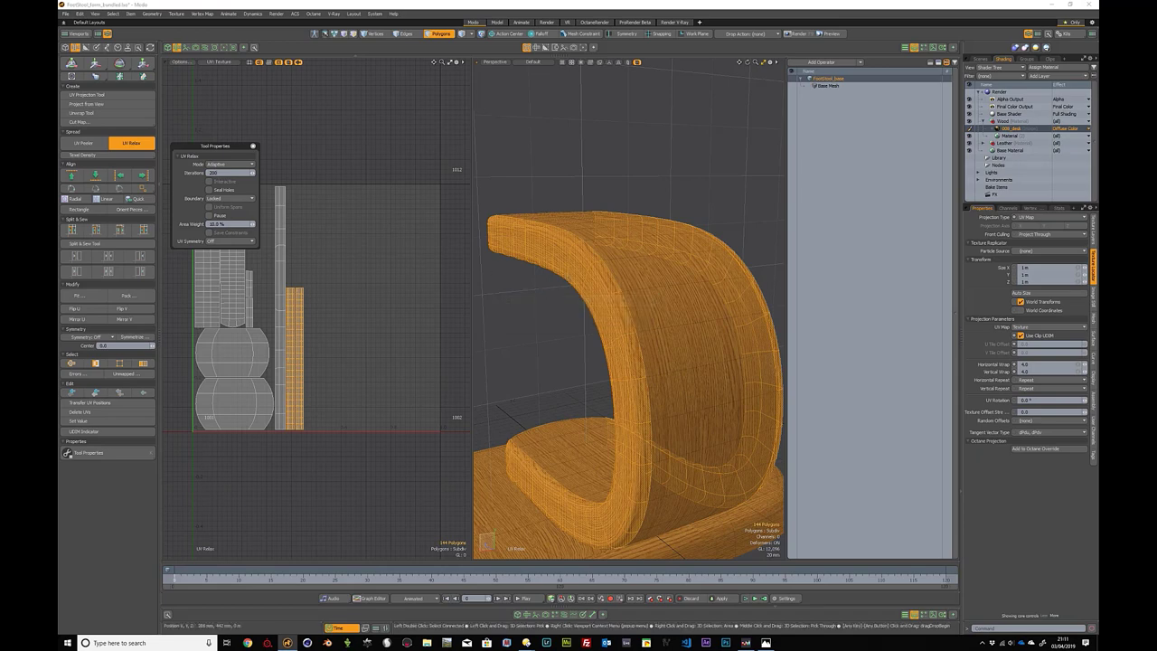
{"action": "left_click_drag", "start_coordinate": [556, 277], "coordinate": [600, 264], "text": "alt"}
{"action": "key", "text": "space"}
Step: Select the polygon loop along the support side's outer rounded edge and widen its UV column slightly
{"action": "left_click", "coordinate": [651, 183]}
{"action": "left_click_drag", "start_coordinate": [663, 228], "coordinate": [604, 236], "text": "alt"}
{"action": "left_click_drag", "start_coordinate": [578, 303], "coordinate": [618, 318], "text": "ctrl+alt"}
{"action": "left_click_drag", "start_coordinate": [618, 318], "coordinate": [666, 358], "text": "alt"}
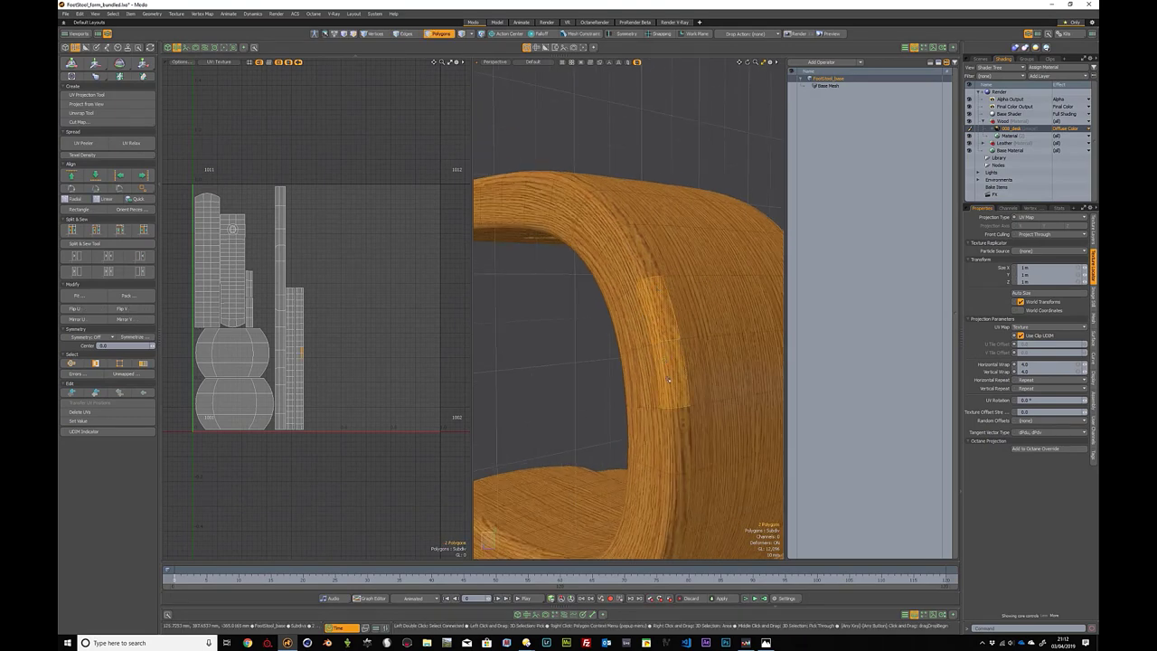
{"action": "left_click_drag", "start_coordinate": [679, 409], "coordinate": [682, 424]}
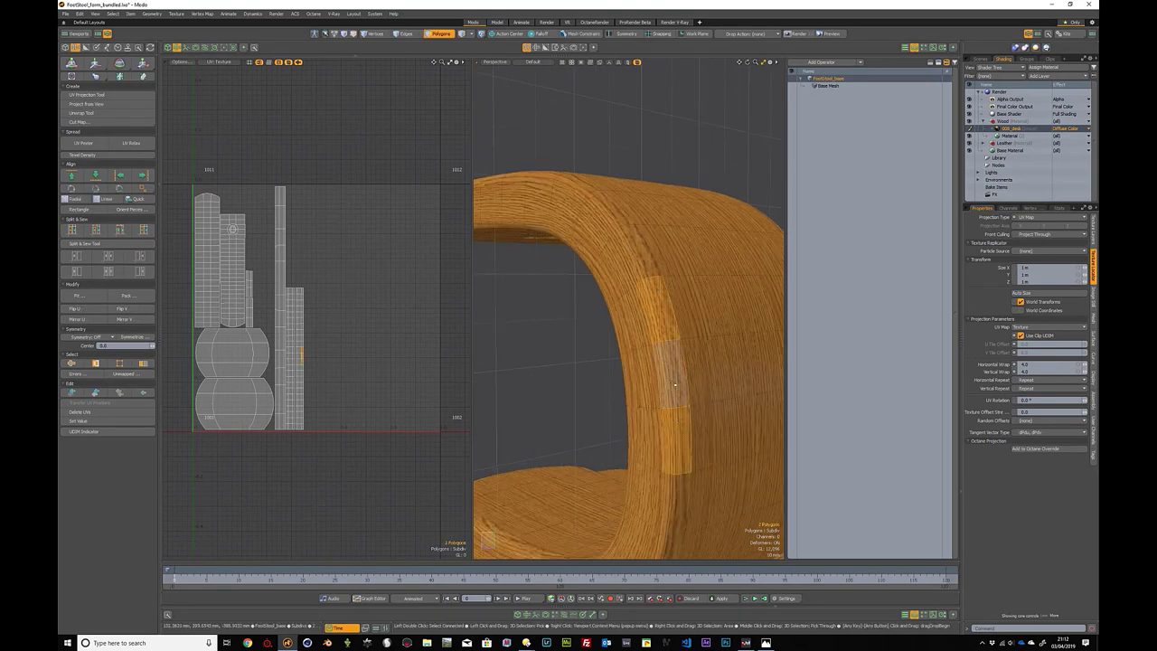
{"action": "scroll", "coordinate": [301, 355], "scroll_direction": "up", "scroll_amount": 4}
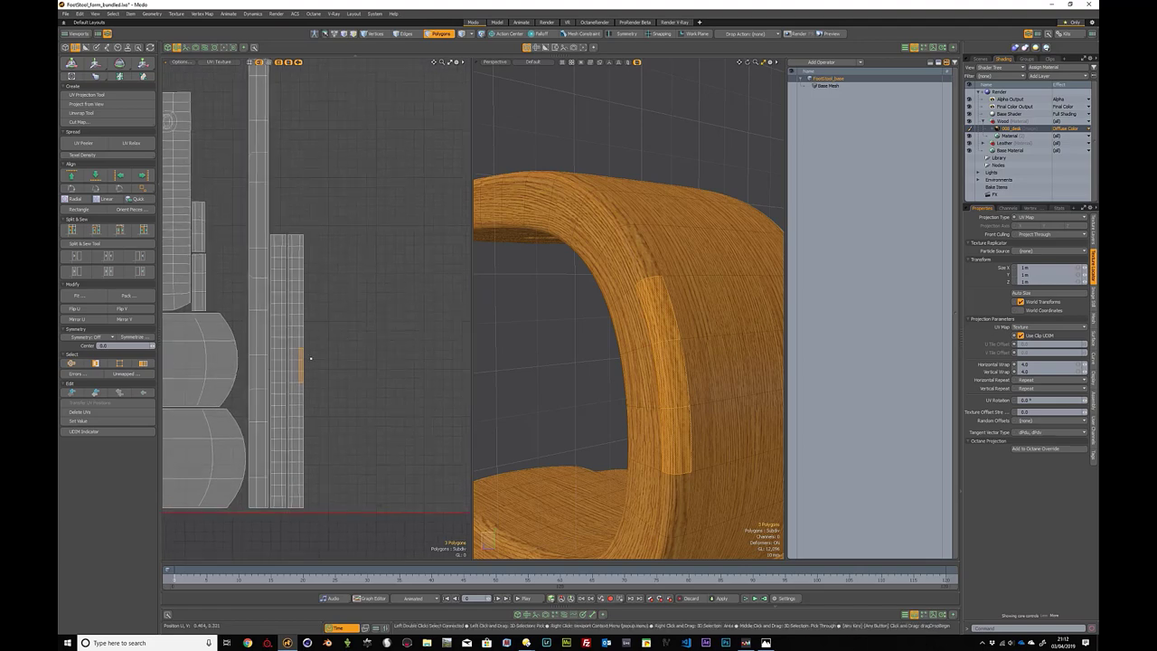
{"action": "key", "text": "l"}
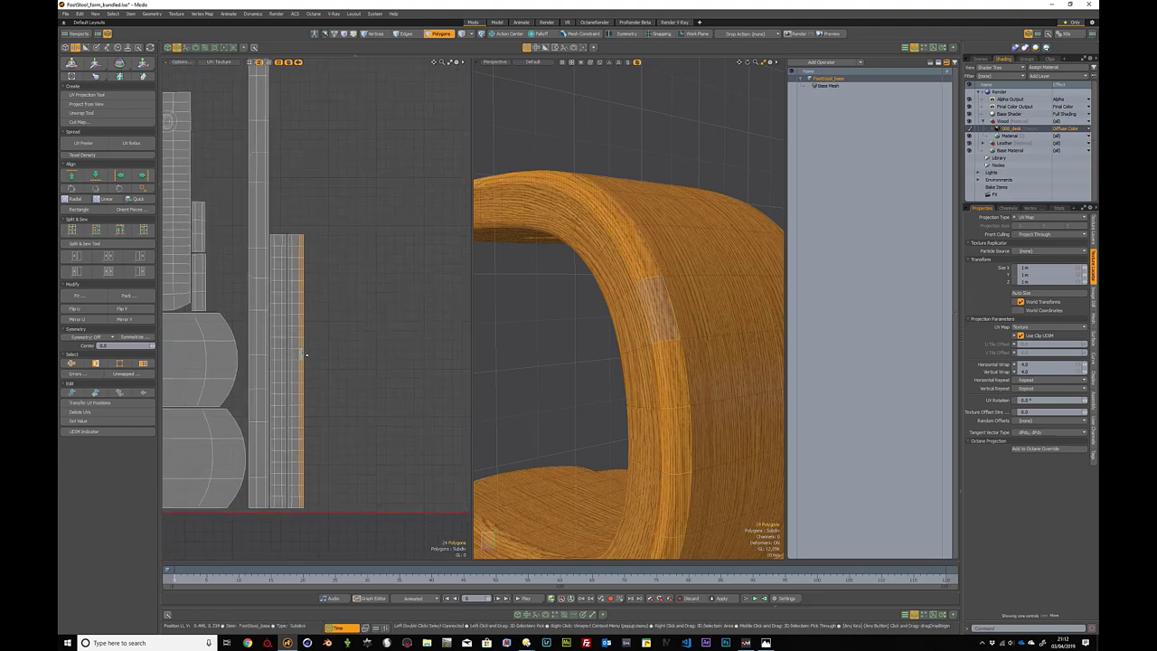
{"action": "key", "text": "y"}
{"action": "left_click_drag", "start_coordinate": [348, 372], "coordinate": [398, 370]}
{"action": "key", "text": "Escape"}
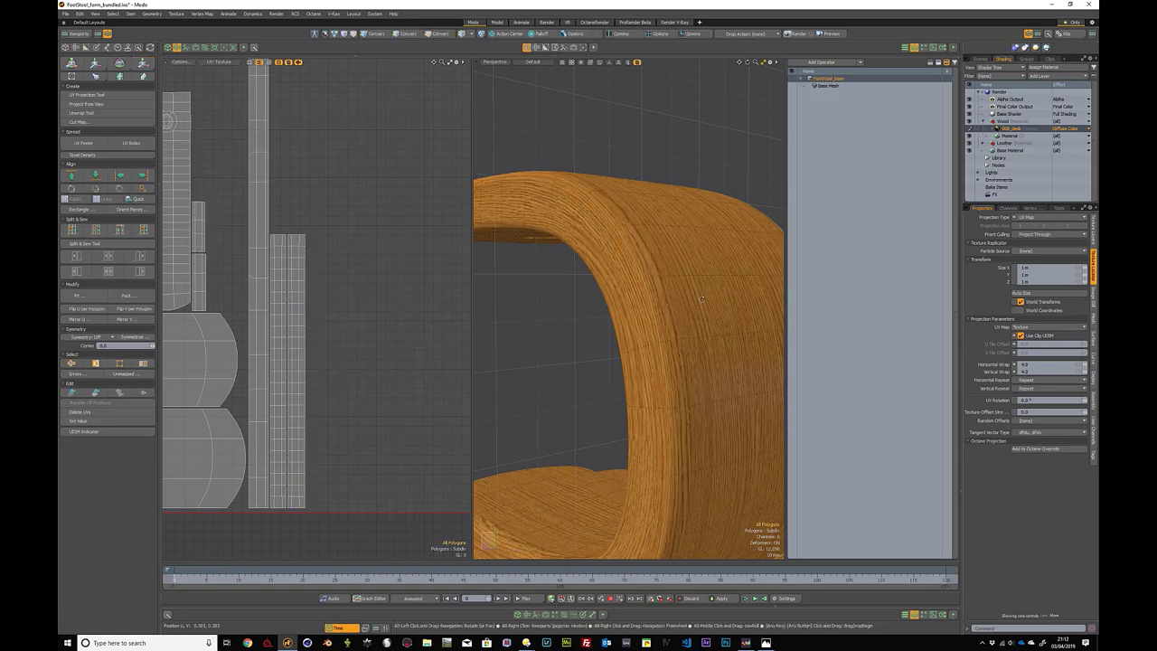
{"action": "left_click_drag", "start_coordinate": [751, 316], "coordinate": [710, 300], "text": "alt"}
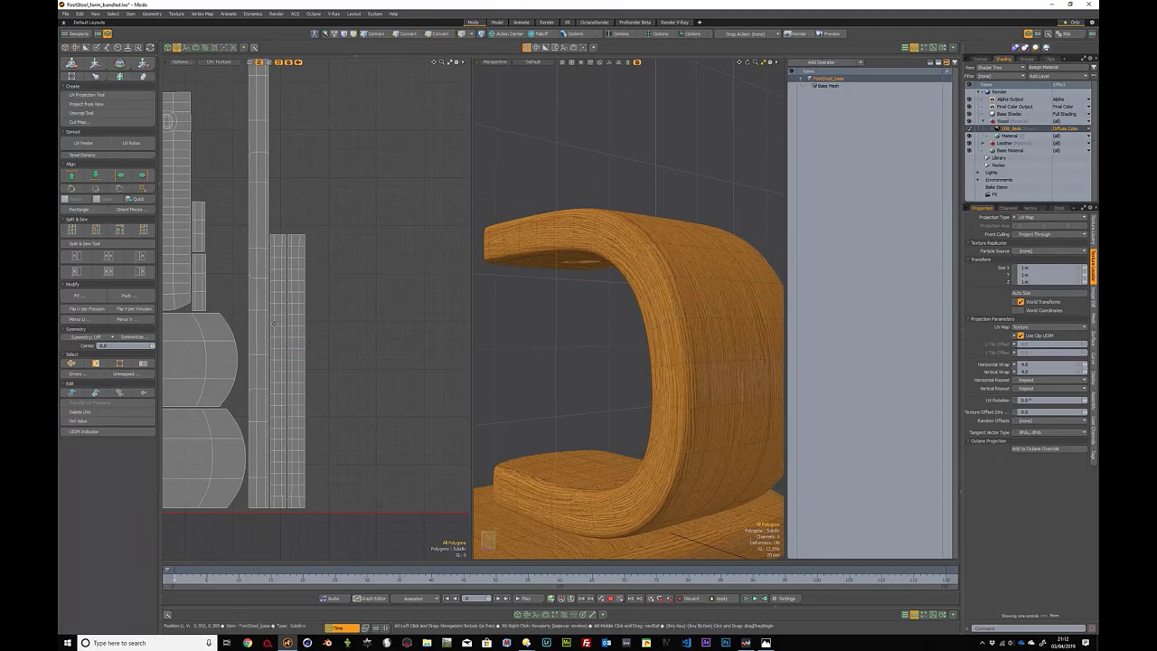
Step: Select the polygon loop along the opposite, inner edge of the same side island and scale its UV column wider
{"action": "scroll", "coordinate": [297, 345], "scroll_direction": "up", "scroll_amount": 3}
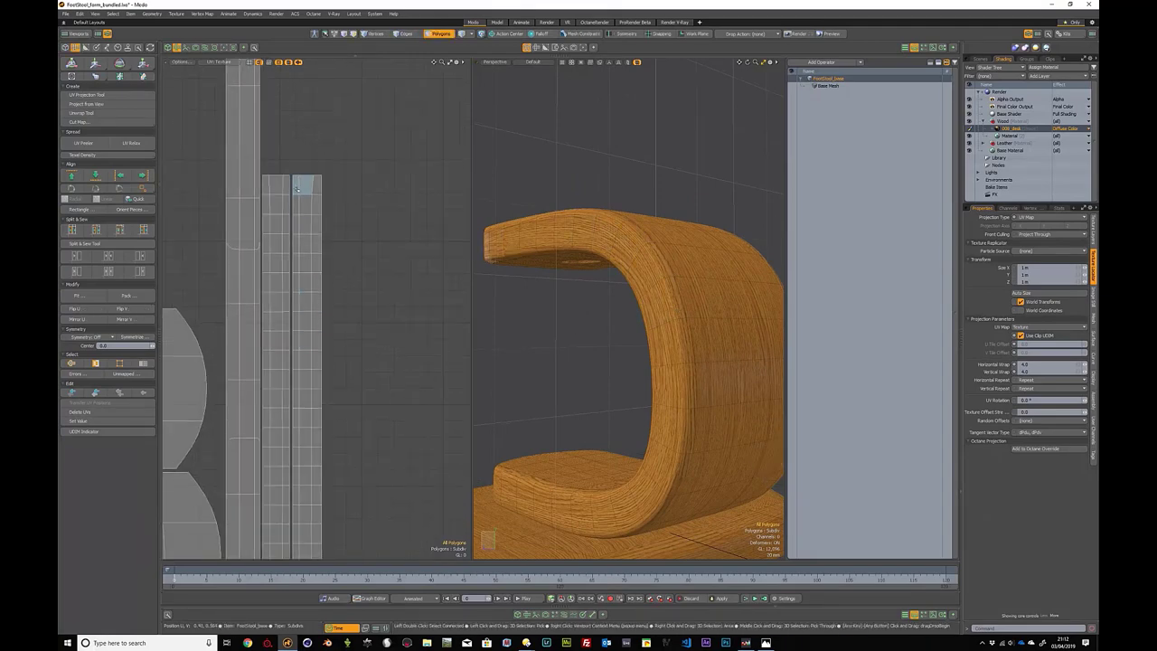
{"action": "left_click_drag", "start_coordinate": [300, 201], "coordinate": [295, 190]}
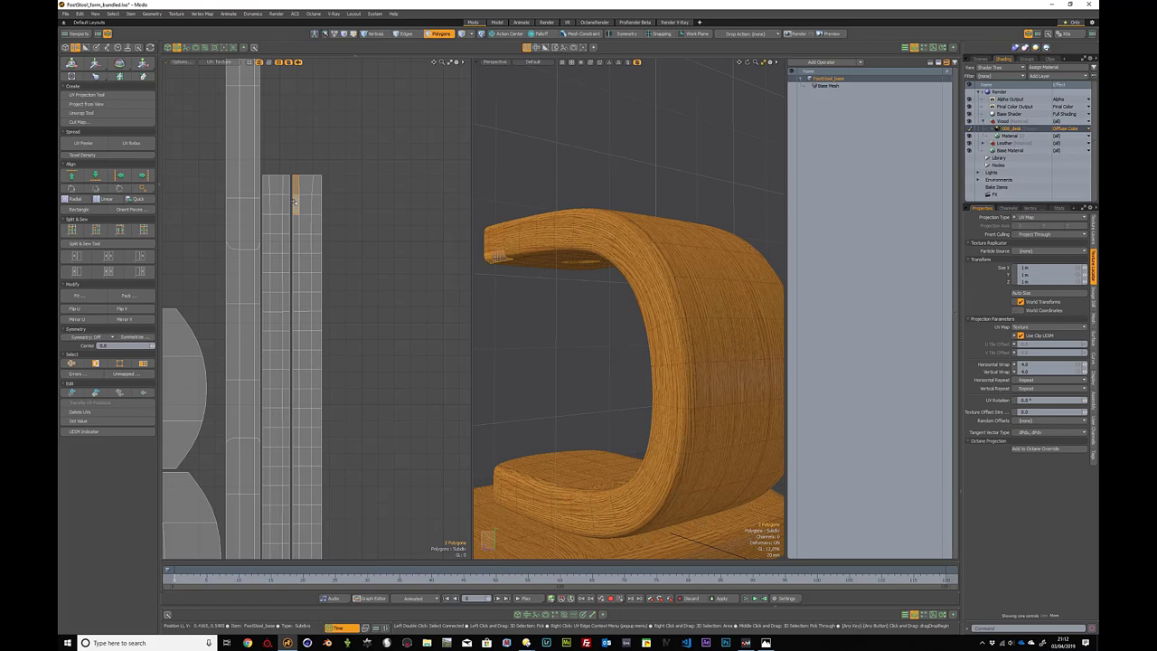
{"action": "key", "text": "l"}
{"action": "key", "text": "r"}
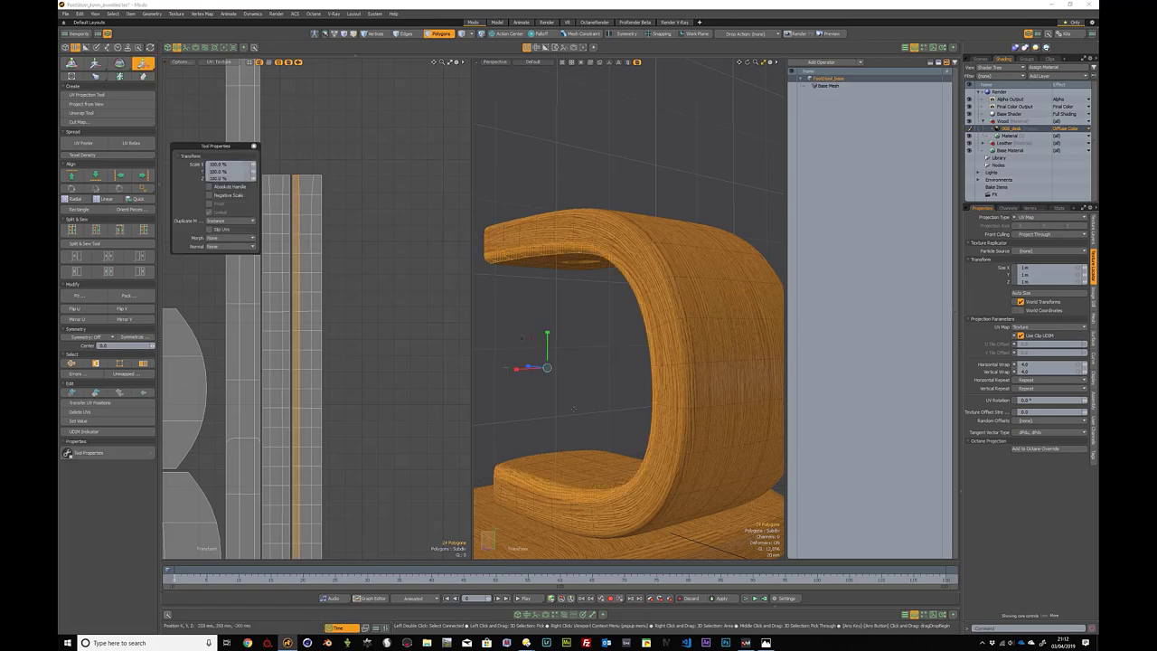
{"action": "left_click_drag", "start_coordinate": [541, 338], "coordinate": [724, 455], "text": "alt"}
{"action": "scroll", "coordinate": [623, 401], "scroll_direction": "up", "scroll_amount": 4}
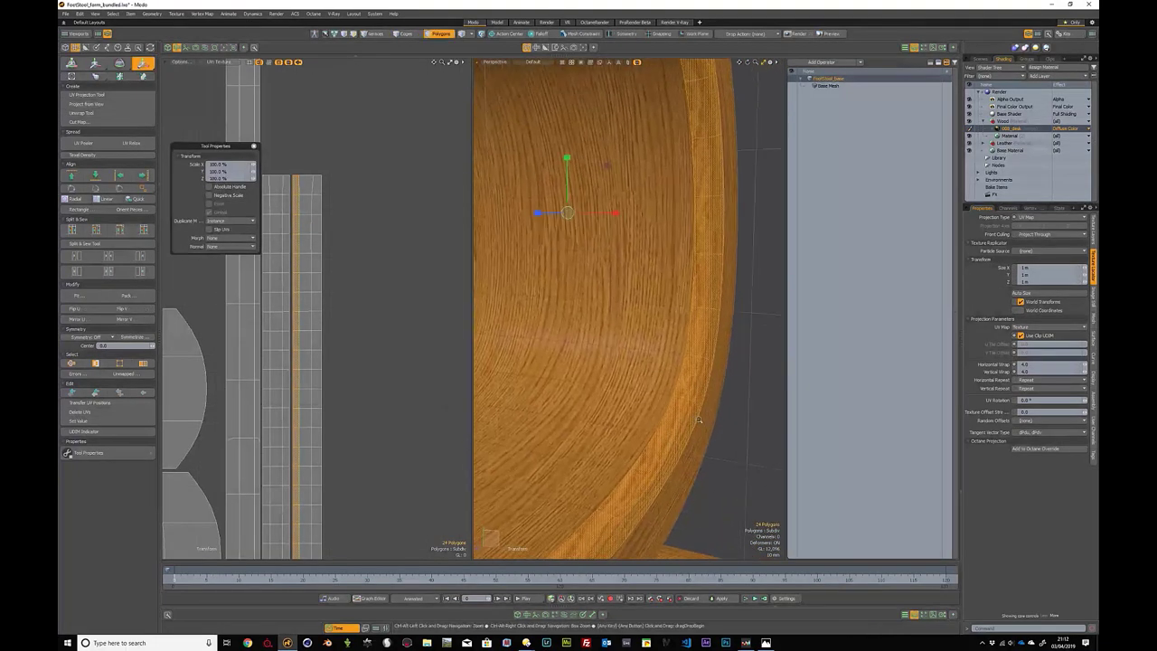
{"action": "key", "text": "space"}
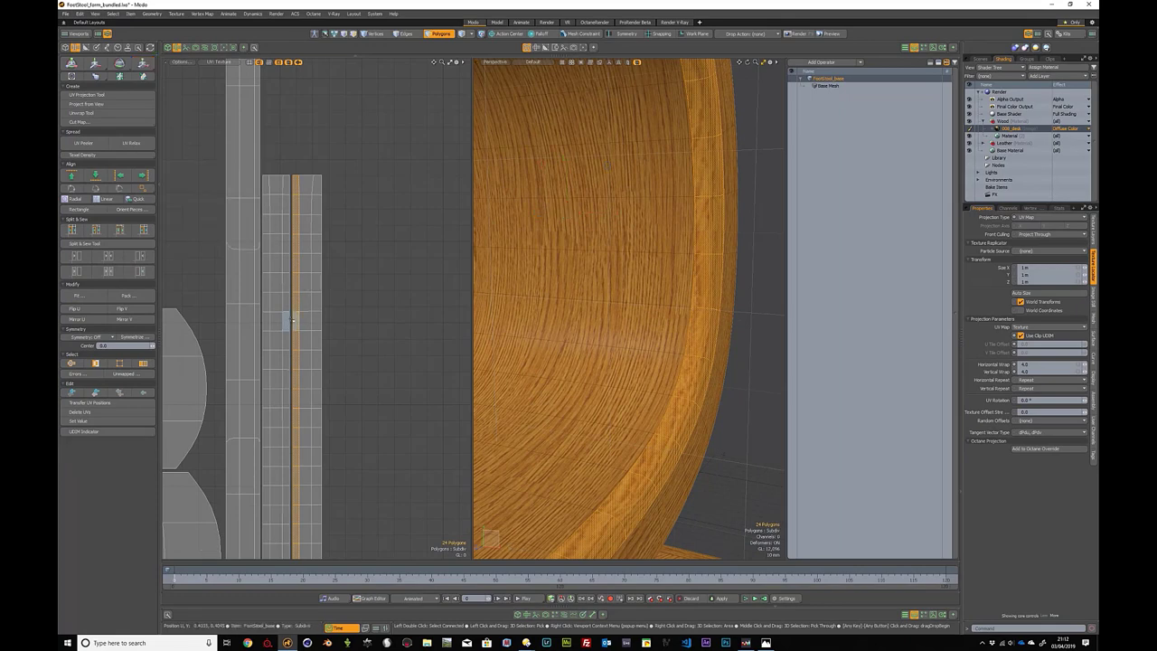
{"action": "key", "text": "r"}
{"action": "left_click_drag", "start_coordinate": [341, 410], "coordinate": [404, 408]}
{"action": "key", "text": "space"}
Step: Select all the polygon loops of the widened side island and move it along U, clear of the neighbouring island
{"action": "left_click_drag", "start_coordinate": [355, 320], "coordinate": [296, 322]}
{"action": "key", "text": "l"}
{"action": "key", "text": "w"}
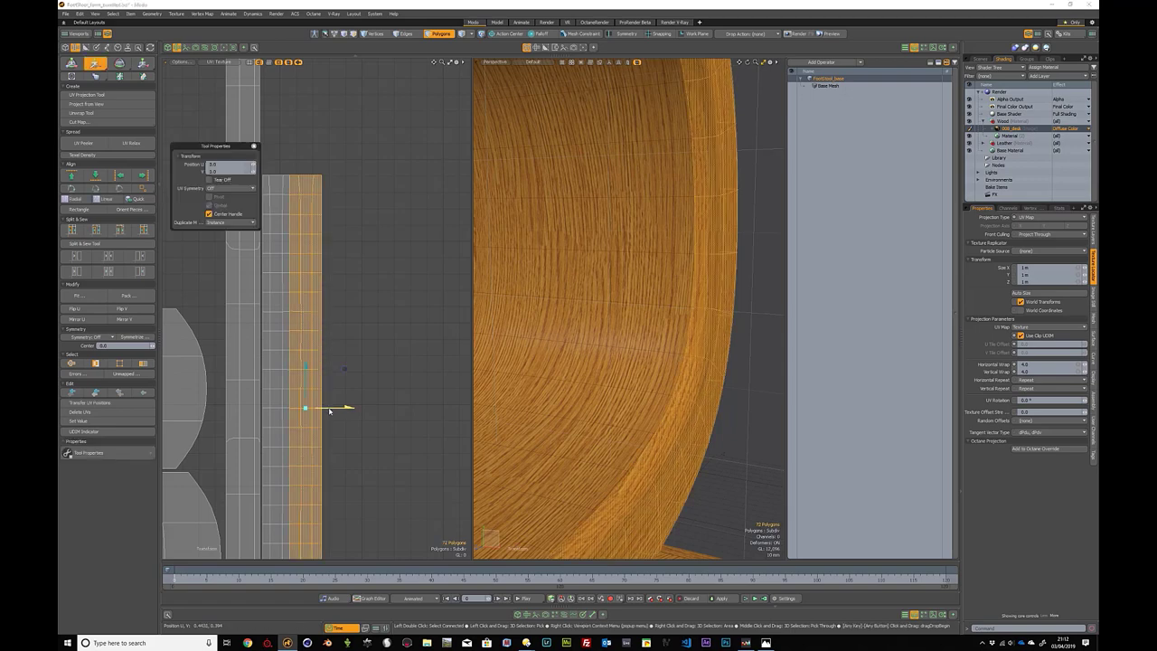
{"action": "left_click_drag", "start_coordinate": [329, 411], "coordinate": [335, 411]}
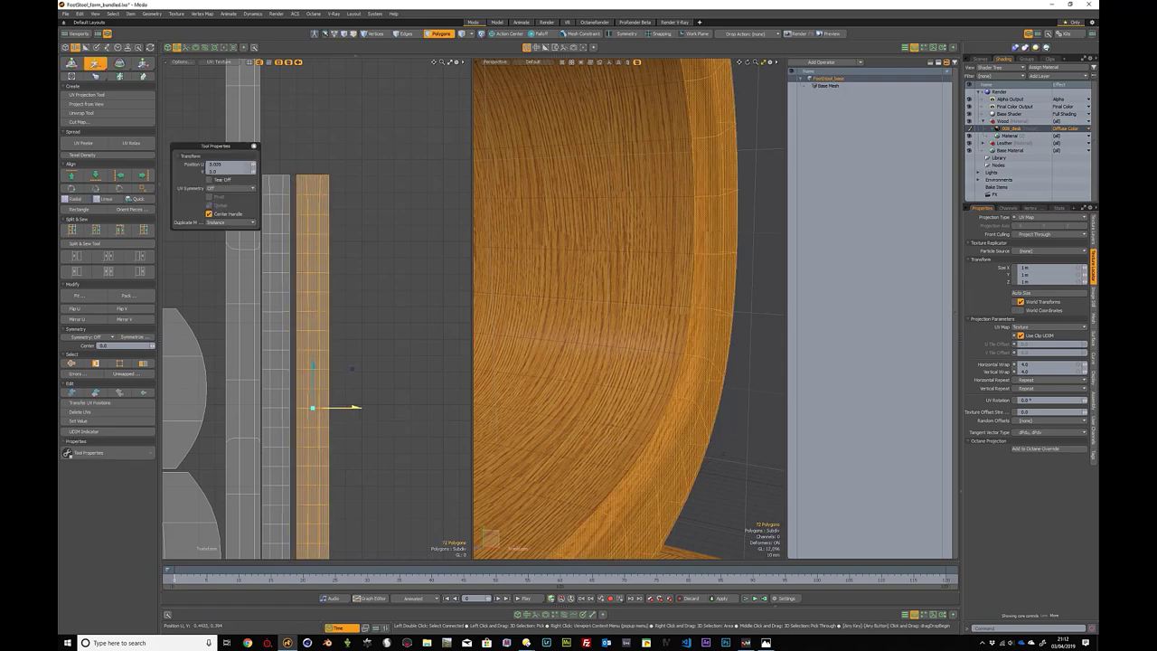
Step: Select the polygon loop along one long edge of the neighbouring support side island and scale its UV column slightly wider
{"action": "key", "text": "space"}
{"action": "double_click", "coordinate": [286, 333]}
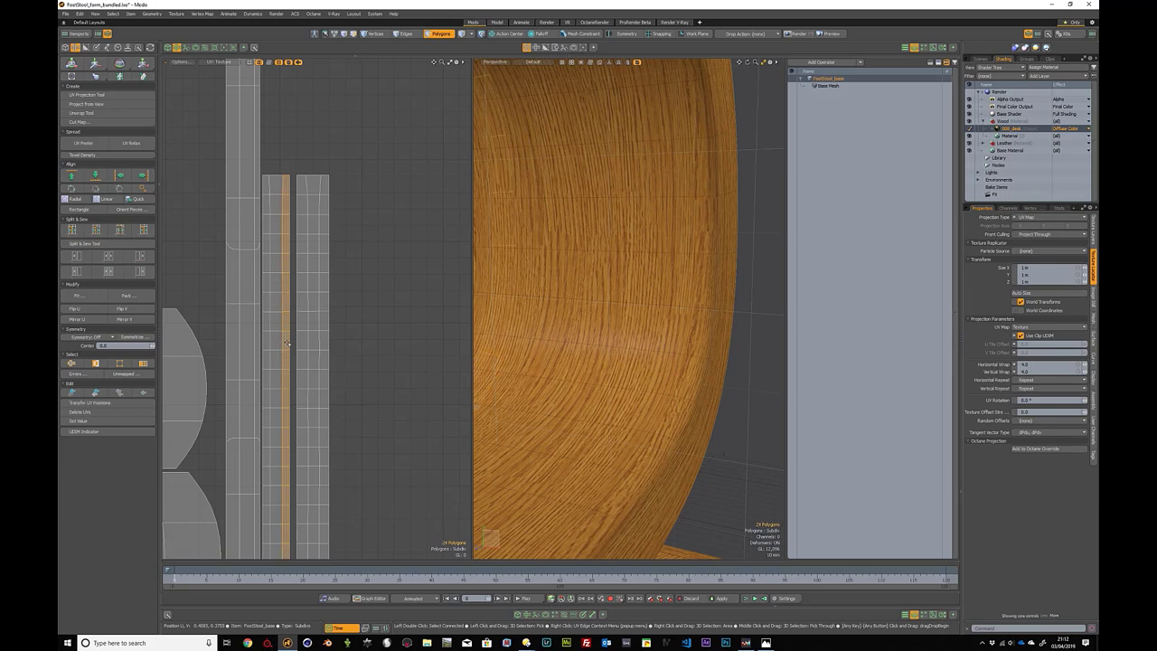
{"action": "key", "text": "w"}
{"action": "key", "text": "shift+a"}
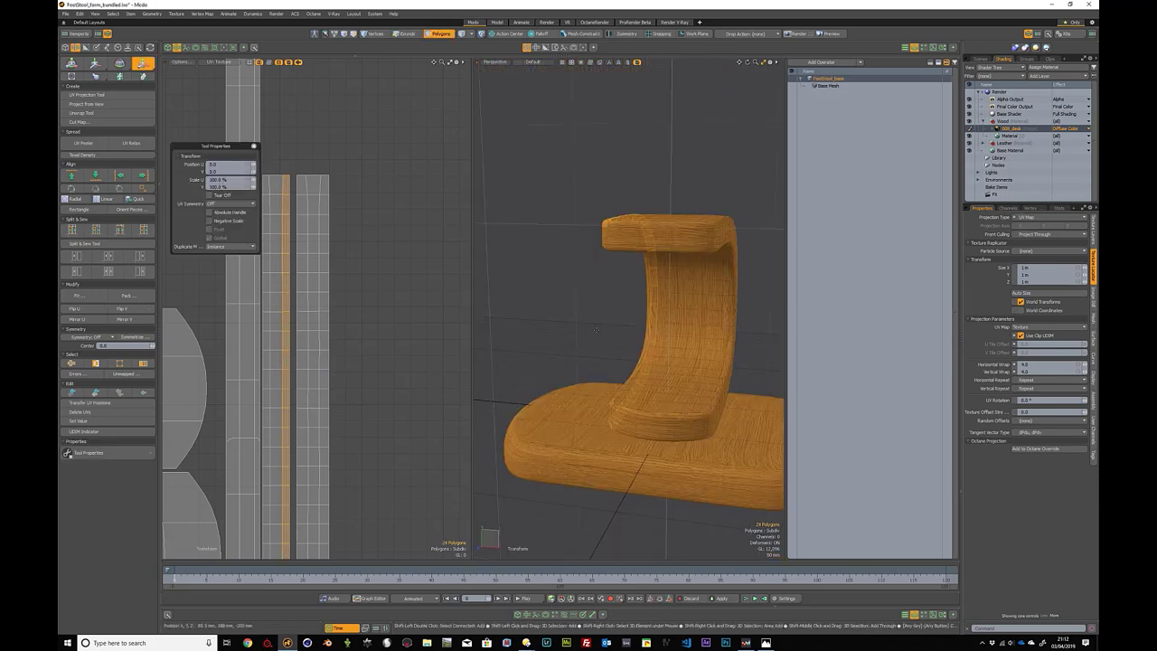
{"action": "left_click_drag", "start_coordinate": [743, 320], "coordinate": [556, 297], "text": "alt"}
{"action": "scroll", "coordinate": [557, 296], "scroll_direction": "up", "scroll_amount": 5}
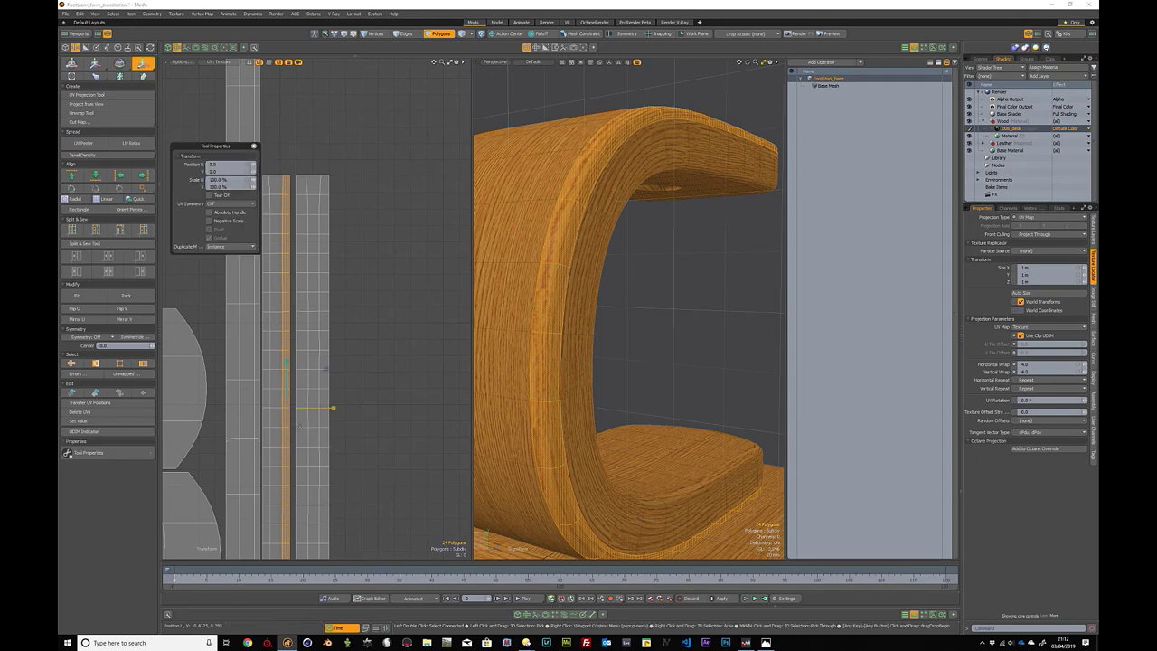
{"action": "left_click_drag", "start_coordinate": [332, 409], "coordinate": [366, 408]}
{"action": "key", "text": "space"}
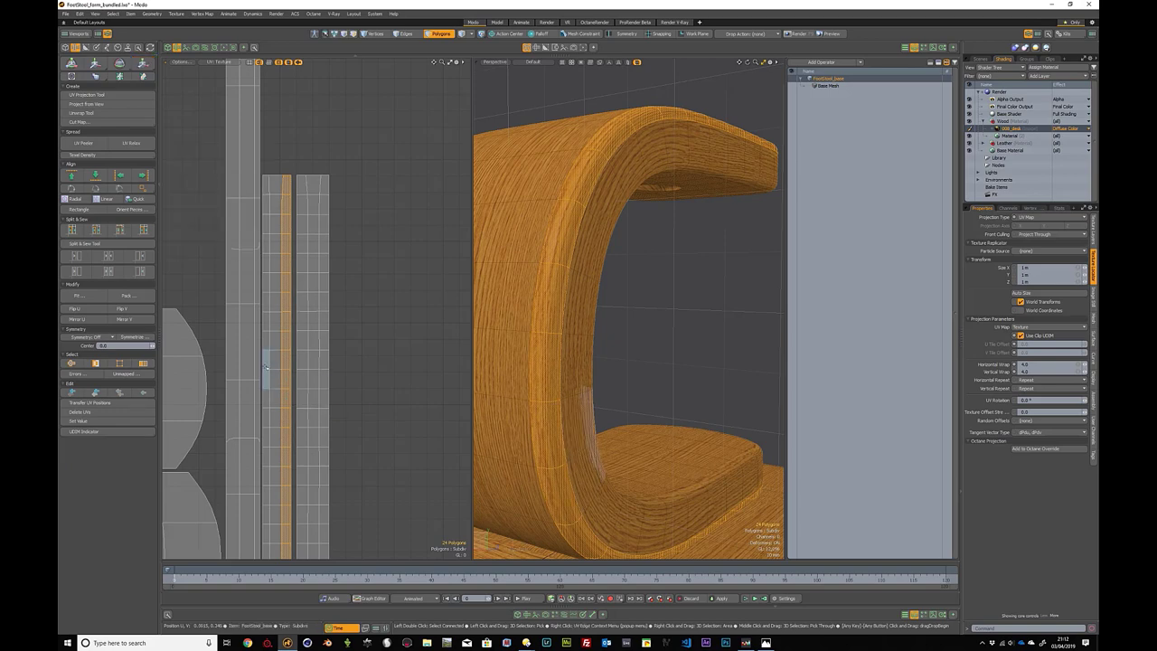
Step: Select the polygon loop along the opposite long edge of this side island and scale its UV column to about 204% in U
{"action": "left_click_drag", "start_coordinate": [266, 359], "coordinate": [266, 377]}
{"action": "double_click", "coordinate": [266, 373]}
{"action": "key", "text": "y"}
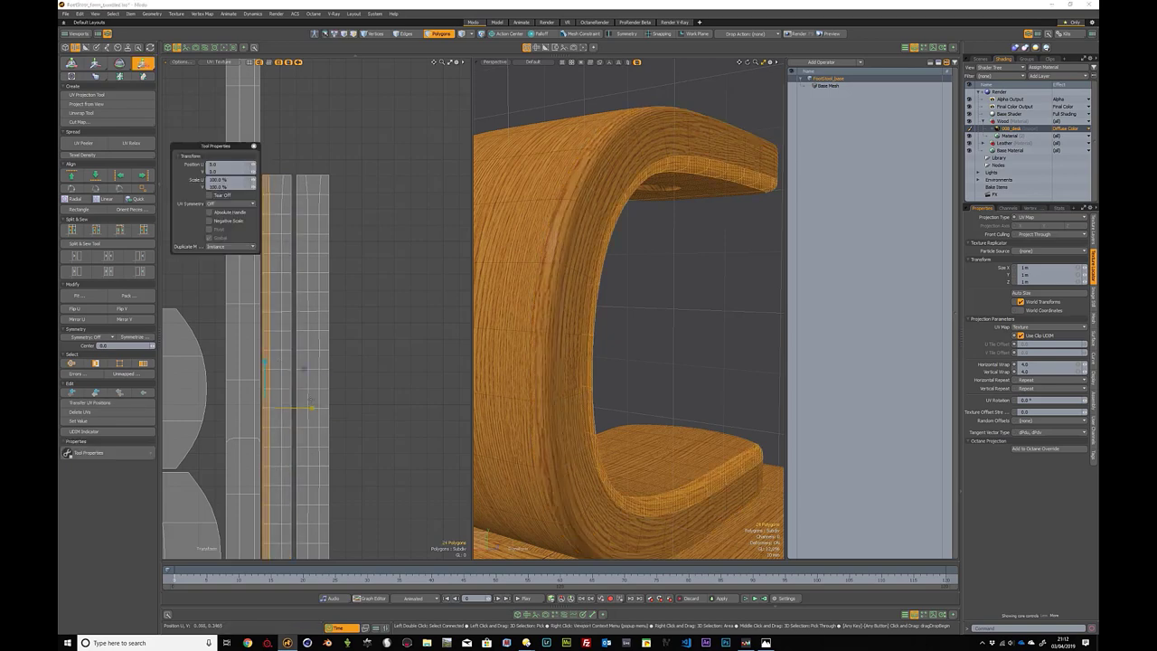
{"action": "left_click_drag", "start_coordinate": [311, 410], "coordinate": [362, 408]}
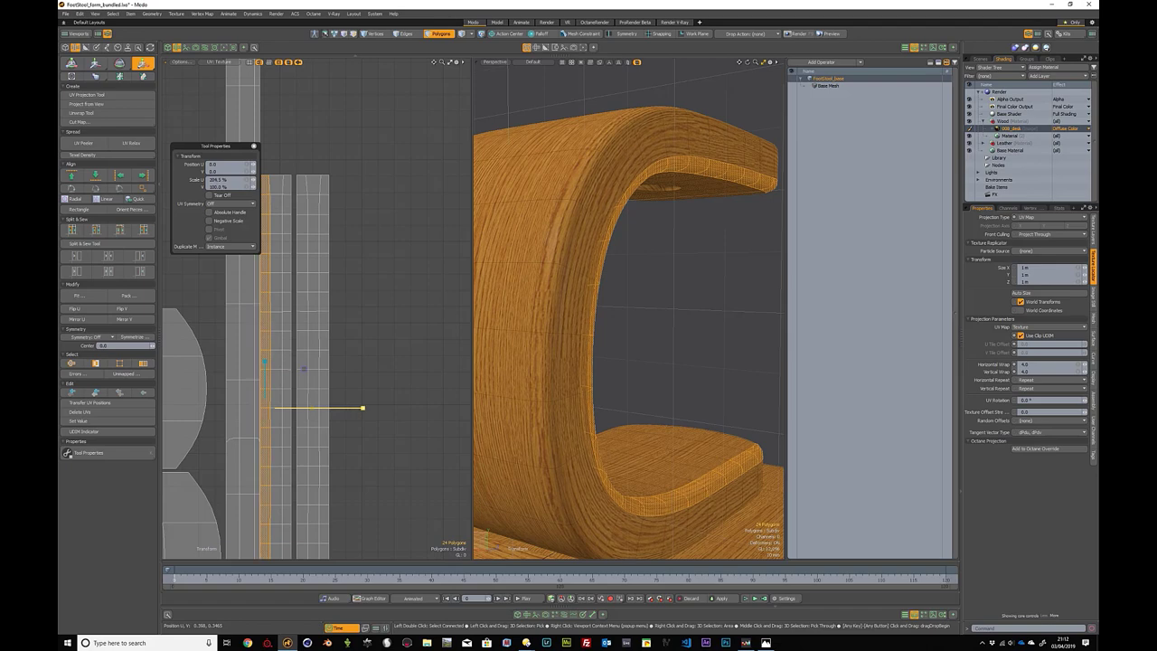
{"action": "key", "text": "space"}
Step: Select the remaining loops of the widened side island, clear the selection, and repack all the UV islands
{"action": "left_click_drag", "start_coordinate": [286, 392], "coordinate": [278, 422]}
{"action": "double_click", "coordinate": [279, 421]}
{"action": "key", "text": "w"}
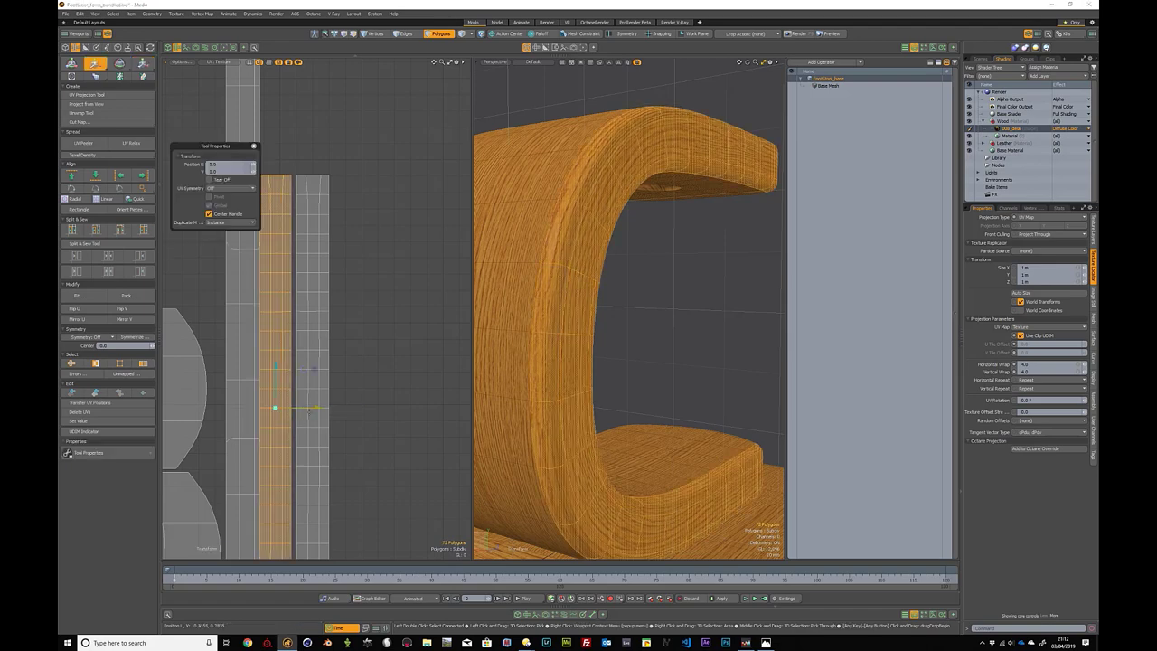
{"action": "key", "text": "space"}
{"action": "left_click", "coordinate": [194, 257]}
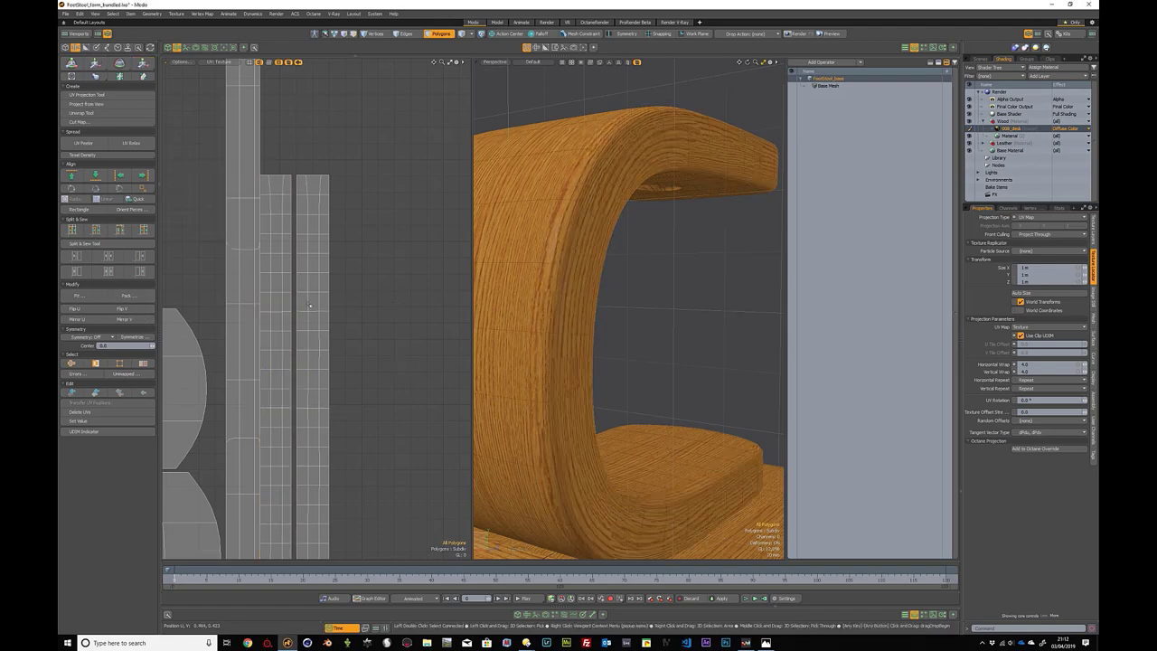
{"action": "key", "text": "Return"}
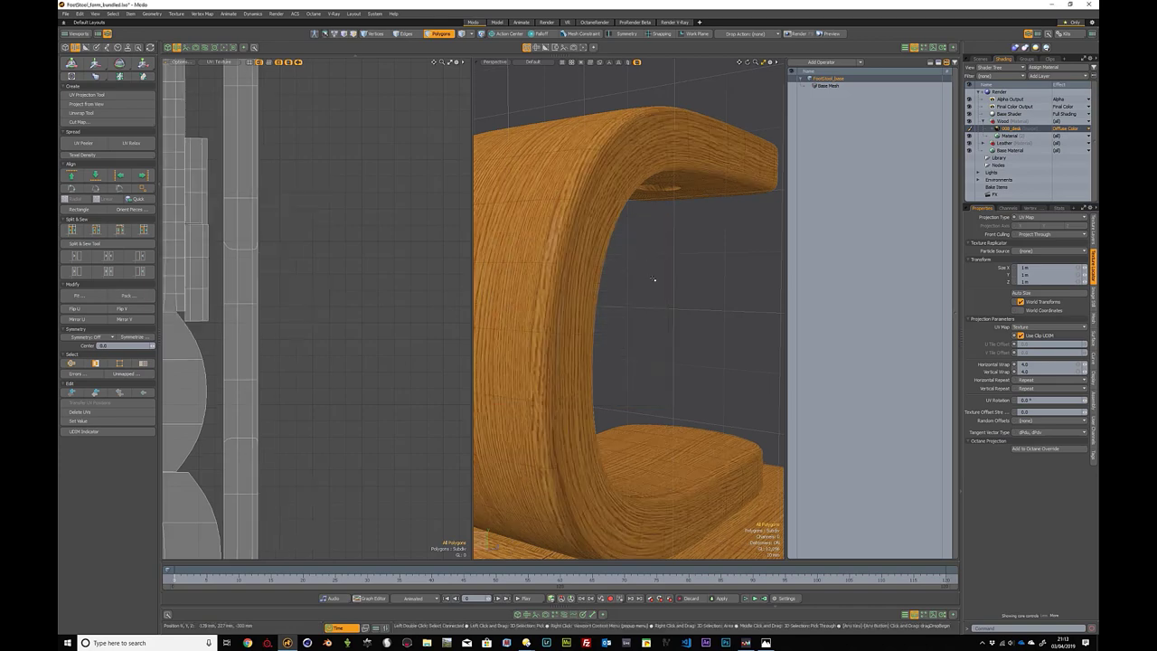
Step: Make the Cushion mesh visible again and frame the whole footstool in the perspective view
{"action": "scroll", "coordinate": [648, 282], "scroll_direction": "down", "scroll_amount": 3}
{"action": "left_click_drag", "start_coordinate": [648, 291], "coordinate": [563, 290], "text": "alt"}
{"action": "scroll", "coordinate": [648, 284], "scroll_direction": "down", "scroll_amount": 4}
{"action": "key", "text": "3"}
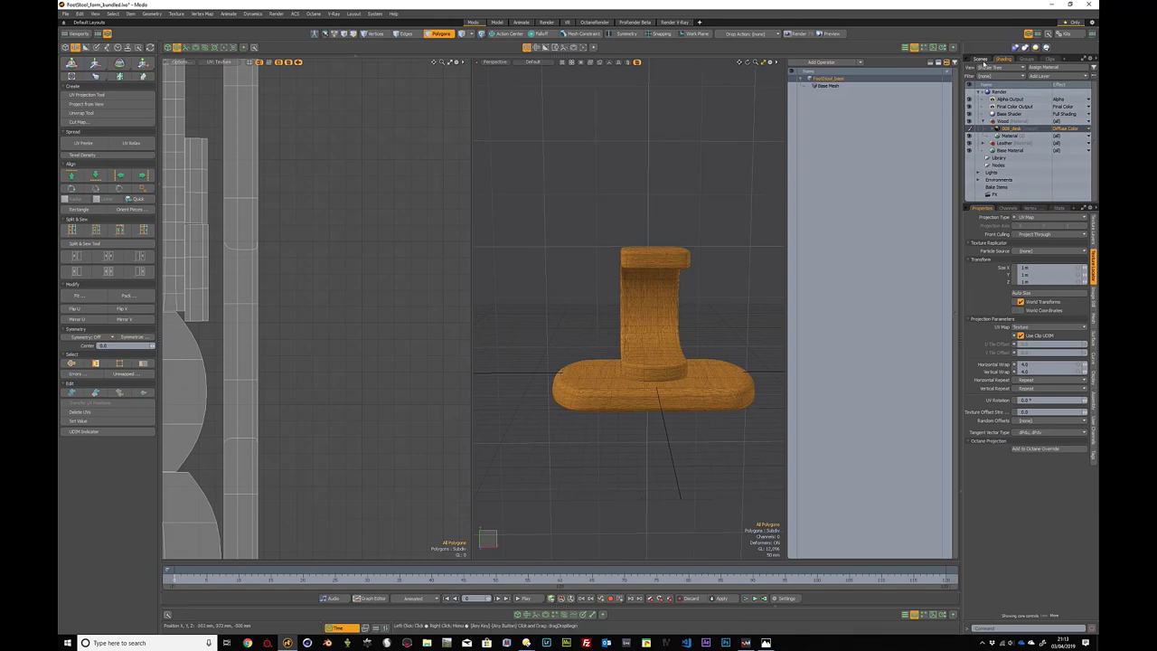
{"action": "left_click", "coordinate": [980, 59]}
{"action": "left_click", "coordinate": [970, 98]}
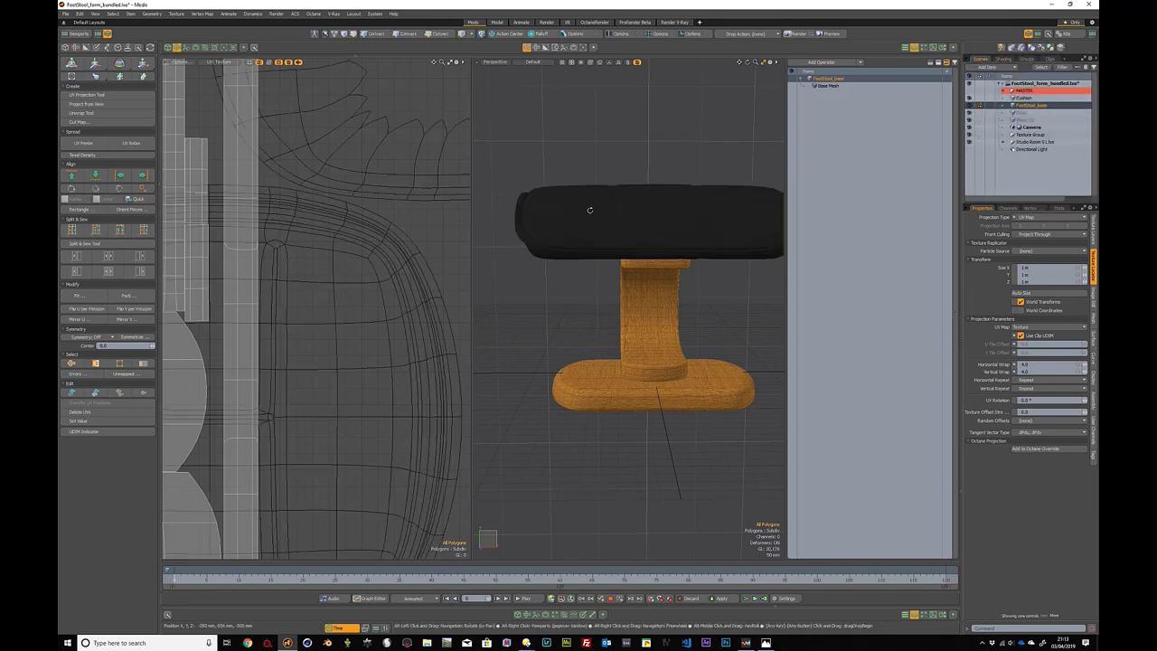
{"action": "left_click_drag", "start_coordinate": [589, 207], "coordinate": [656, 238], "text": "alt"}
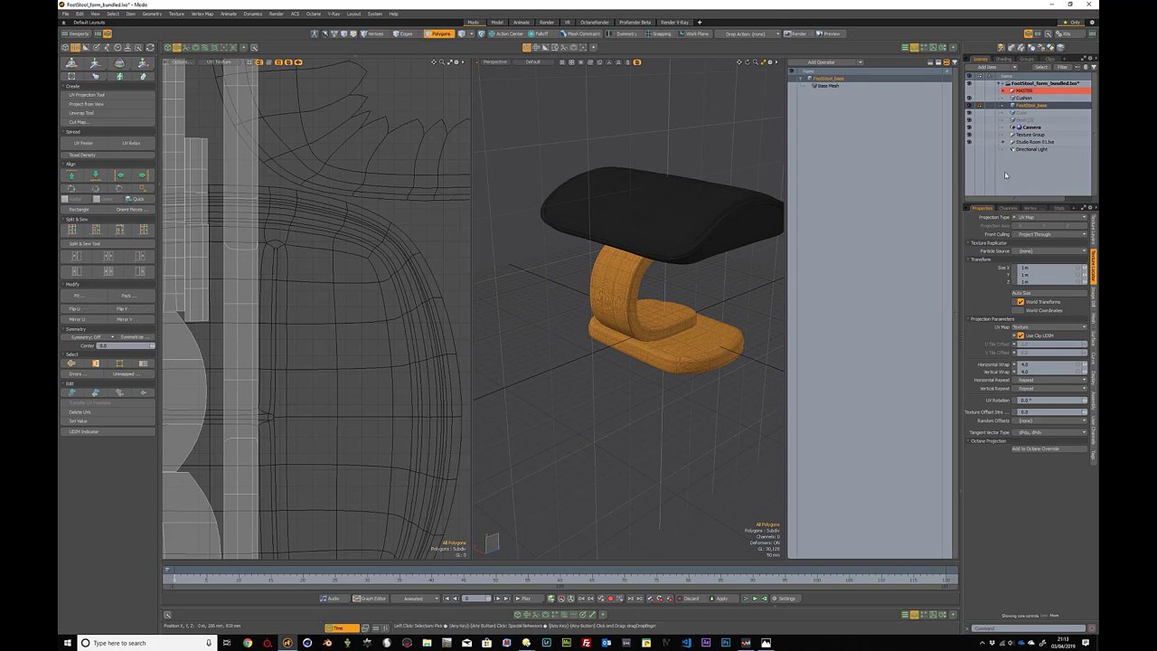
Step: Switch the perspective view to the render camera and change to vertex selection mode
{"action": "key", "text": "ctrl+space"}
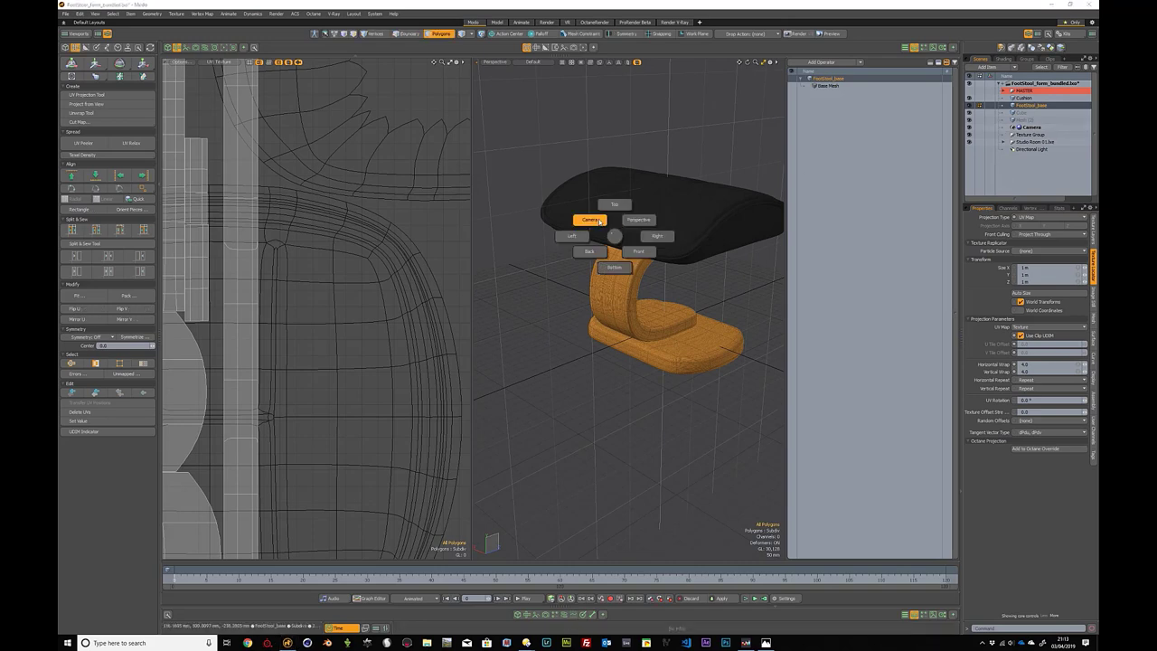
{"action": "left_click", "coordinate": [590, 220]}
{"action": "key", "text": "1"}
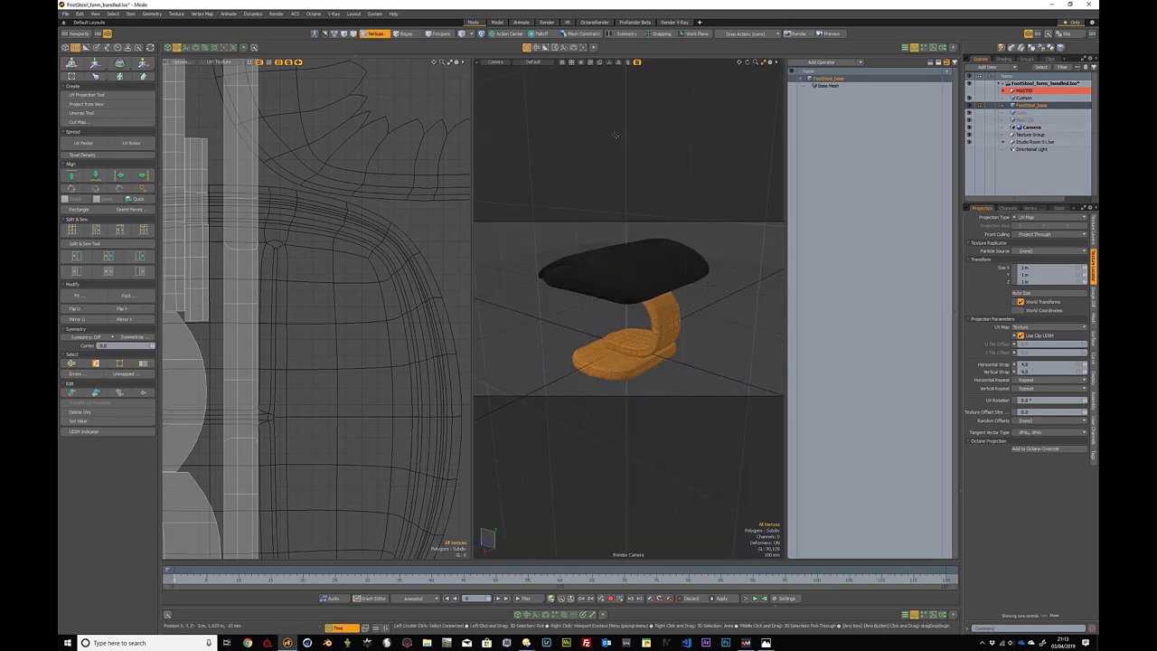
Step: Replace the UV view with a live render preview and orbit the camera to show the support's curved side
{"action": "left_click", "coordinate": [218, 50]}
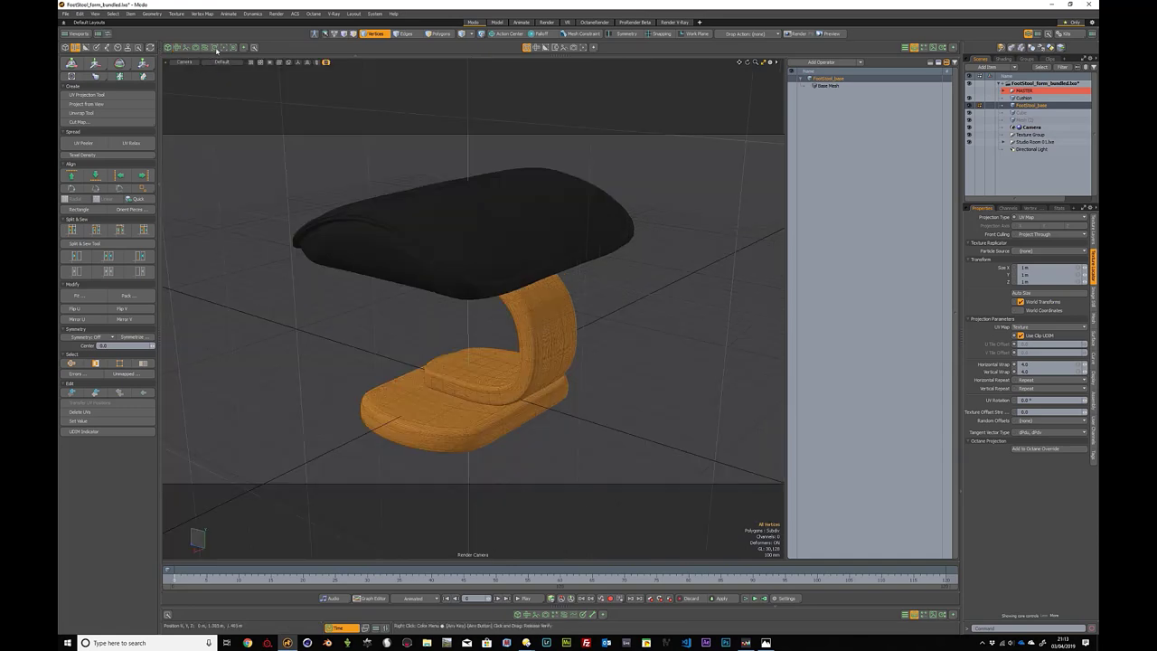
{"action": "left_click", "coordinate": [222, 50]}
{"action": "left_click", "coordinate": [313, 306]}
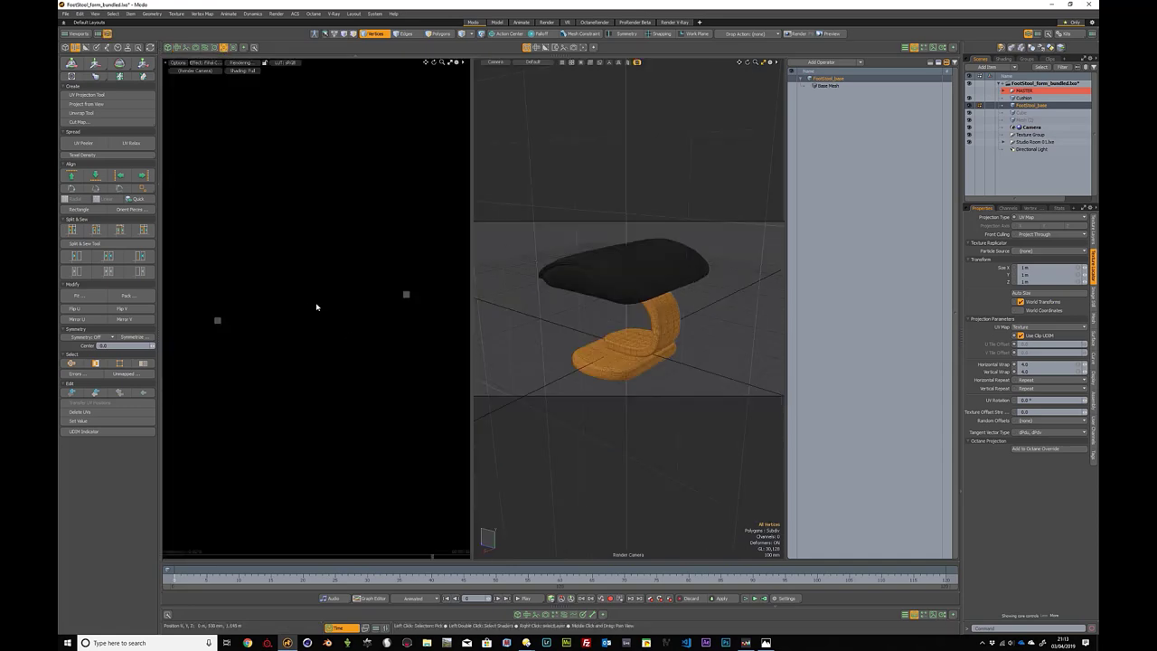
{"action": "left_click_drag", "start_coordinate": [387, 333], "coordinate": [348, 298], "text": "alt"}
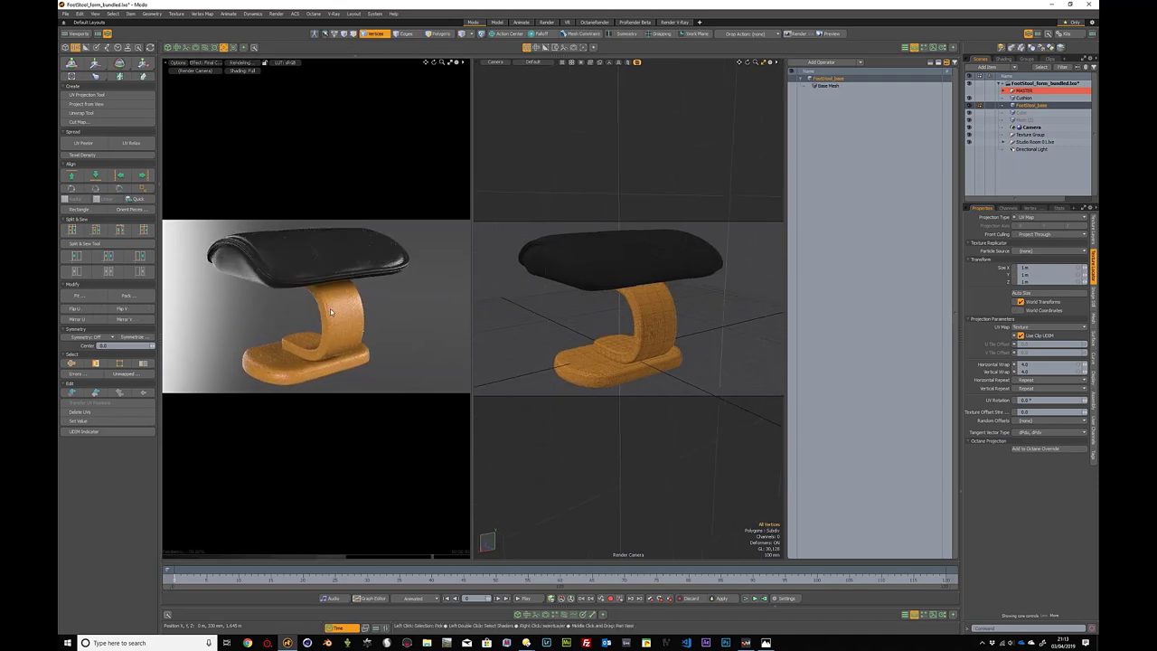
Step: Pick the wood material from the support in the render preview and set its roughness to 20%
{"action": "left_click", "coordinate": [330, 308]}
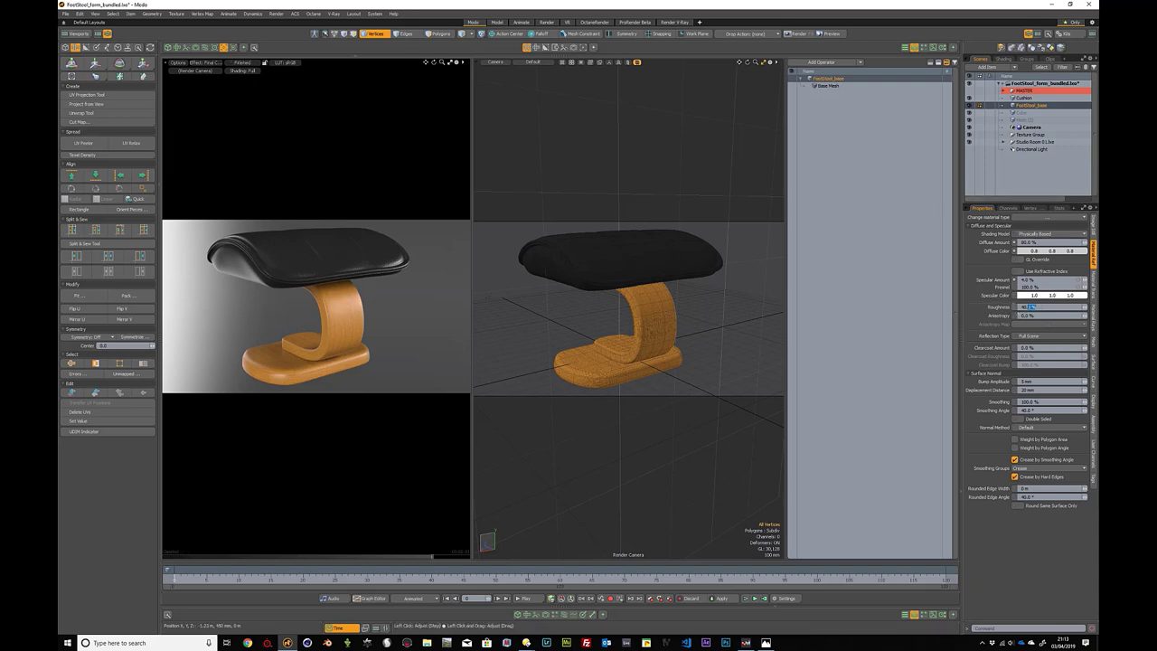
{"action": "left_click", "coordinate": [1026, 308]}
{"action": "type", "text": "20"}
{"action": "key", "text": "Return"}
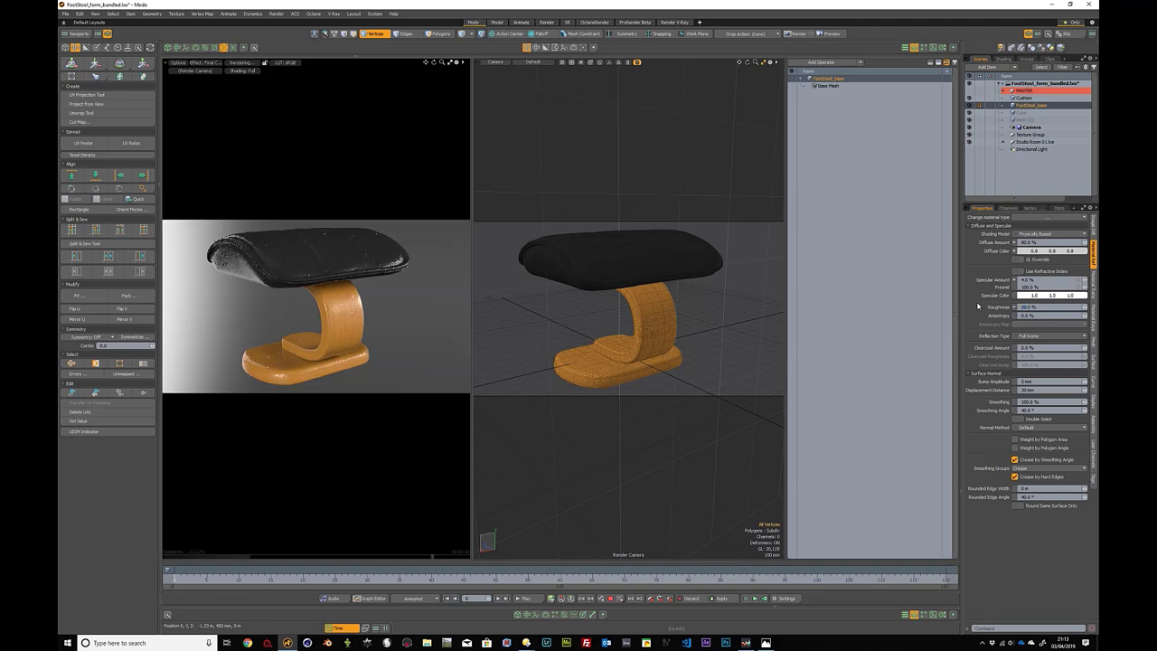
Step: Bring up the reference photo stool2.jpg in Photos, compare its wood finish with the preview, and move it out of the way
{"action": "left_click", "coordinate": [766, 642]}
{"action": "left_click_drag", "start_coordinate": [688, 84], "coordinate": [798, 78]}
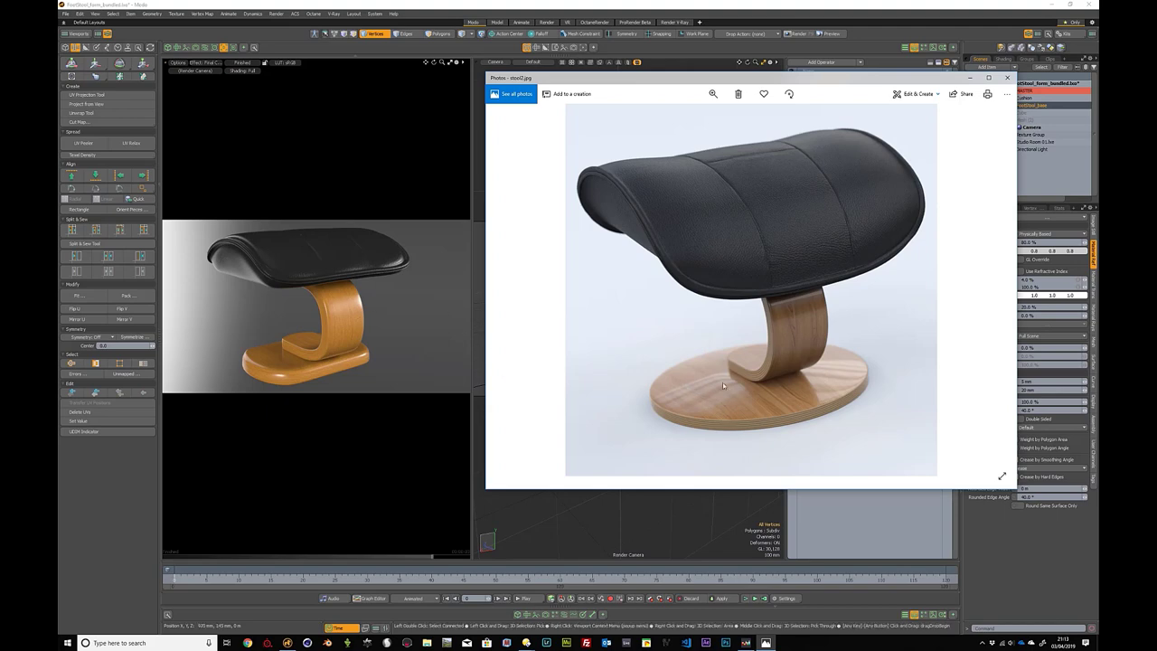
{"action": "left_click_drag", "start_coordinate": [671, 84], "coordinate": [1148, 84]}
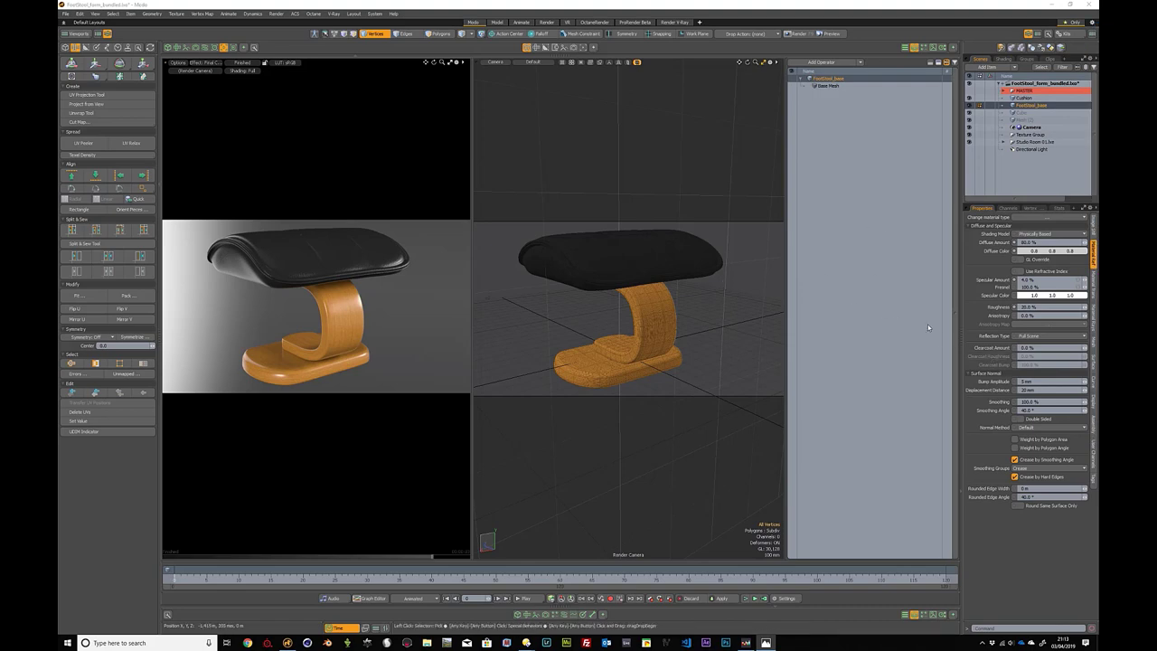
Step: Set the wood material's clearcoat amount to 100%, adjust the camera angle slightly, and start a full render
{"action": "left_click", "coordinate": [1049, 348]}
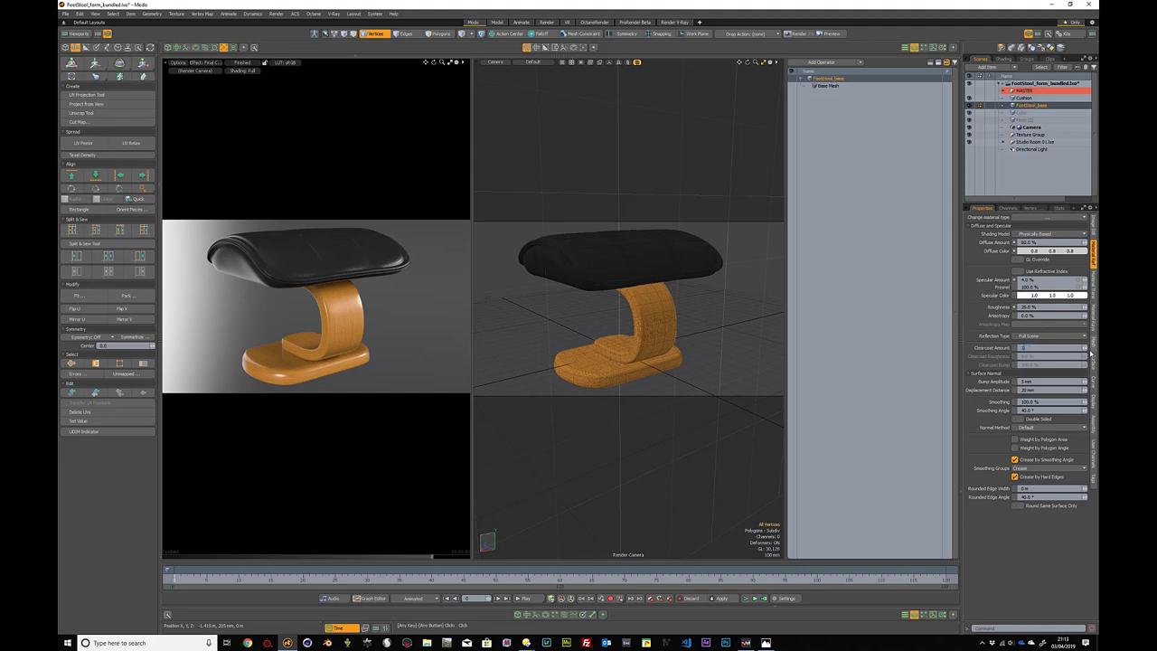
{"action": "key", "text": "Return"}
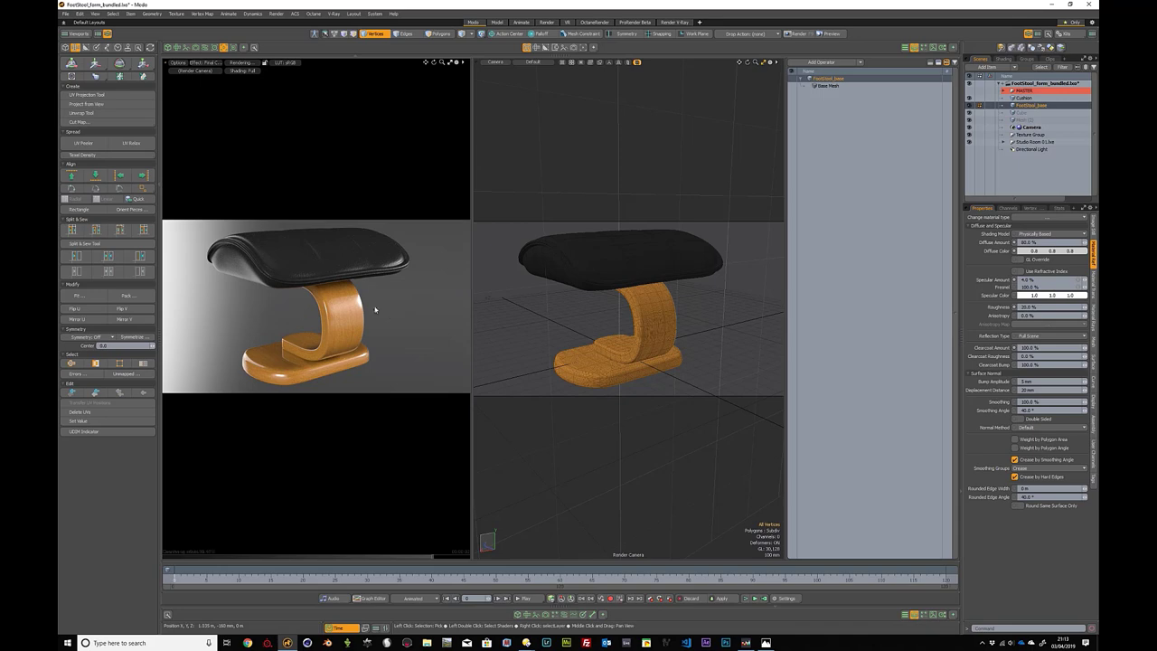
{"action": "mouse_move", "coordinate": [315, 287]}
{"action": "left_mouse_down", "text": "alt"}
{"action": "mouse_move", "coordinate": [379, 278]}
{"action": "mouse_move", "coordinate": [288, 285]}
{"action": "mouse_move", "coordinate": [312, 285]}
{"action": "left_mouse_up", "text": "alt"}
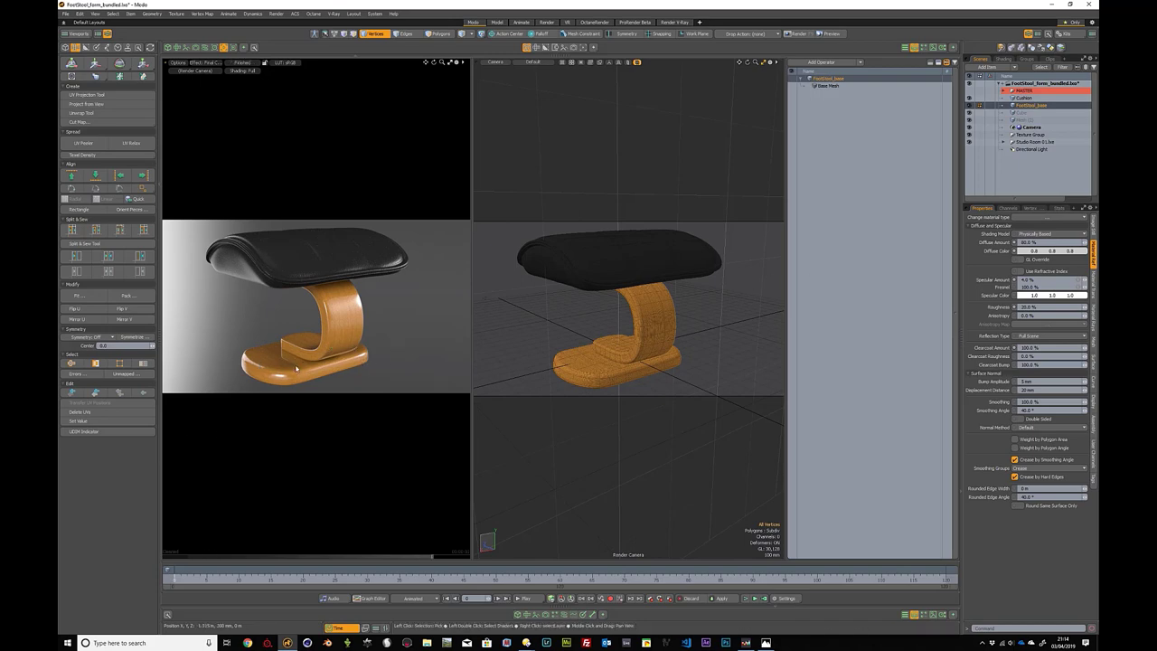
{"action": "key", "text": "F9"}
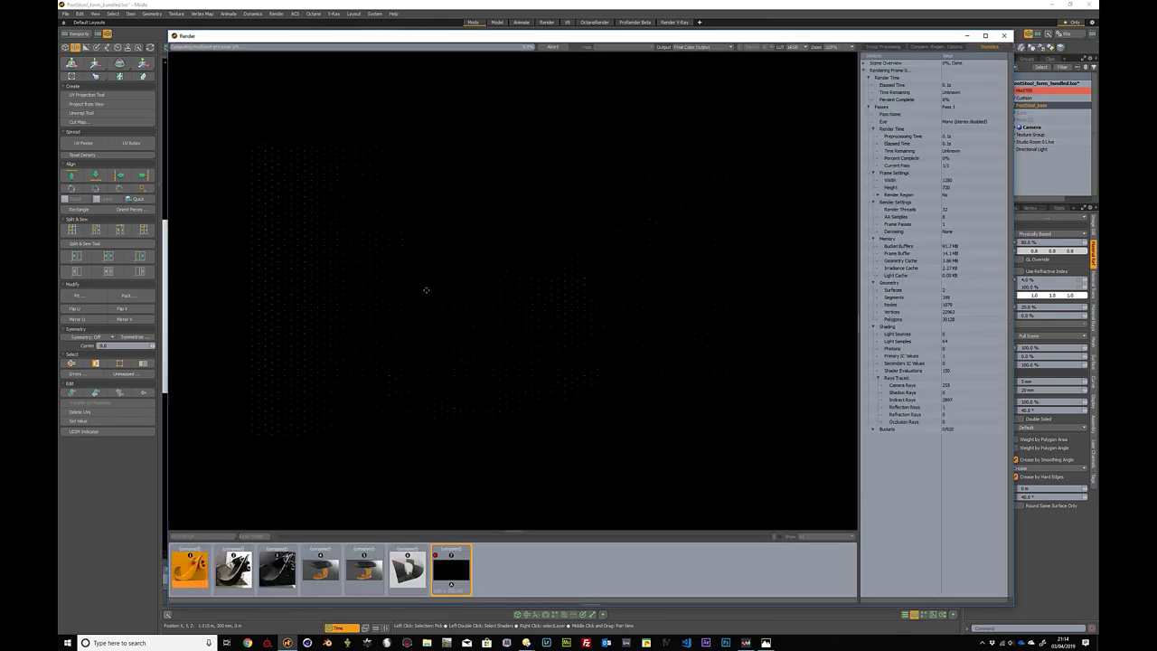